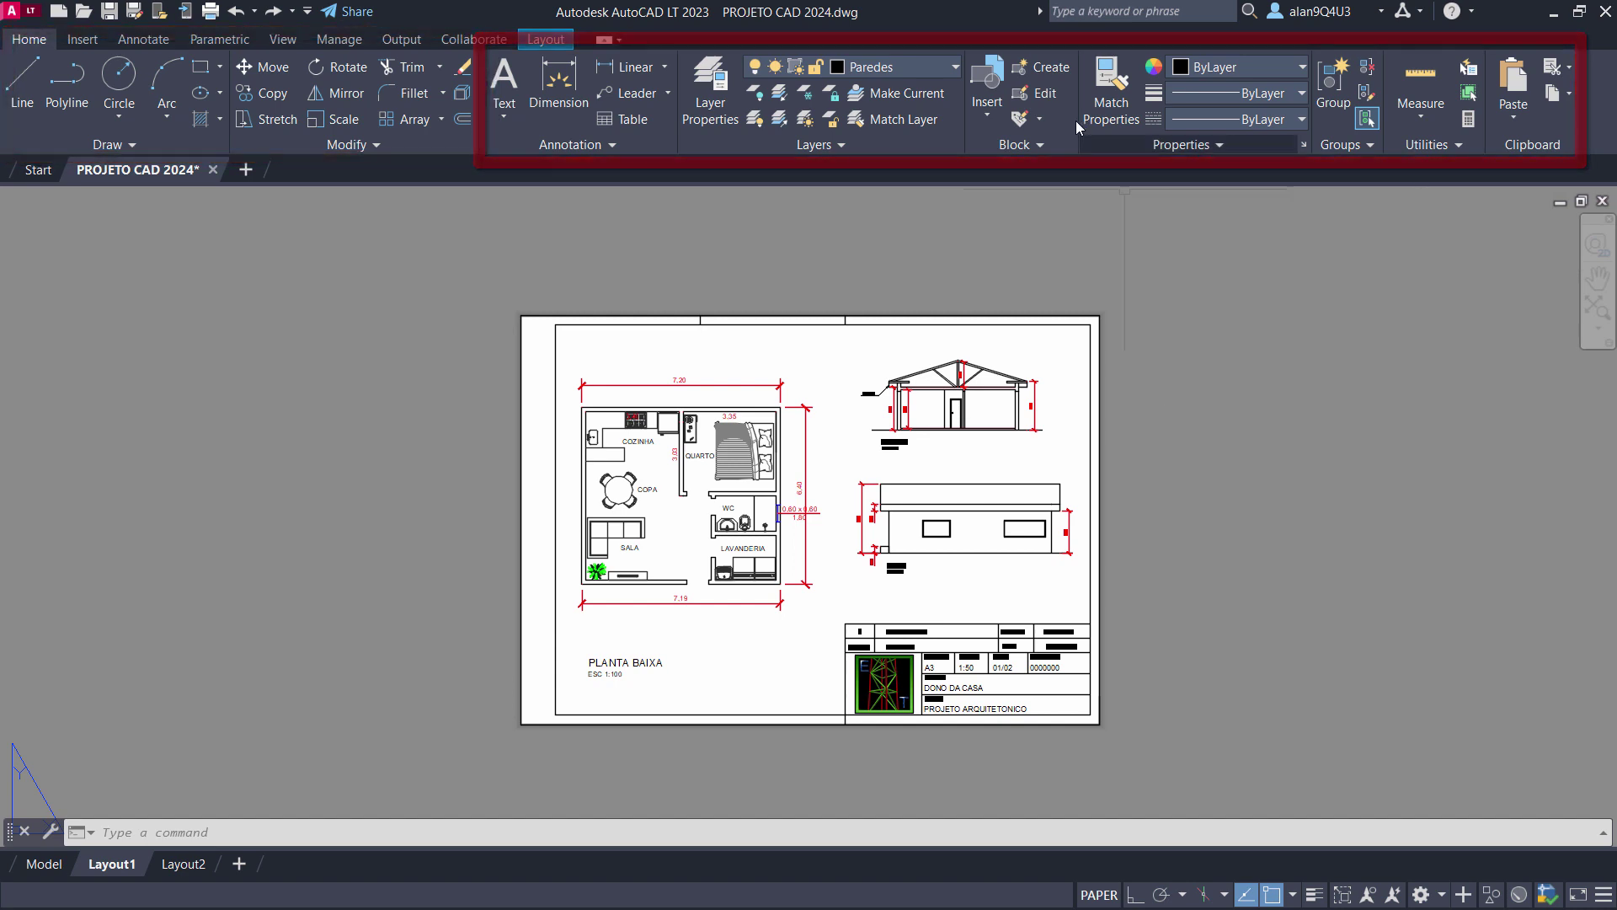
# Zoom on the Layout1 floor plan and elevations, visiting the Start tab twice before returning to PROJETO CAD 2024.
pyautogui.scroll(3, 786, 522)
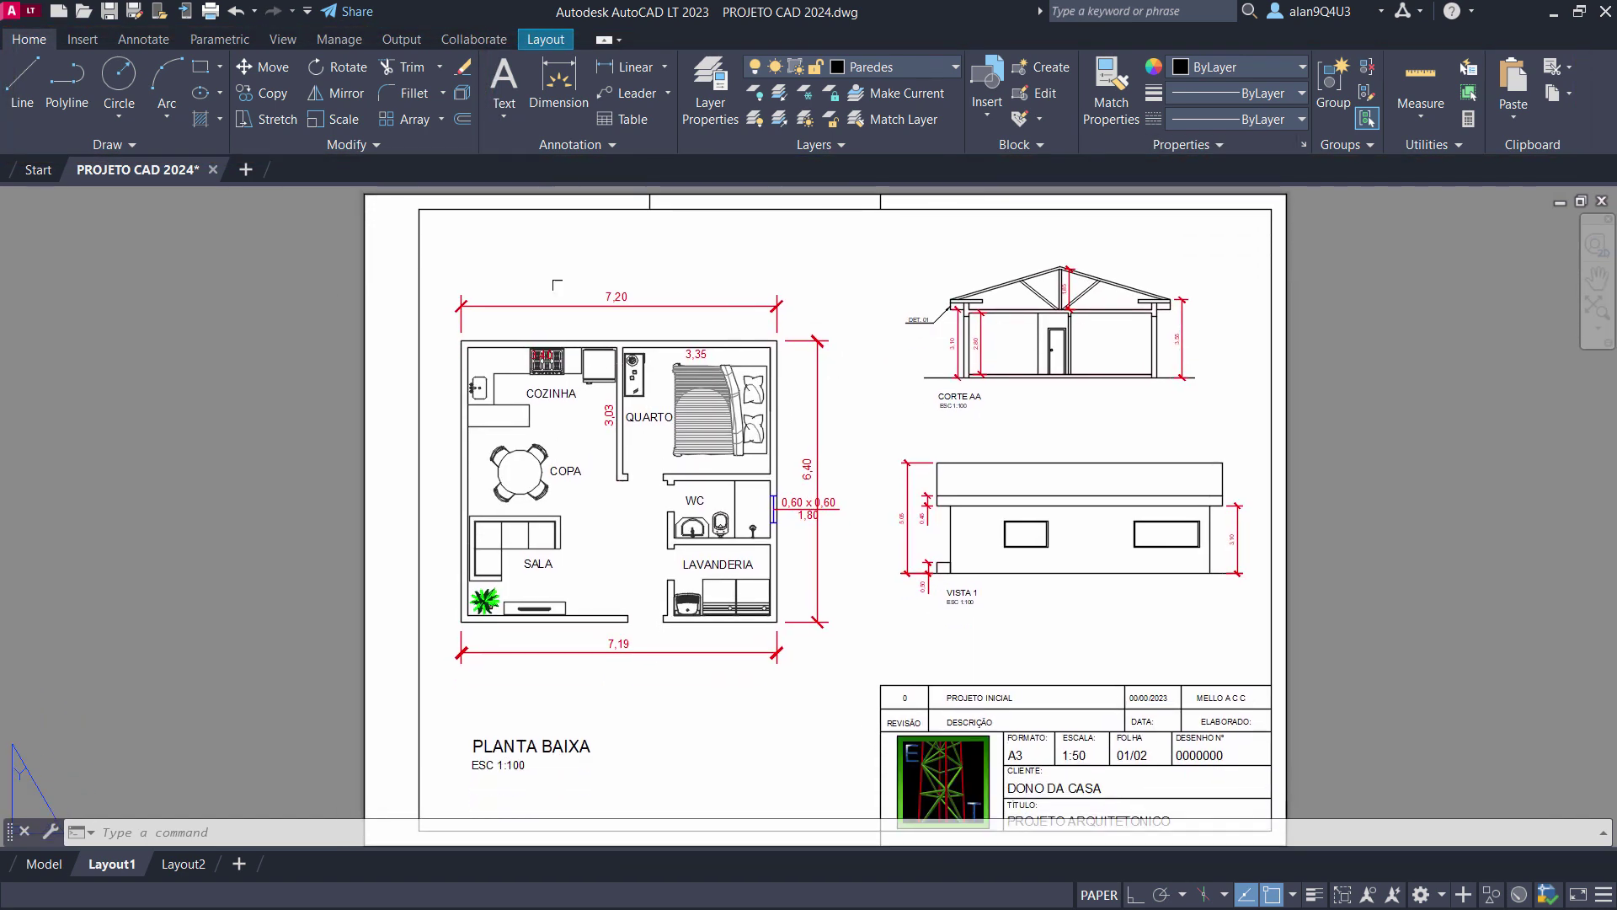
pyautogui.scroll(-3, 953, 480)
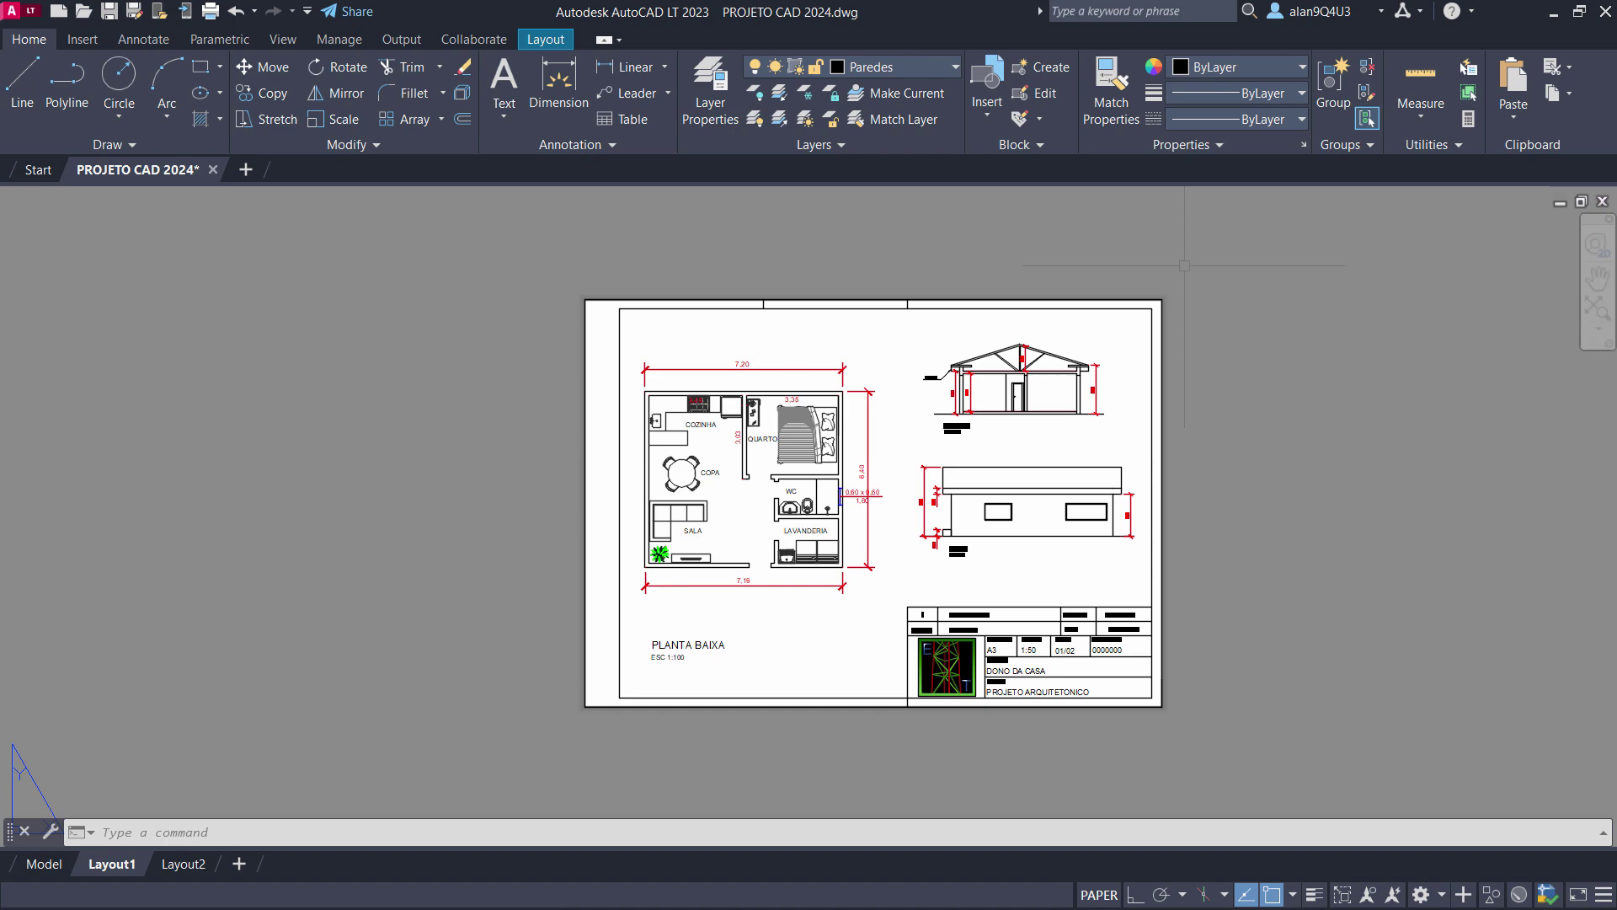
pyautogui.hotkey('ctrl', 'Tab')
pyautogui.scroll(-3, 557, 539)
pyautogui.scroll(-5, 558, 539)
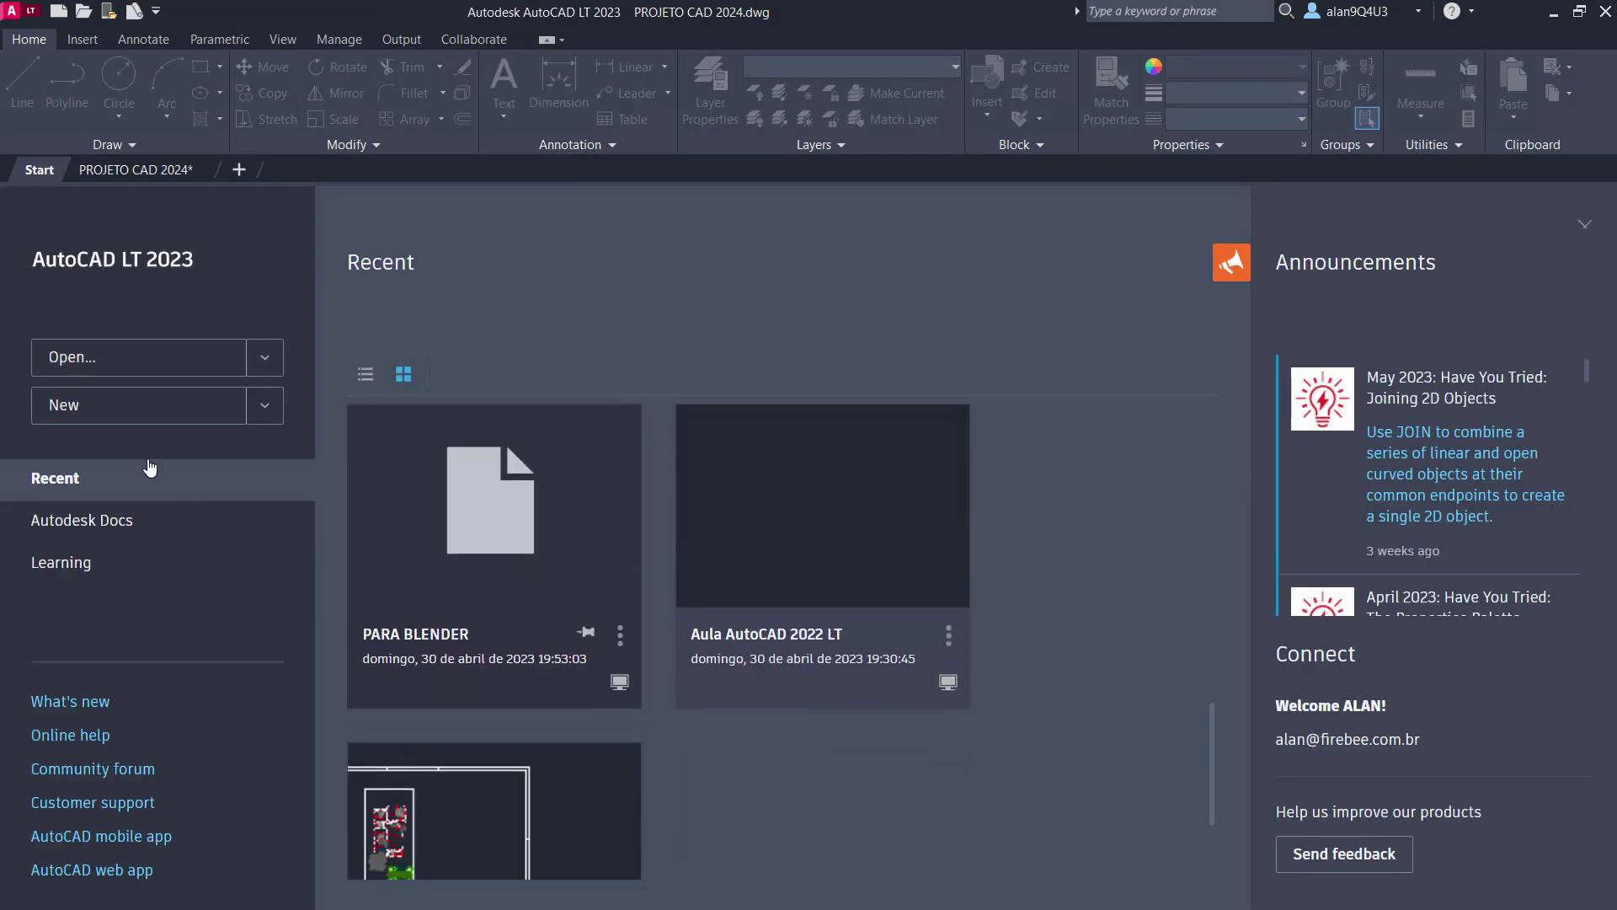
pyautogui.click(147, 172)
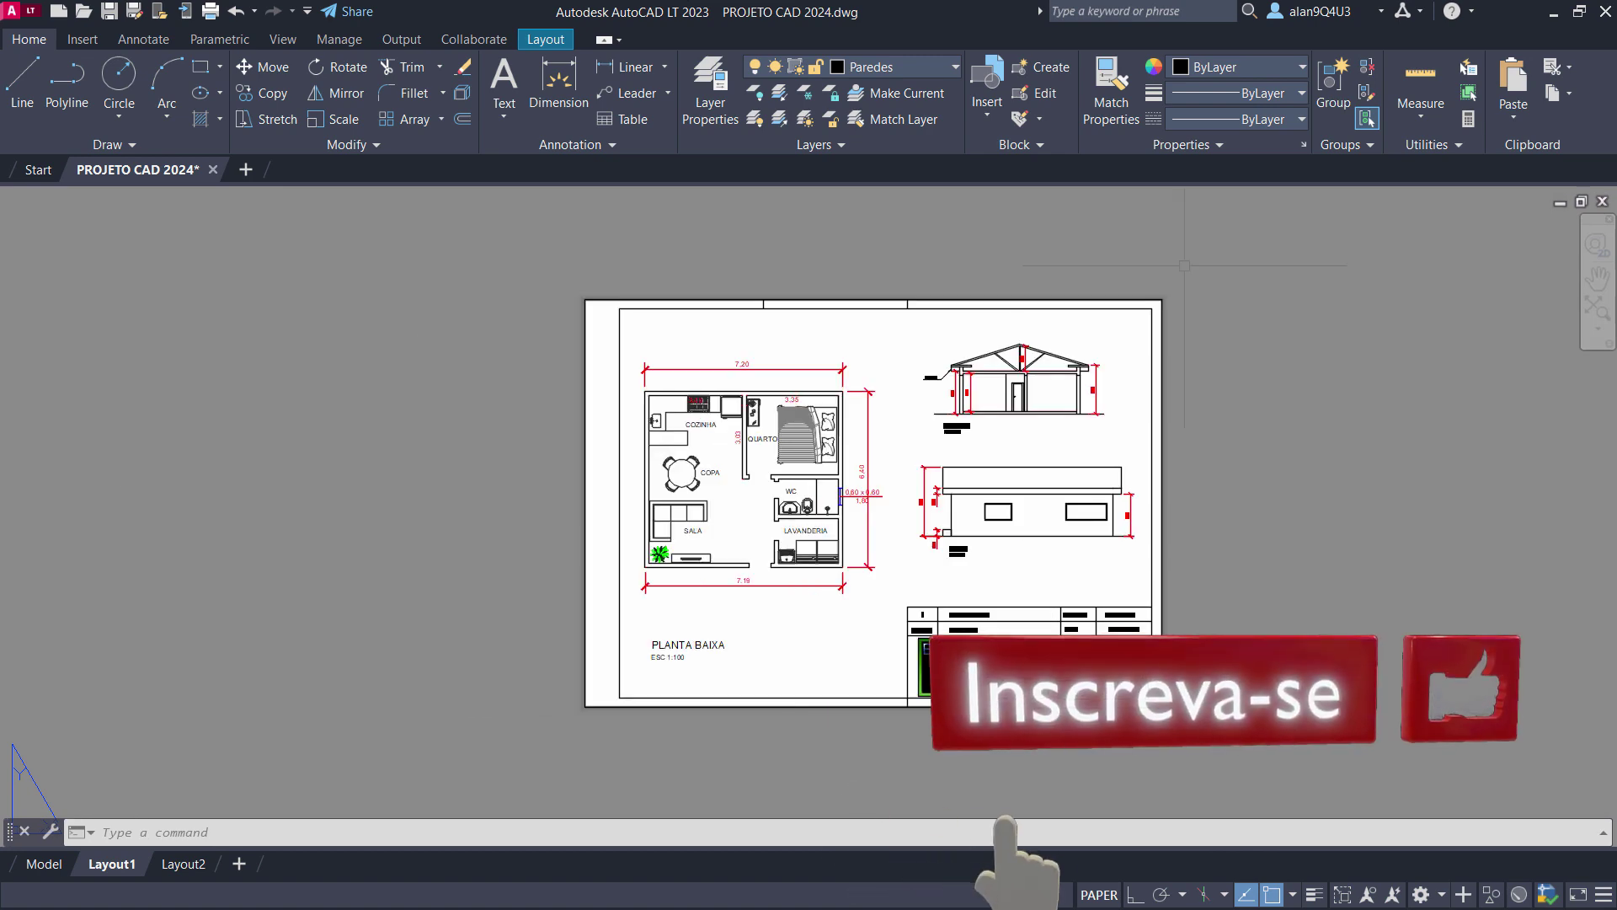
pyautogui.hotkey('ctrl', 'Tab')
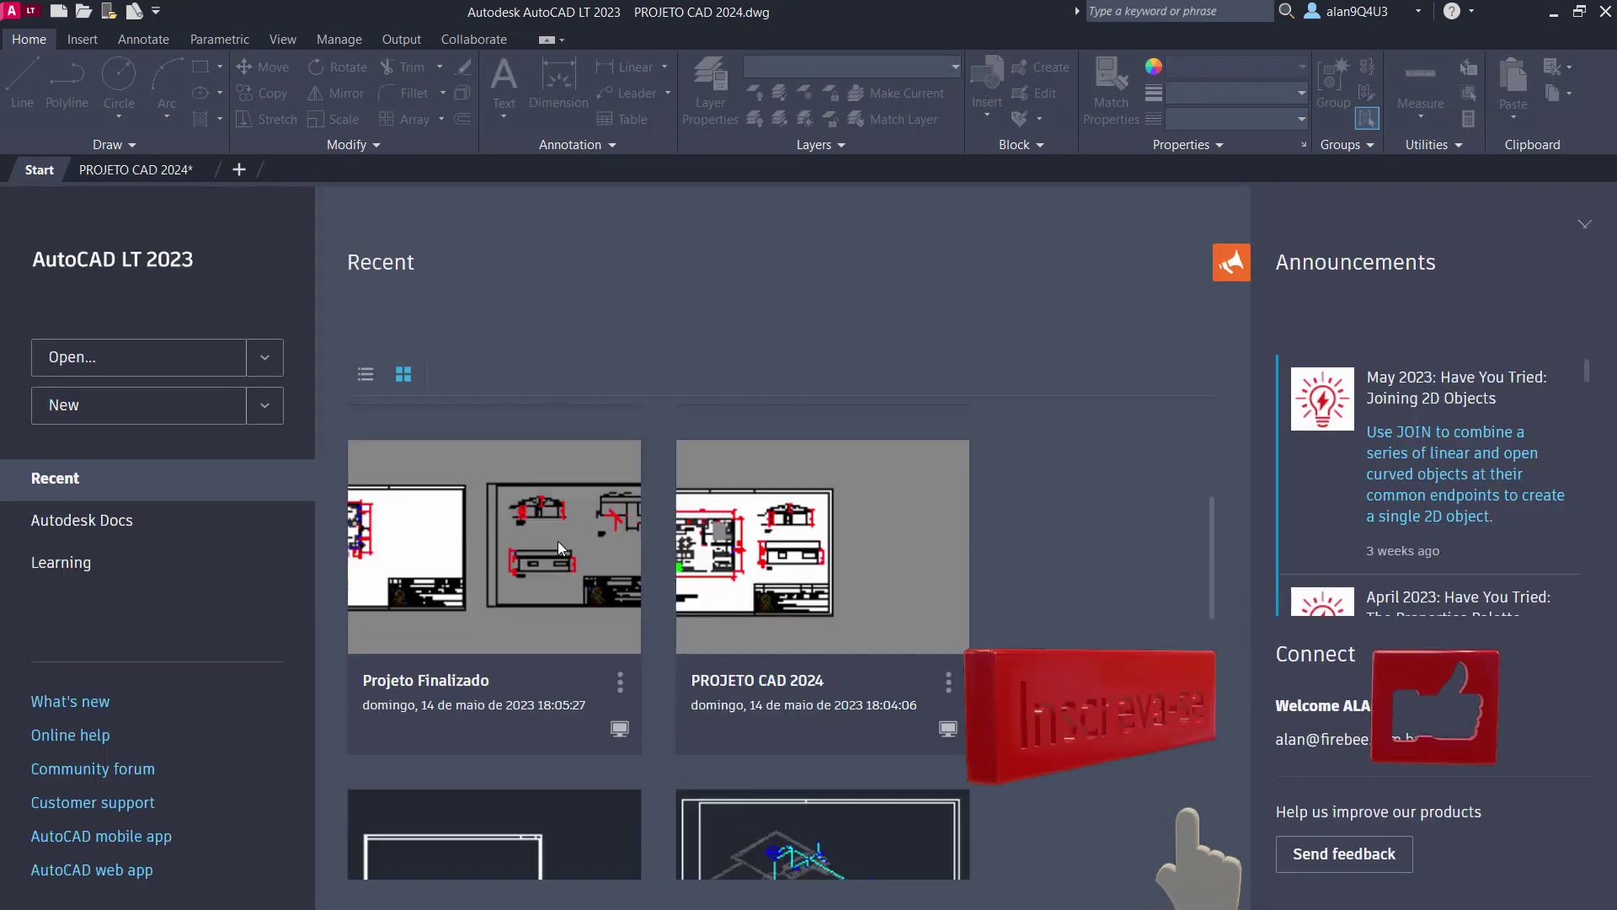
pyautogui.scroll(-3, 558, 548)
pyautogui.scroll(-3, 558, 553)
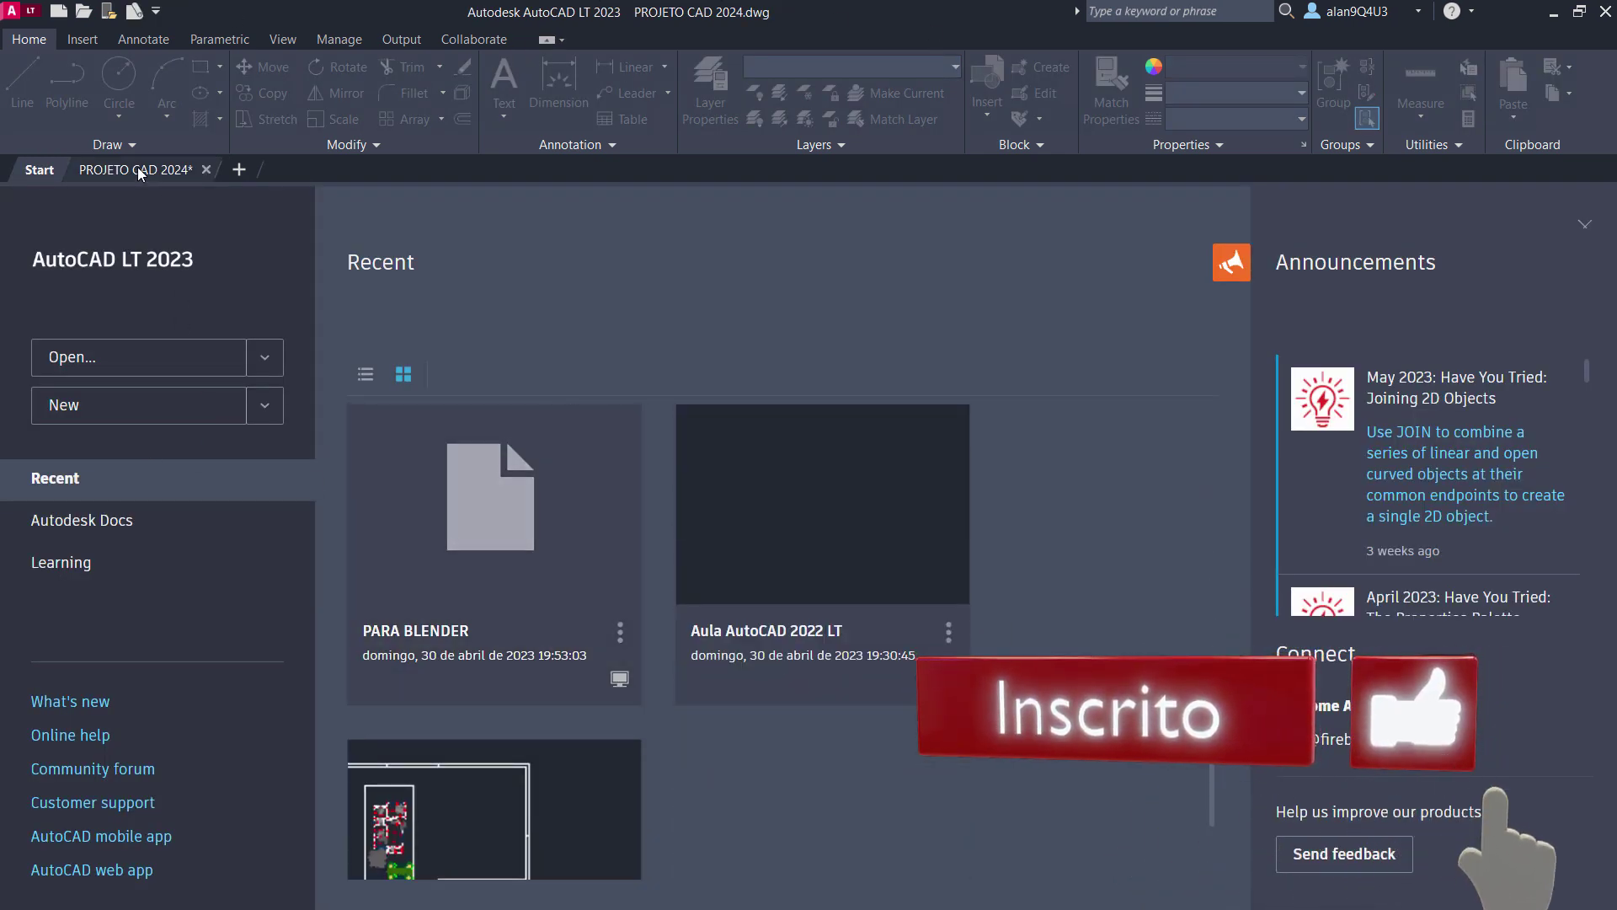
pyautogui.click(133, 169)
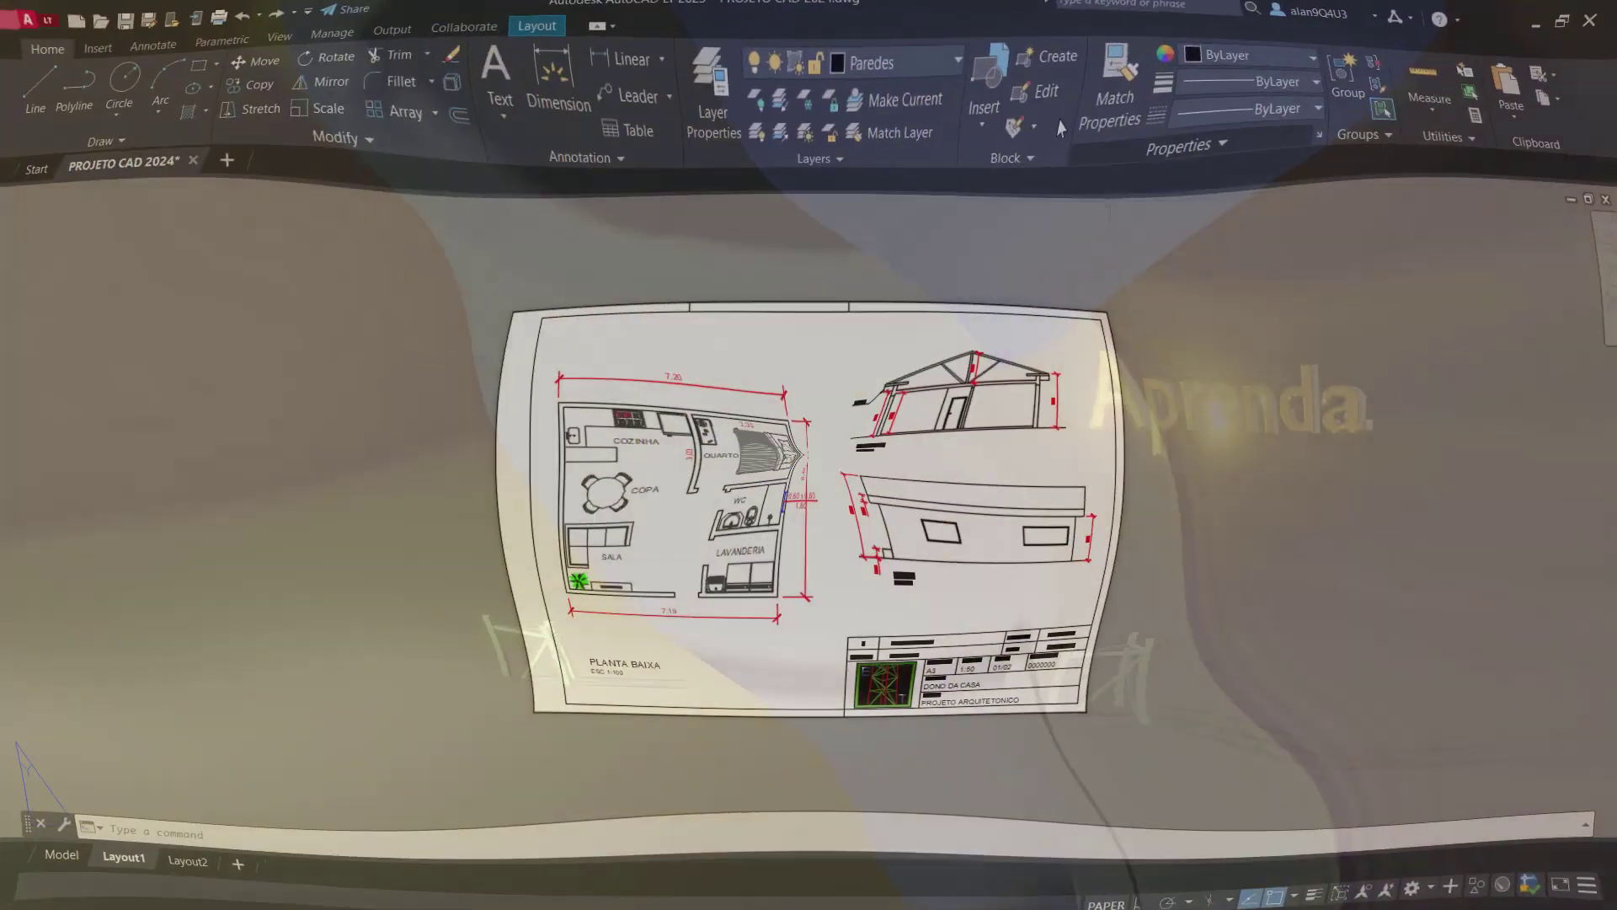
pyautogui.scroll(2, 949, 337)
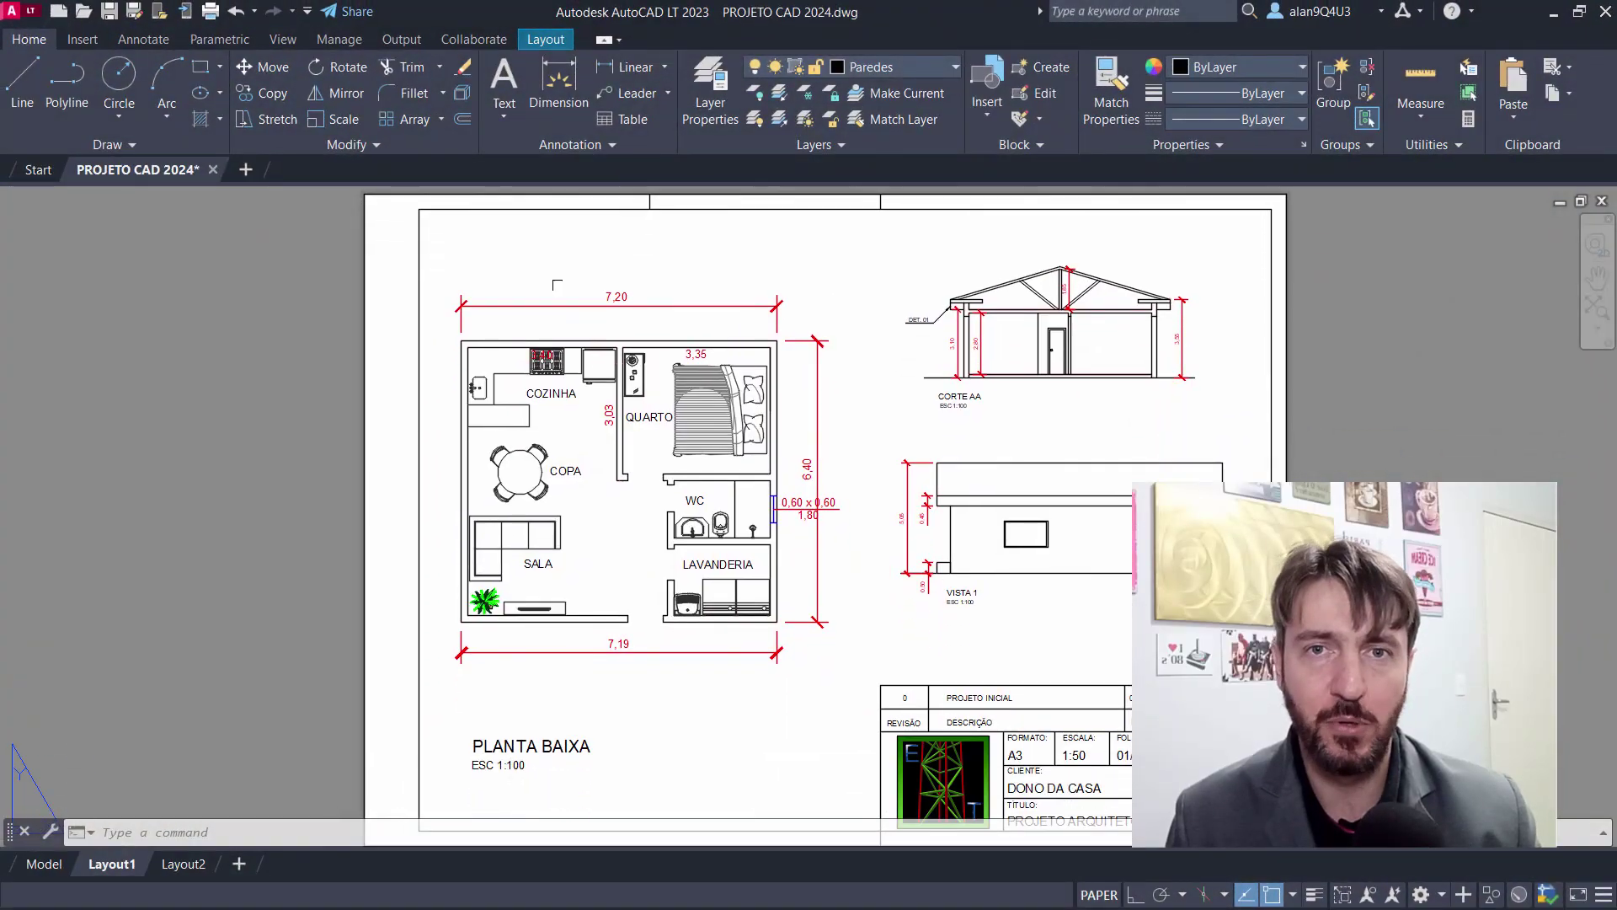
# Zoom out on the Layout1 sheet and switch to the Start page listing recent files.
pyautogui.scroll(-2, 952, 476)
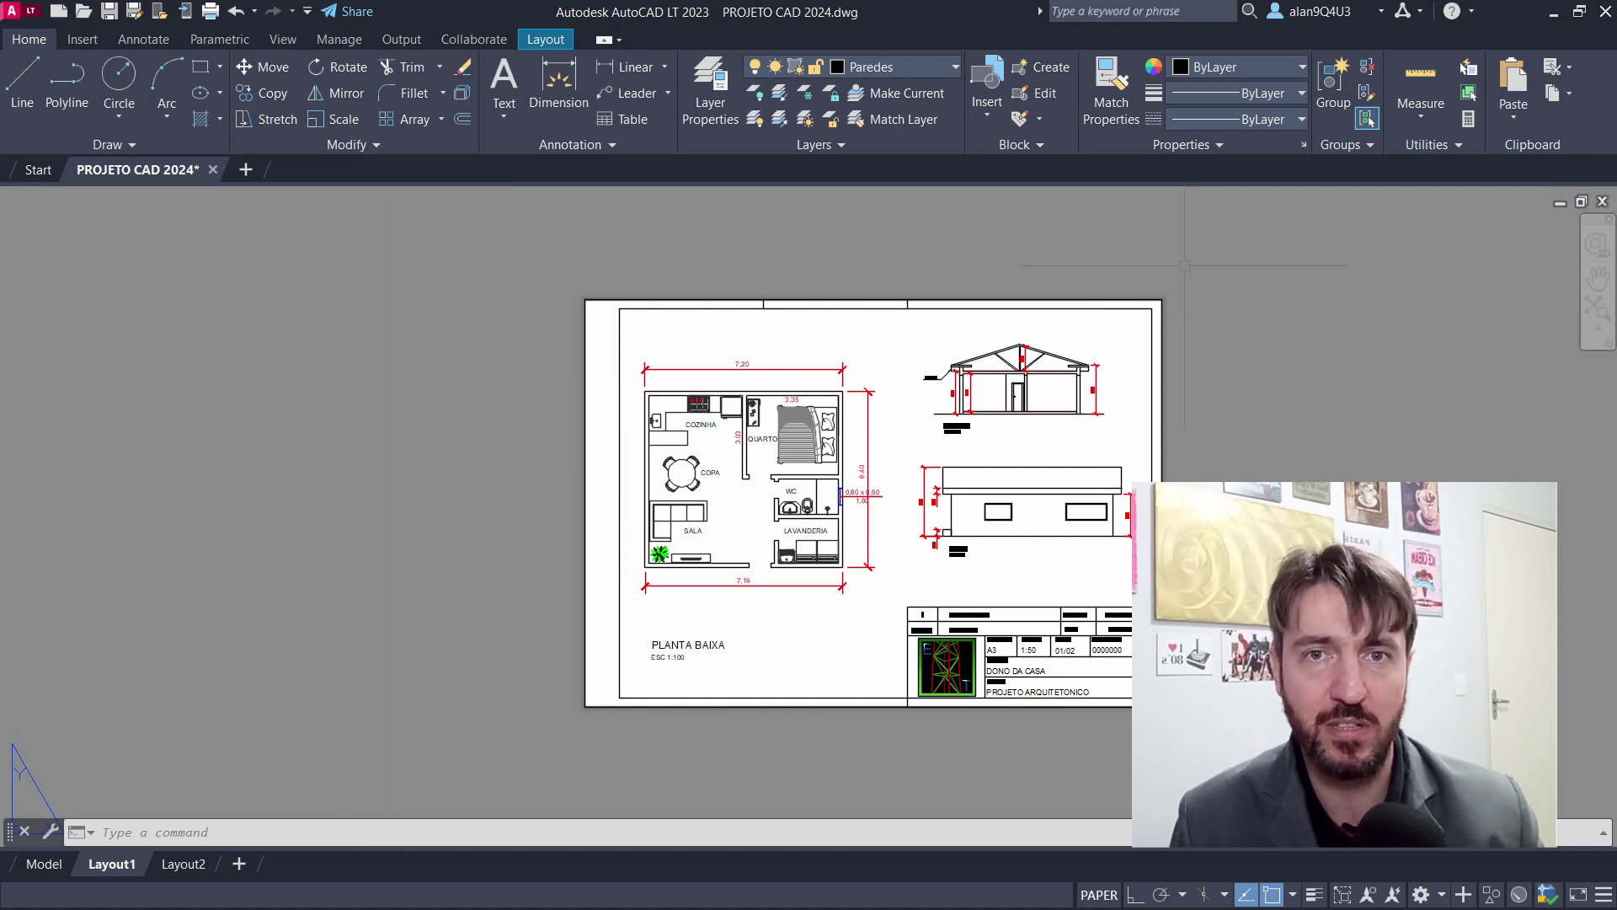
pyautogui.hotkey('ctrl', 'Tab')
pyautogui.scroll(-3, 558, 539)
pyautogui.scroll(-5, 558, 539)
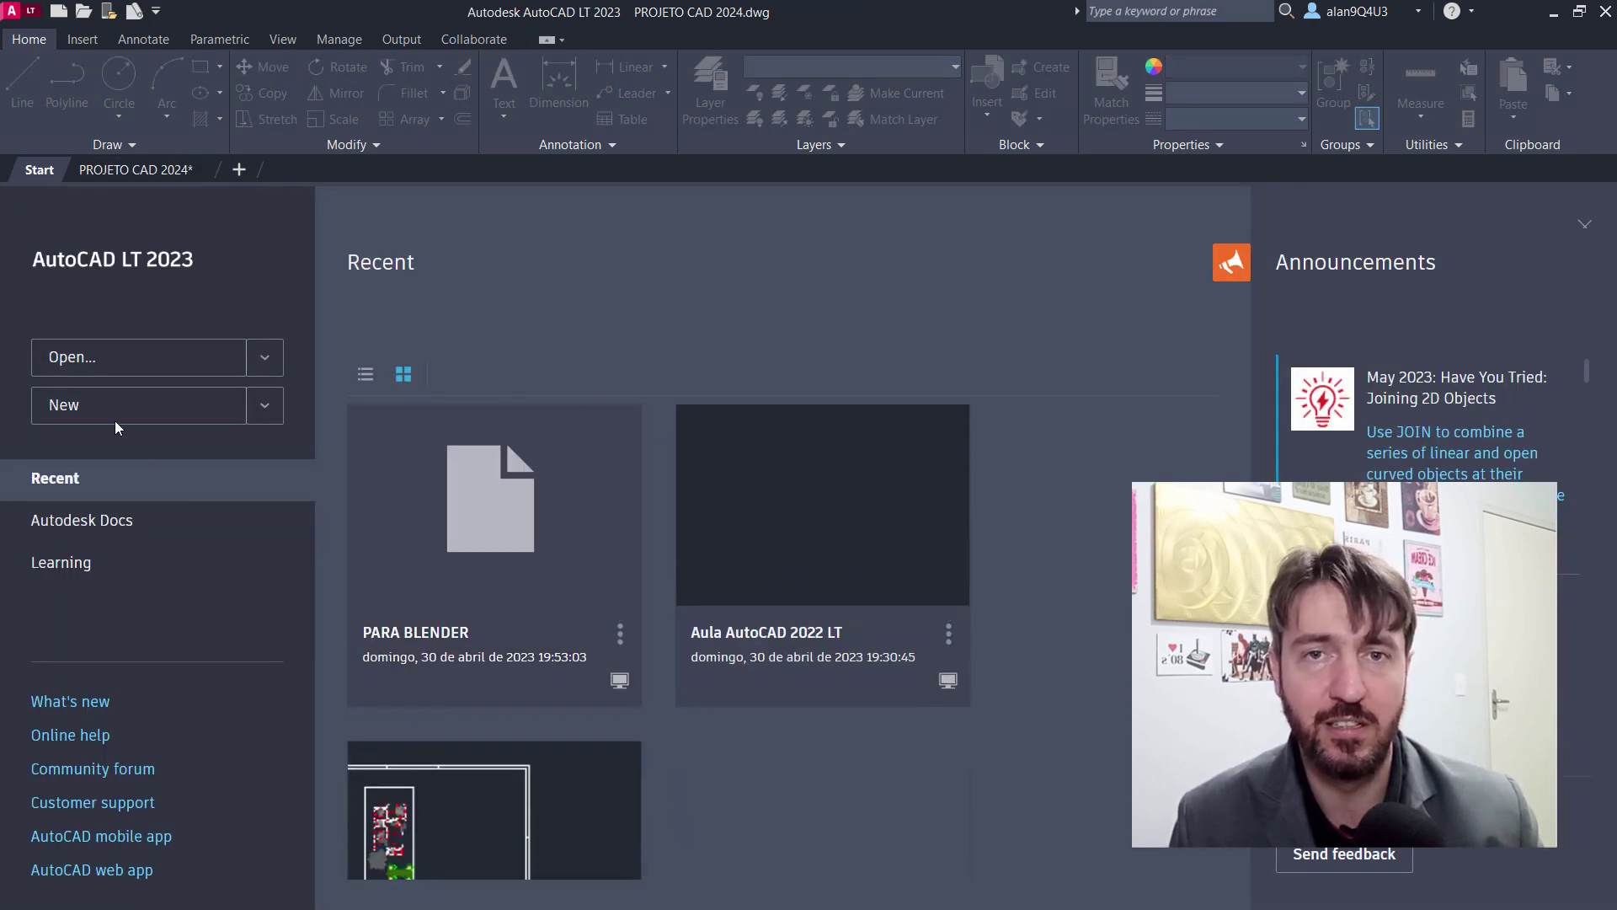
pyautogui.click(139, 170)
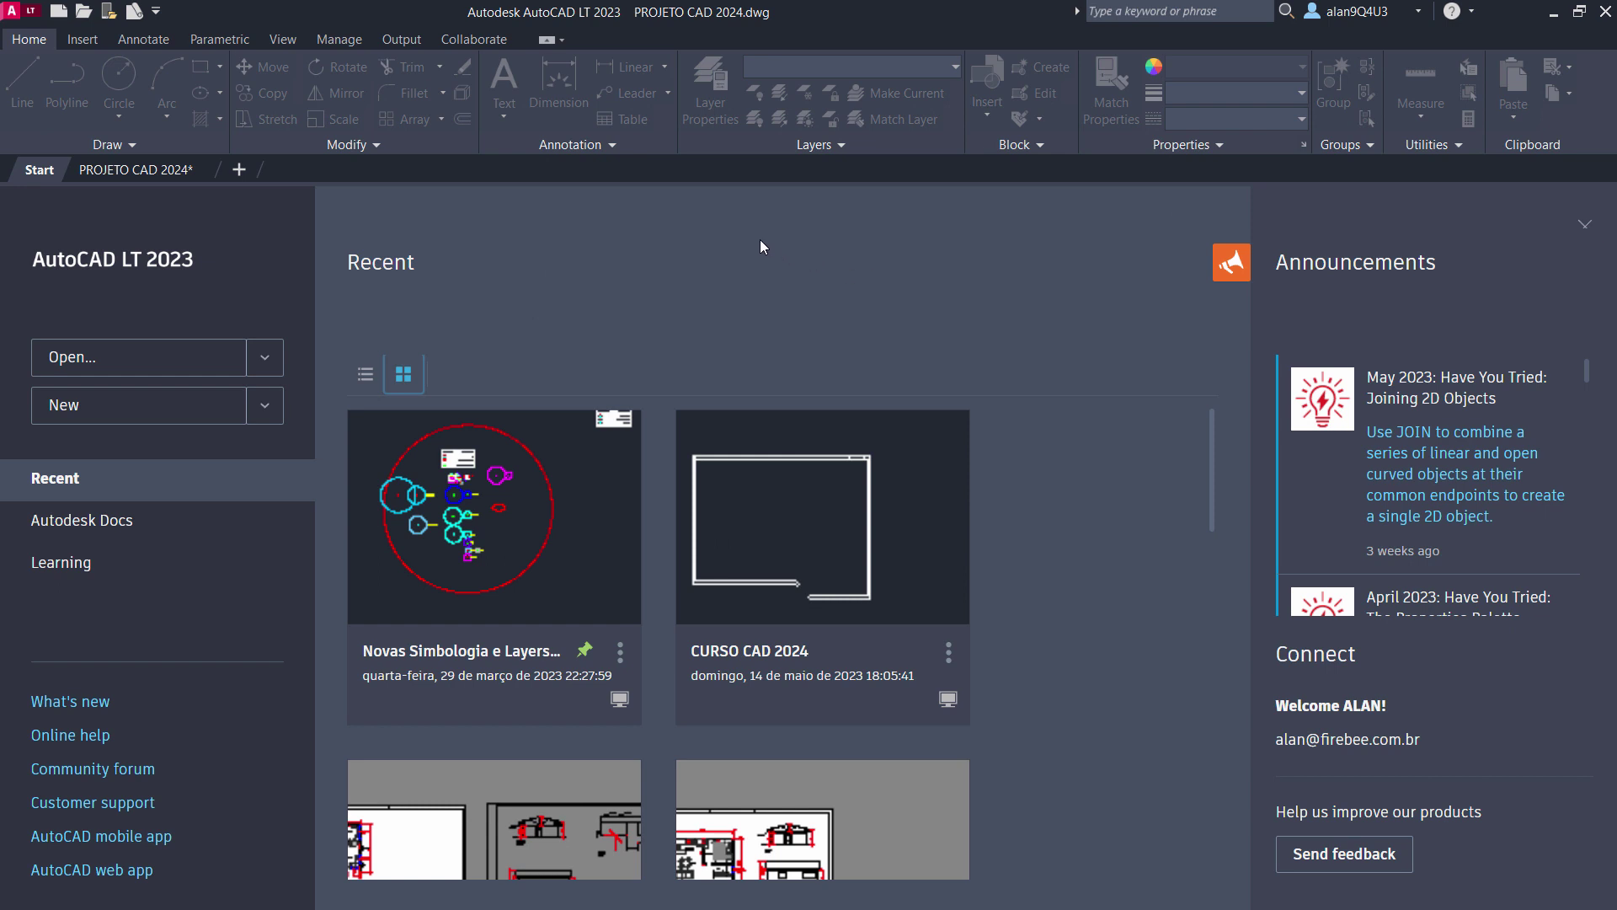
pyautogui.scroll(-2, 1435, 432)
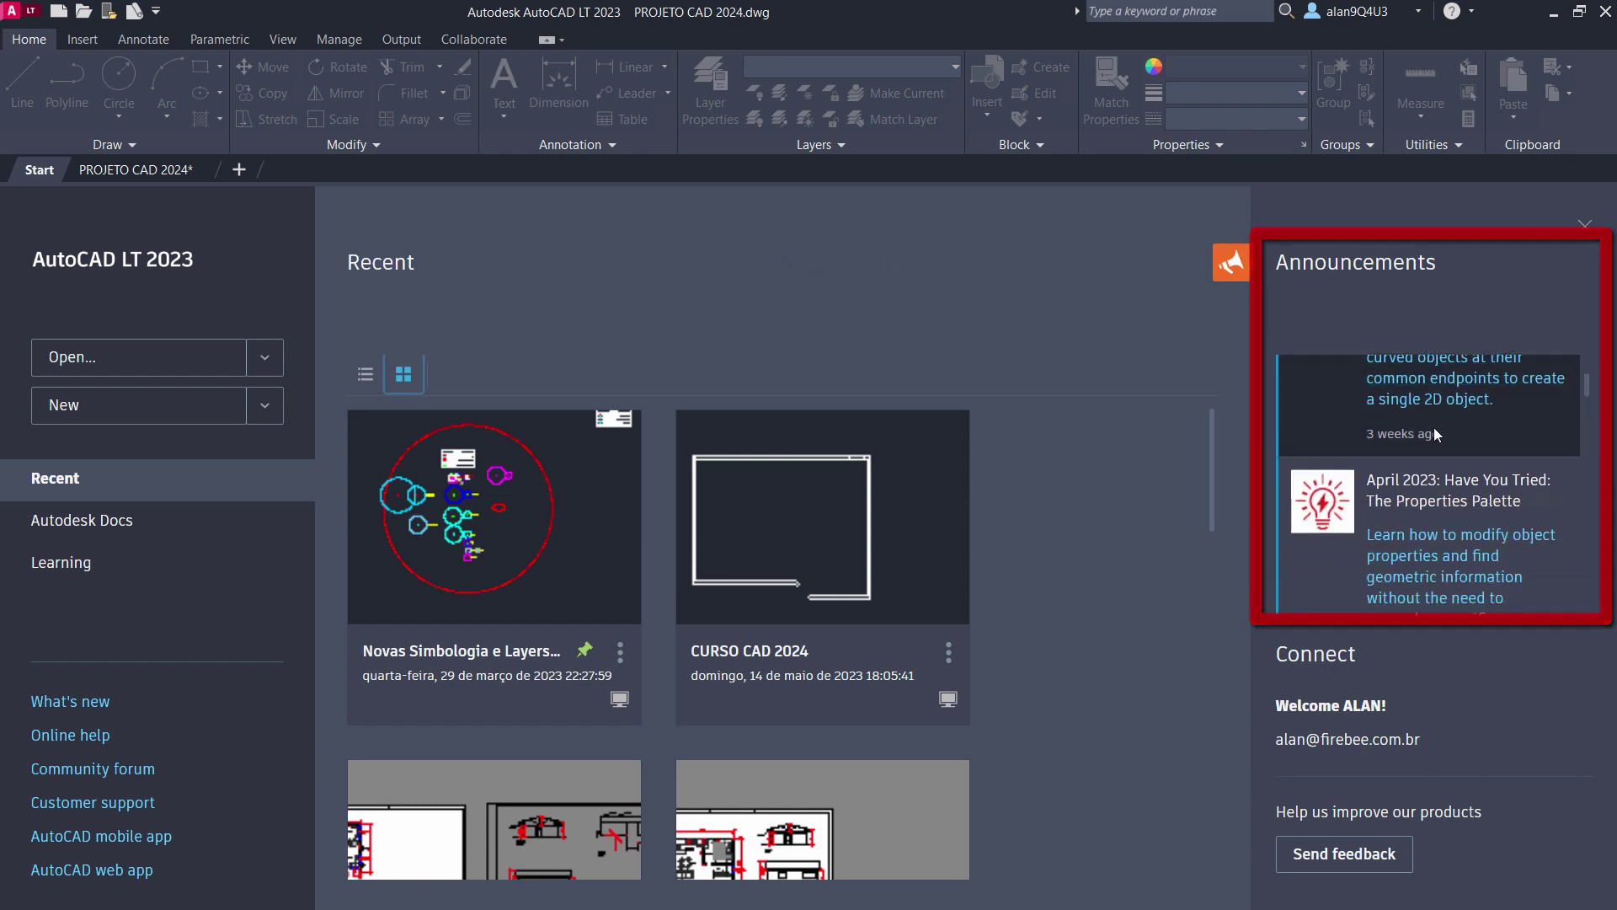
pyautogui.scroll(-3, 1435, 431)
pyautogui.scroll(3, 1433, 427)
pyautogui.scroll(2, 1433, 427)
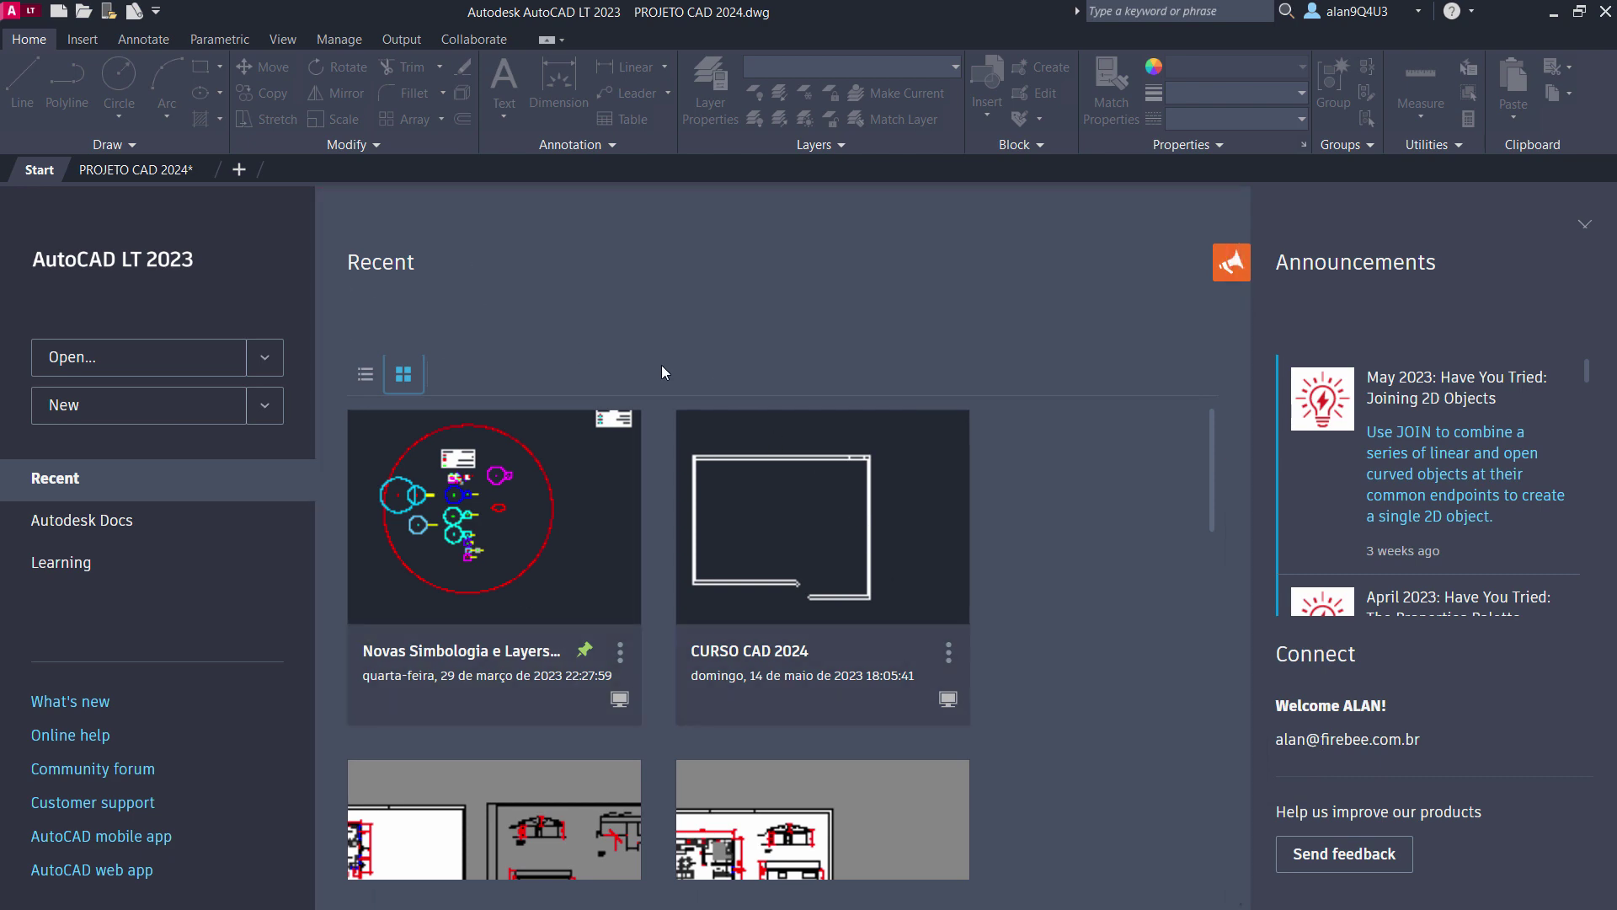
pyautogui.scroll(-3, 695, 581)
pyautogui.scroll(-3, 699, 583)
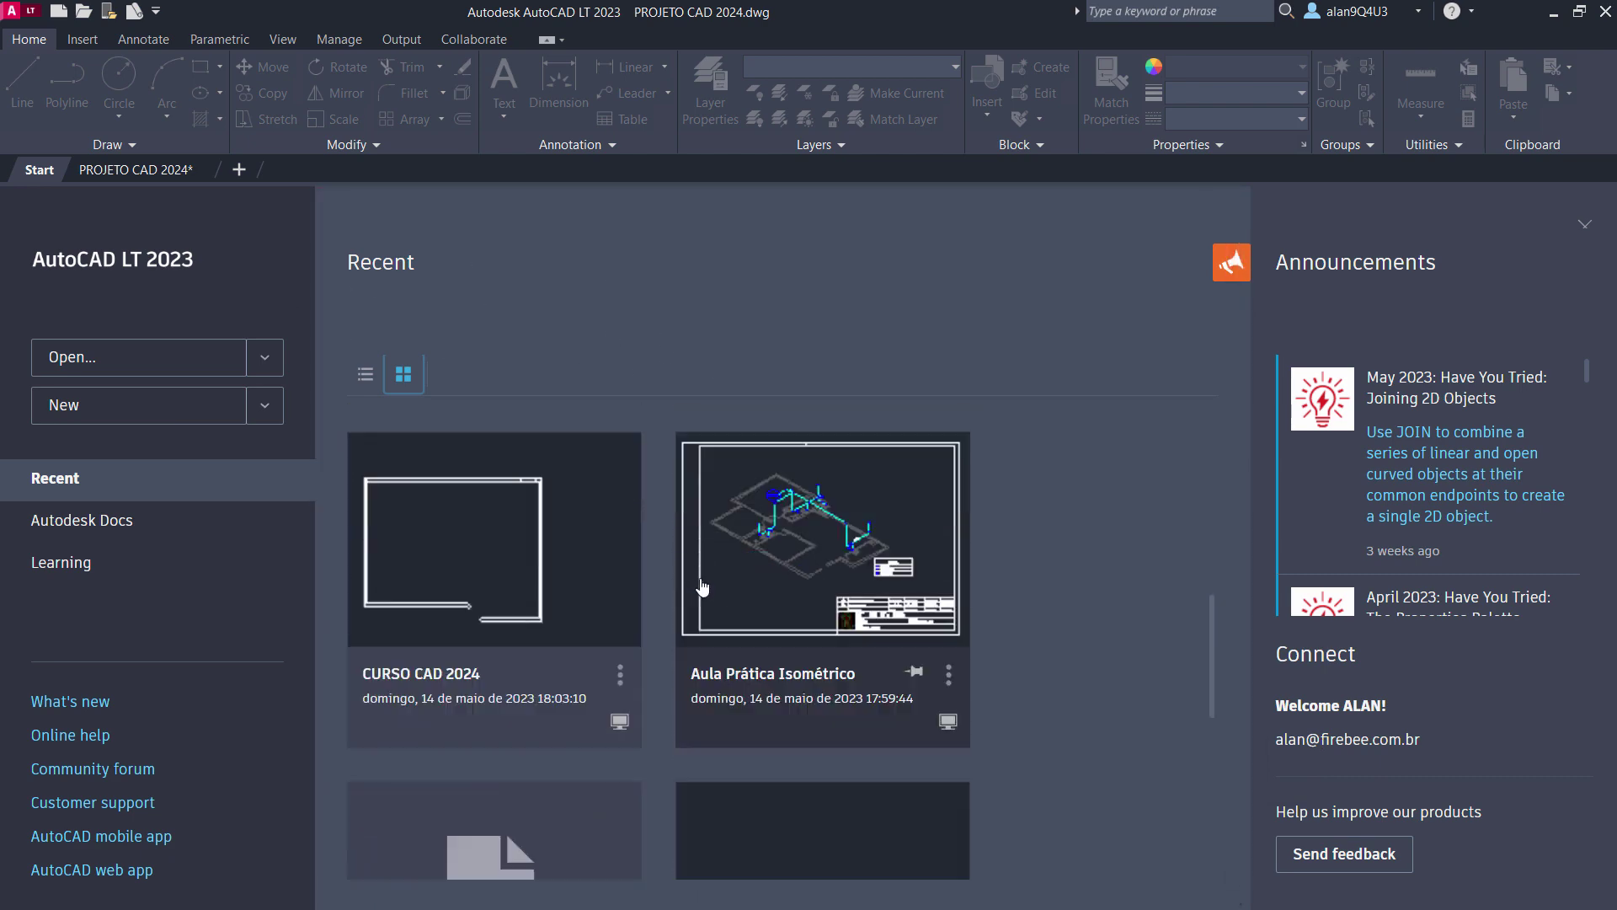
pyautogui.scroll(-3, 706, 585)
pyautogui.scroll(5, 707, 603)
pyautogui.scroll(1, 709, 609)
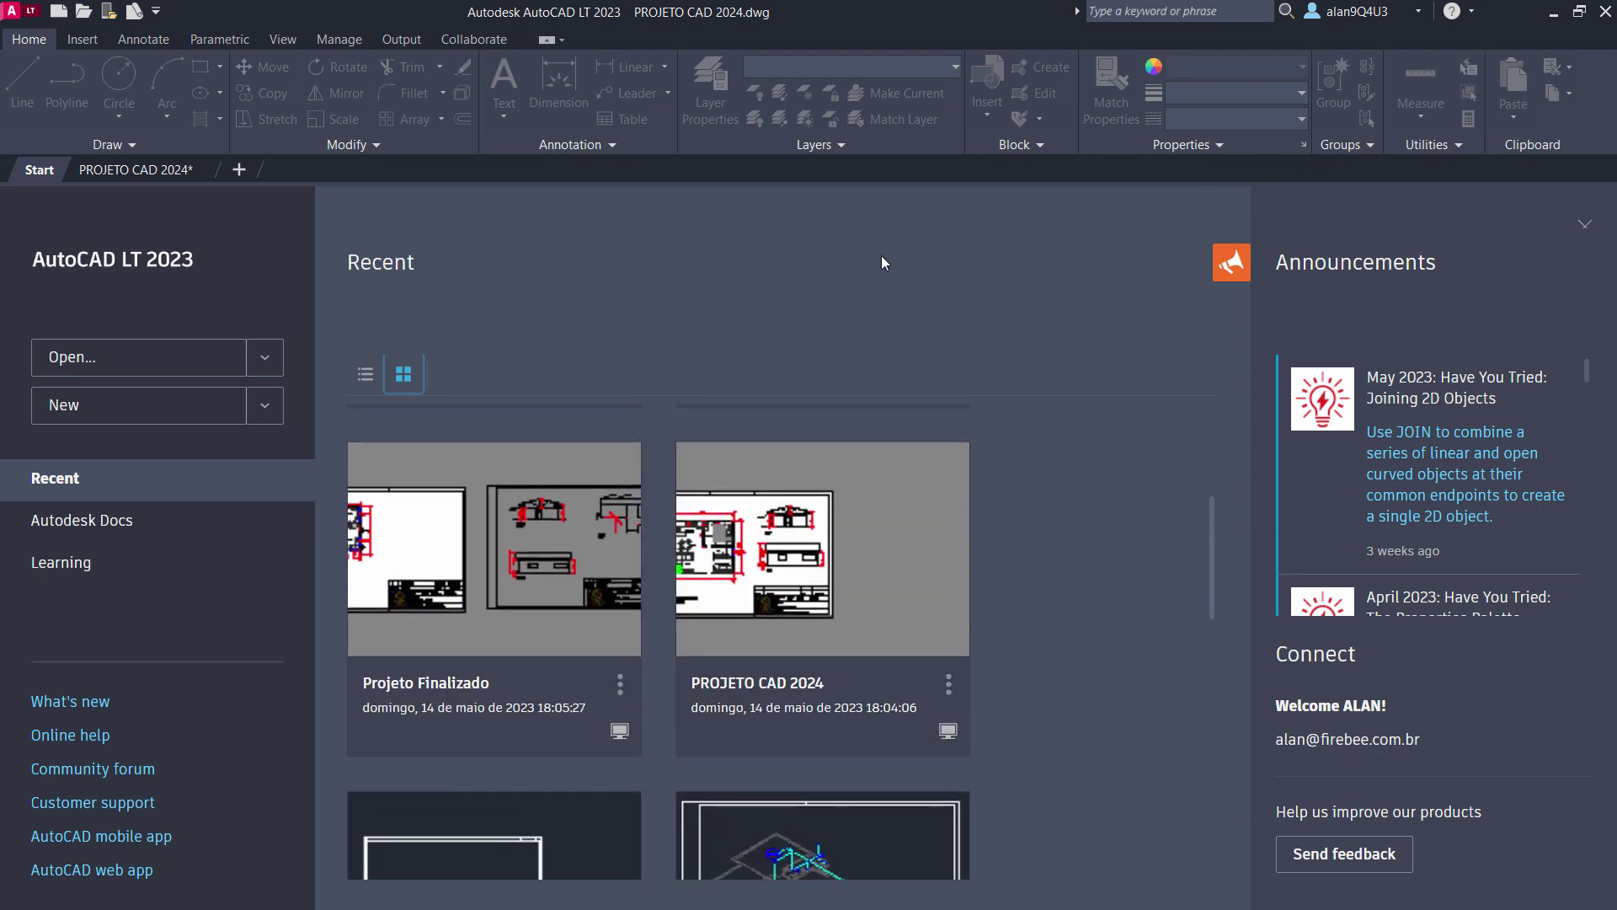
pyautogui.click(365, 374)
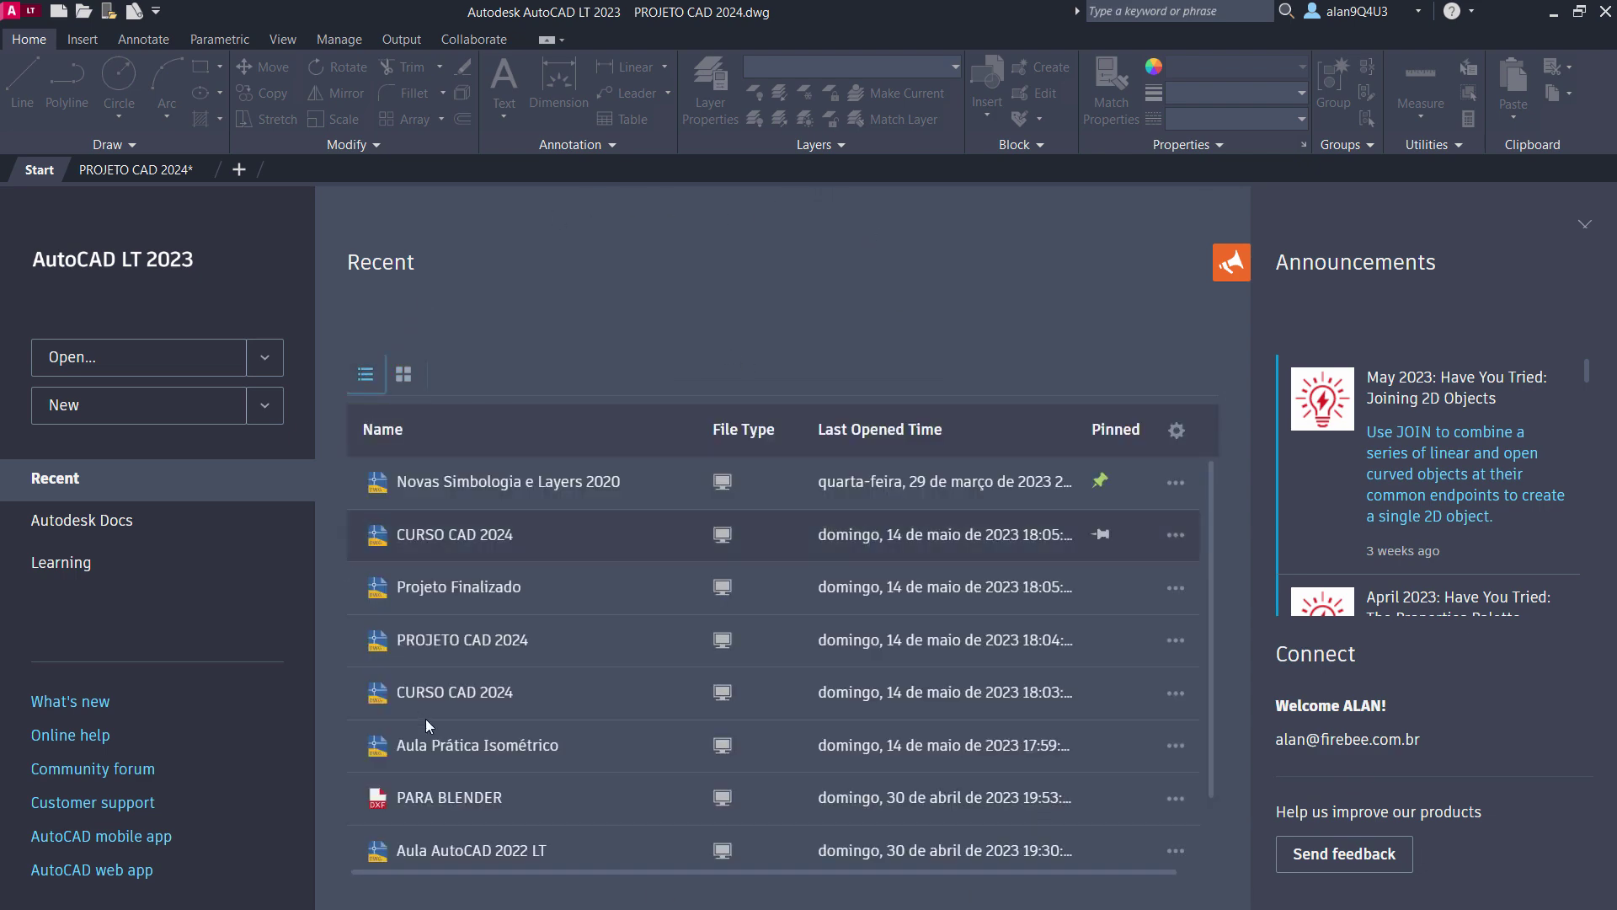
pyautogui.click(404, 374)
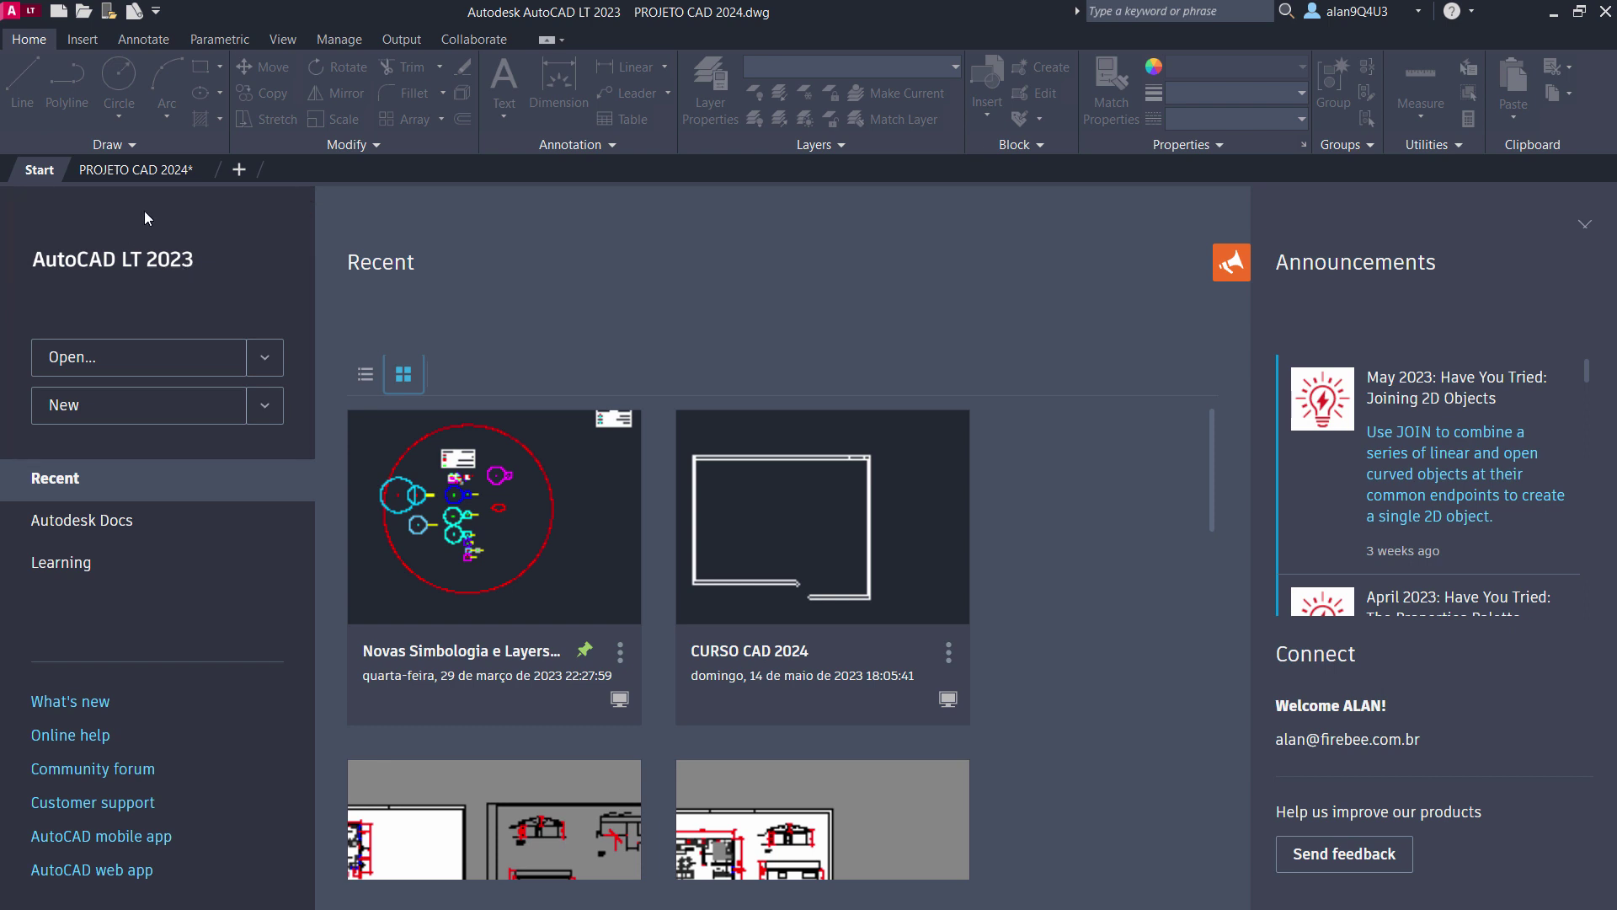
pyautogui.click(263, 363)
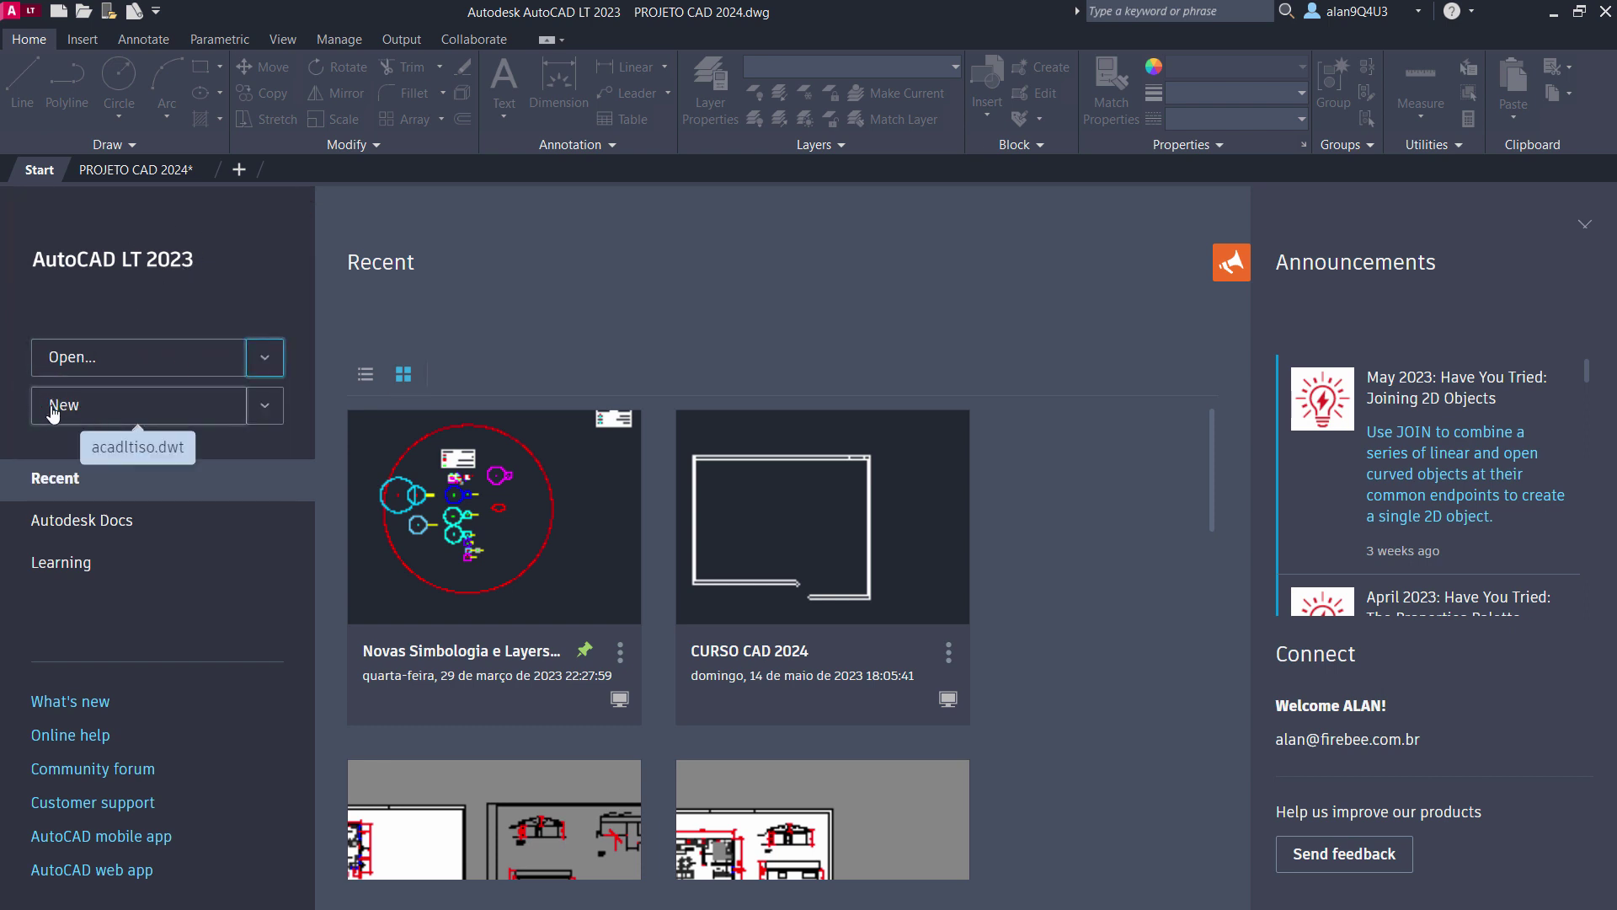
pyautogui.press('Tab')
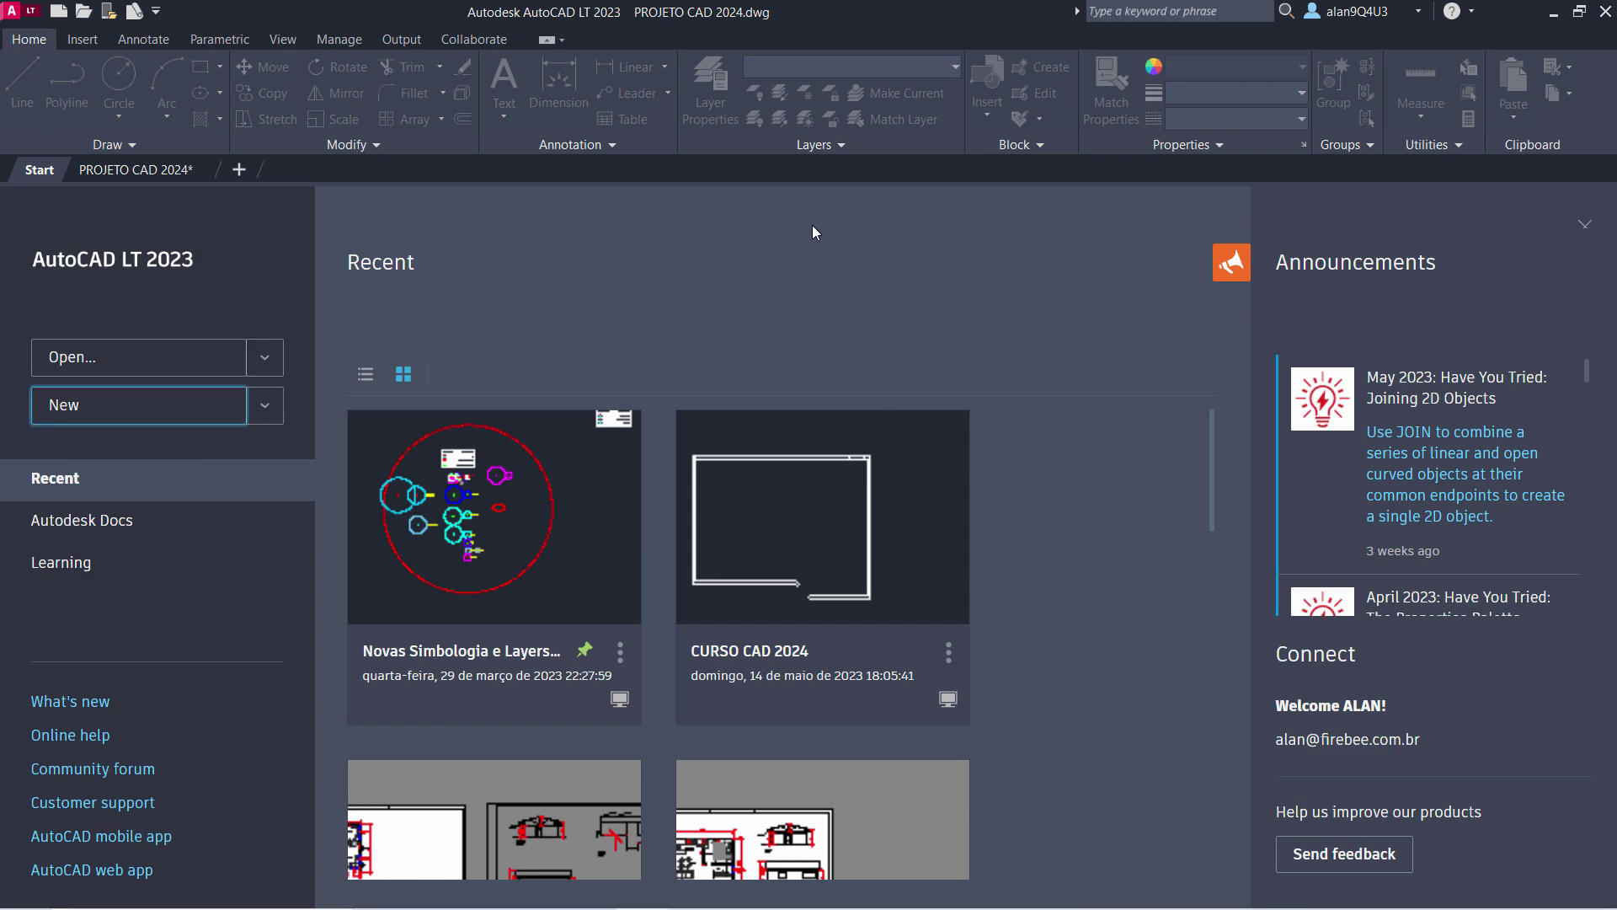
# Create and pan a blank Drawing2, then return to PROJETO CAD 2024 in Model space.
pyautogui.click(133, 411)
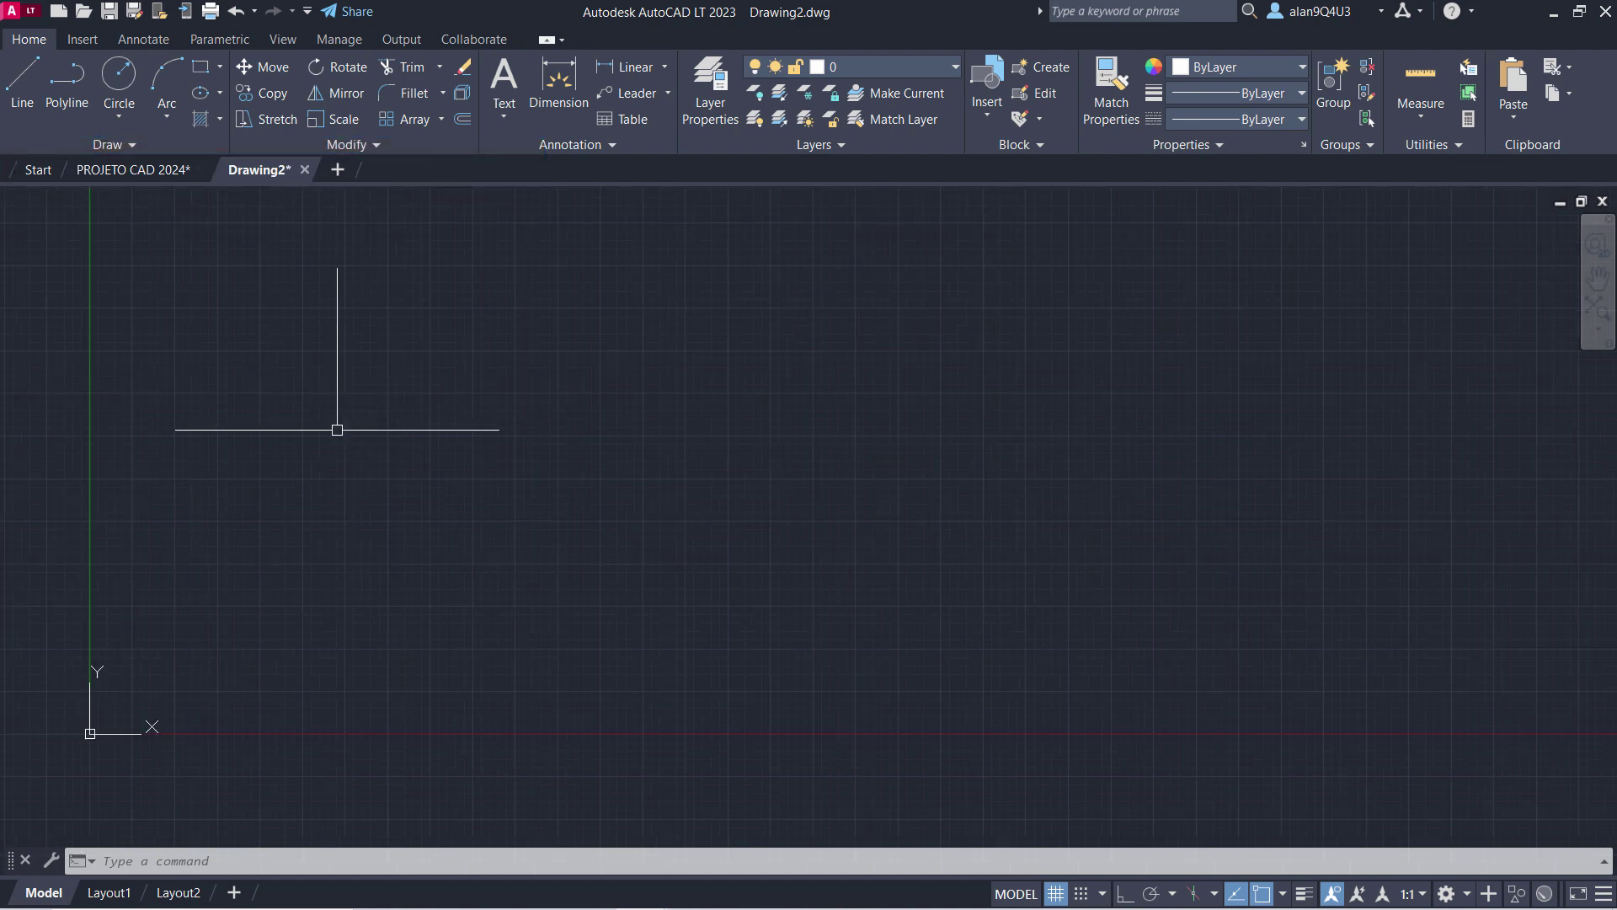
pyautogui.moveTo(336, 430); pyautogui.dragTo(397, 476, button='middle')
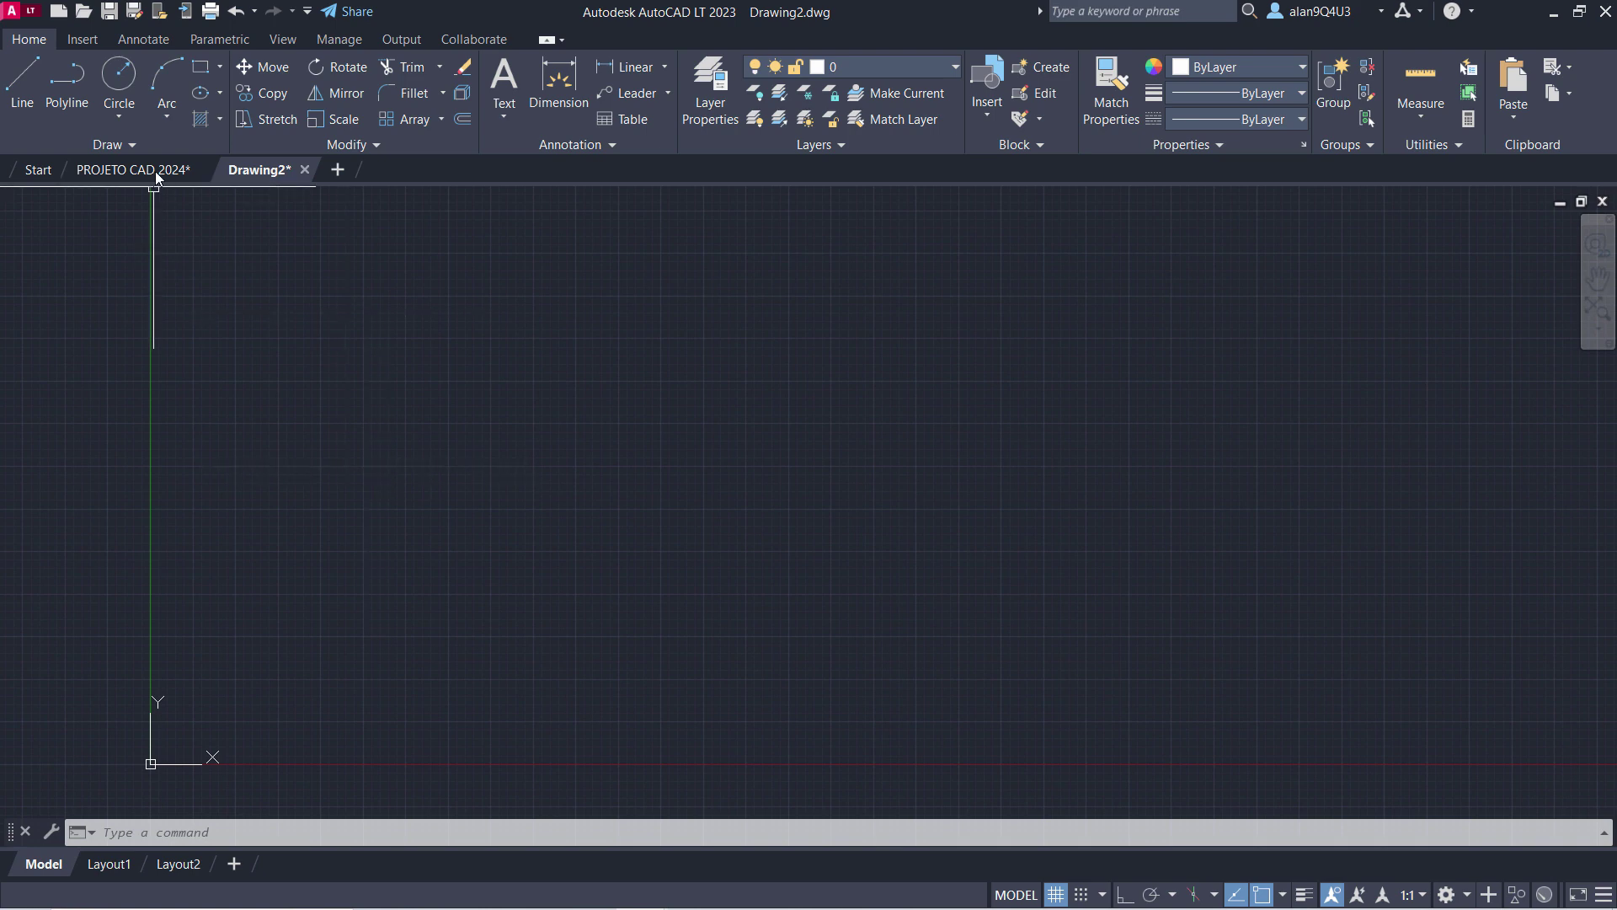
pyautogui.click(155, 170)
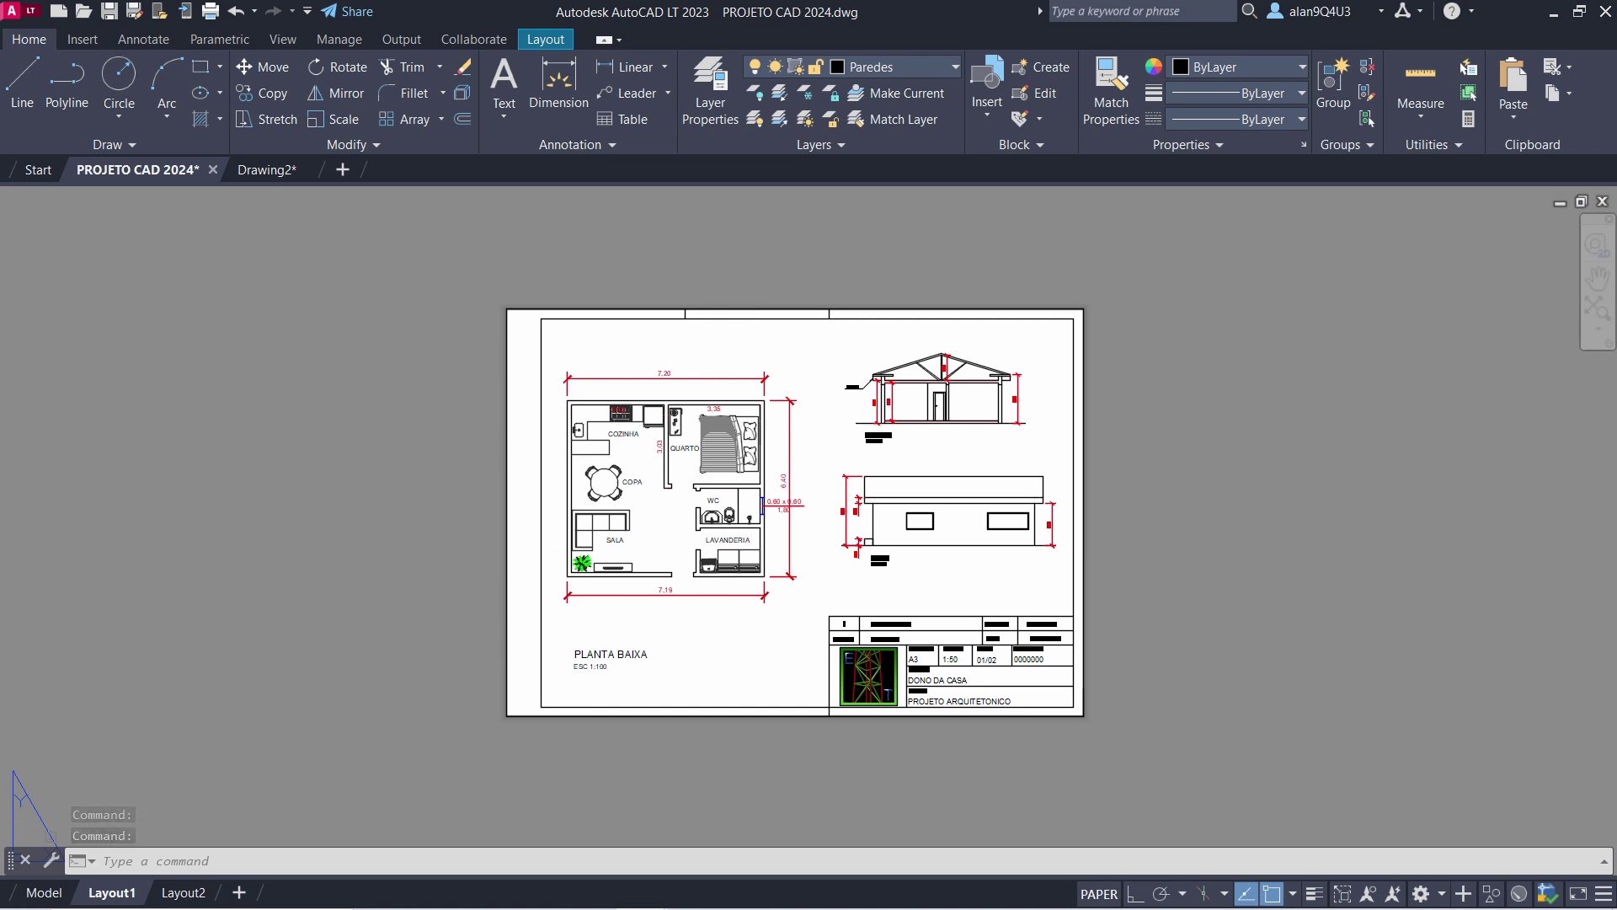
pyautogui.click(44, 892)
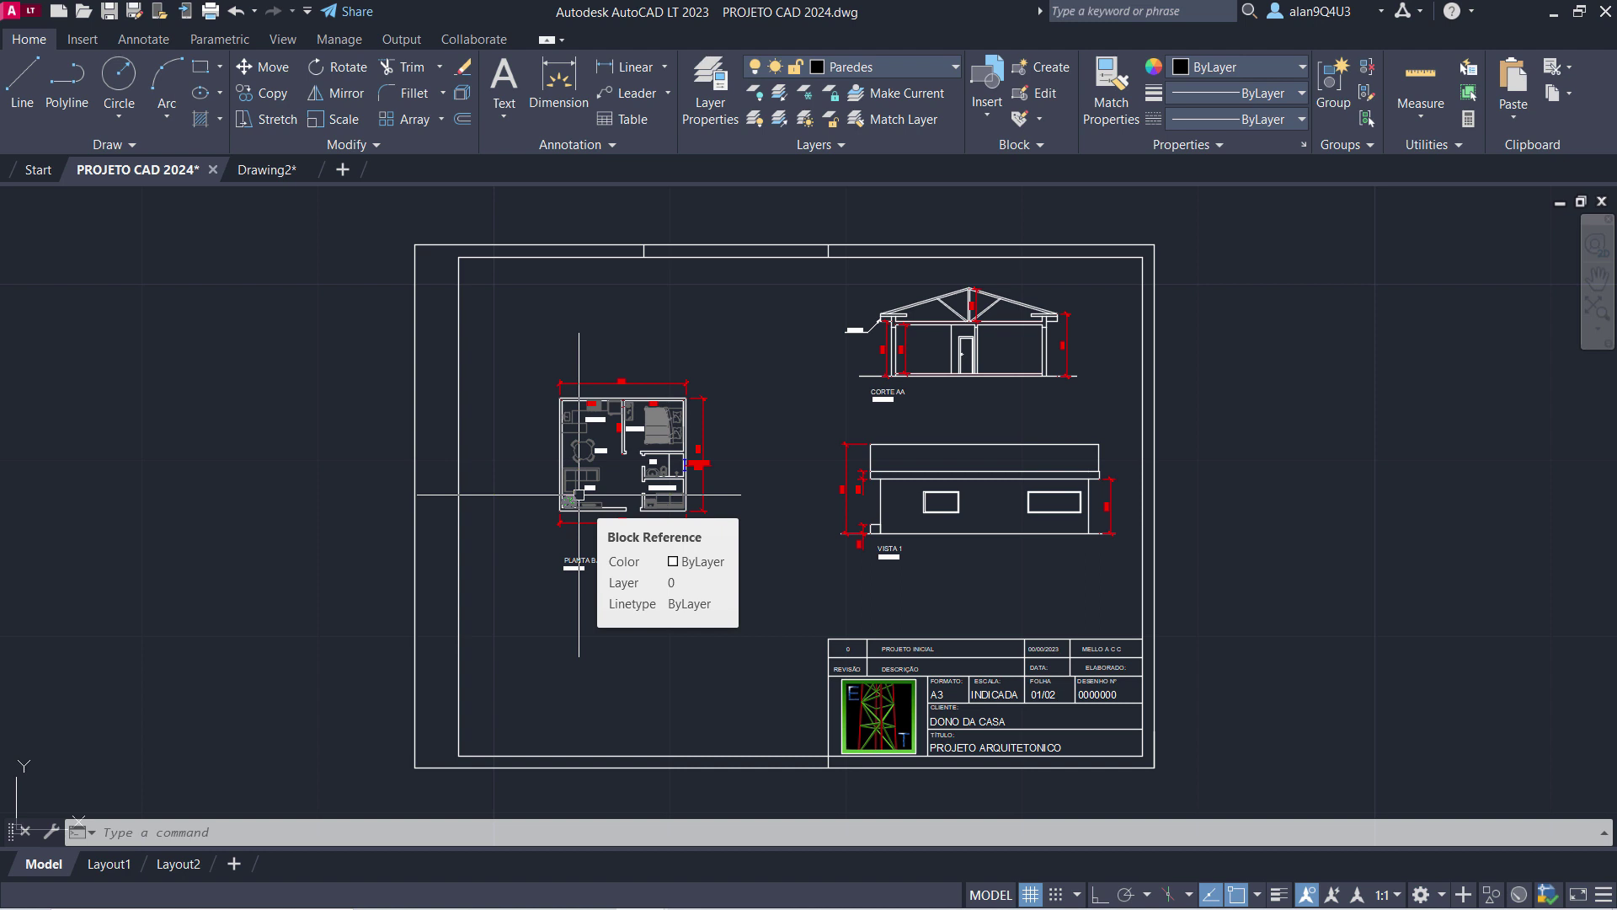
# Undock PROJETO CAD 2024 into a floating window, move it left, then maximize and restore it.
pyautogui.click(262, 168)
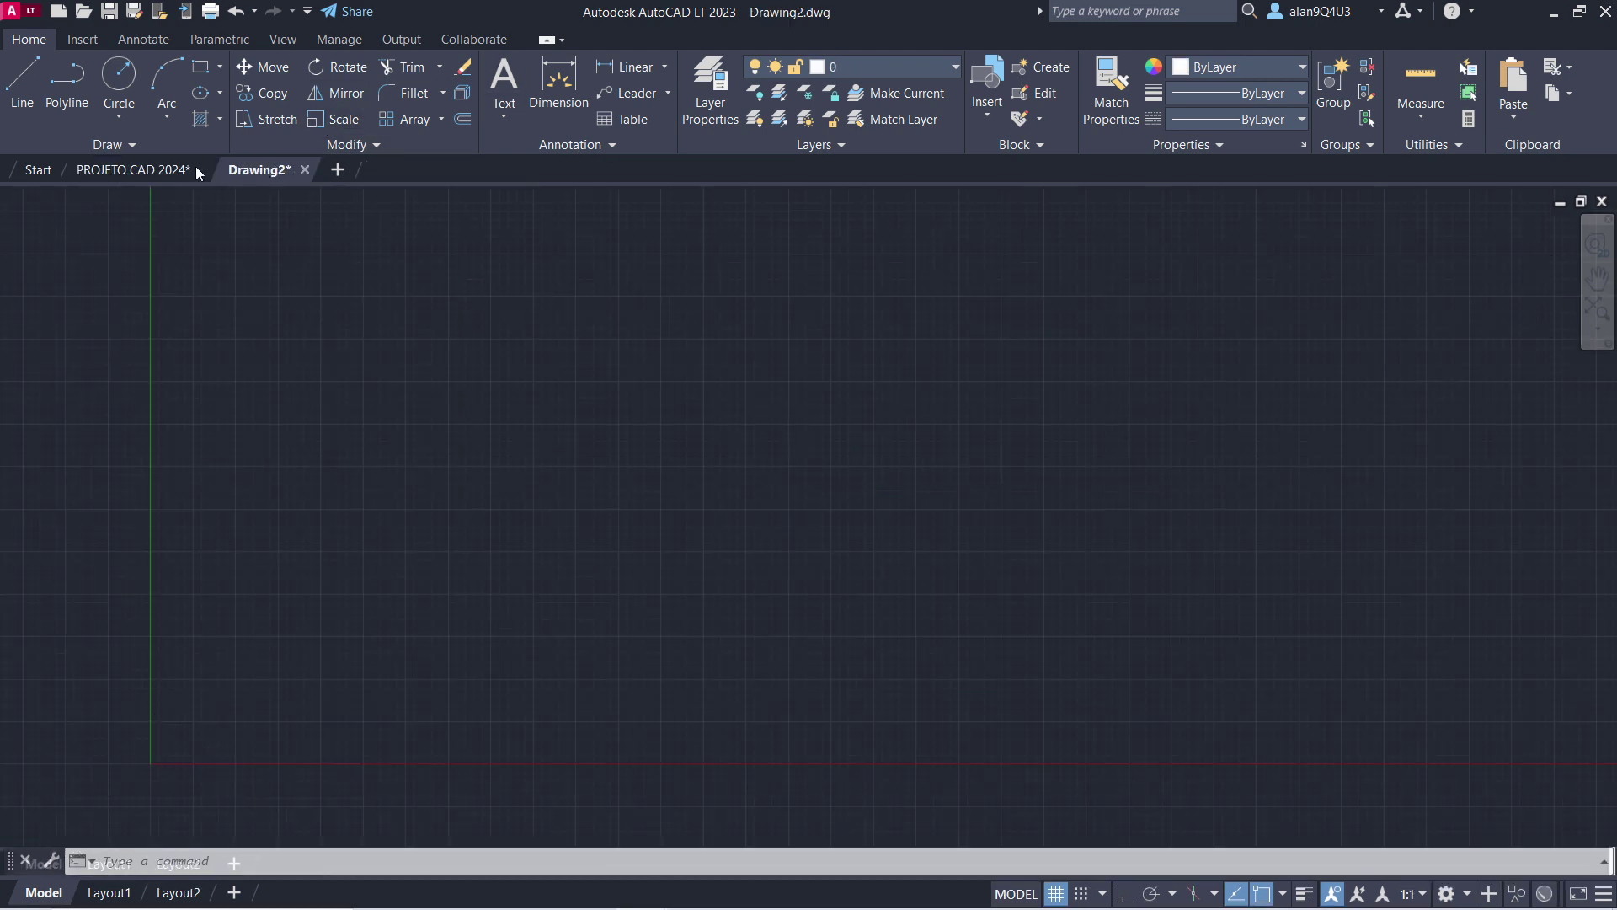
pyautogui.click(135, 169)
pyautogui.moveTo(135, 169); pyautogui.dragTo(832, 249)
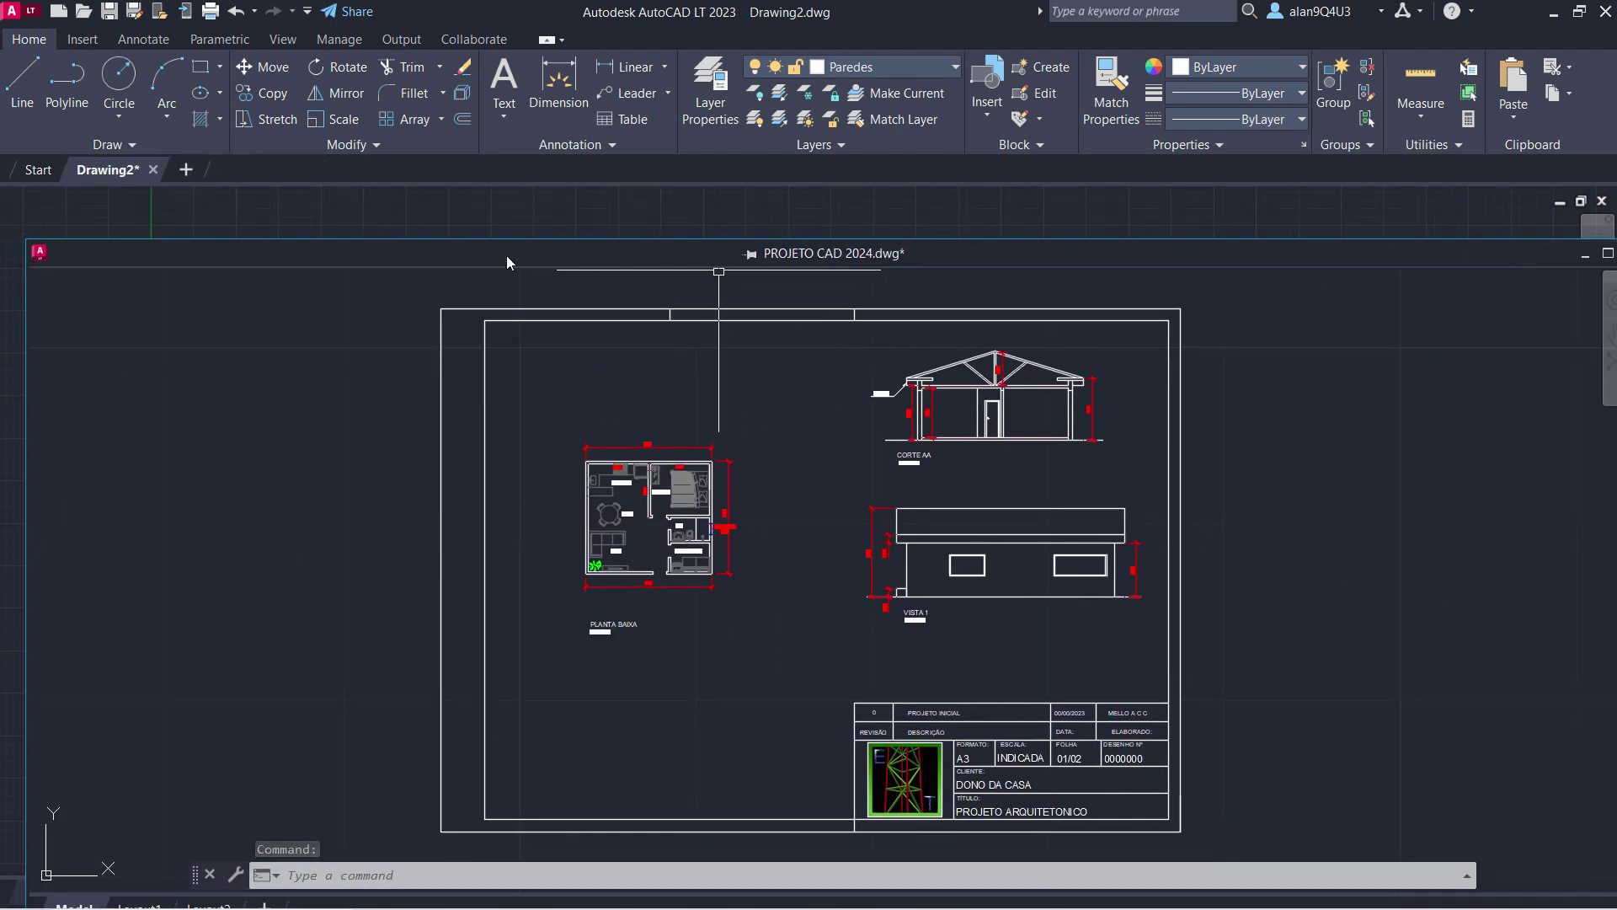
pyautogui.moveTo(327, 255)
pyautogui.mouseDown()
pyautogui.moveTo(459, 359)
pyautogui.moveTo(635, 371)
pyautogui.moveTo(293, 247)
pyautogui.mouseUp()
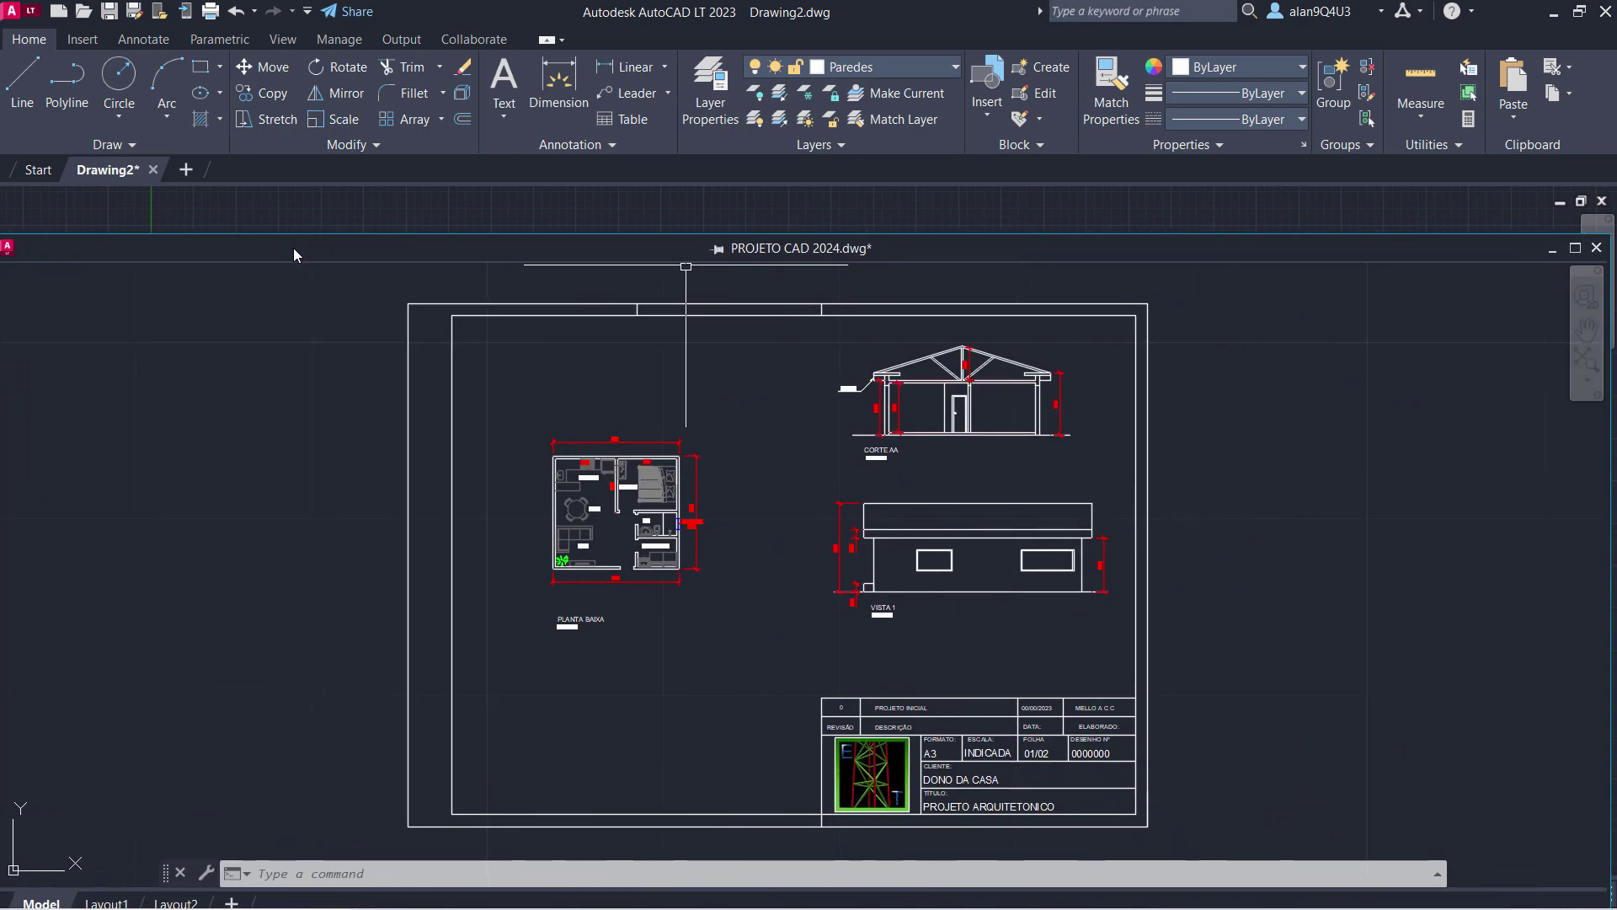
pyautogui.click(1575, 248)
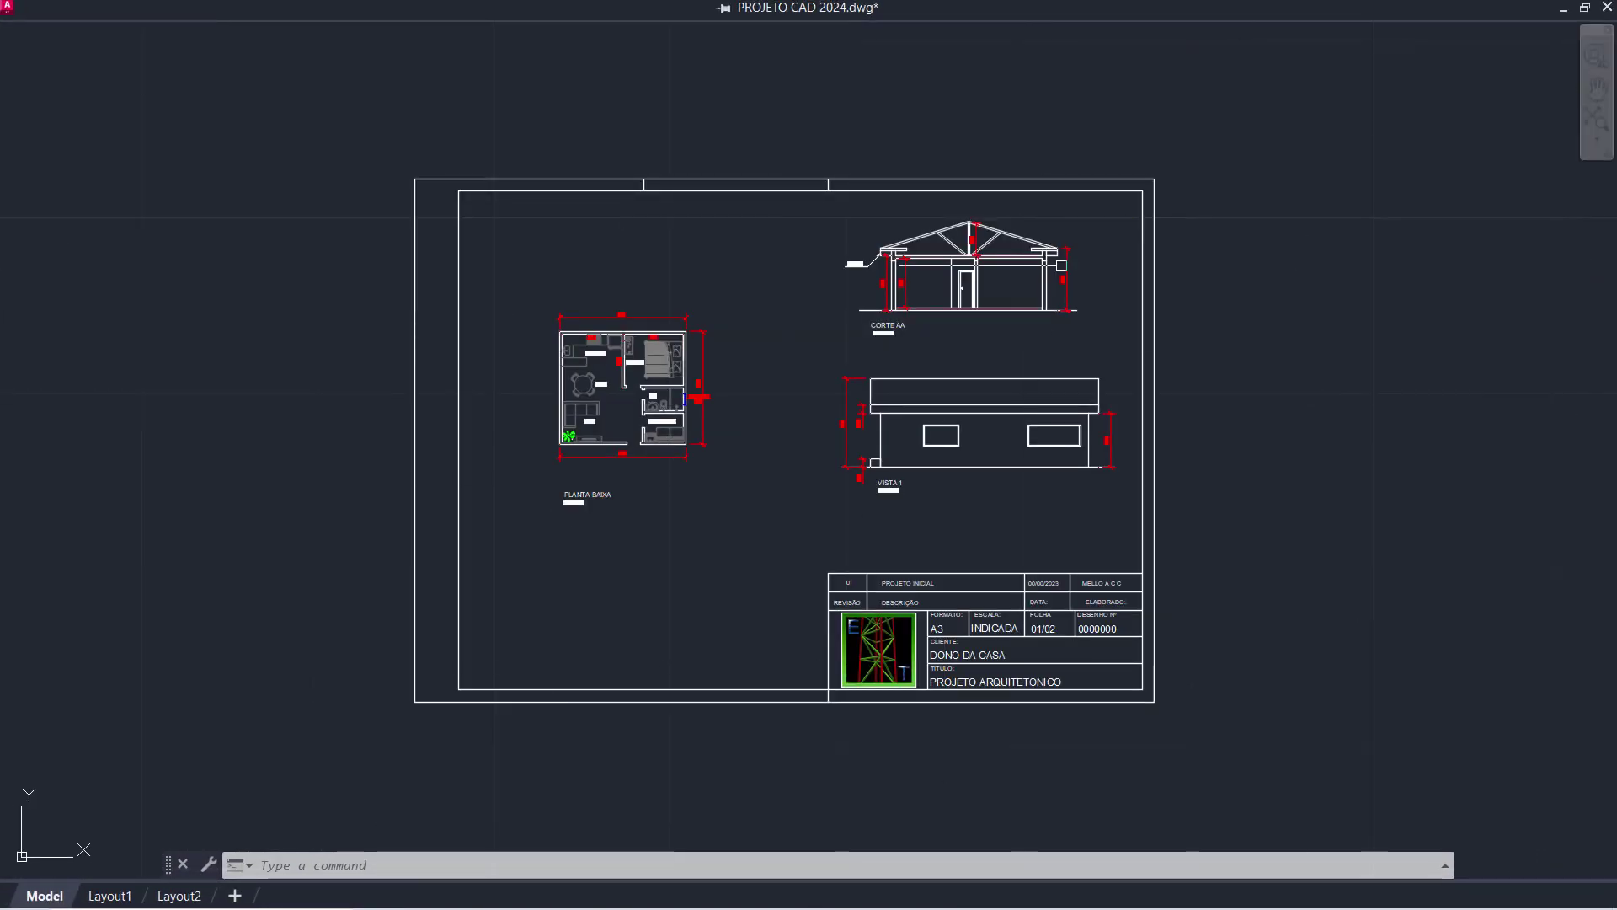
pyautogui.moveTo(1011, 10); pyautogui.dragTo(489, 182)
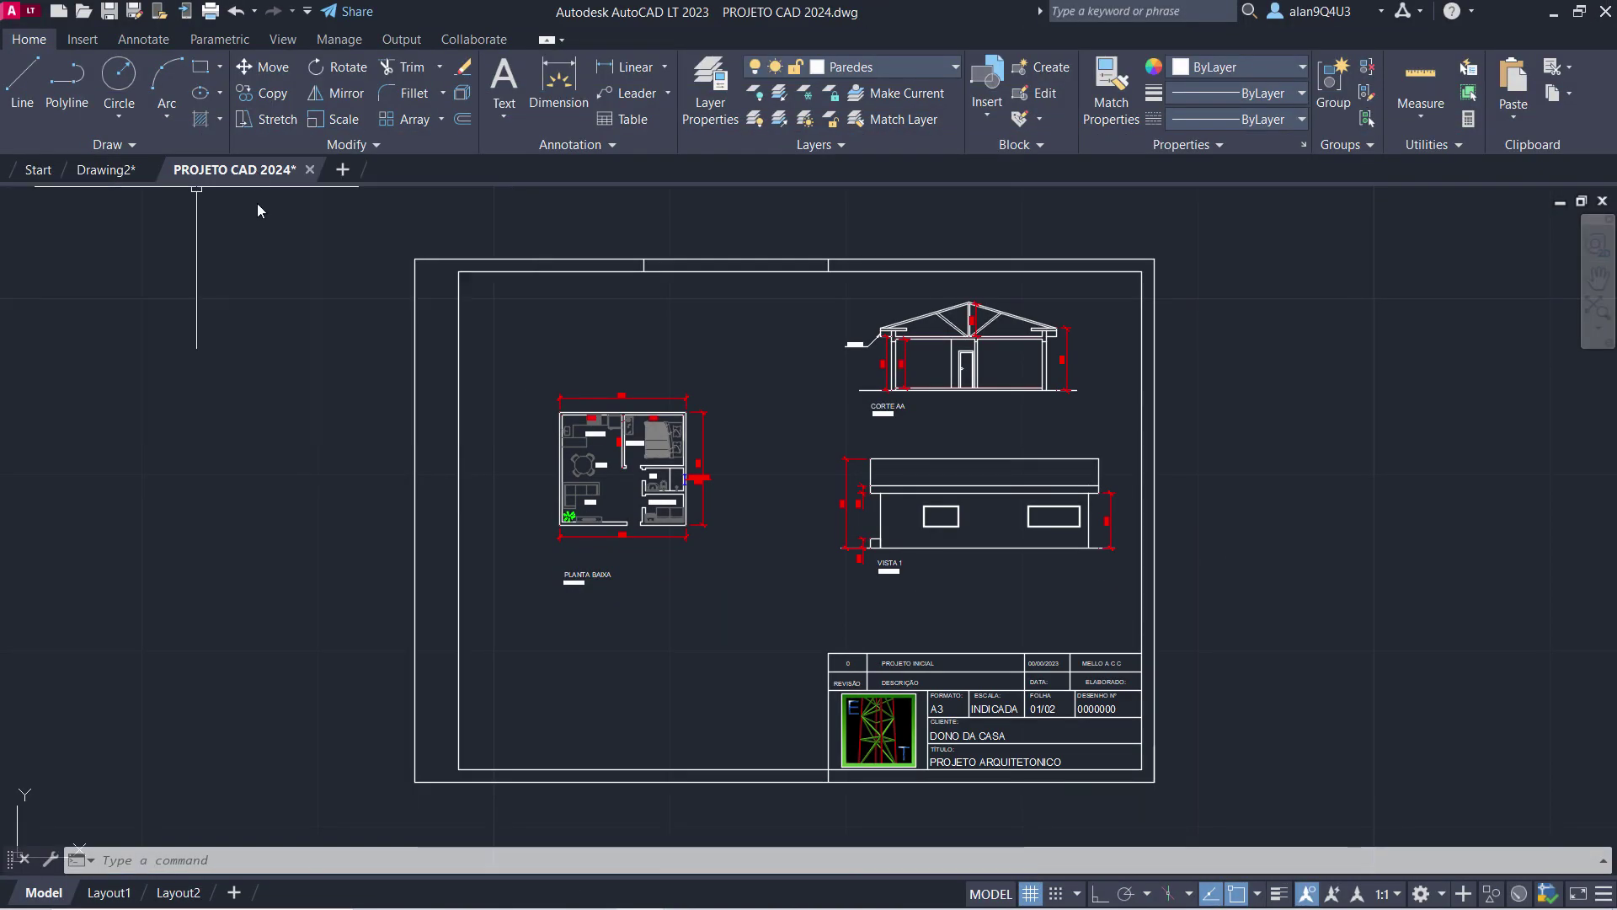
# Pull the PROJETO CAD 2024 tab out again into its own floating window and minimize it.
pyautogui.moveTo(255, 175)
pyautogui.mouseDown()
pyautogui.moveTo(412, 333)
pyautogui.moveTo(634, 158)
pyautogui.mouseUp()
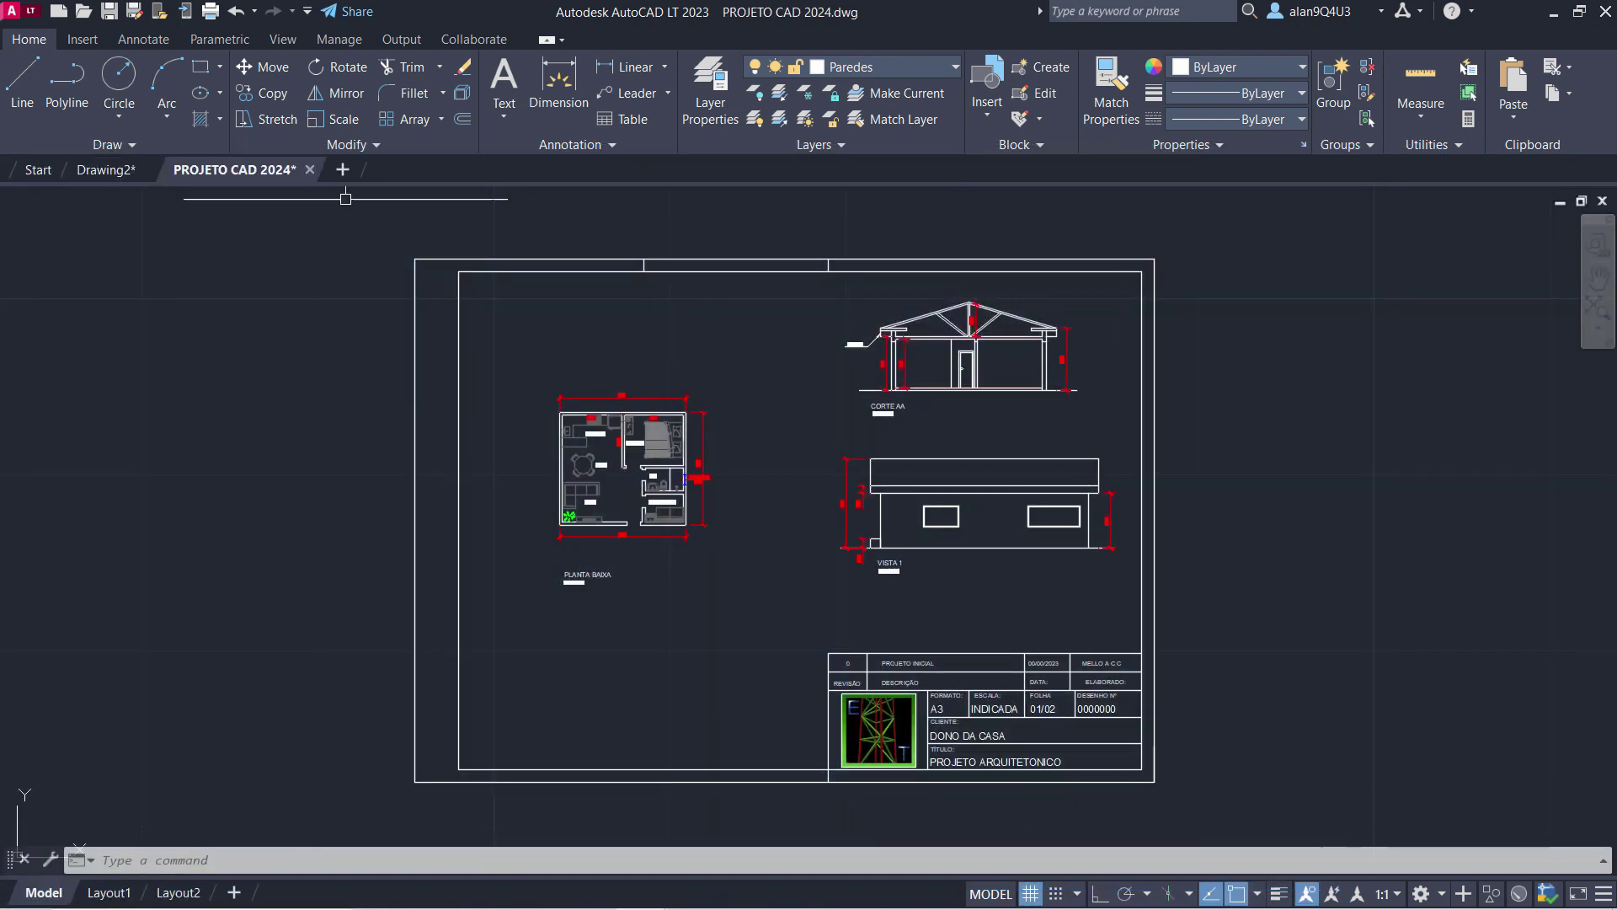
pyautogui.moveTo(227, 173); pyautogui.dragTo(567, 256)
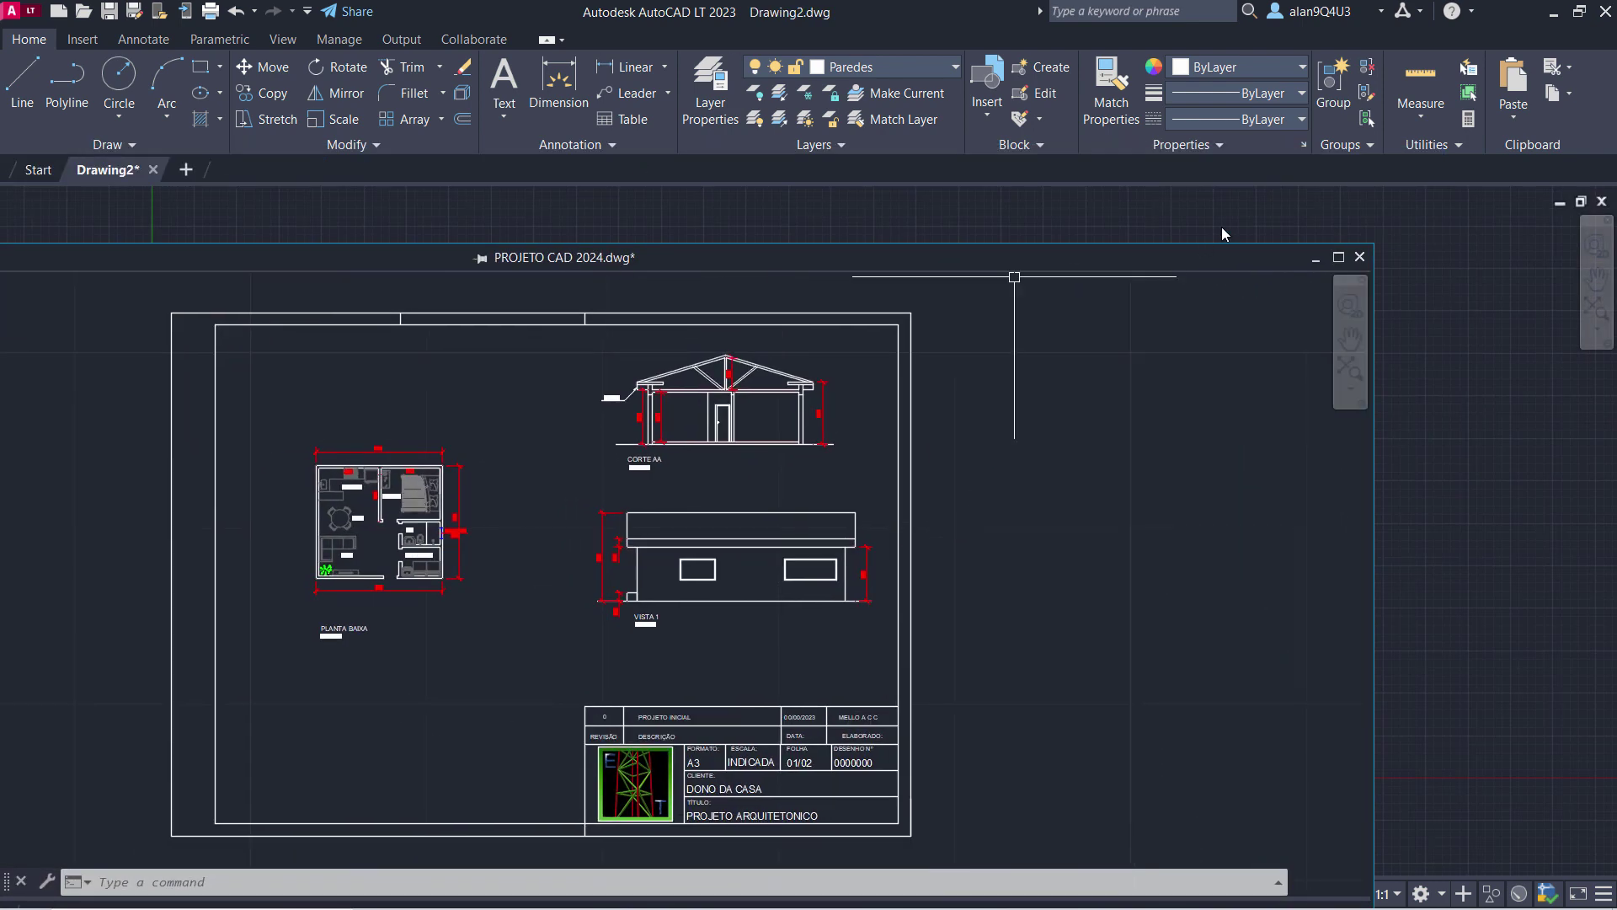
pyautogui.click(1314, 262)
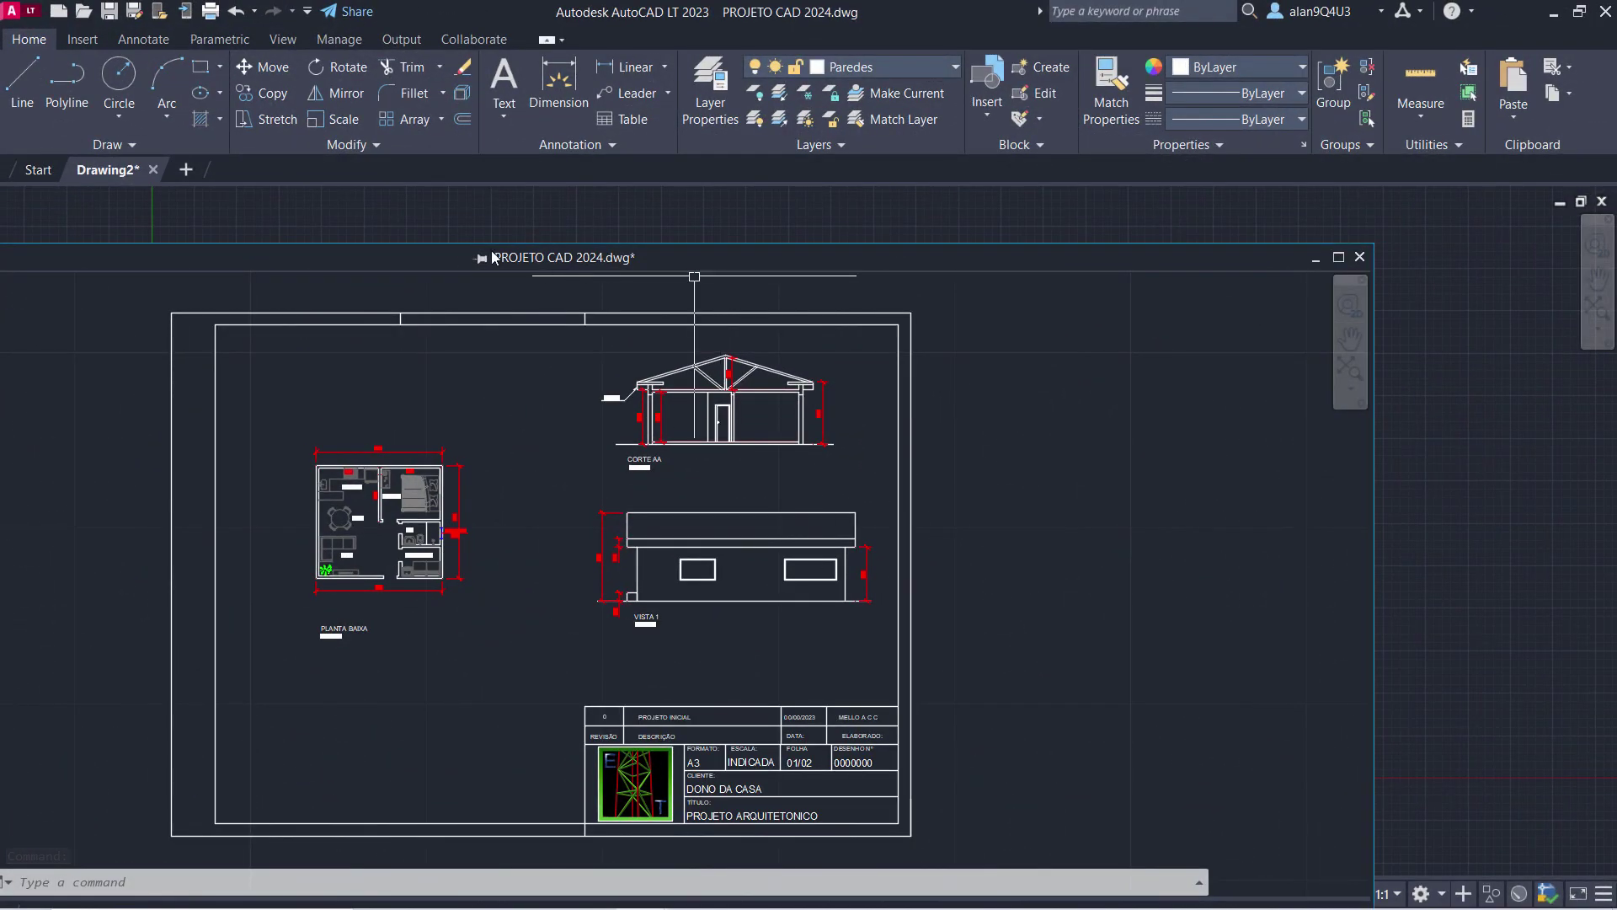
# Enlarge the floating PROJETO CAD 2024 window and drag it back onto the file tab bar.
pyautogui.doubleClick(441, 260)
pyautogui.moveTo(763, 211)
pyautogui.mouseDown()
pyautogui.moveTo(727, 225)
pyautogui.moveTo(666, 190)
pyautogui.mouseUp()
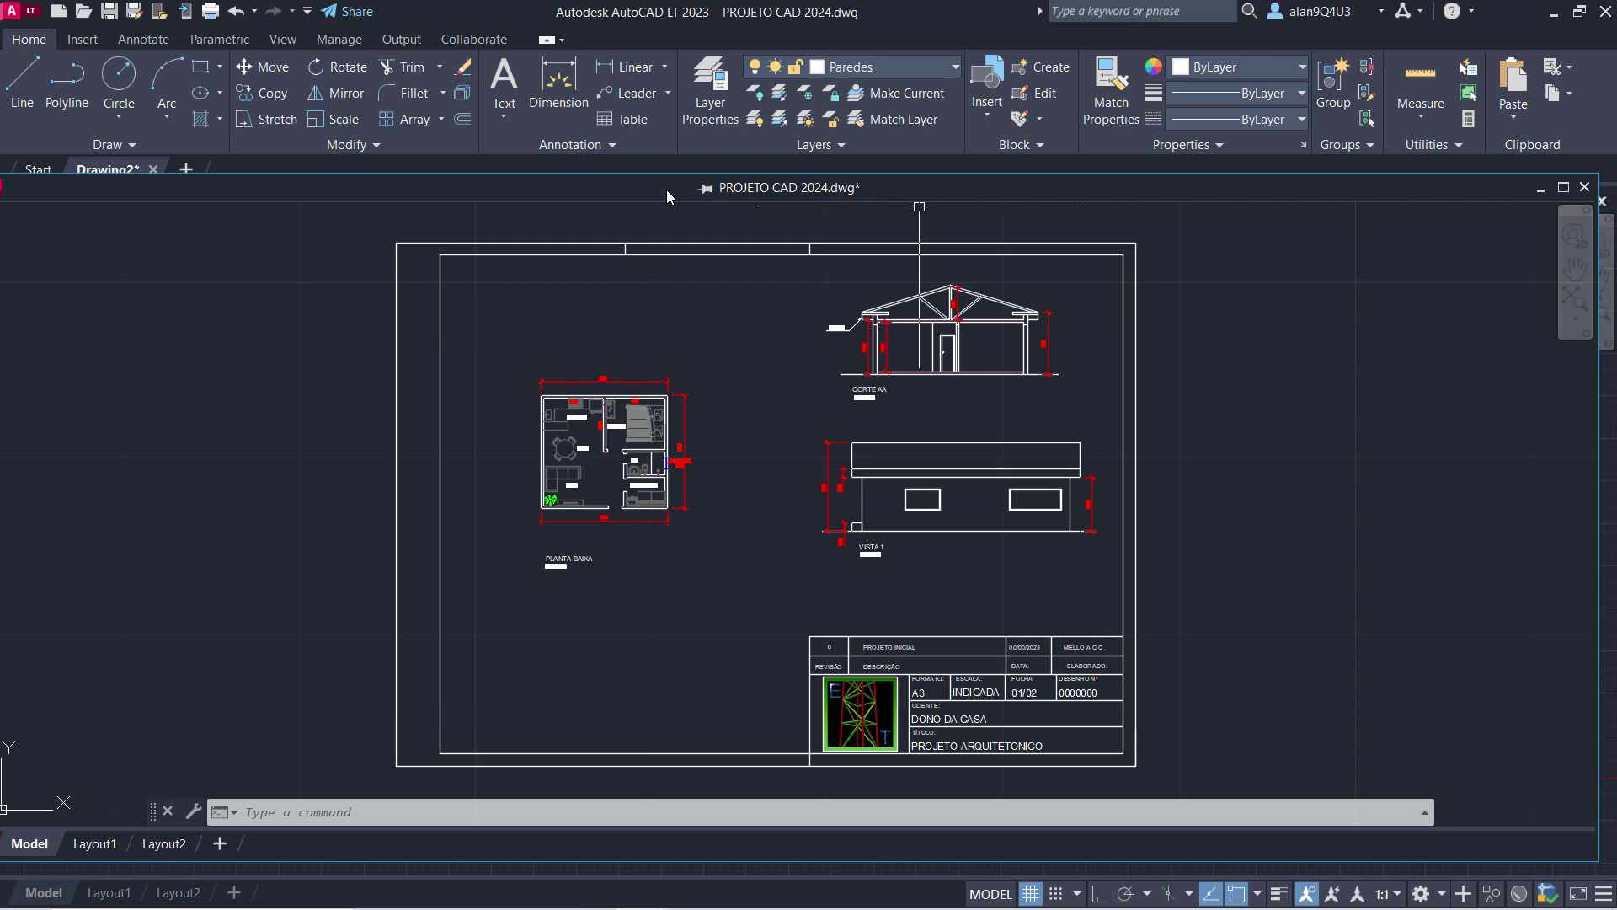
pyautogui.moveTo(666, 190); pyautogui.dragTo(705, 267)
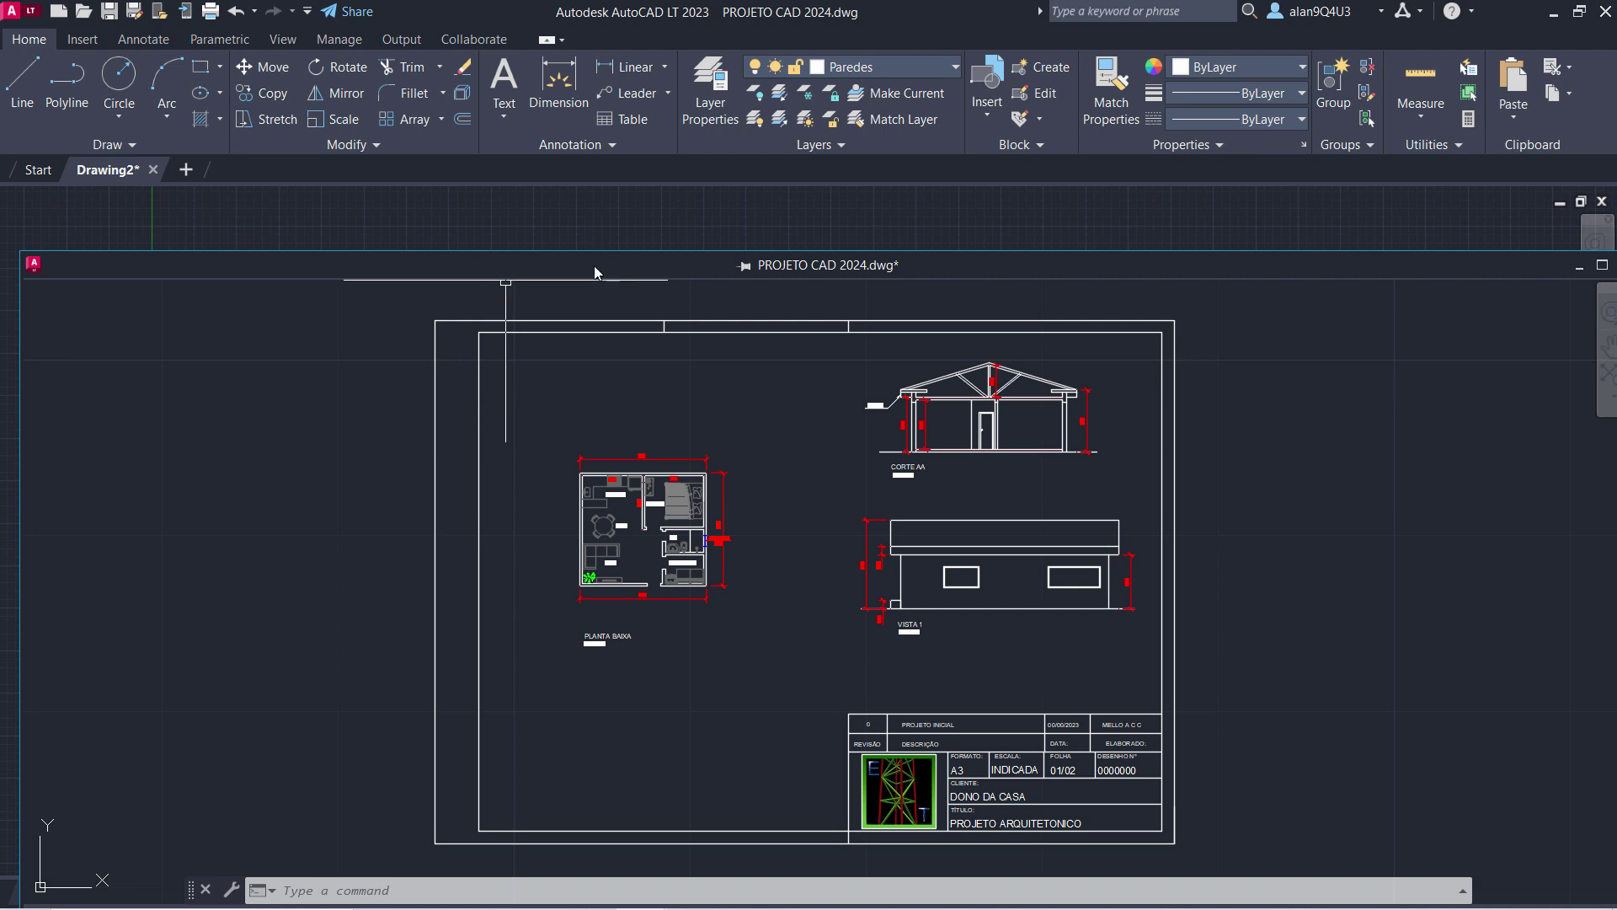
pyautogui.moveTo(606, 271); pyautogui.dragTo(337, 174)
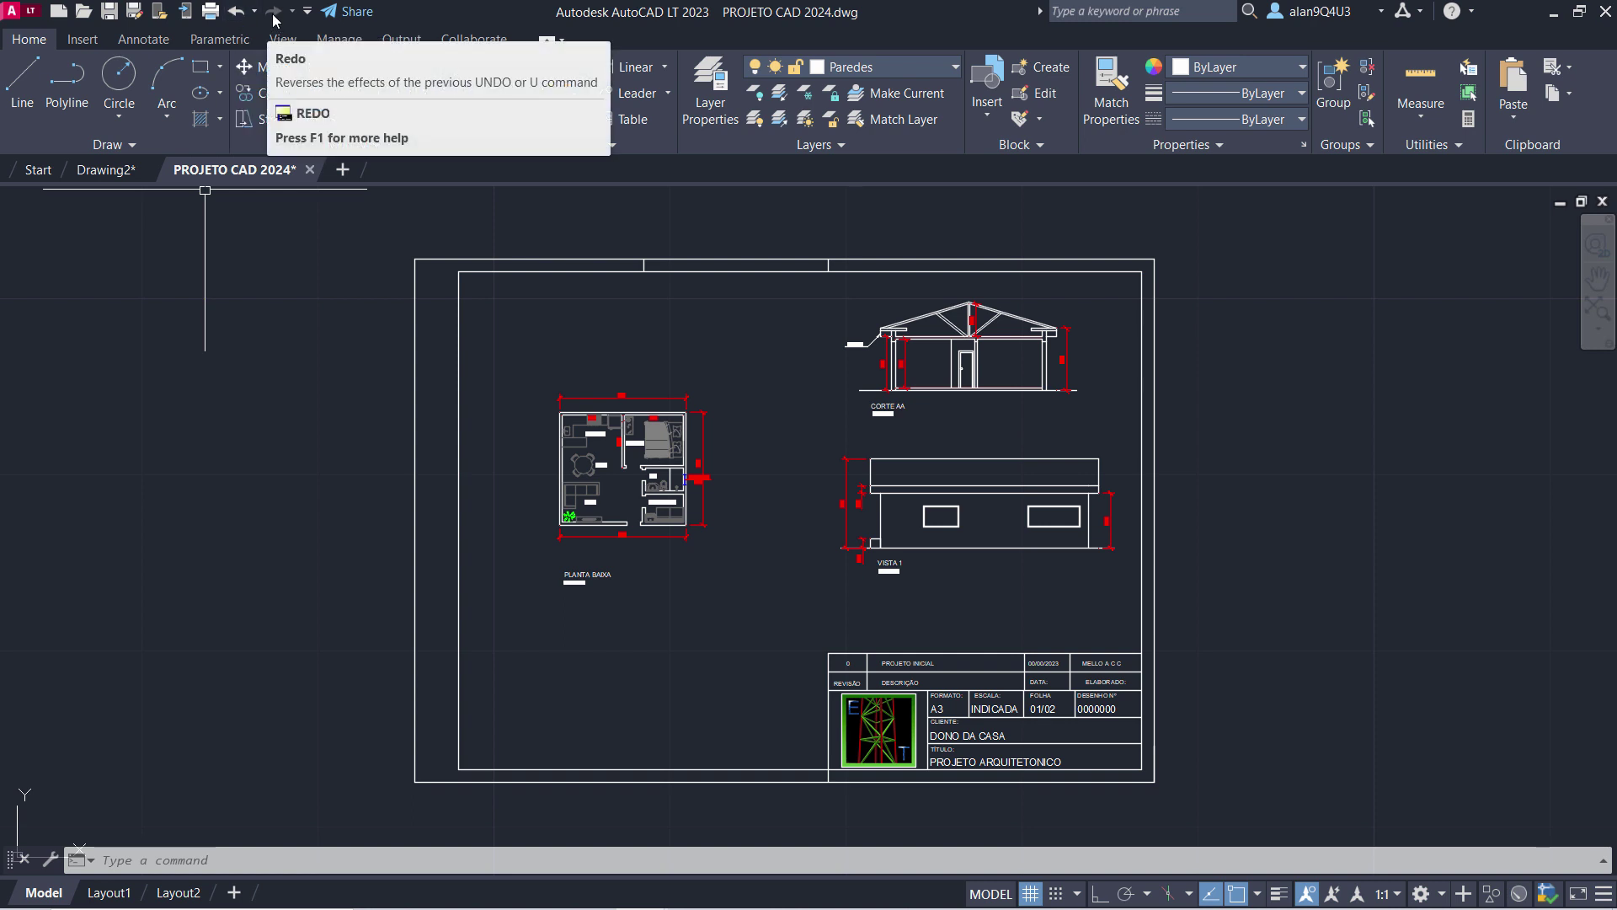
# Add Properties to the Quick Access Toolbar, then make Drawing2 the active document.
pyautogui.click(306, 14)
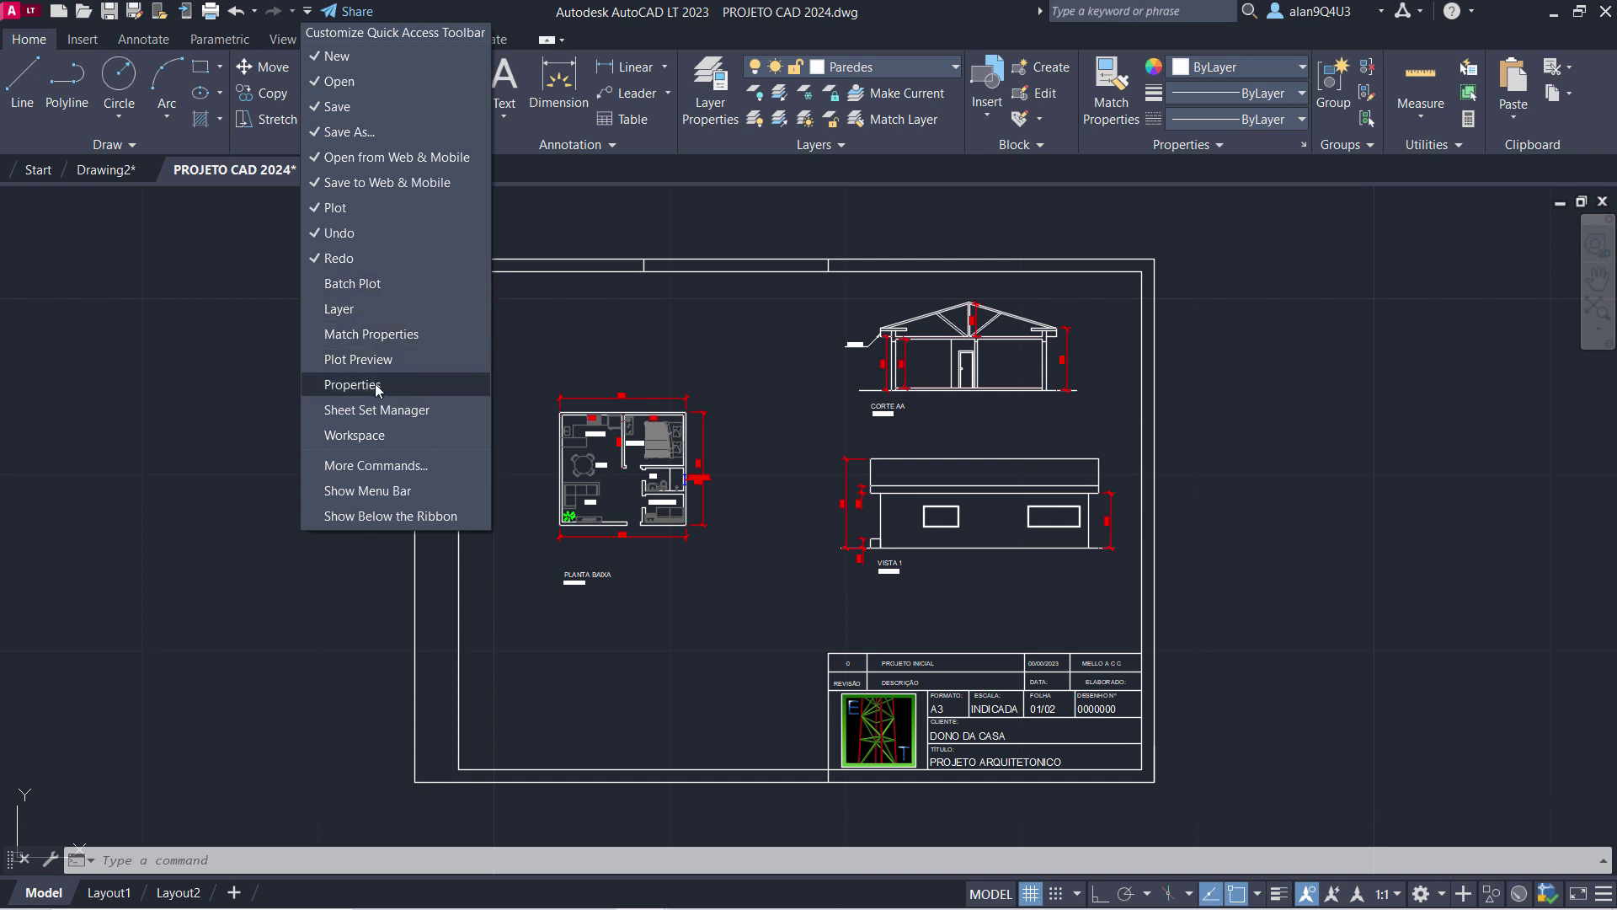
pyautogui.click(410, 384)
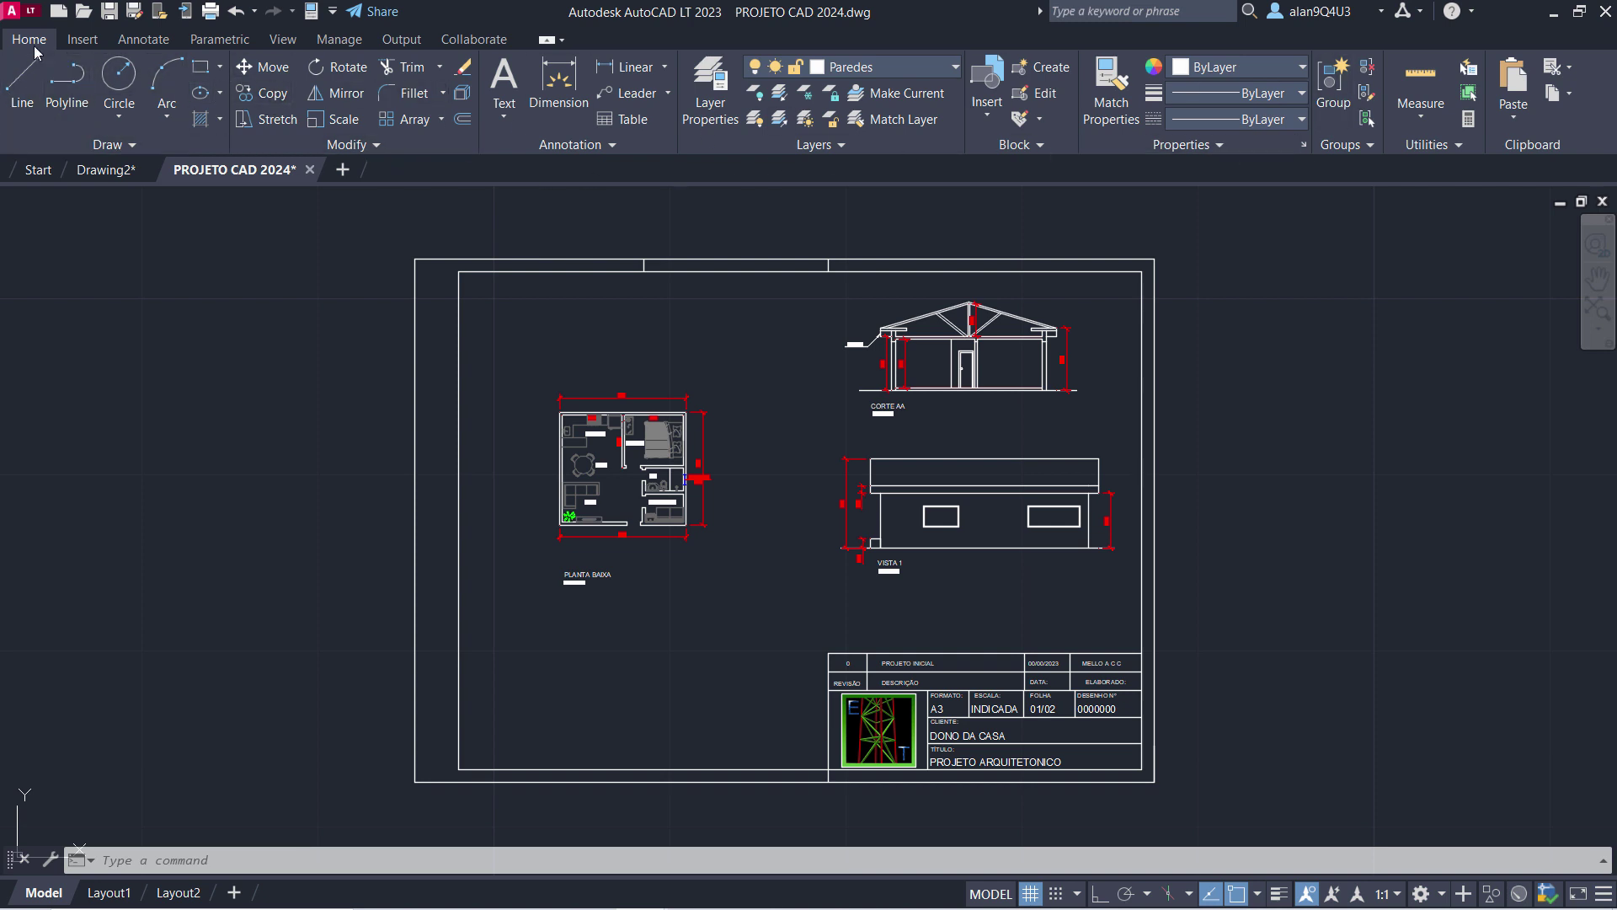
pyautogui.click(105, 169)
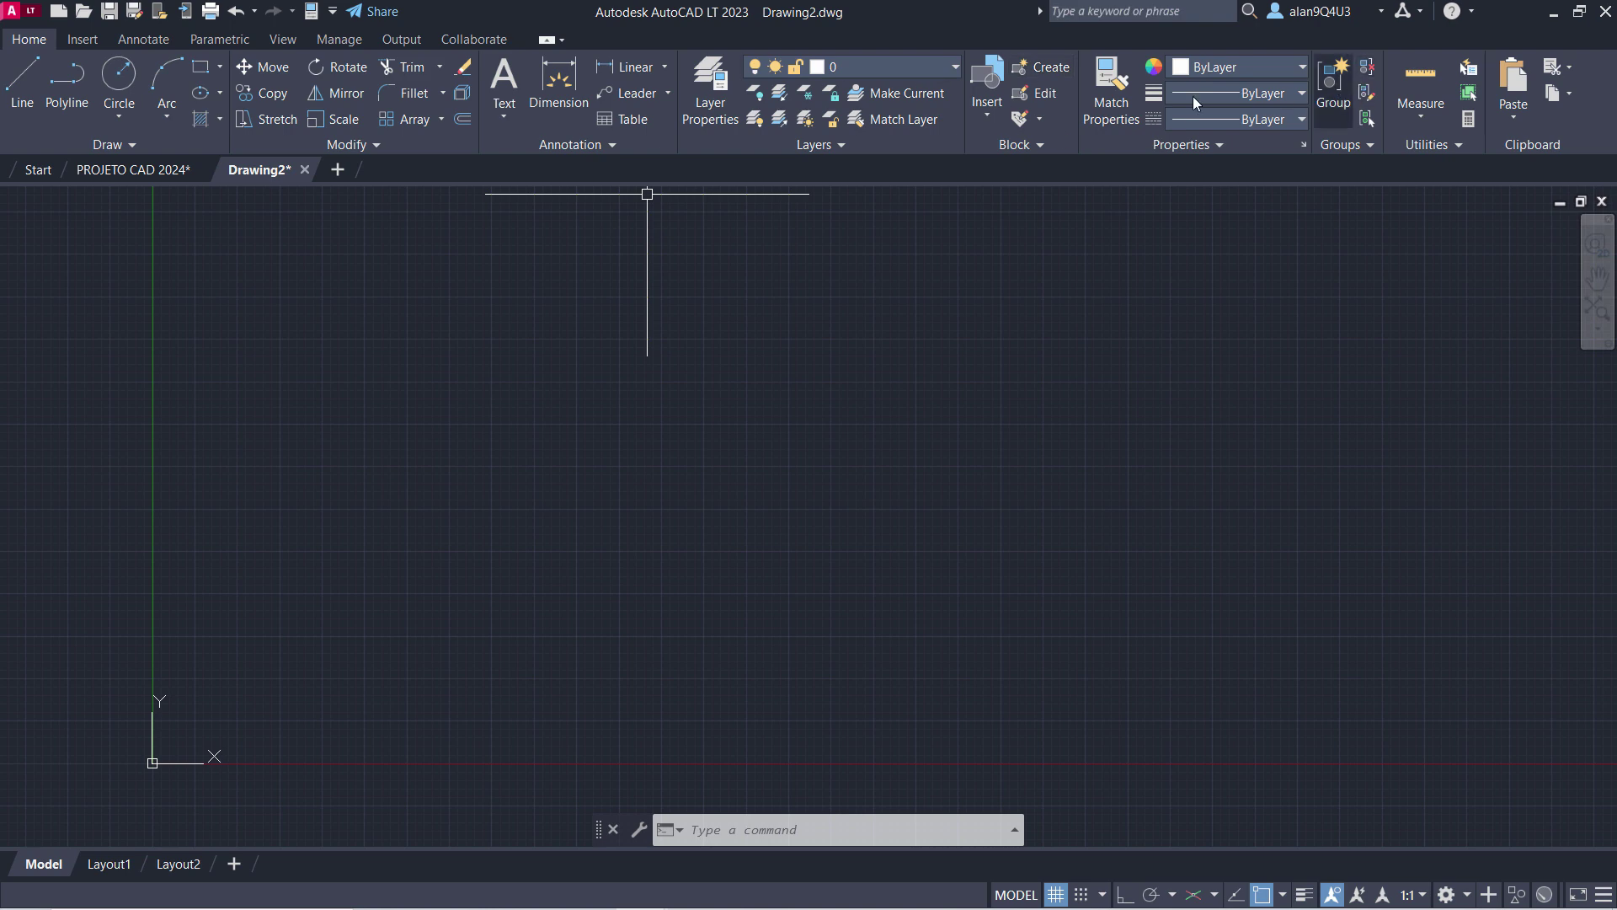
# Hide the Clipboard ribbon panel and float the Modify panel near the top of the screen.
pyautogui.rightClick(1592, 120)
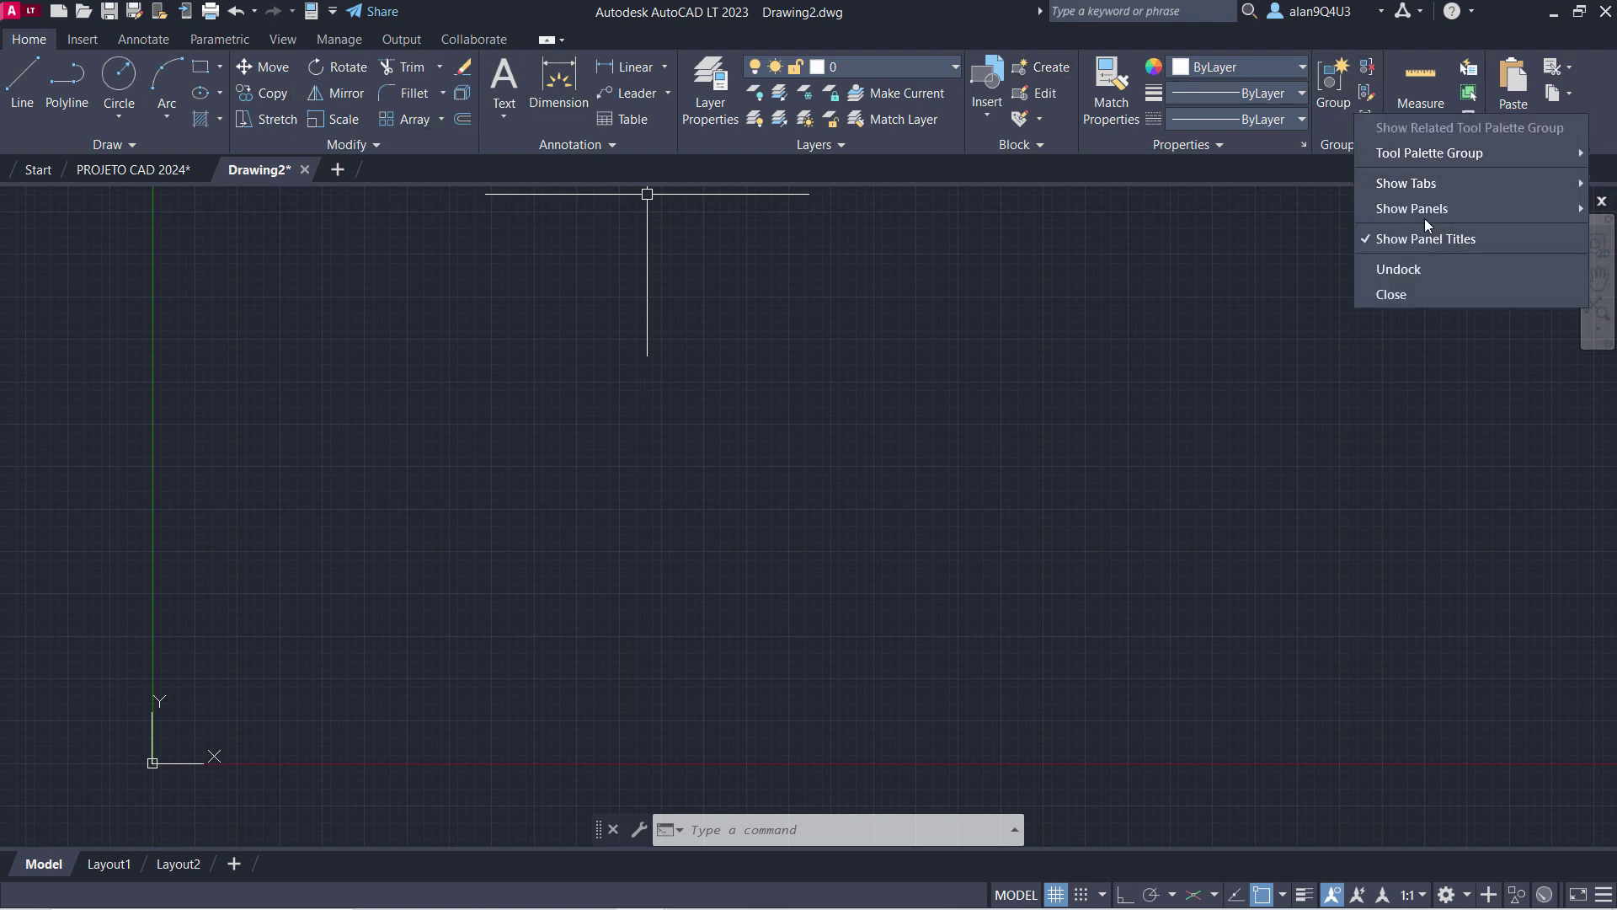
pyautogui.moveTo(1412, 209)
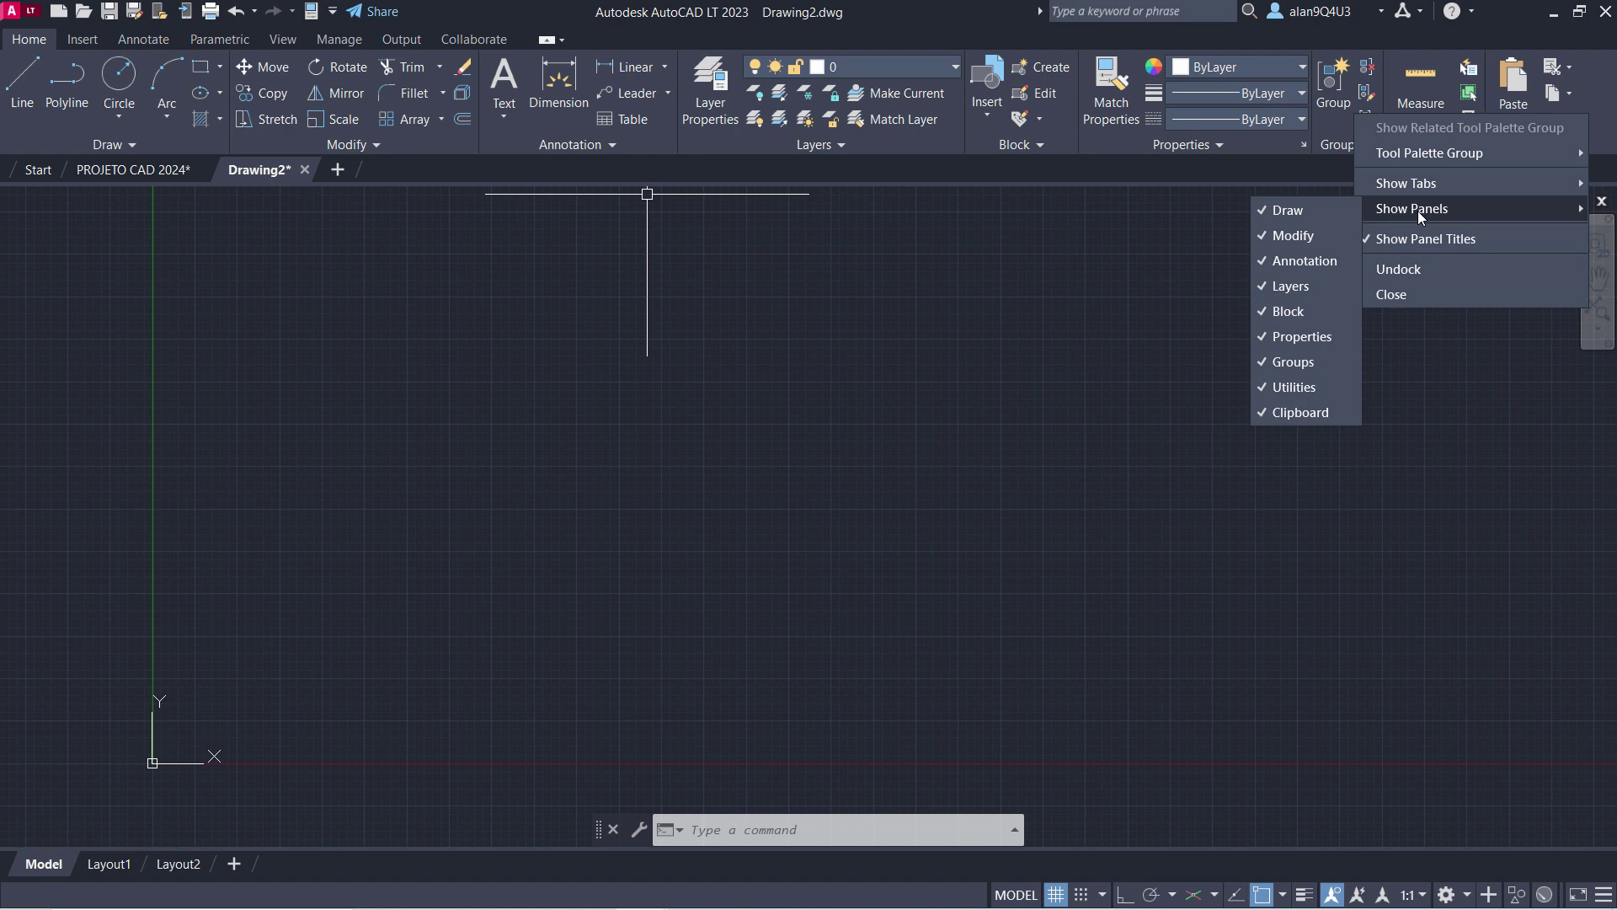
pyautogui.click(1278, 416)
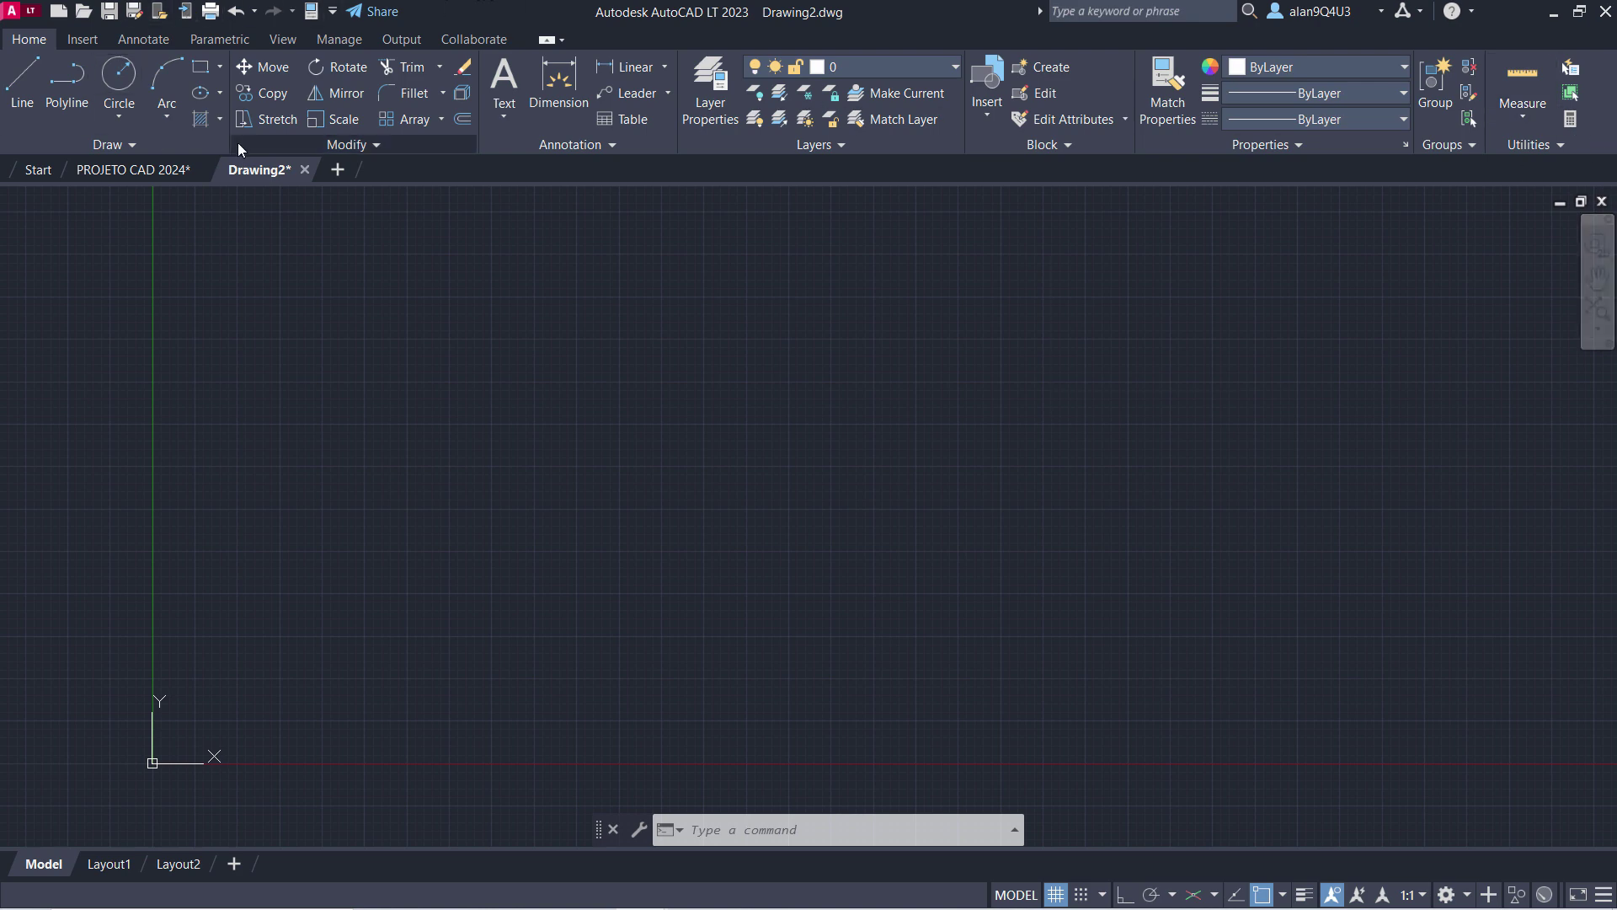
pyautogui.moveTo(240, 143)
pyautogui.mouseDown()
pyautogui.moveTo(384, 141)
pyautogui.moveTo(257, 422)
pyautogui.mouseUp()
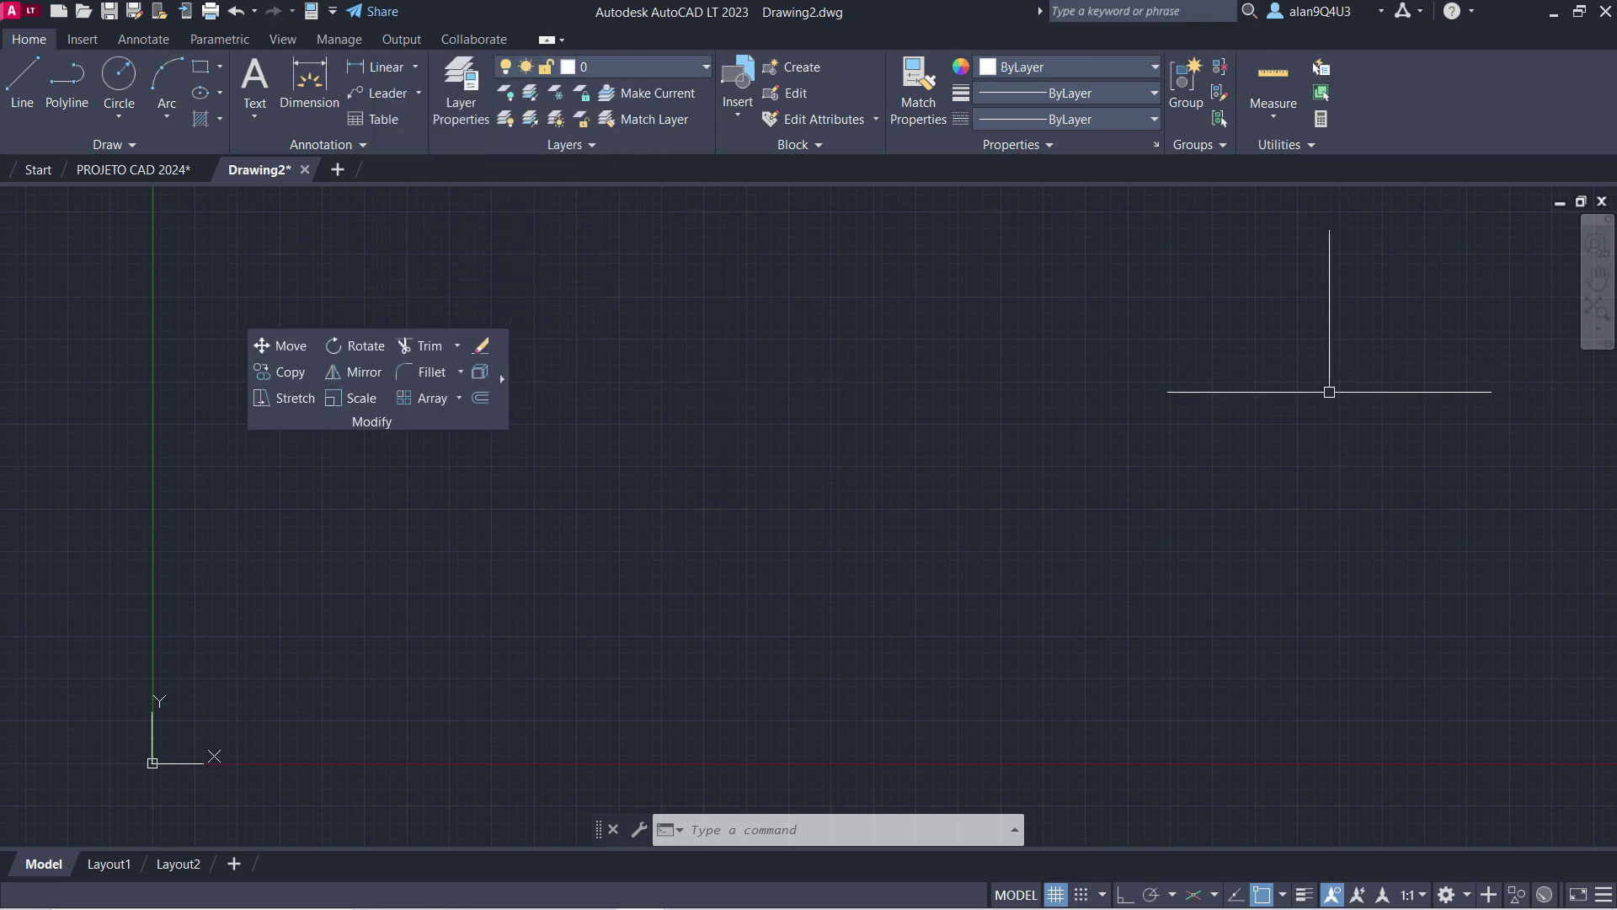
pyautogui.moveTo(242, 372)
pyautogui.mouseDown()
pyautogui.moveTo(250, 184)
pyautogui.moveTo(220, 139)
pyautogui.mouseUp()
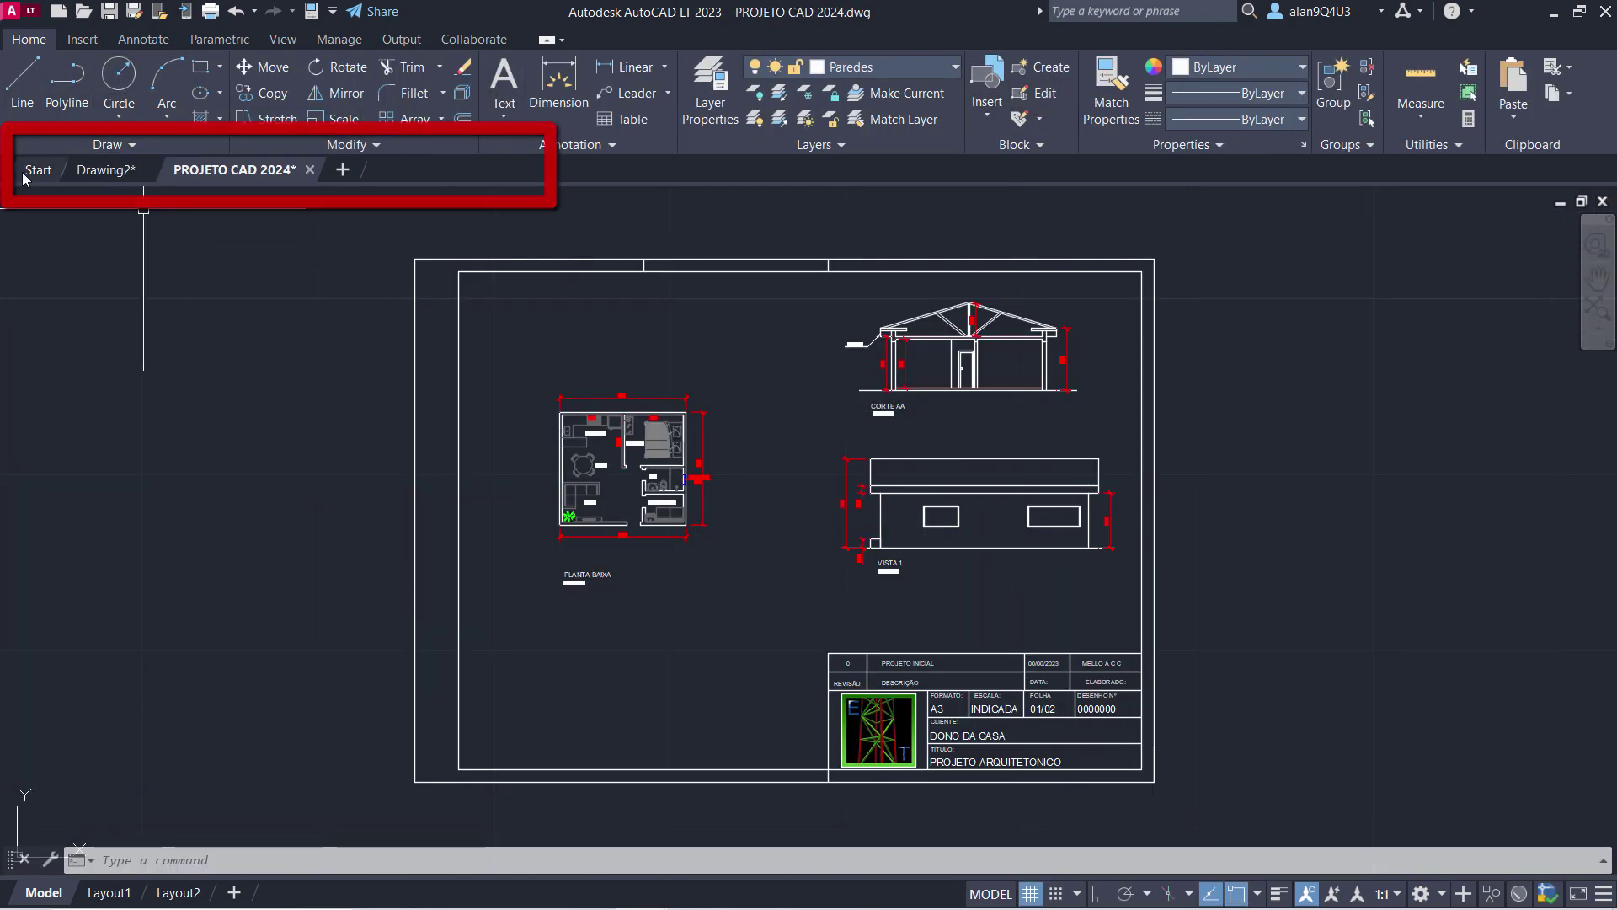
# Cycle through the Start, Drawing2 and PROJETO CAD 2024 tabs, create Drawing3, and place PROJETO CAD 2024 before Drawing2.
pyautogui.click(36, 170)
pyautogui.click(103, 175)
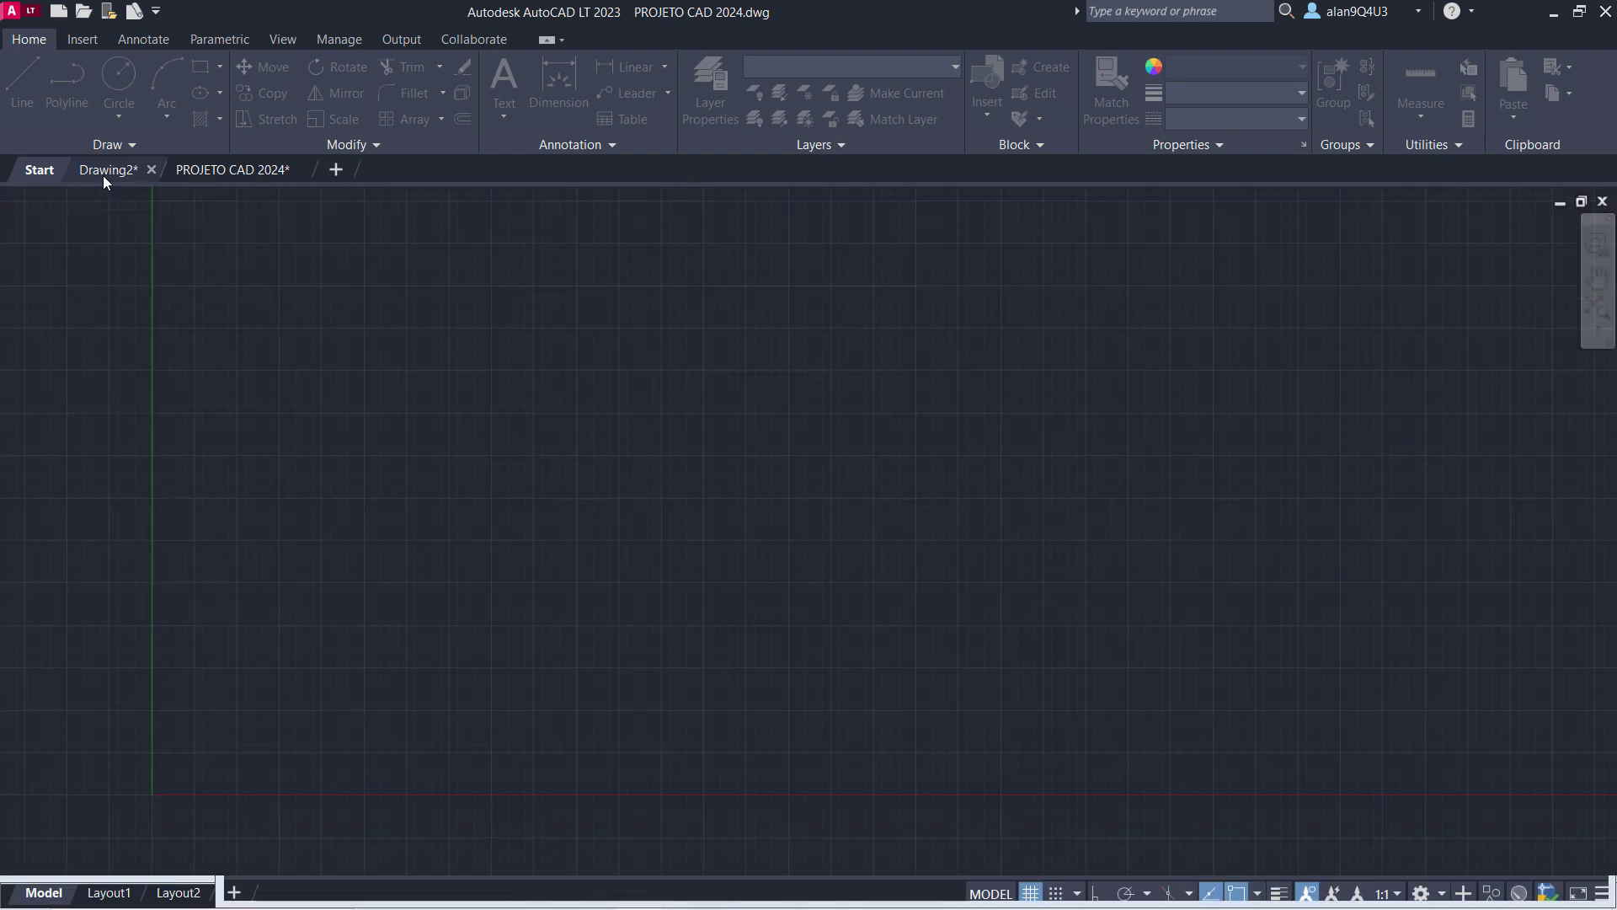
pyautogui.click(244, 174)
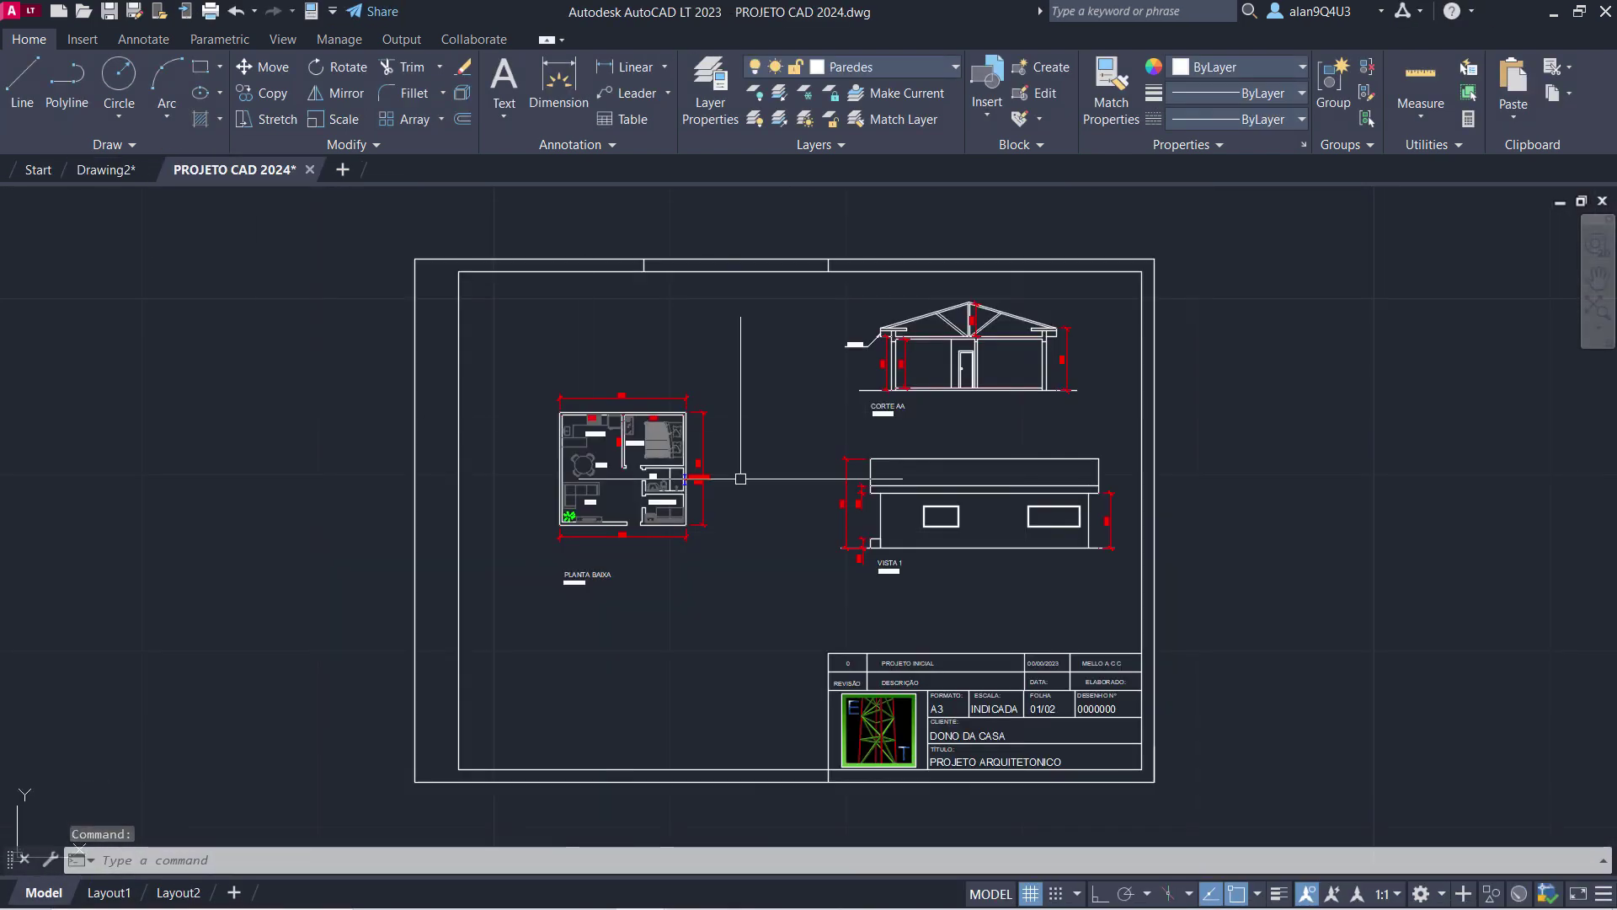
pyautogui.click(344, 172)
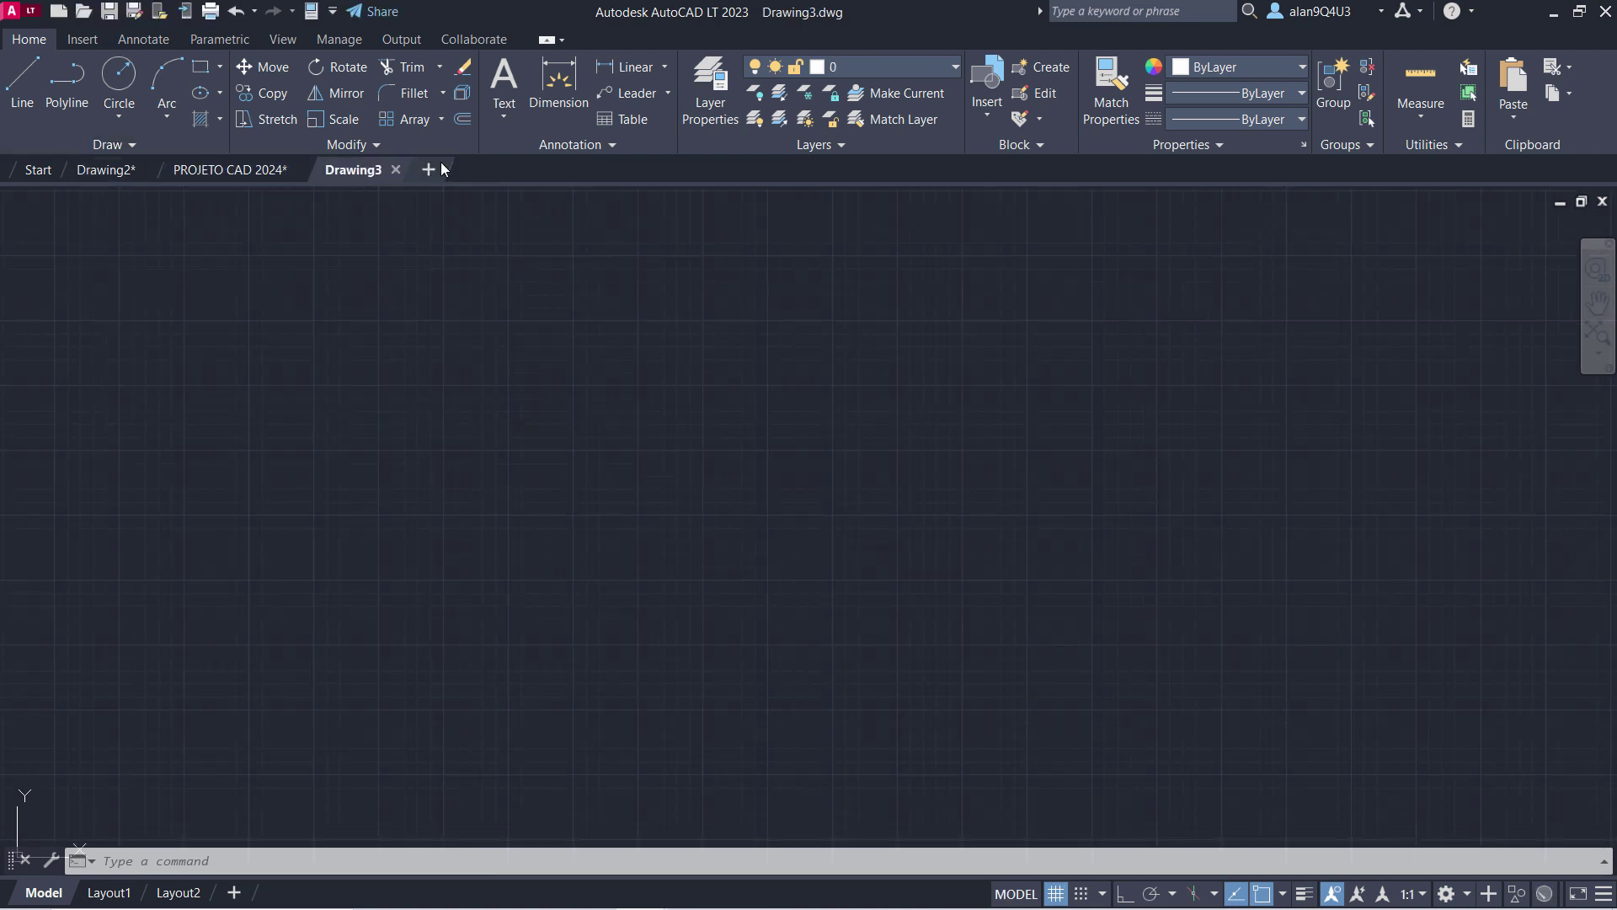
pyautogui.moveTo(239, 175); pyautogui.dragTo(91, 175)
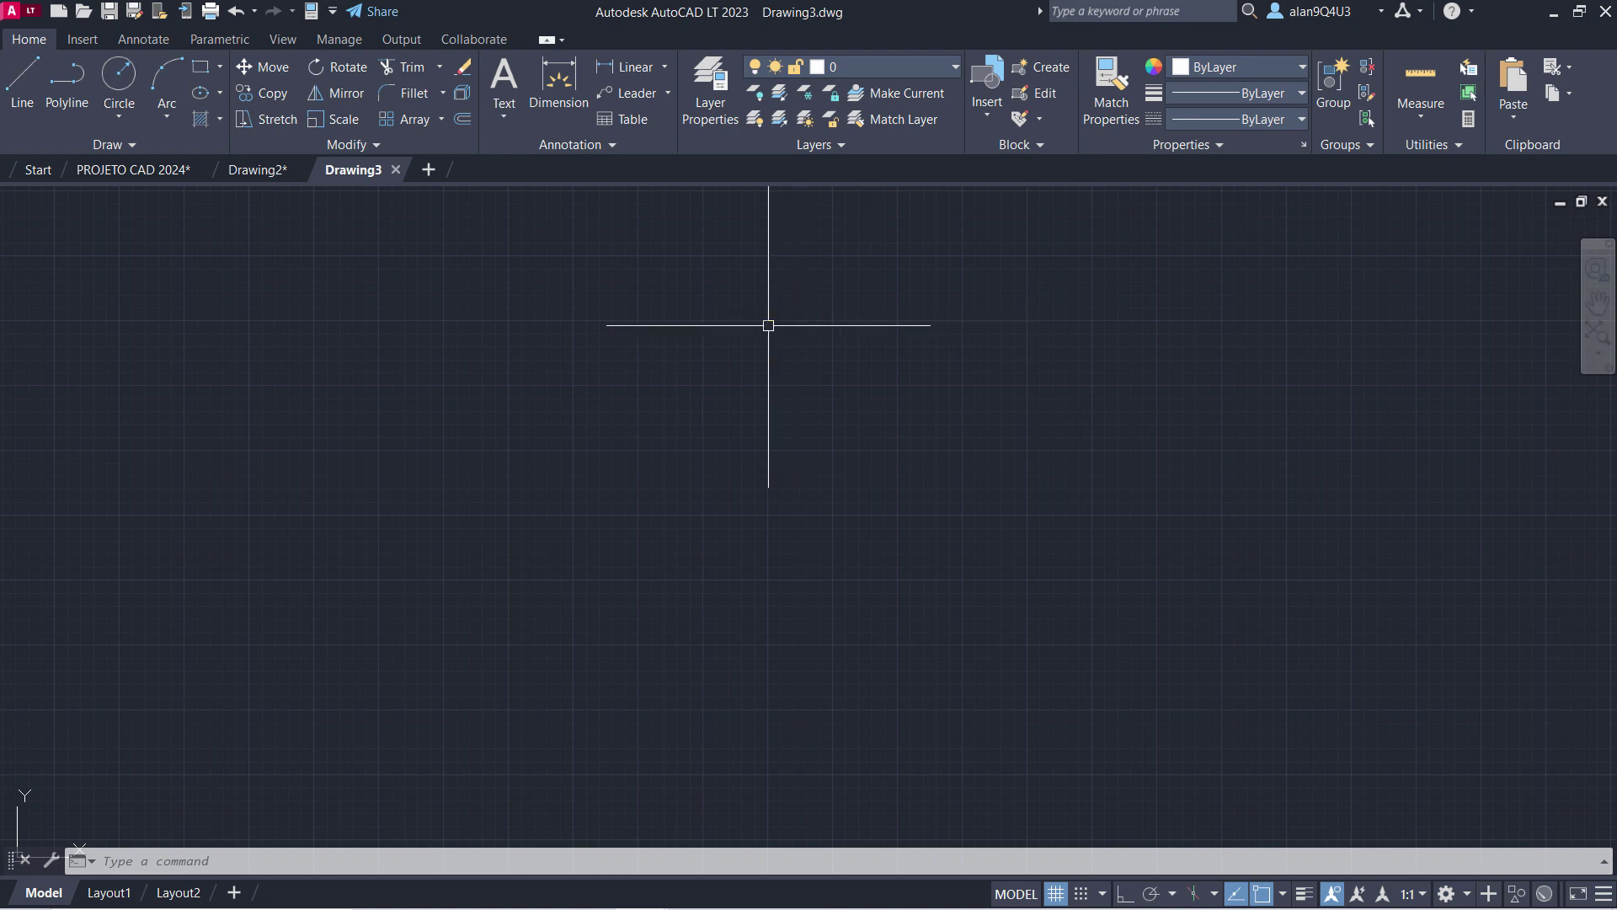
pyautogui.click(129, 149)
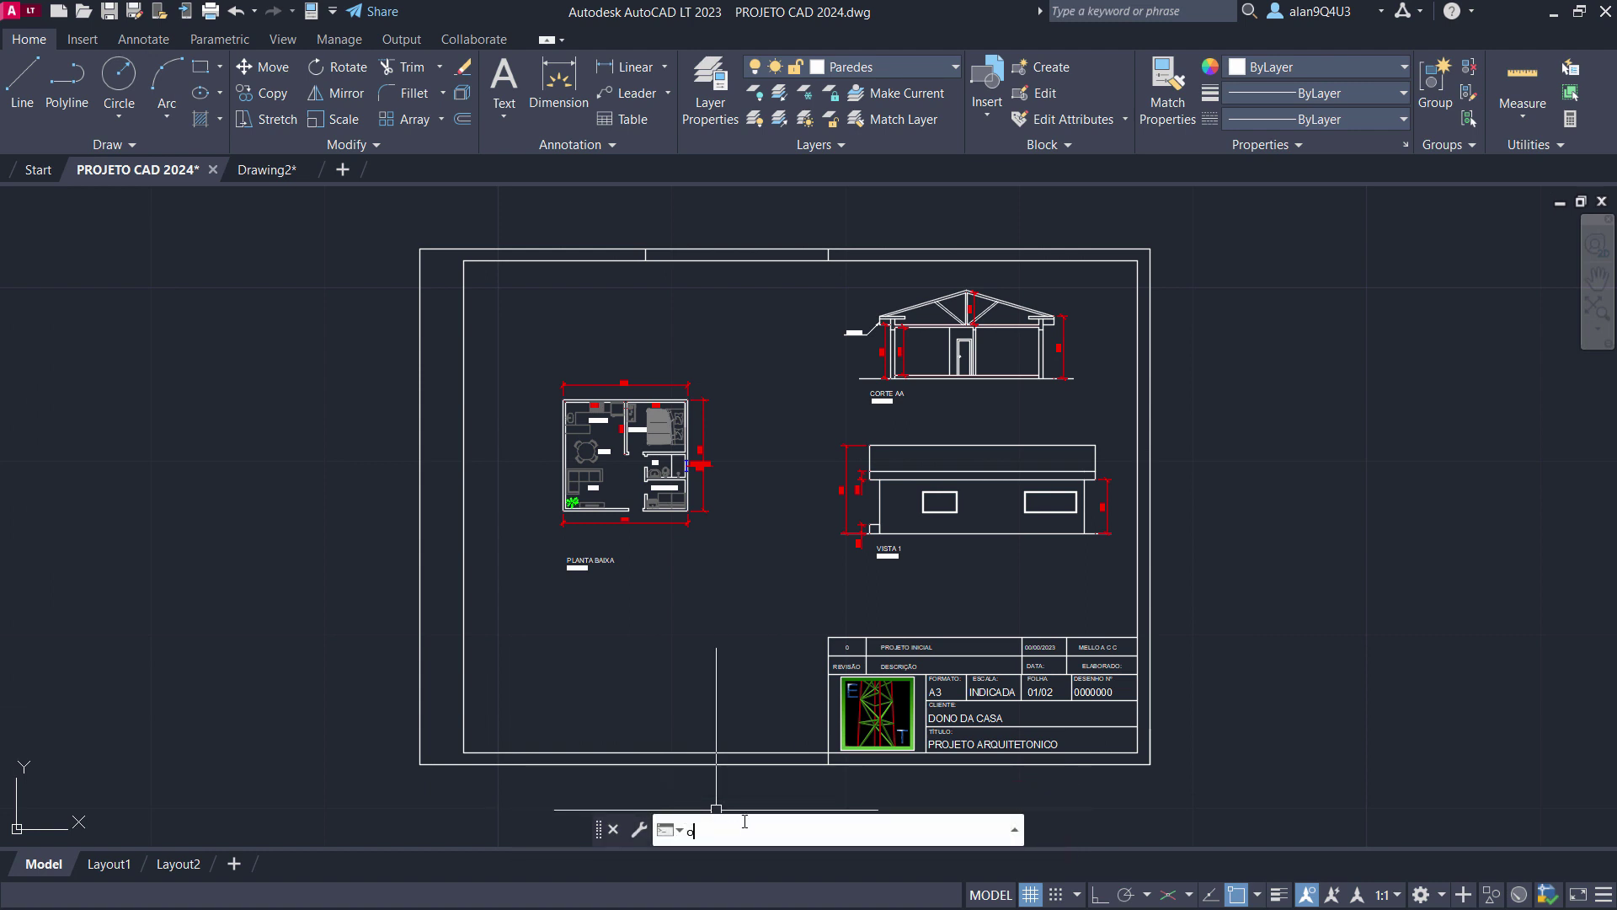
pyautogui.write('p')
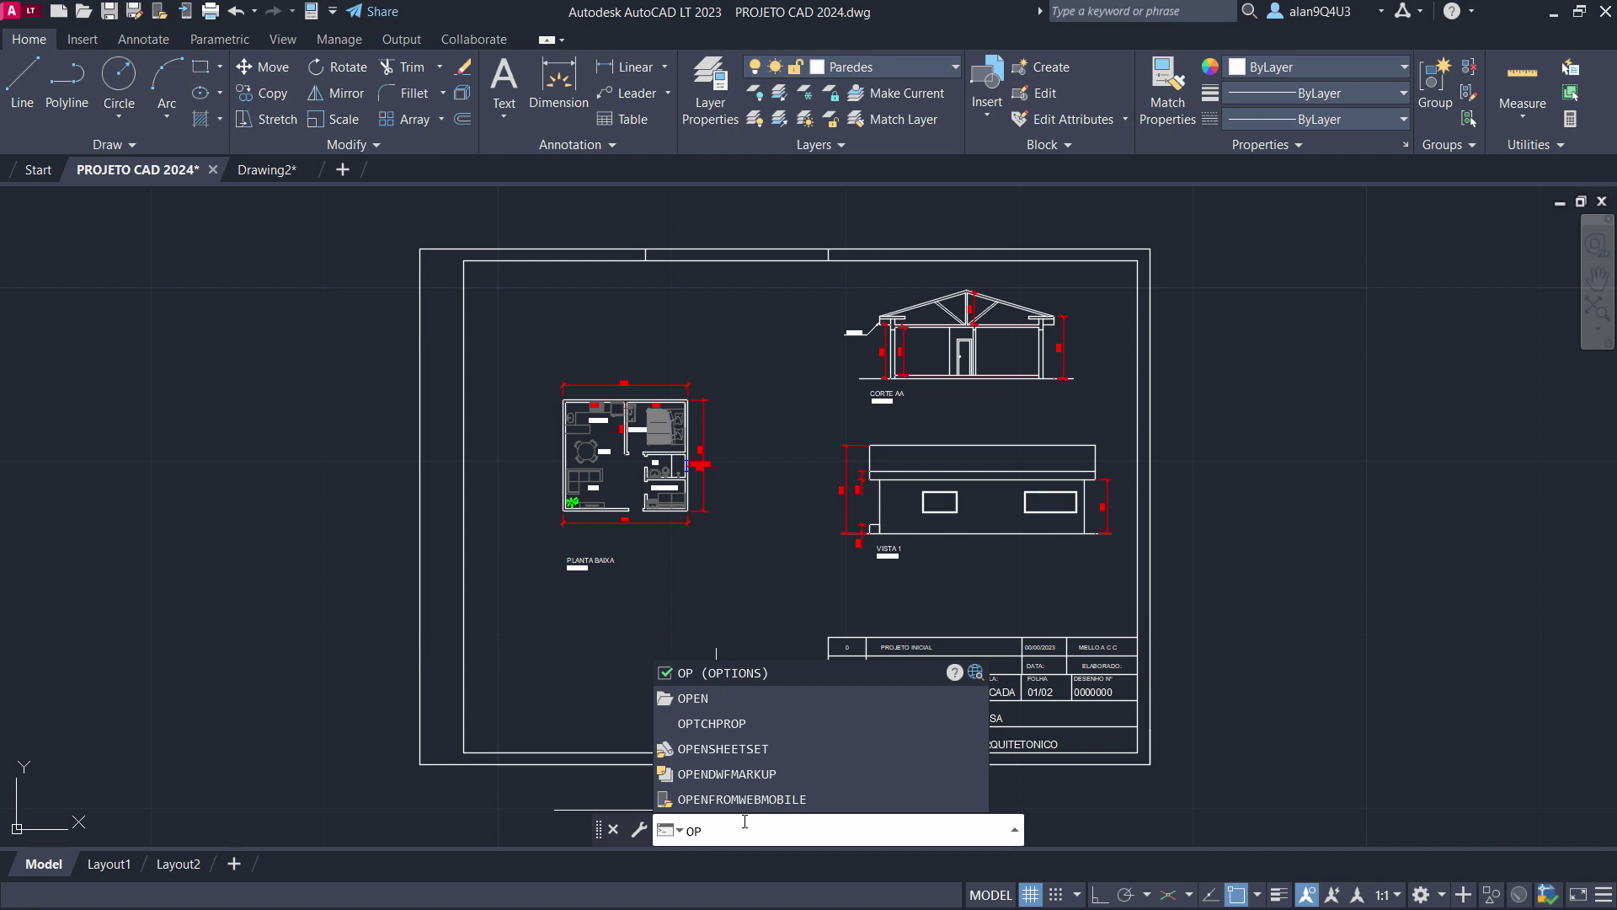
pyautogui.press('Return')
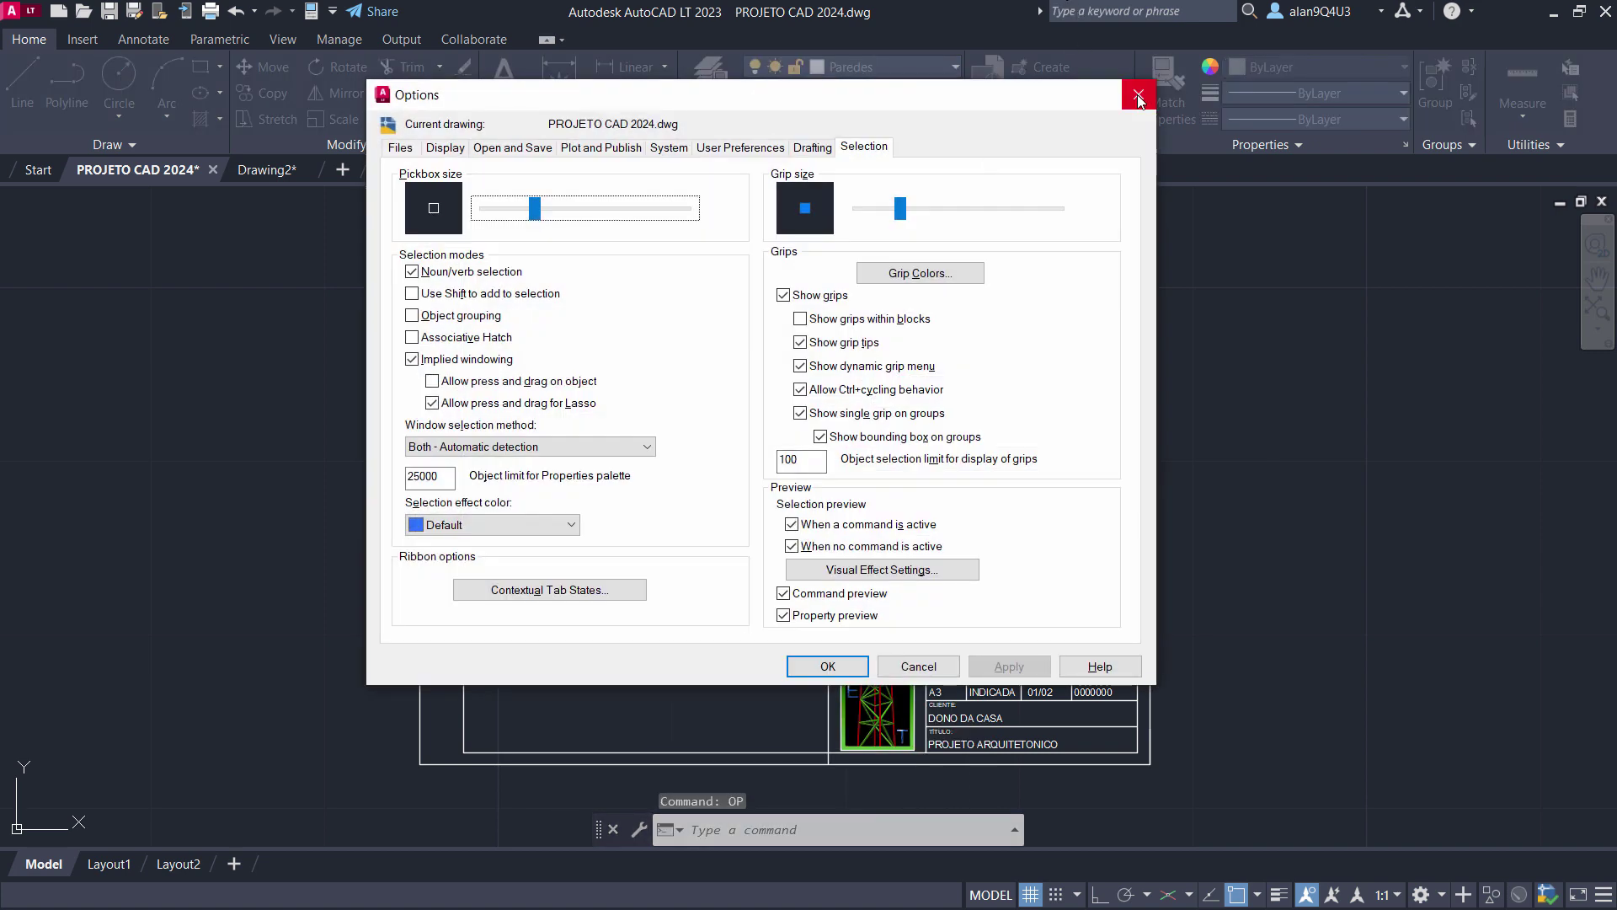
pyautogui.click(1138, 99)
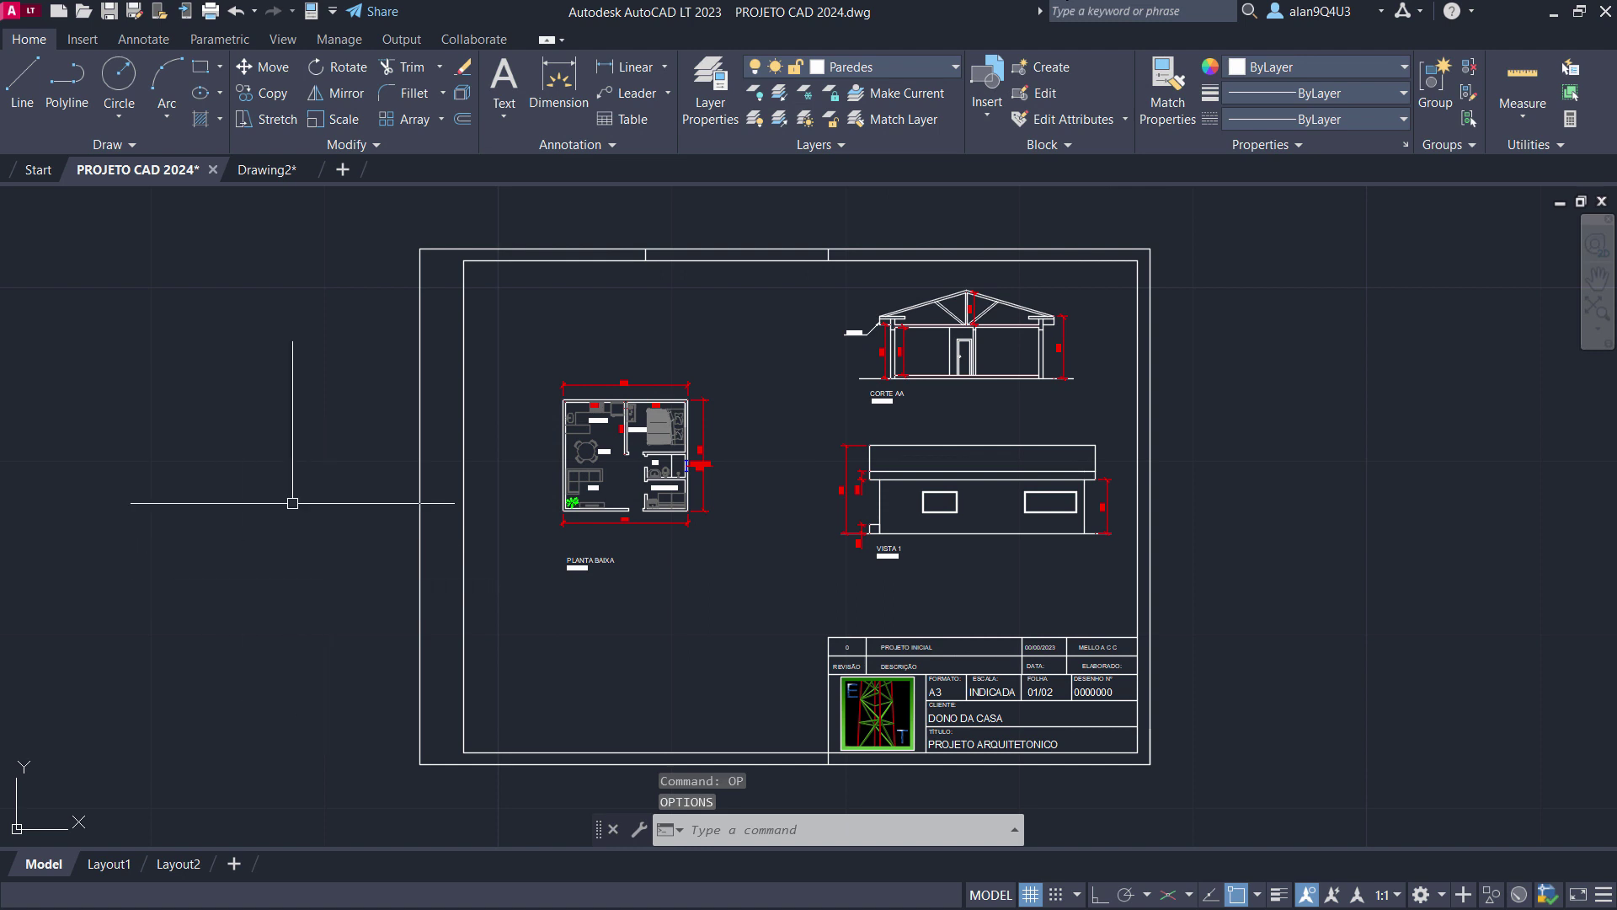
pyautogui.write('OP')
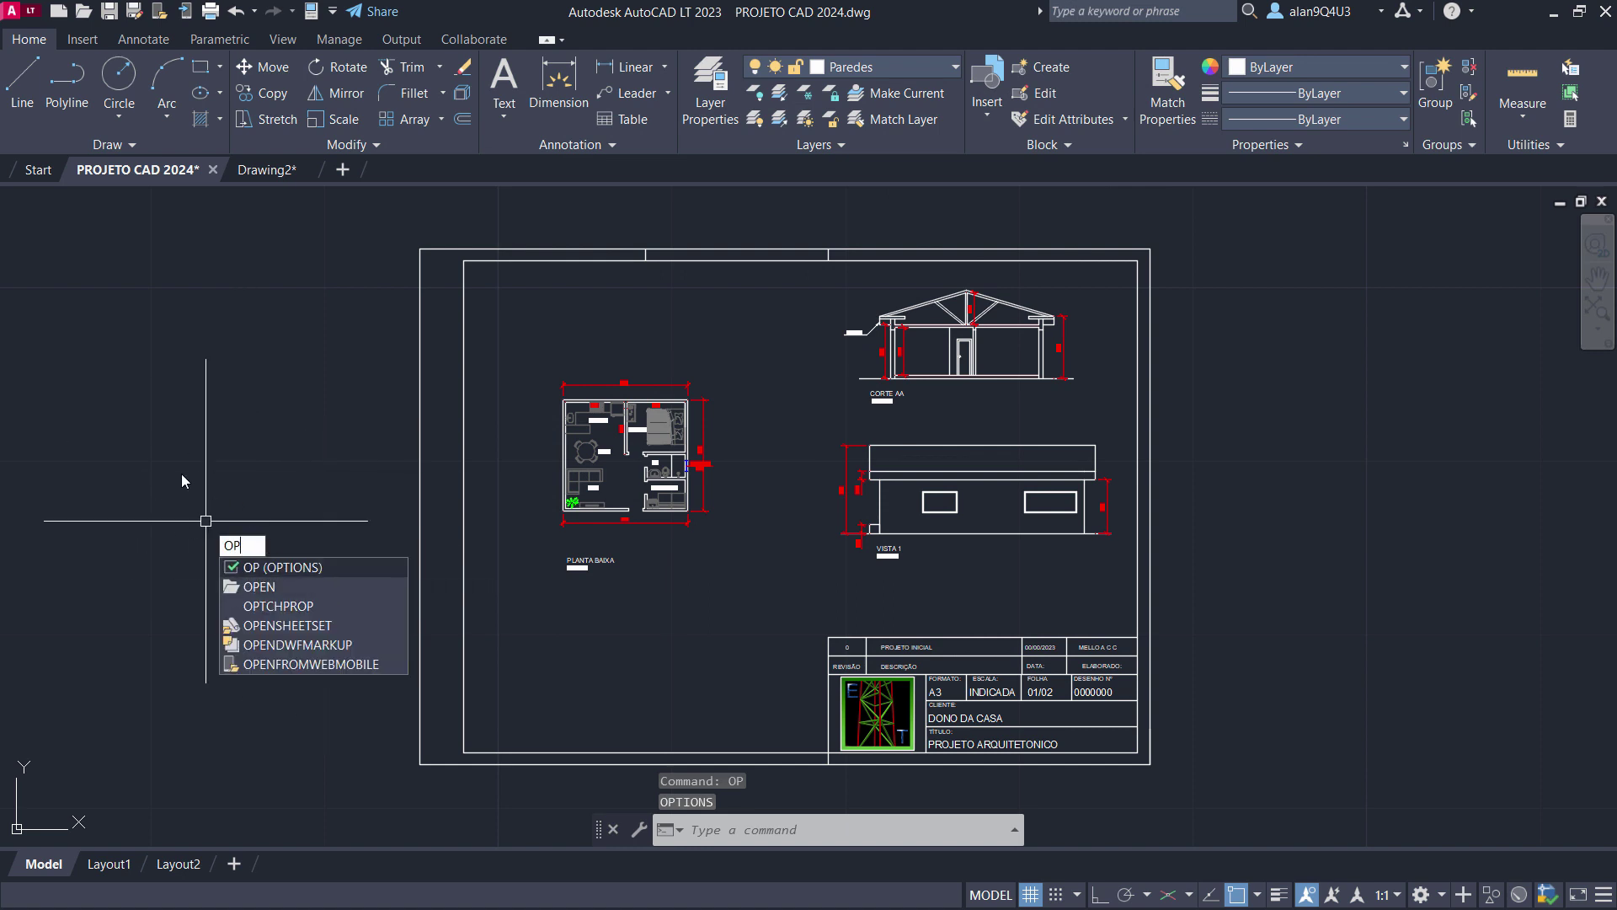
pyautogui.press('Escape')
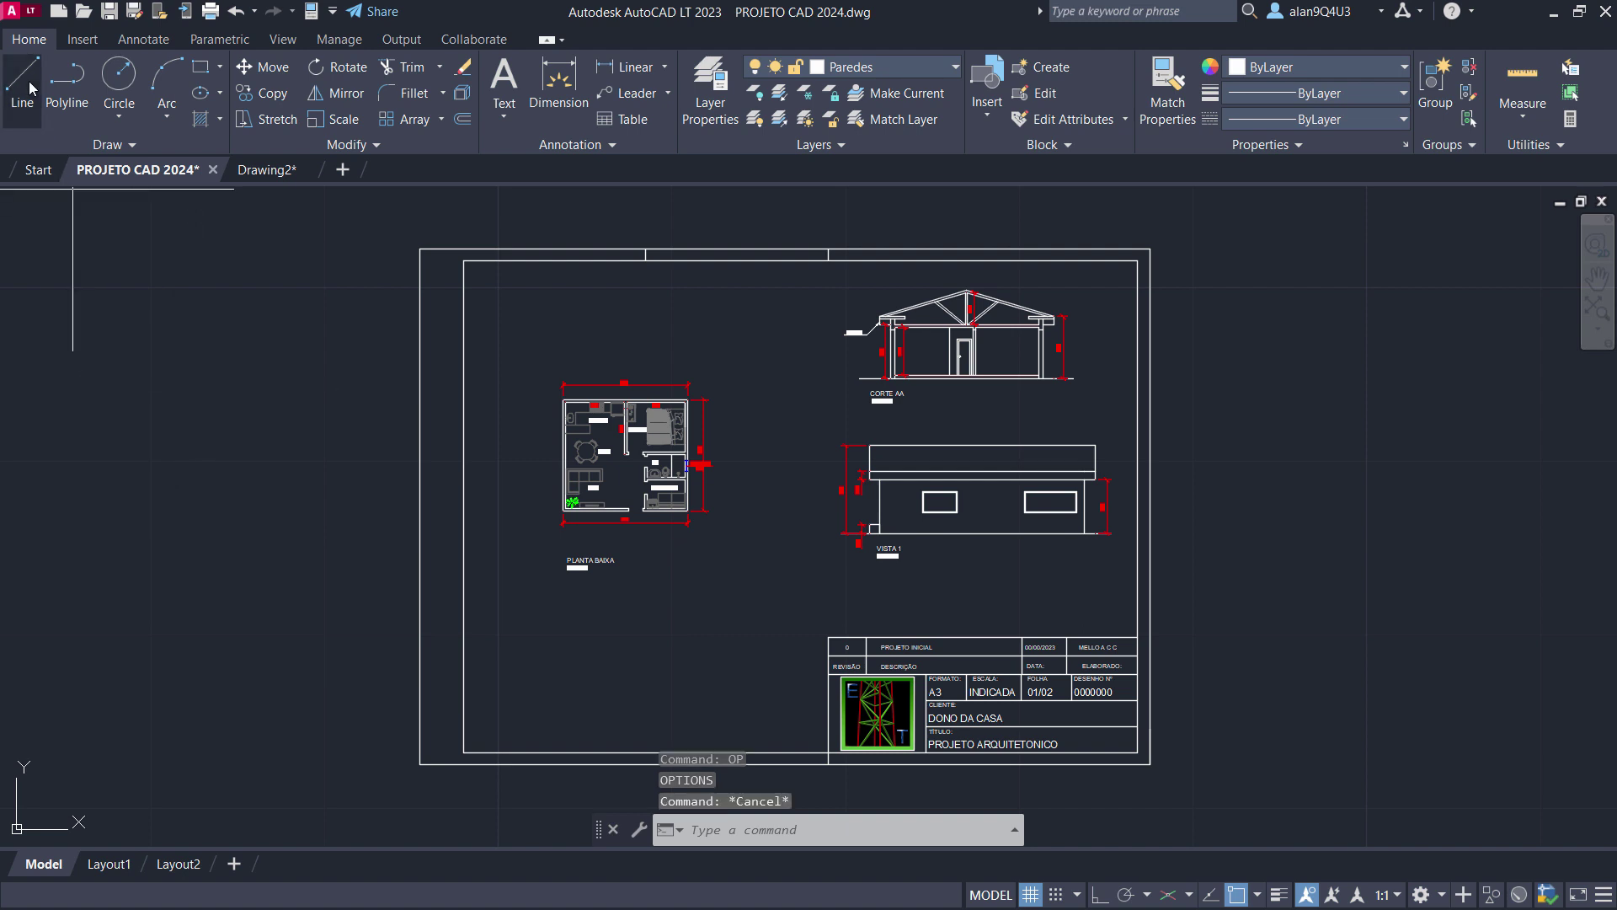
# Draw a 500-unit line left of the sheet, then erase it with a selection window.
pyautogui.click(29, 87)
pyautogui.click(106, 548)
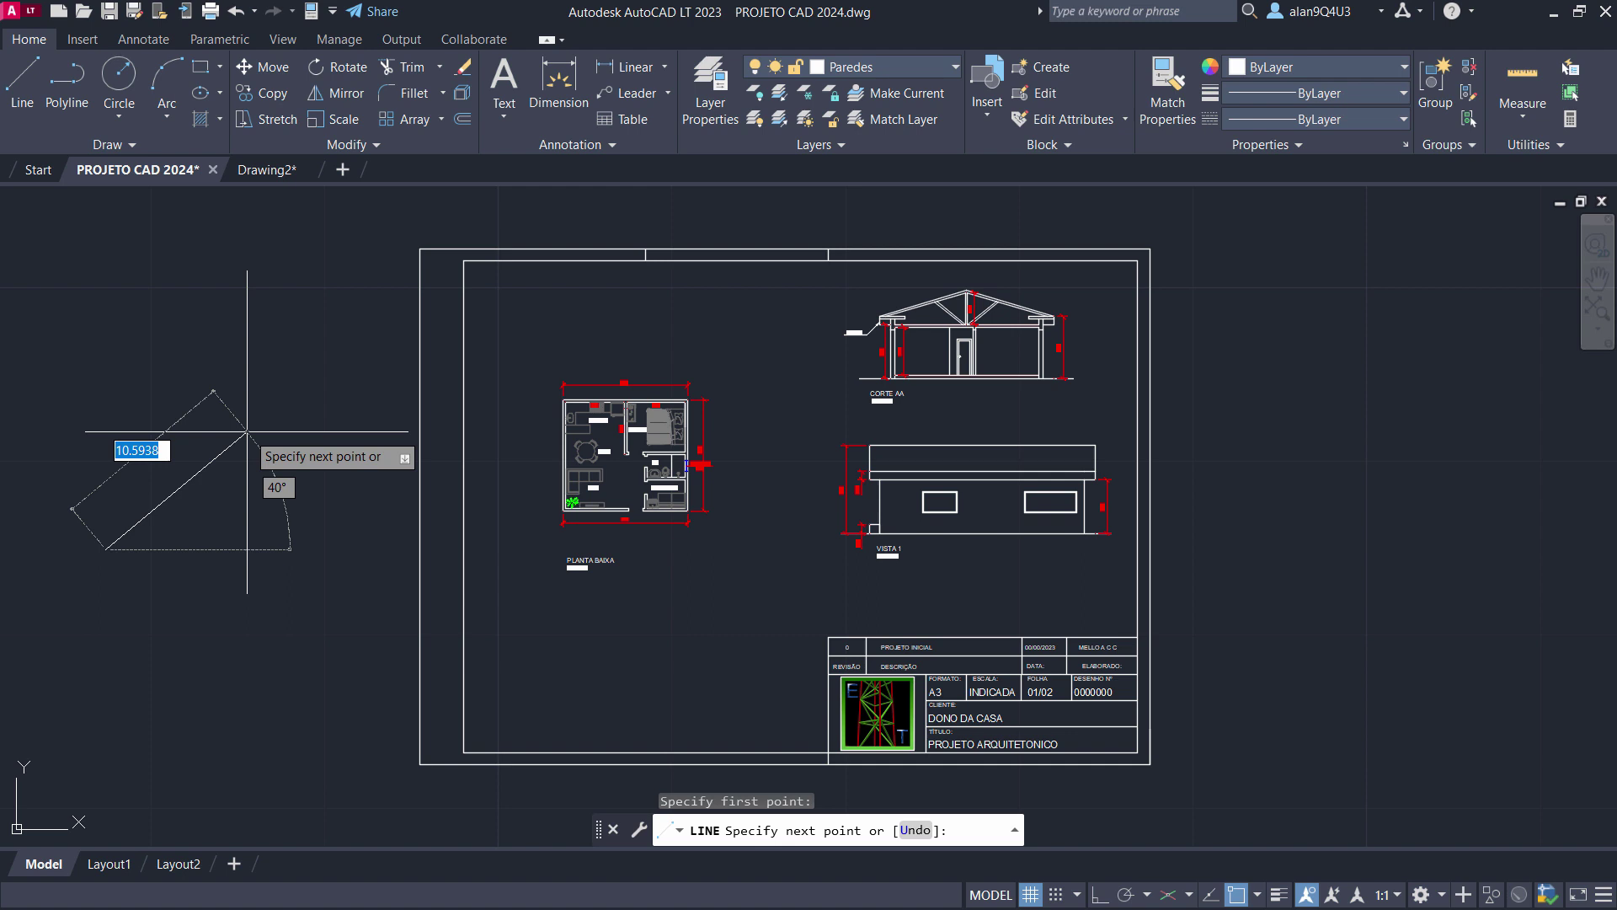
pyautogui.write('500')
pyautogui.press('Return')
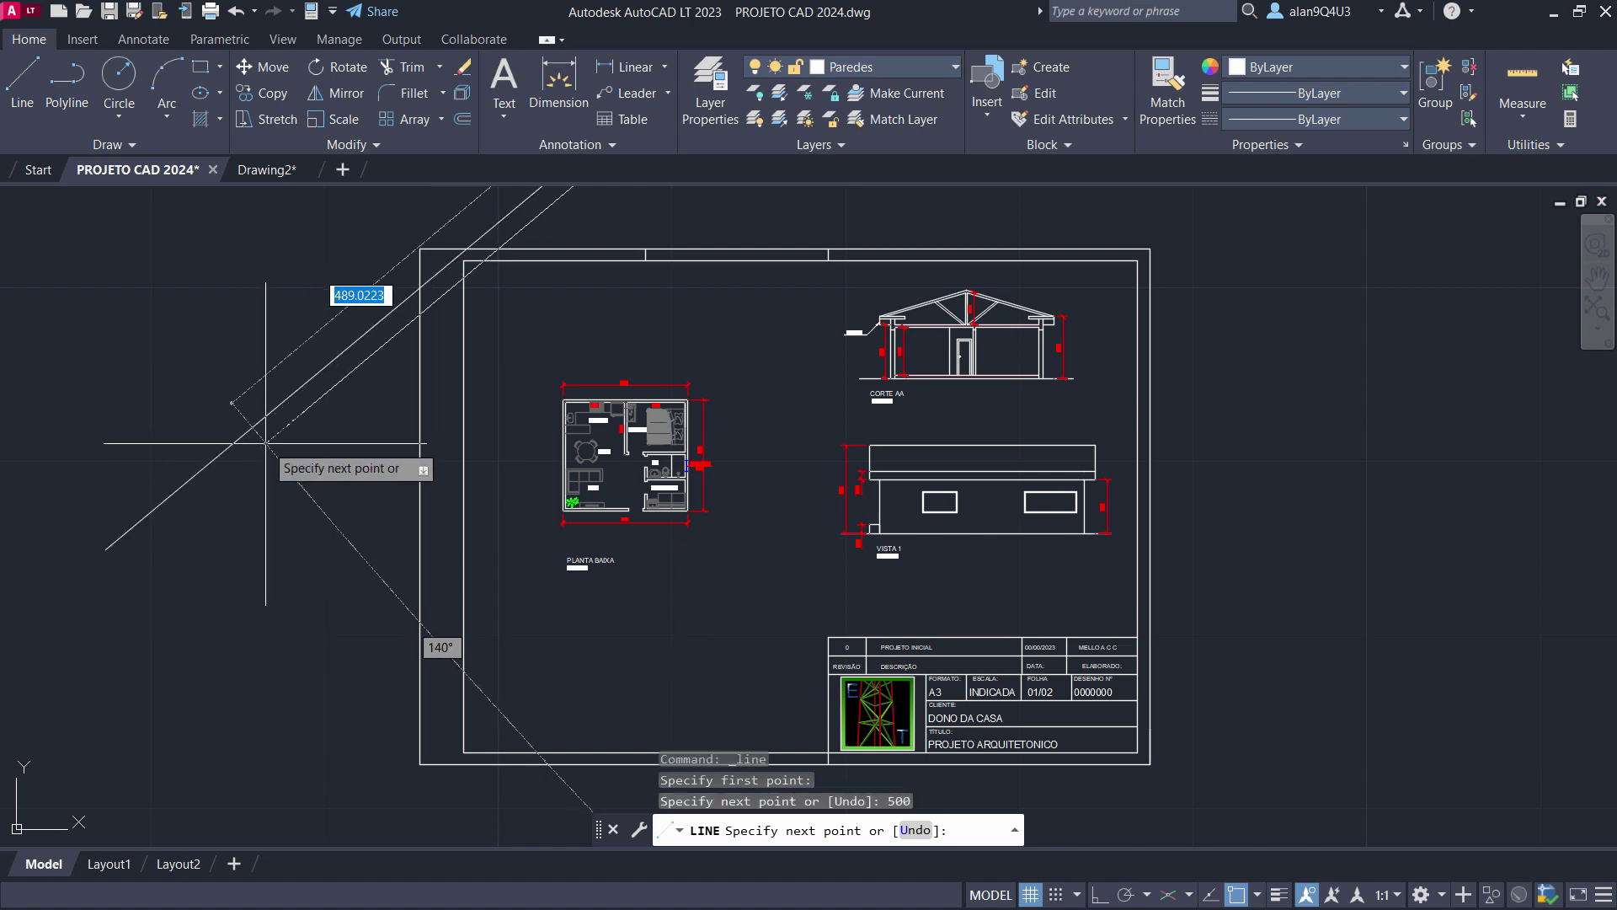
pyautogui.press('Escape')
pyautogui.click(242, 527)
pyautogui.click(198, 446)
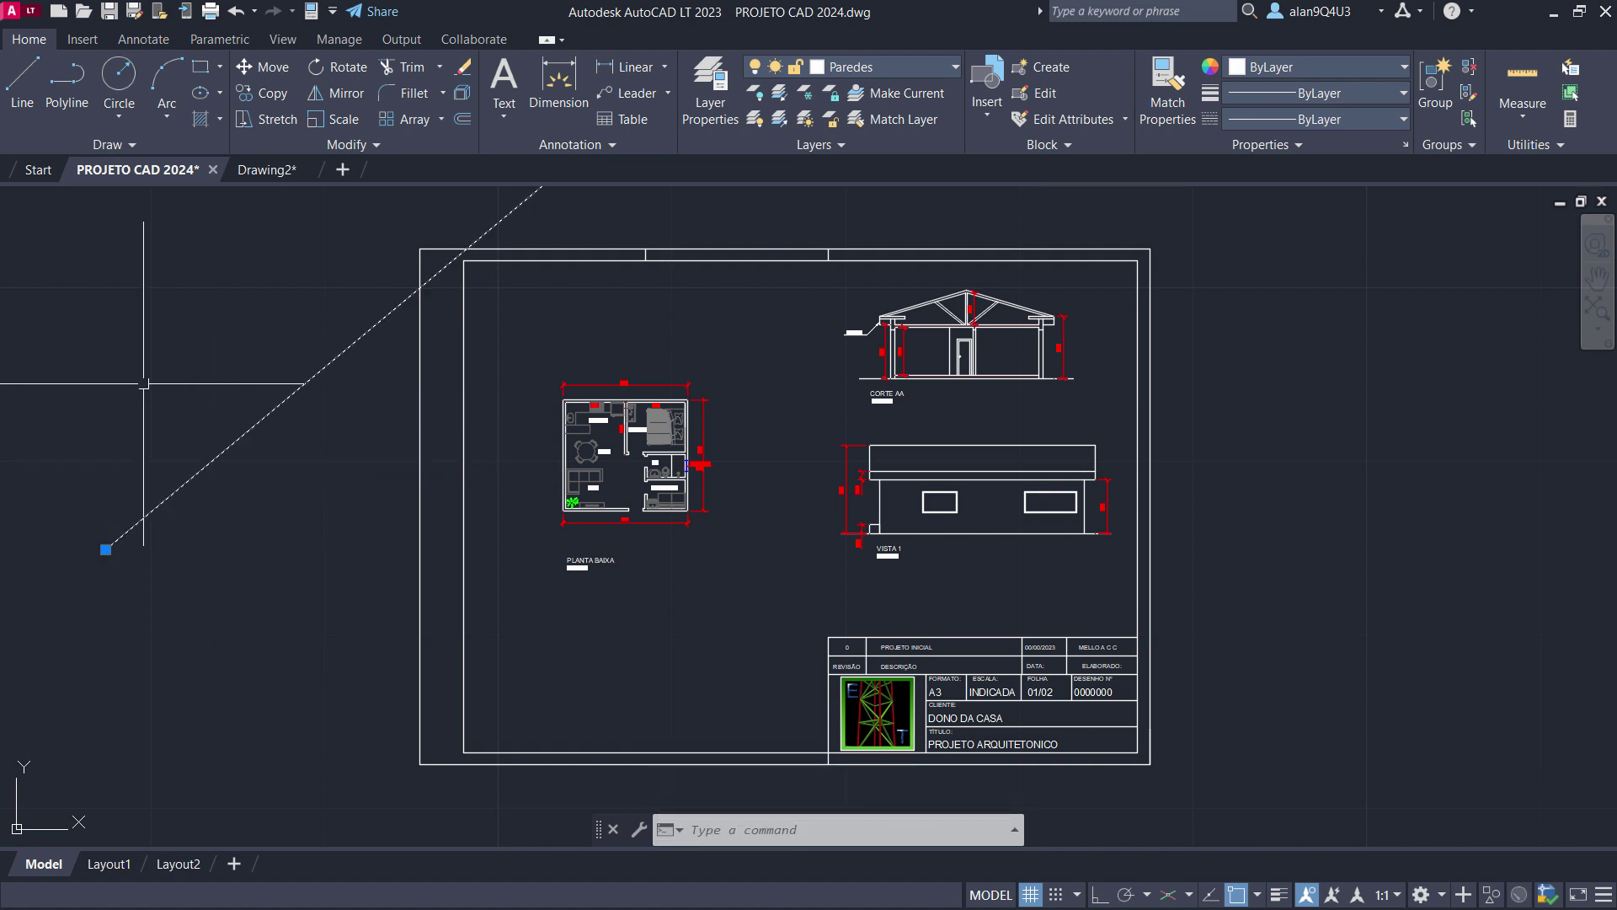
pyautogui.press('Delete')
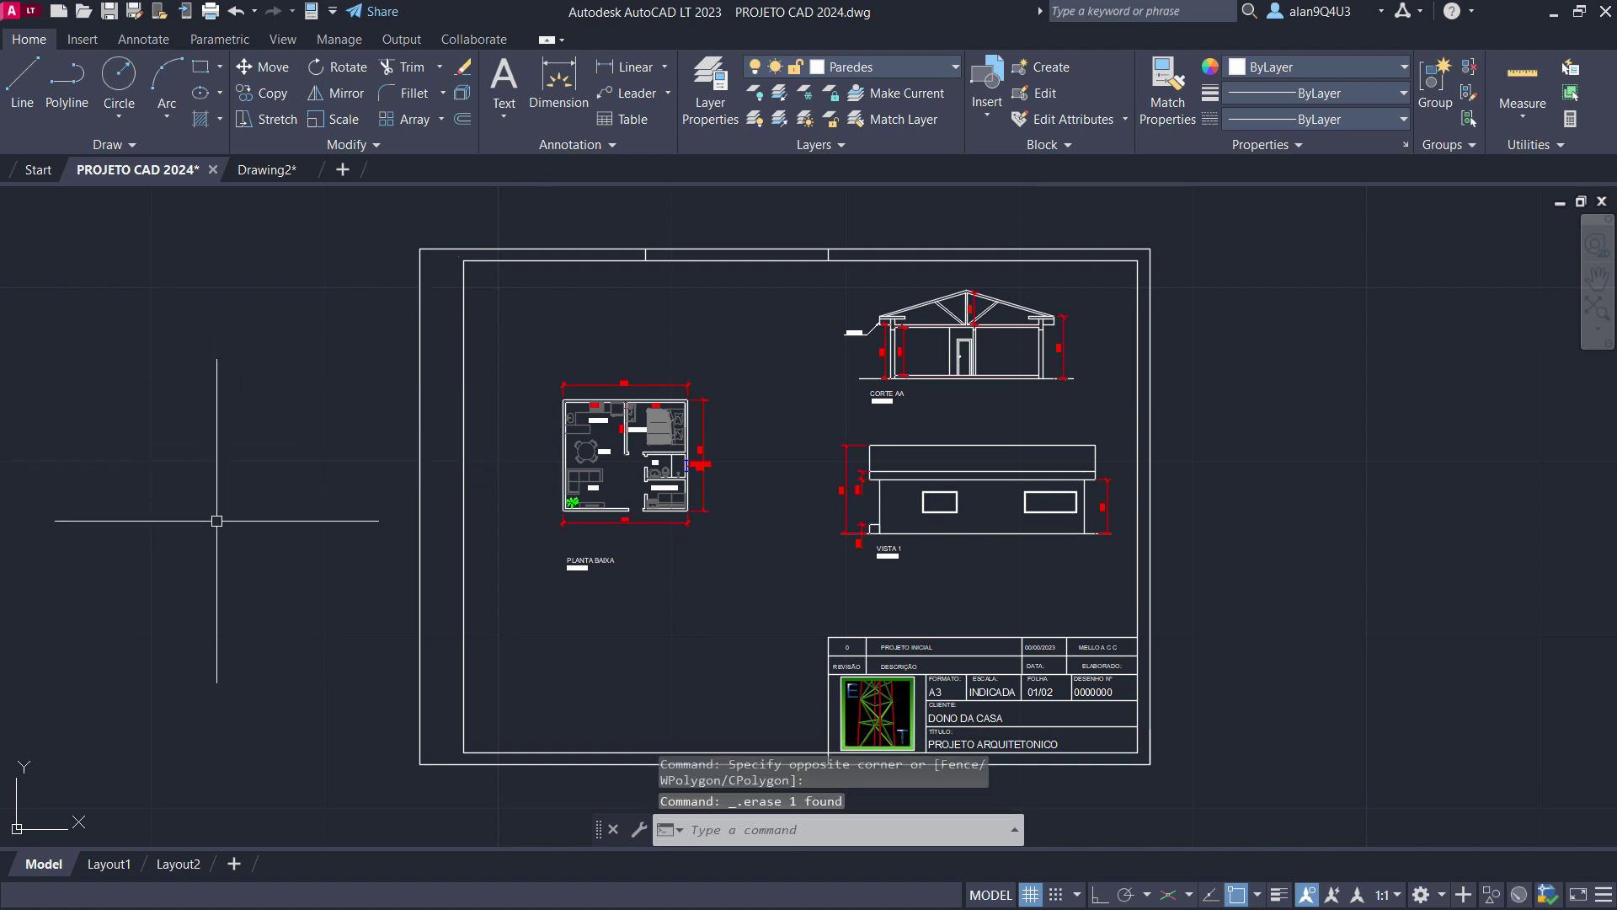
# Draw a 5-unit line left of the sheet border and end the LINE command.
pyautogui.click(23, 85)
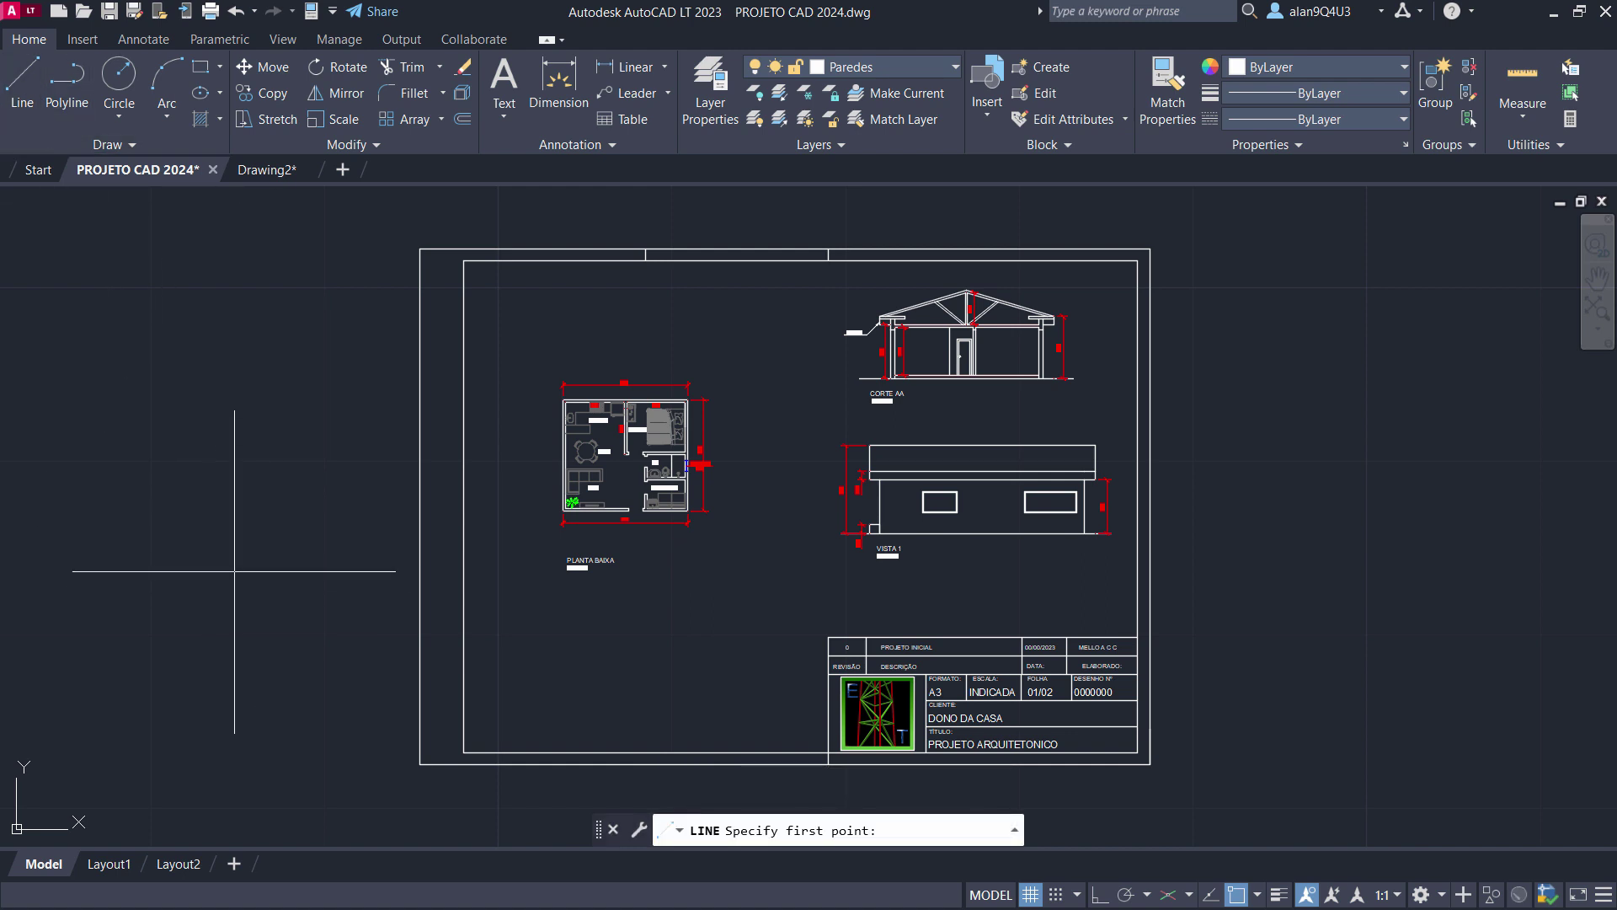
pyautogui.write('5')
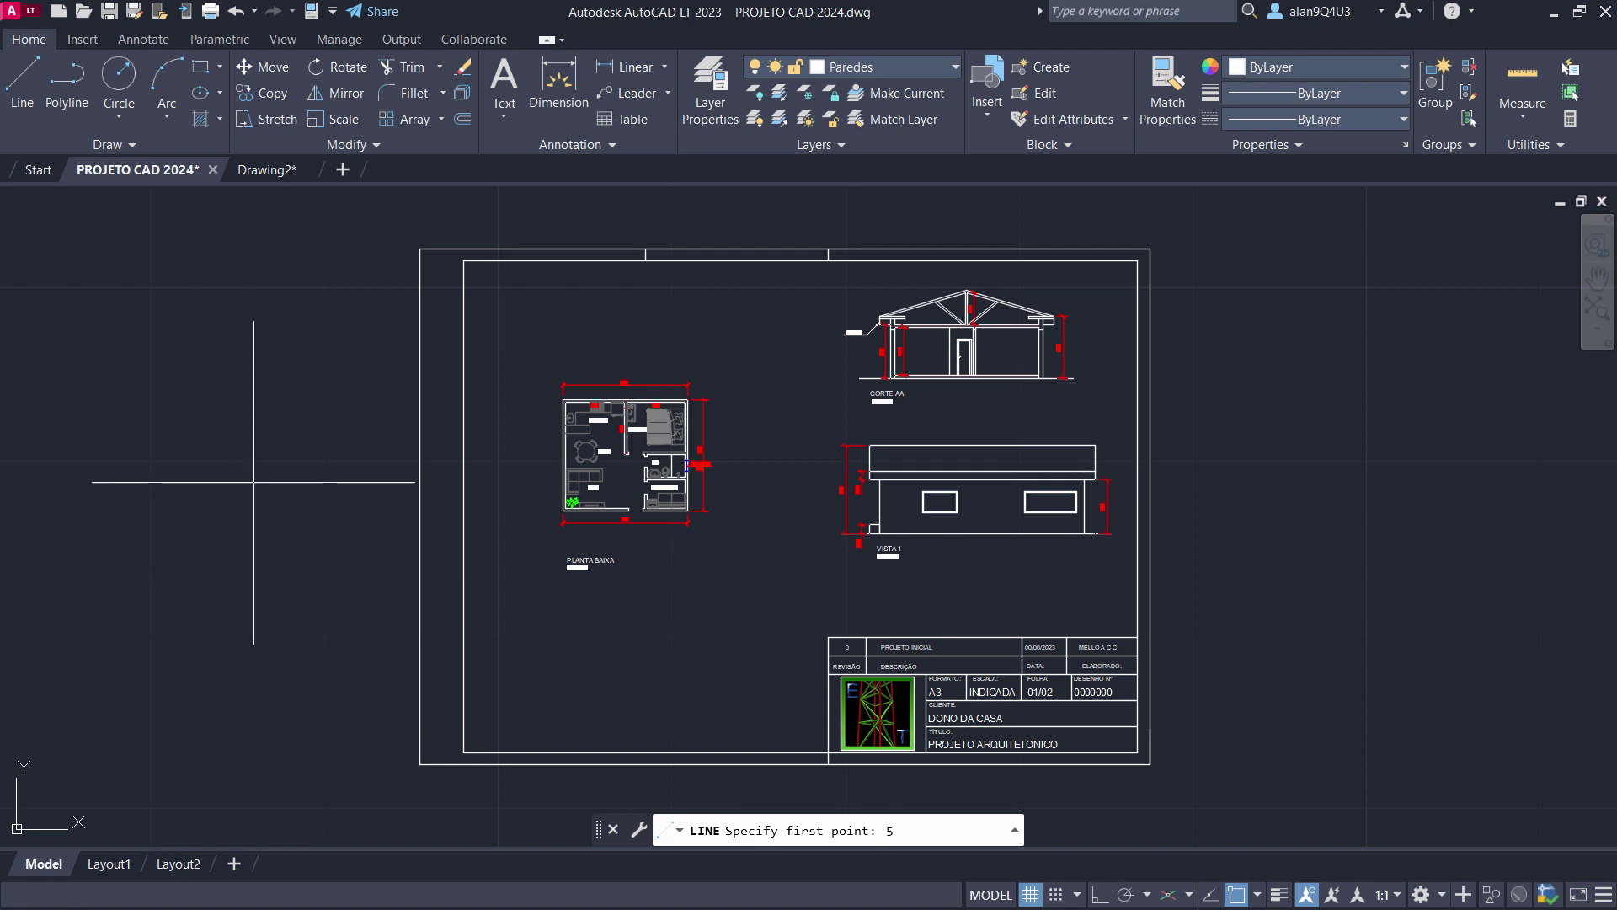
pyautogui.press('Return')
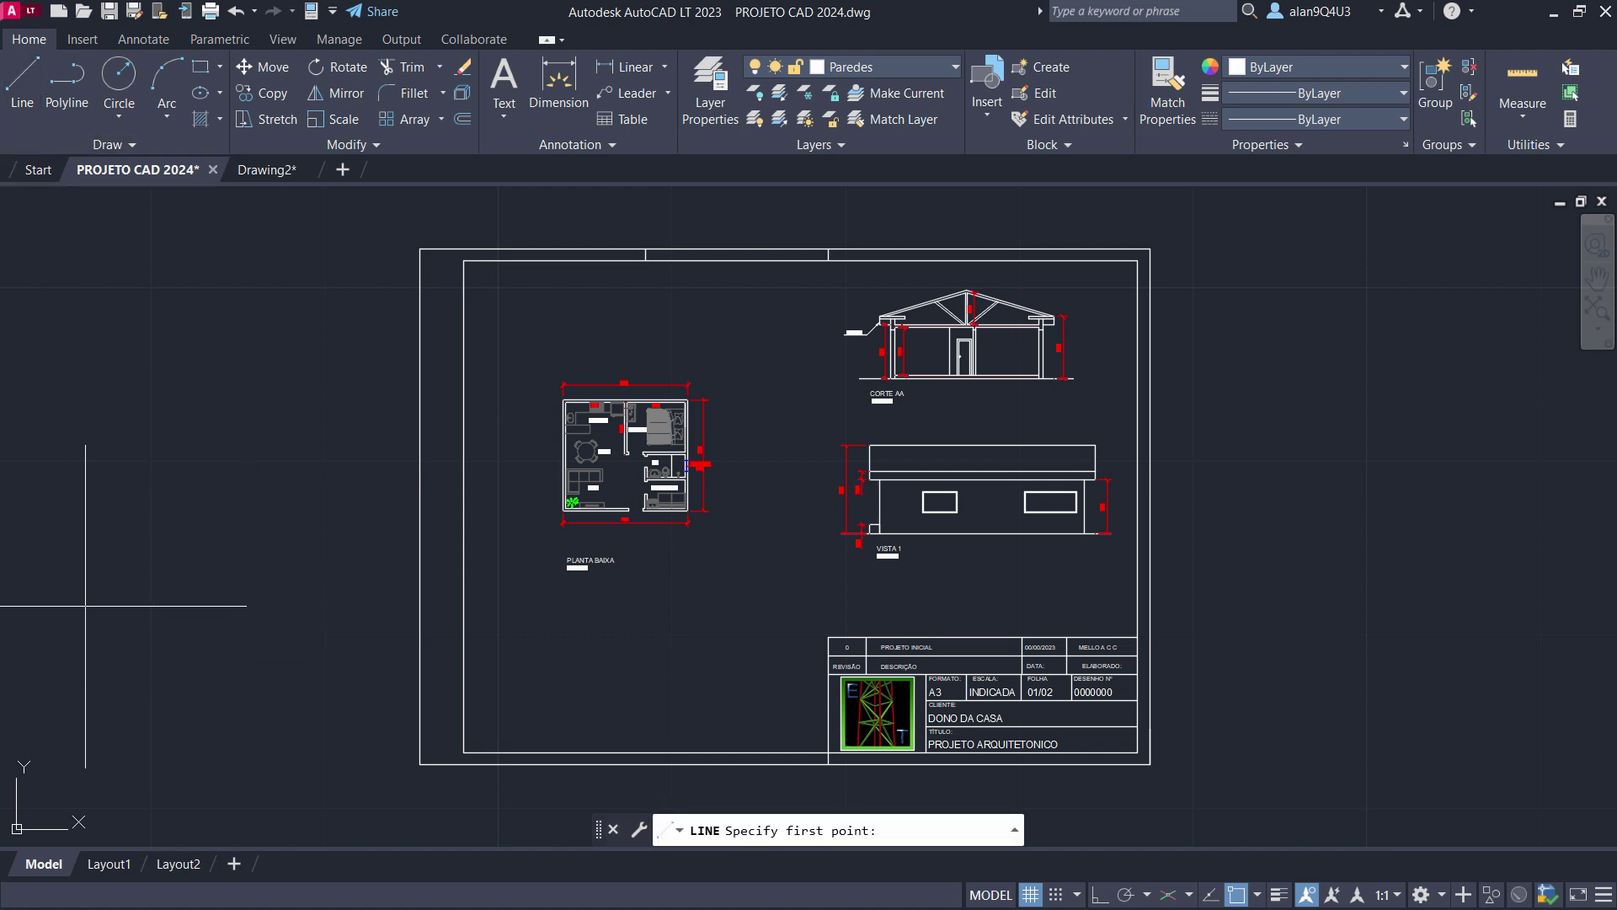
pyautogui.click(85, 605)
pyautogui.write('5')
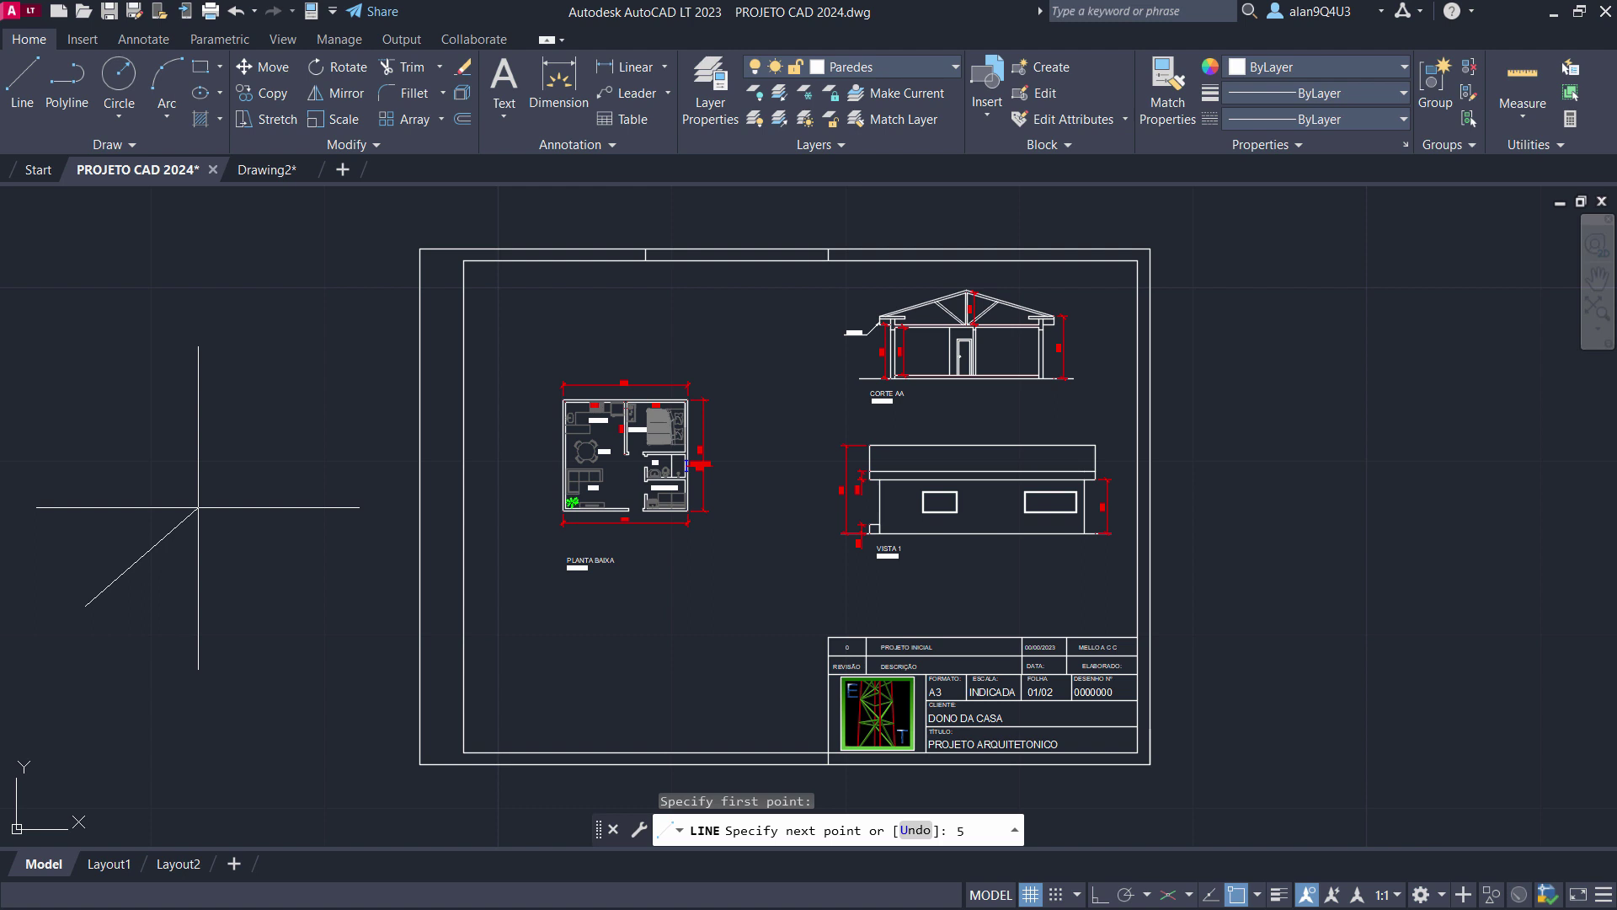
pyautogui.press('Return')
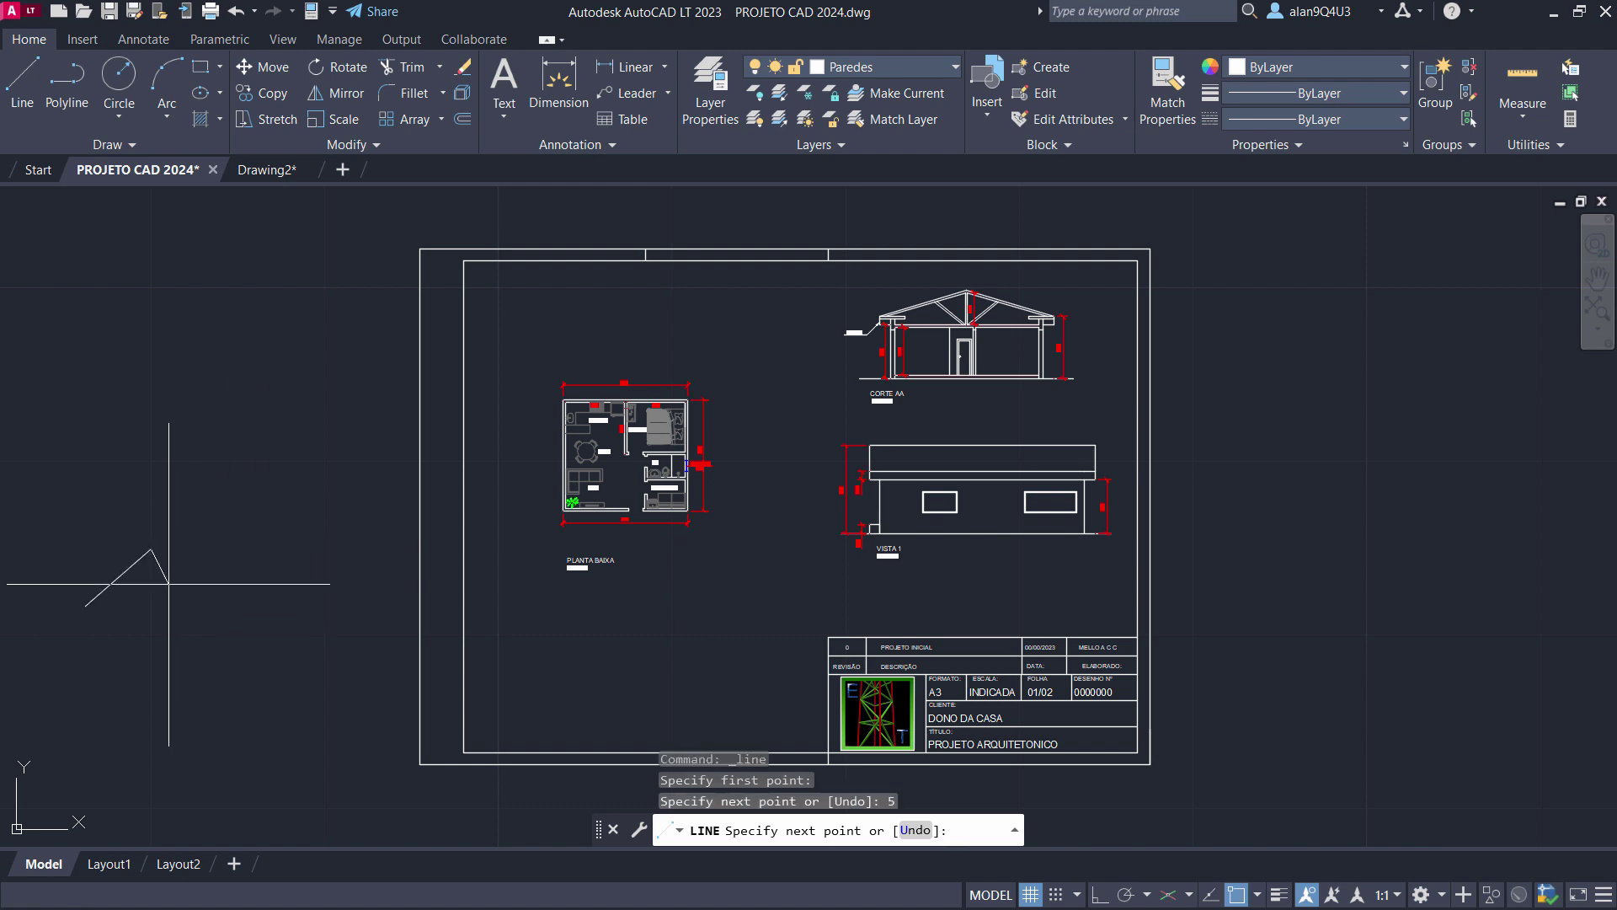
pyautogui.press('Escape')
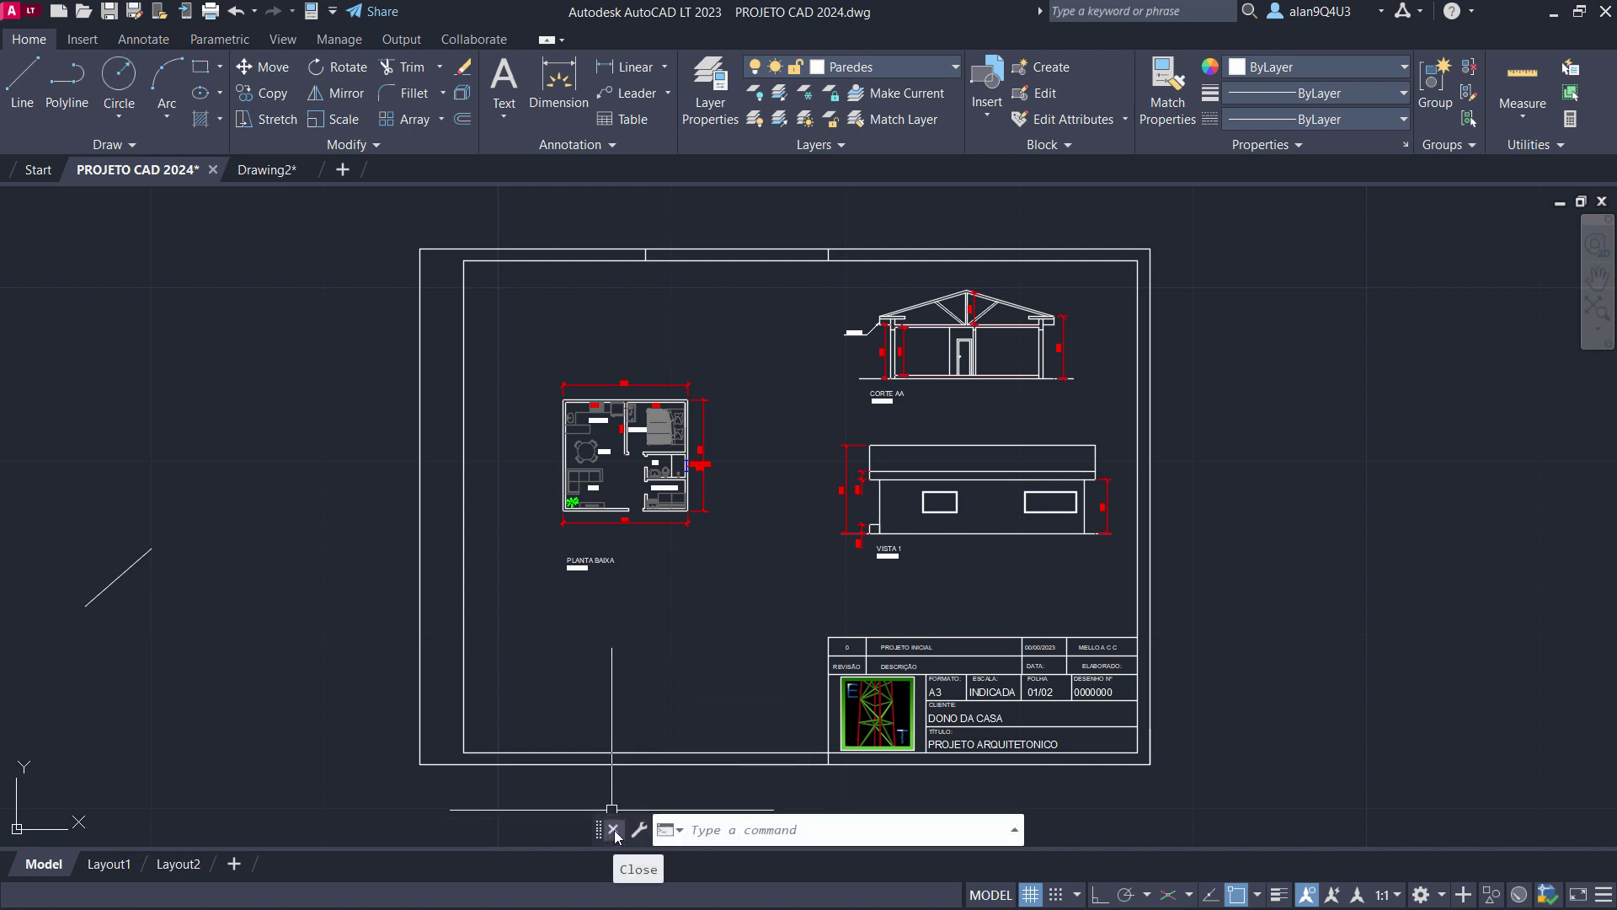
# Hide the command line window, restore it with Ctrl+9, and start a new Drawing3.
pyautogui.click(614, 831)
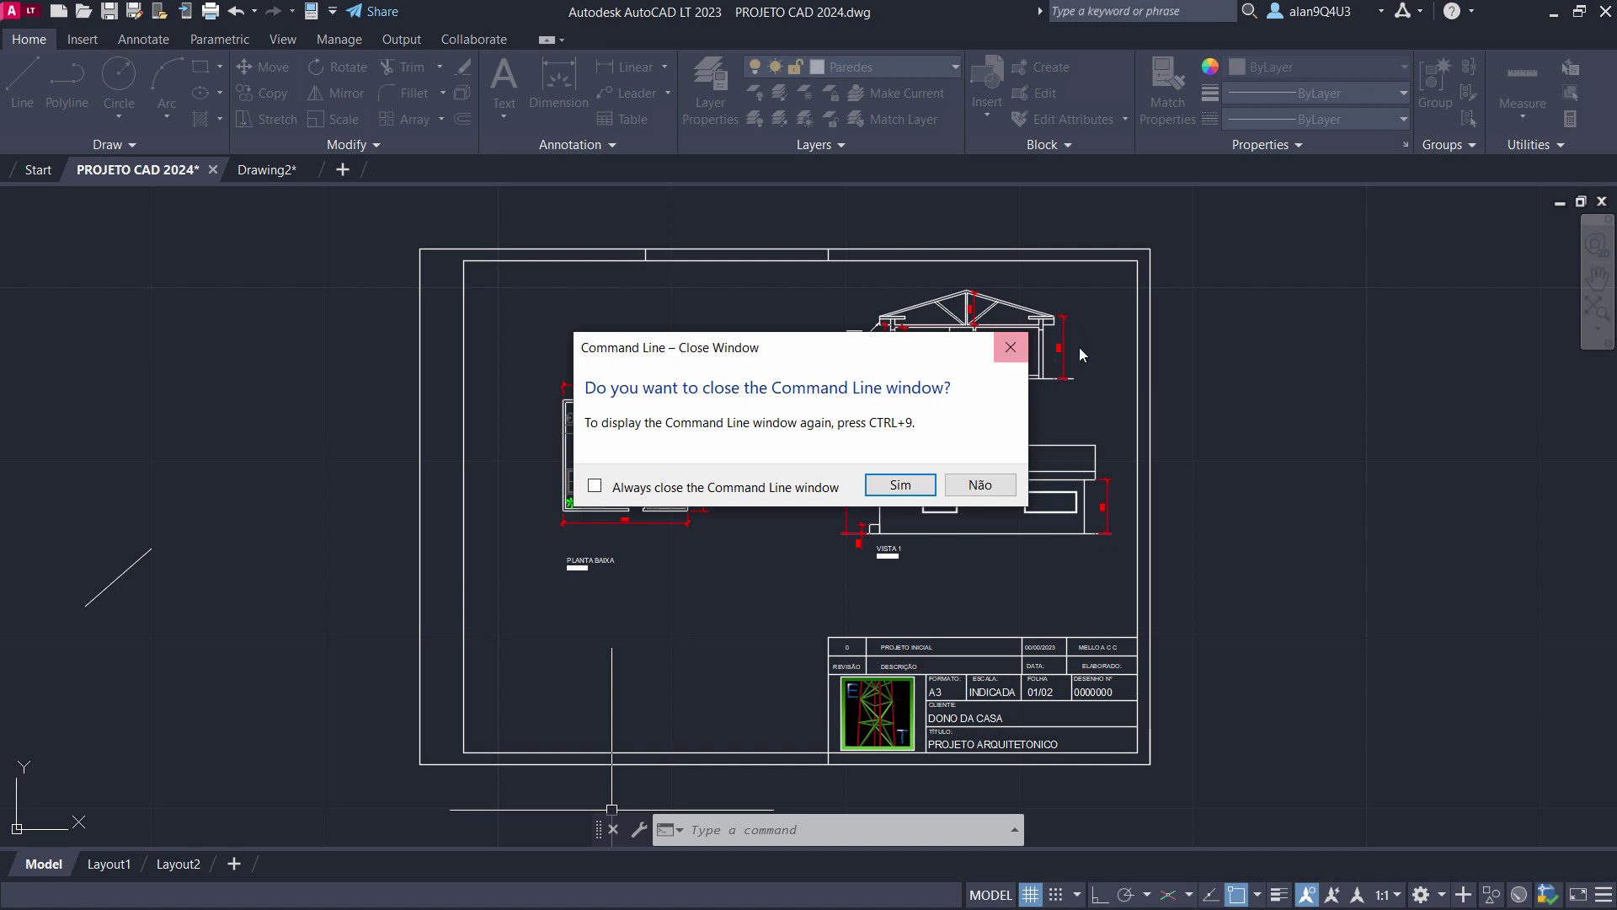
pyautogui.click(901, 485)
pyautogui.hotkey('ctrl', '9')
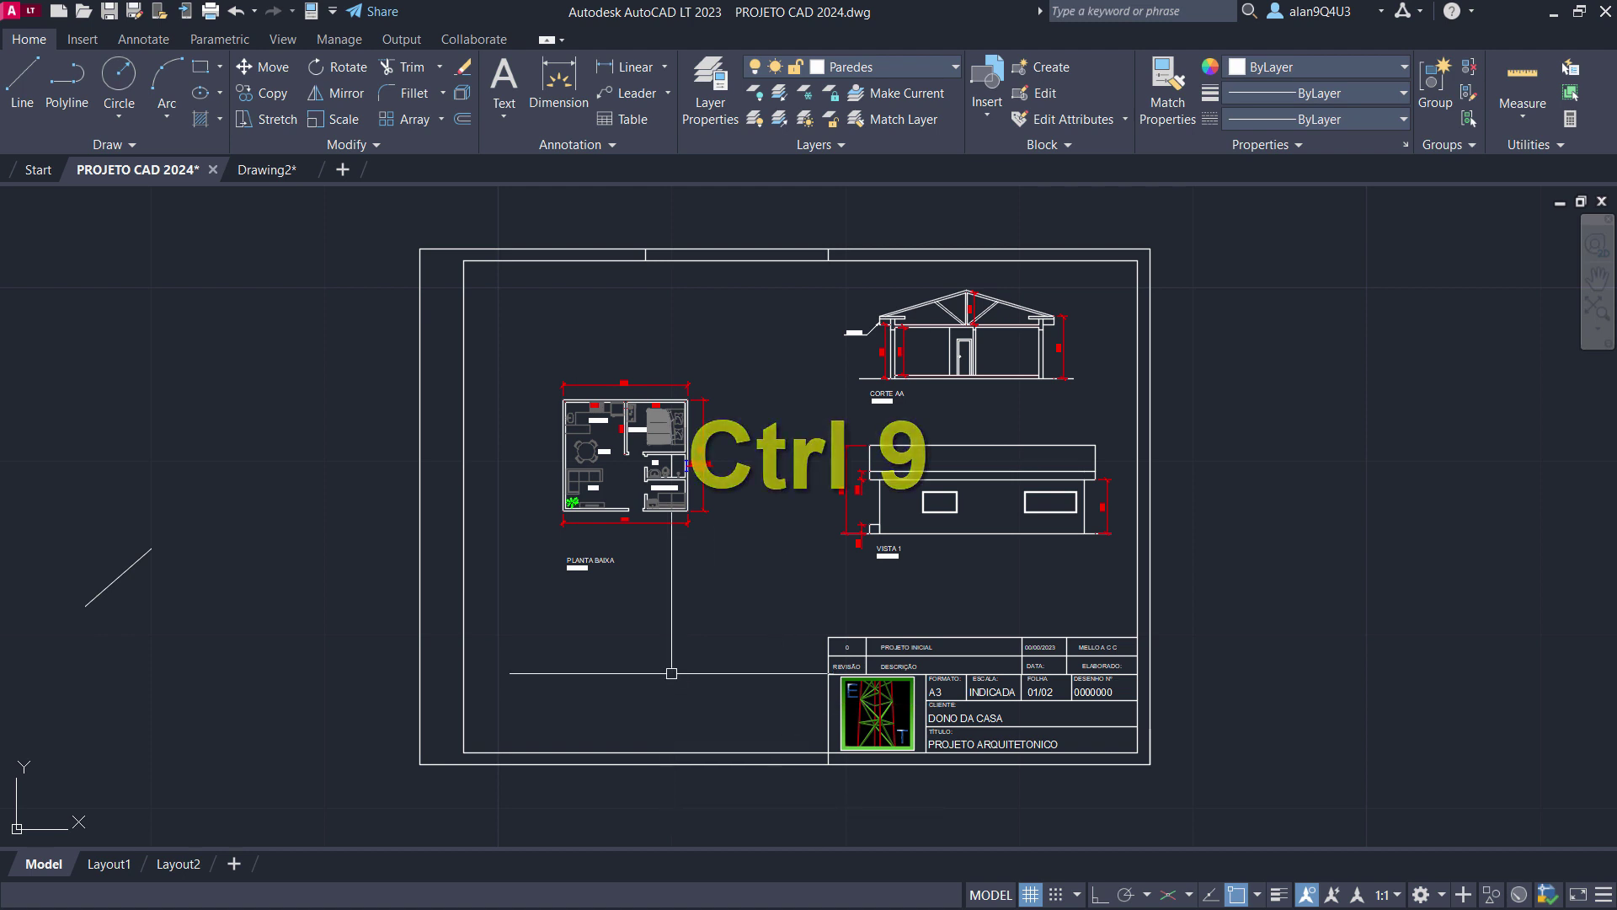
pyautogui.hotkey('ctrl', 'n')
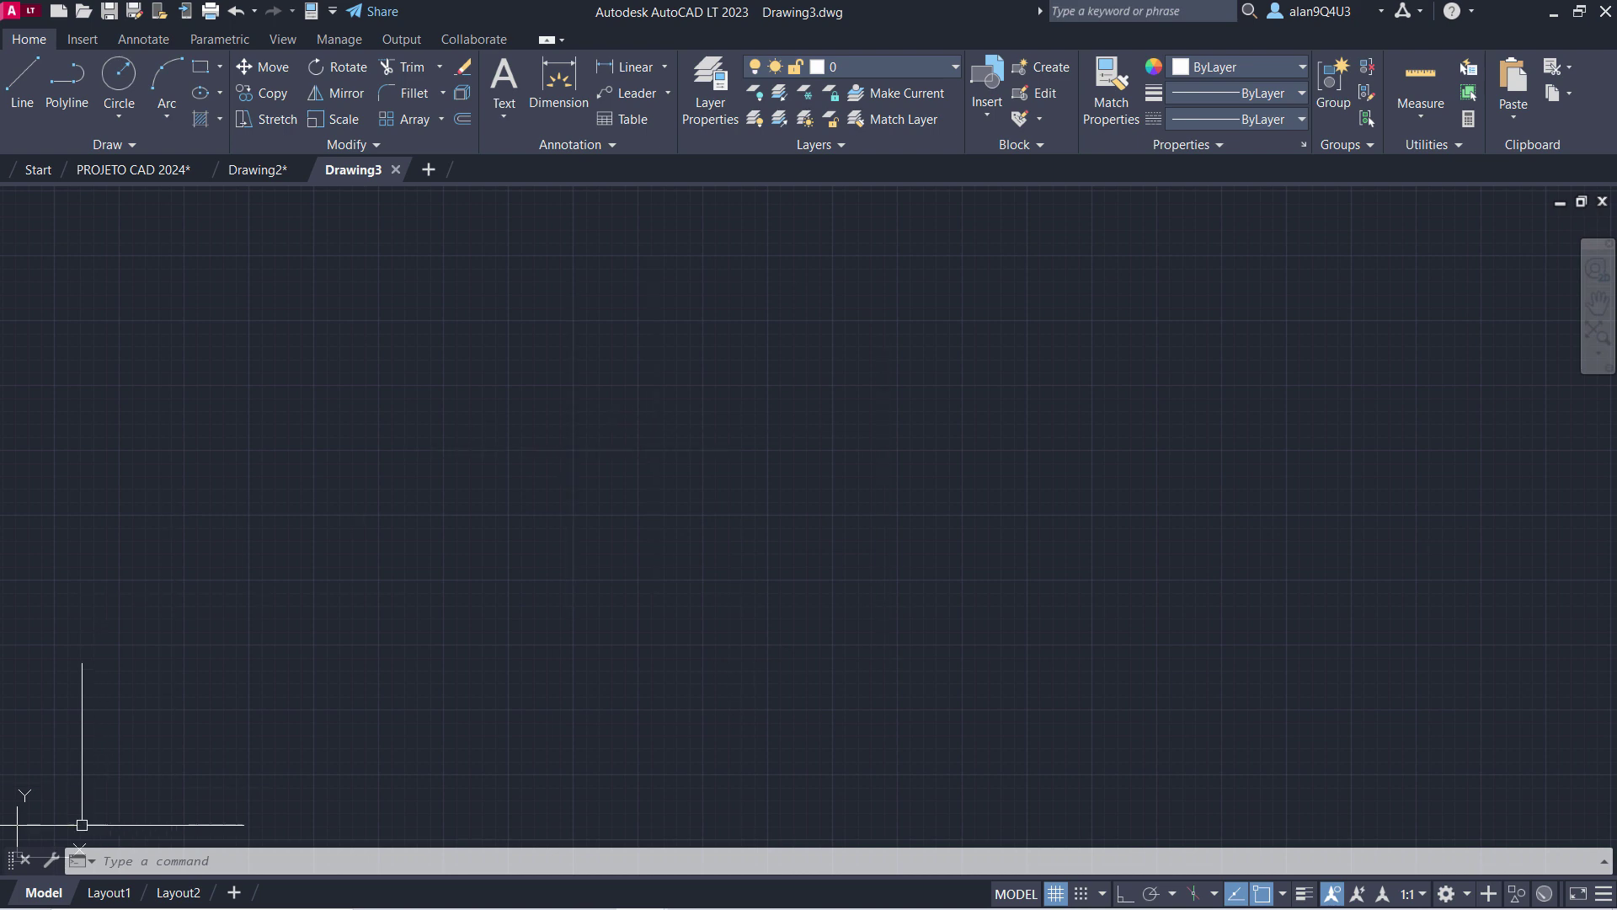
pyautogui.moveTo(108, 864)
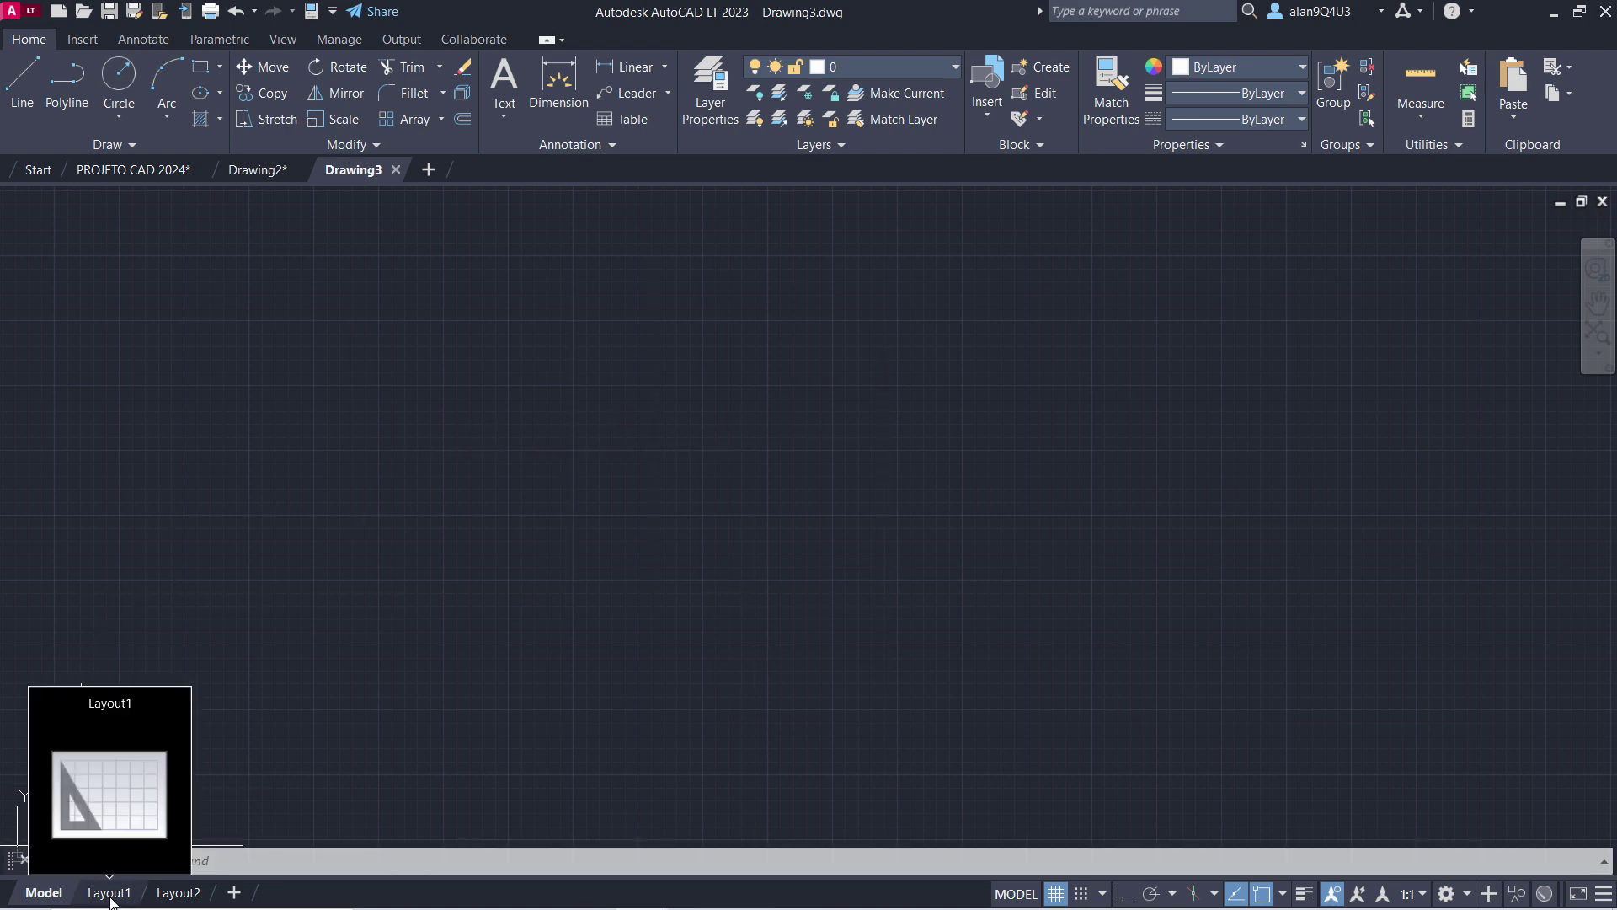
pyautogui.click(110, 893)
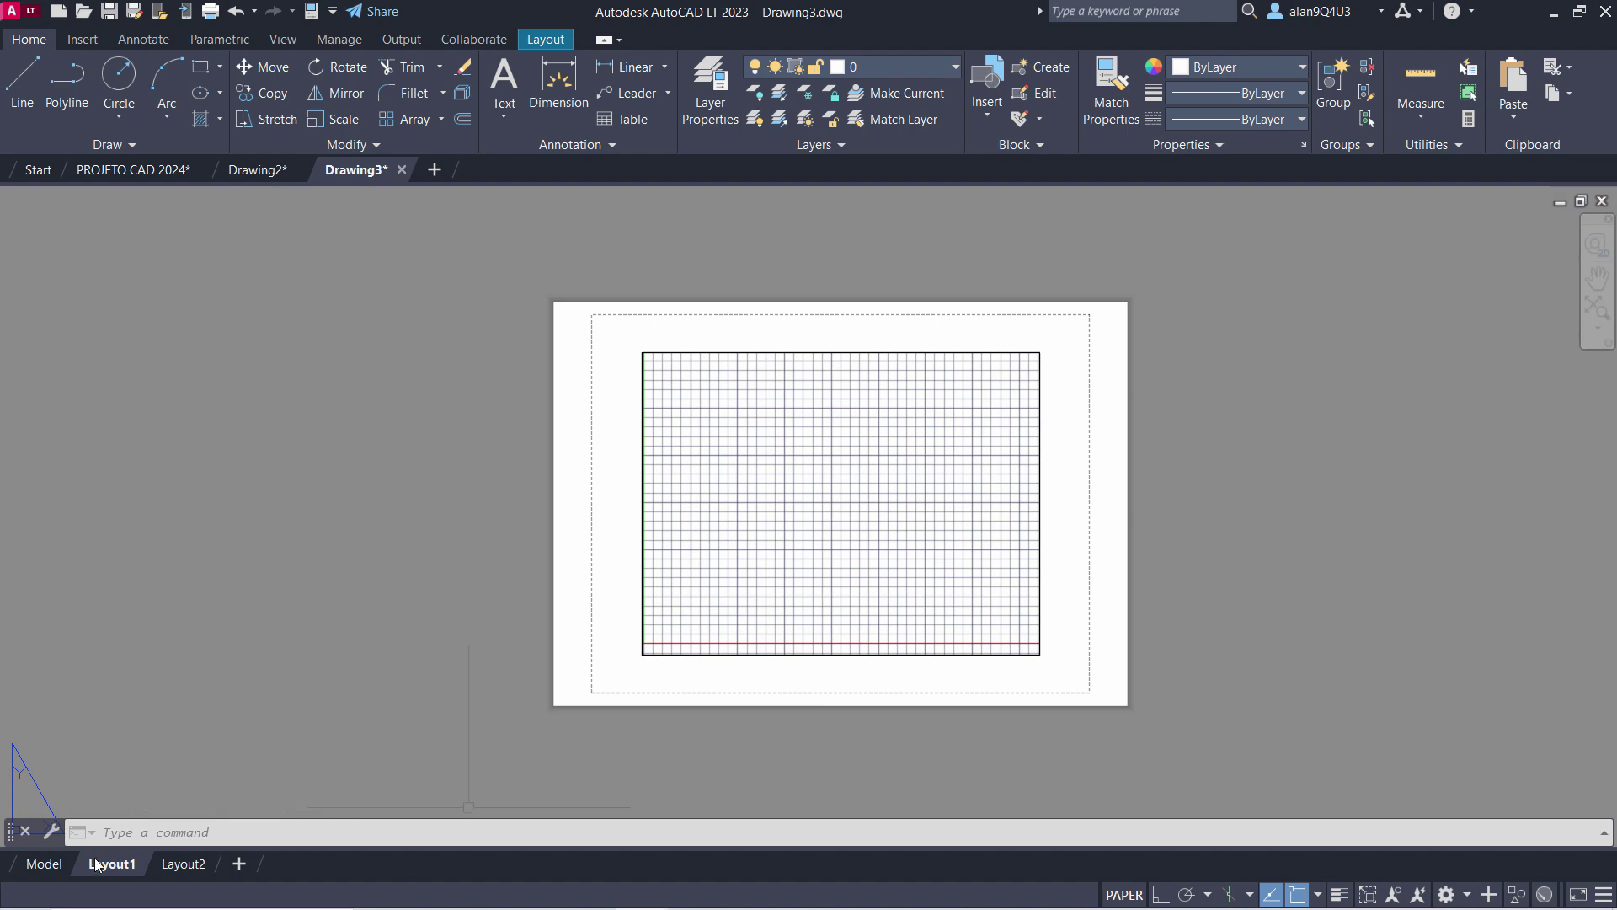
pyautogui.click(42, 864)
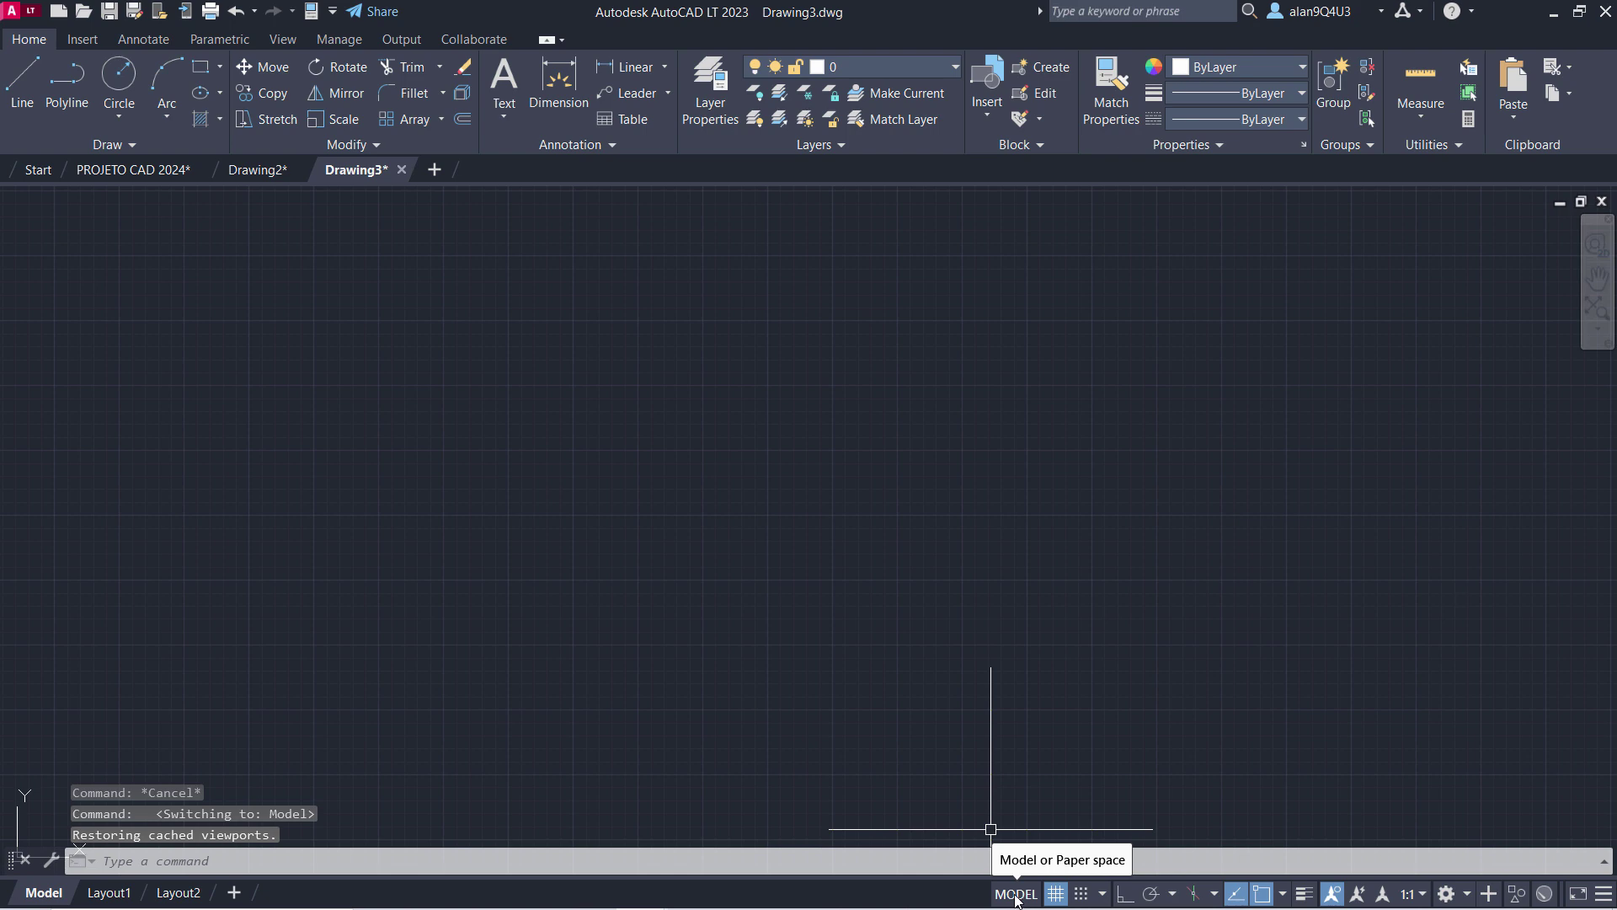
pyautogui.click(1016, 900)
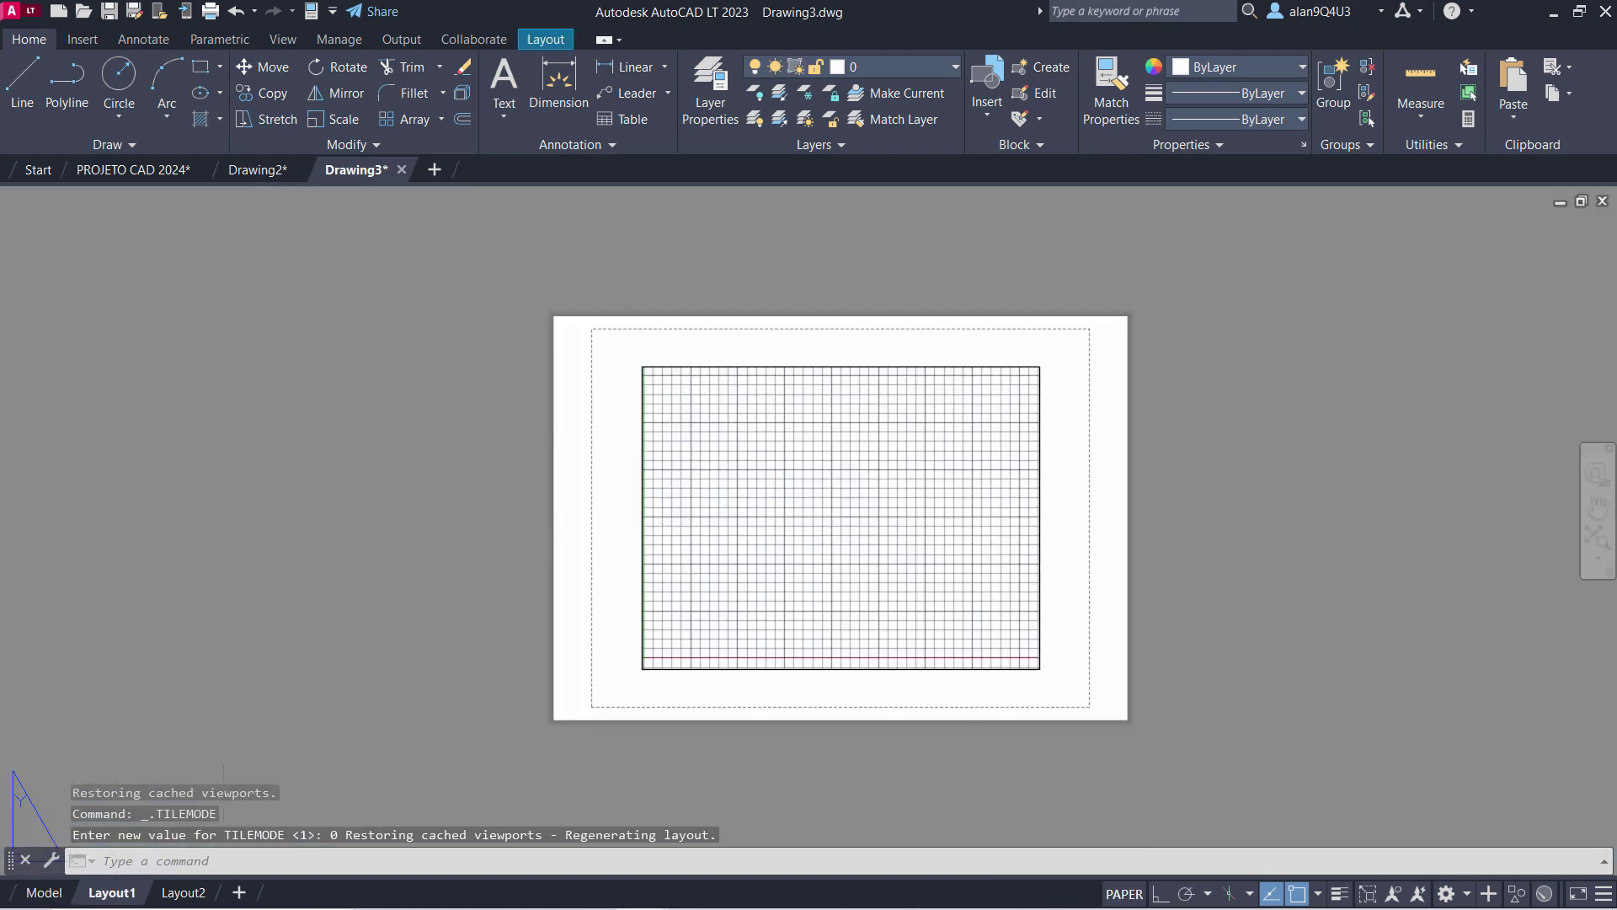
pyautogui.click(1125, 894)
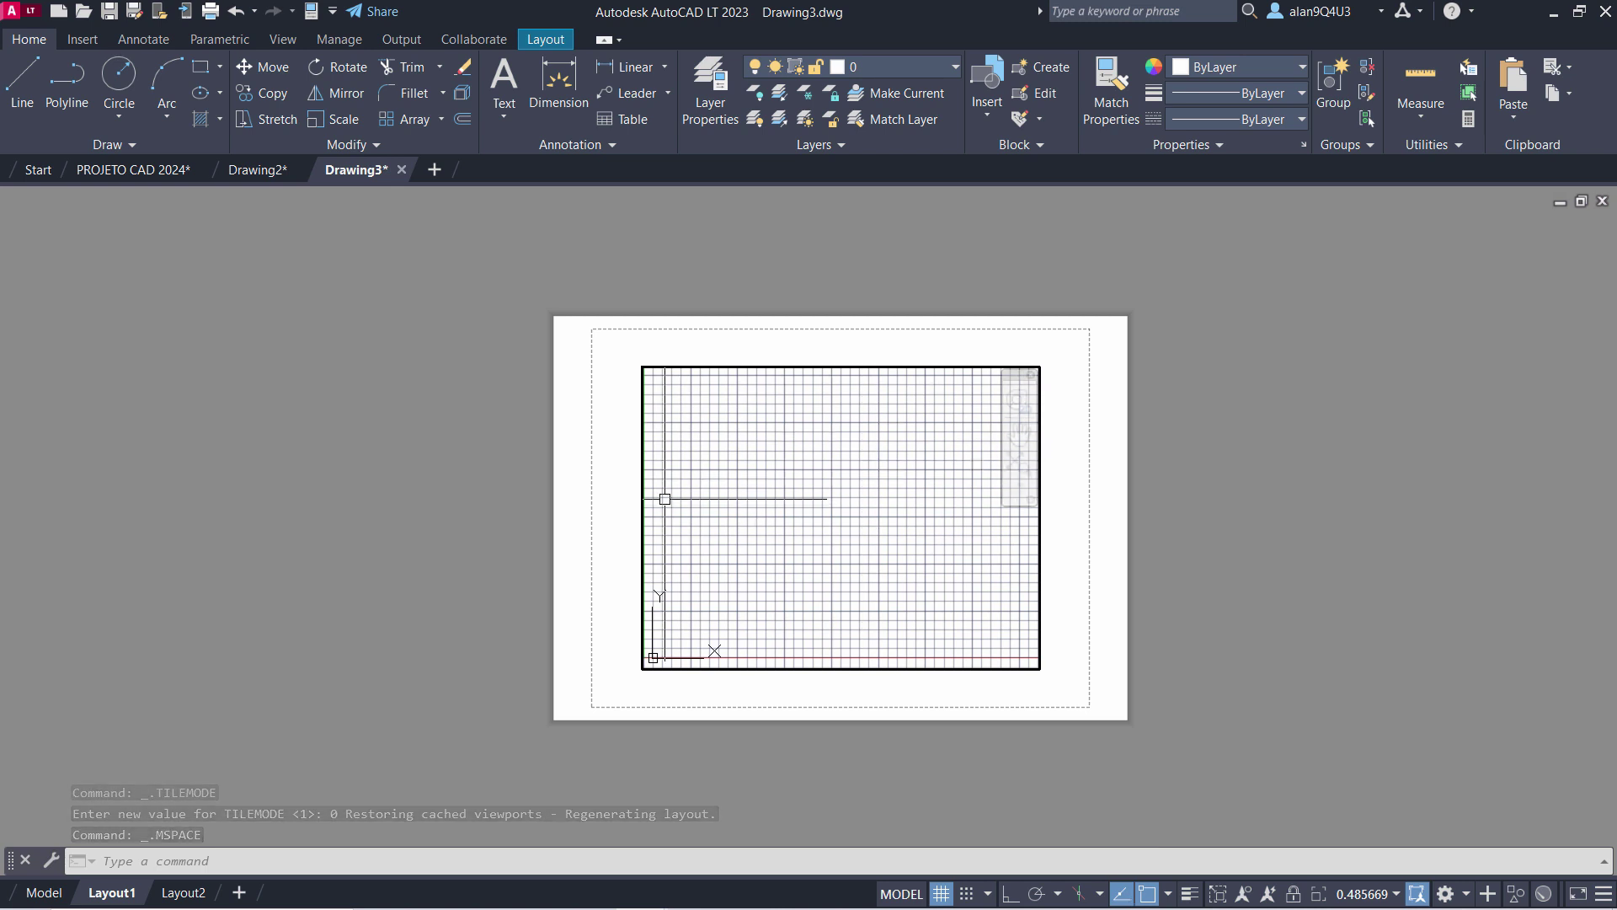
pyautogui.doubleClick(369, 457)
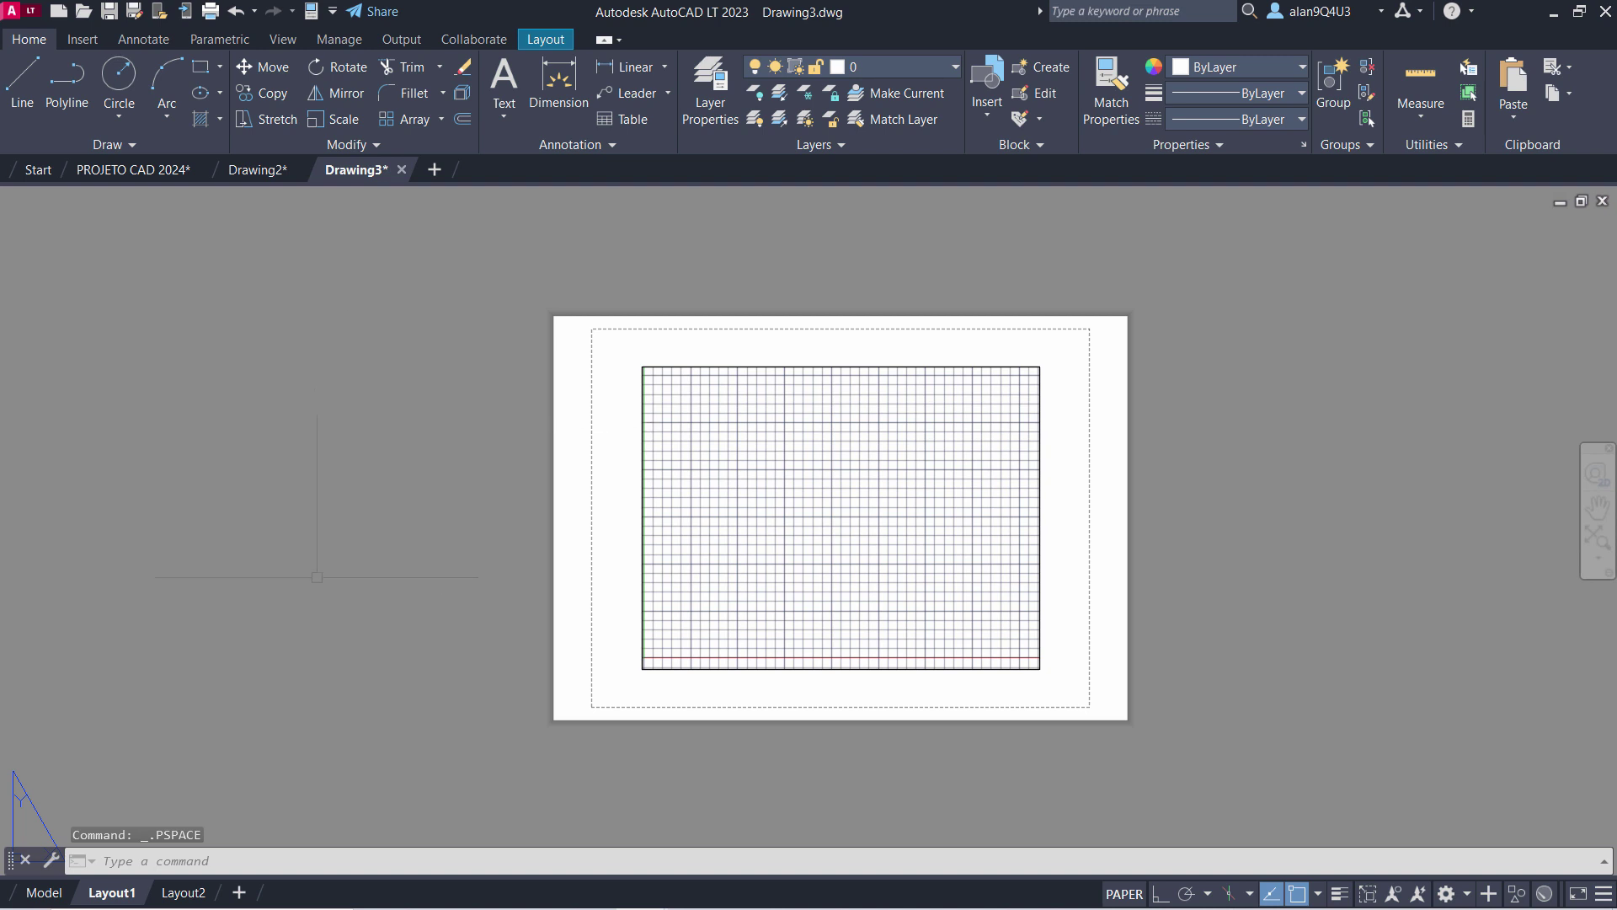
pyautogui.click(44, 893)
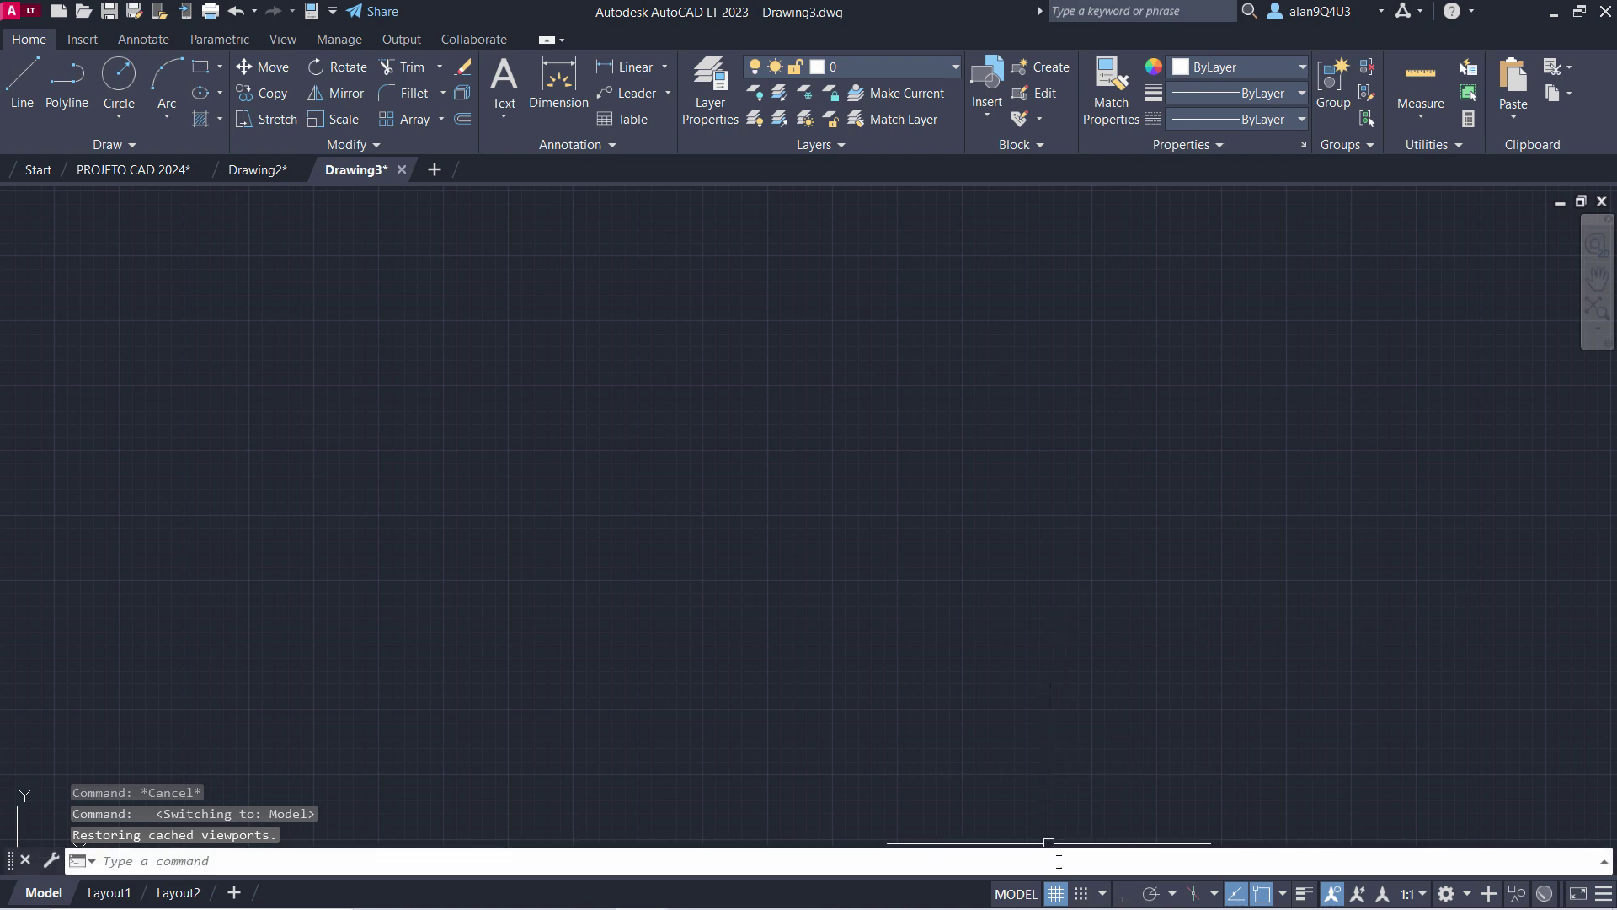
pyautogui.click(1060, 898)
pyautogui.click(1057, 895)
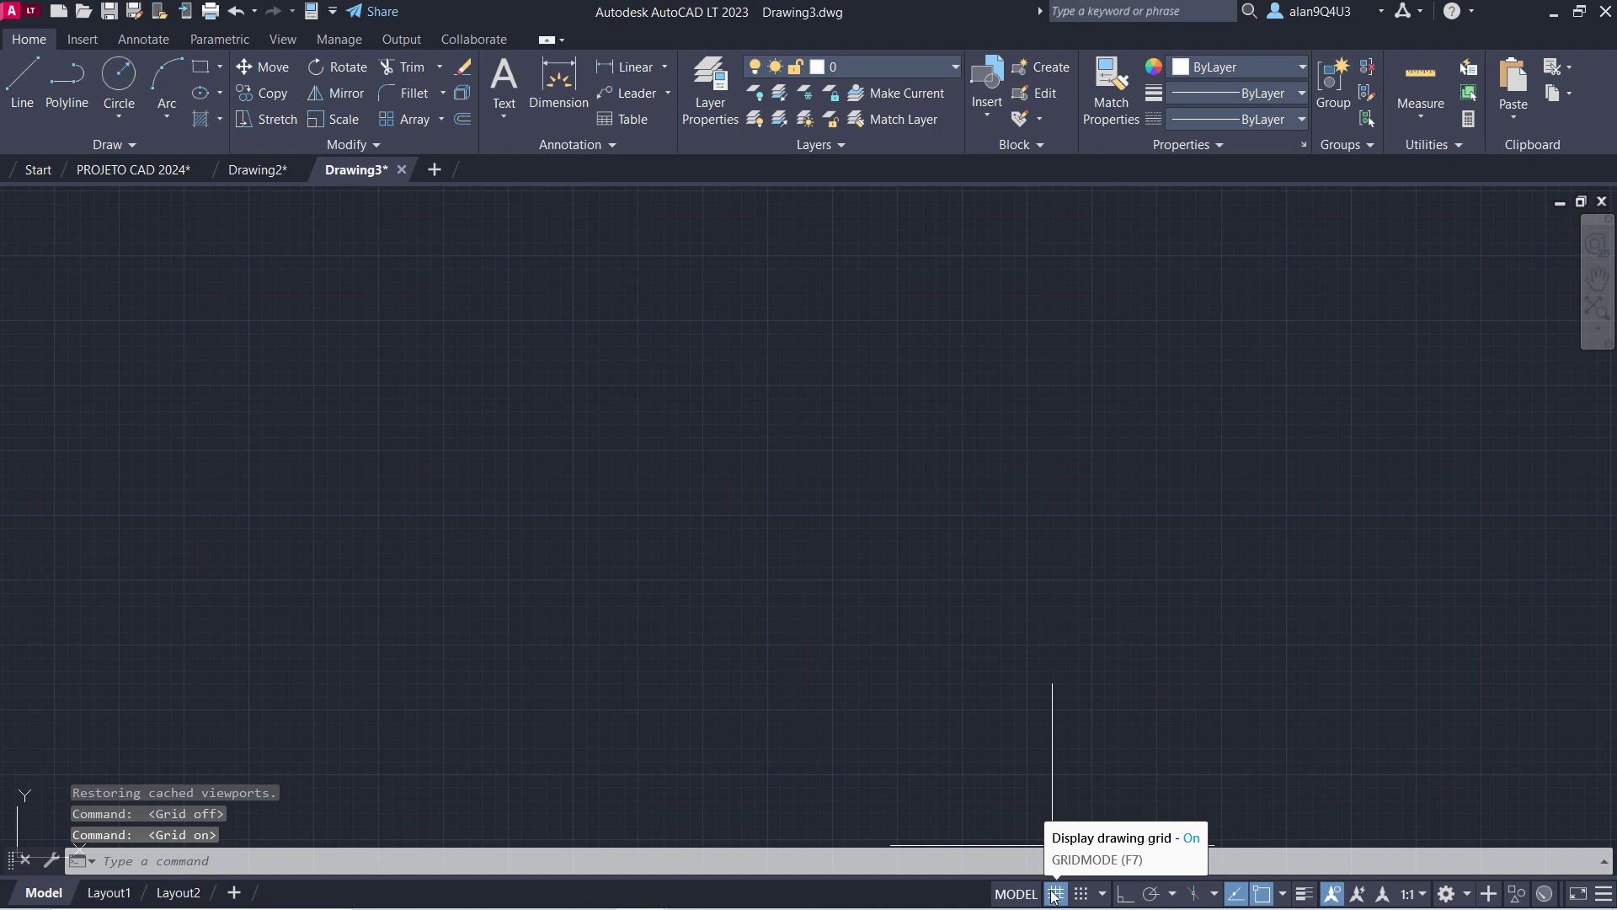
# Turn on grid snap and draw a four-segment zigzag of connected lines near the top-middle.
pyautogui.doubleClick(1053, 897)
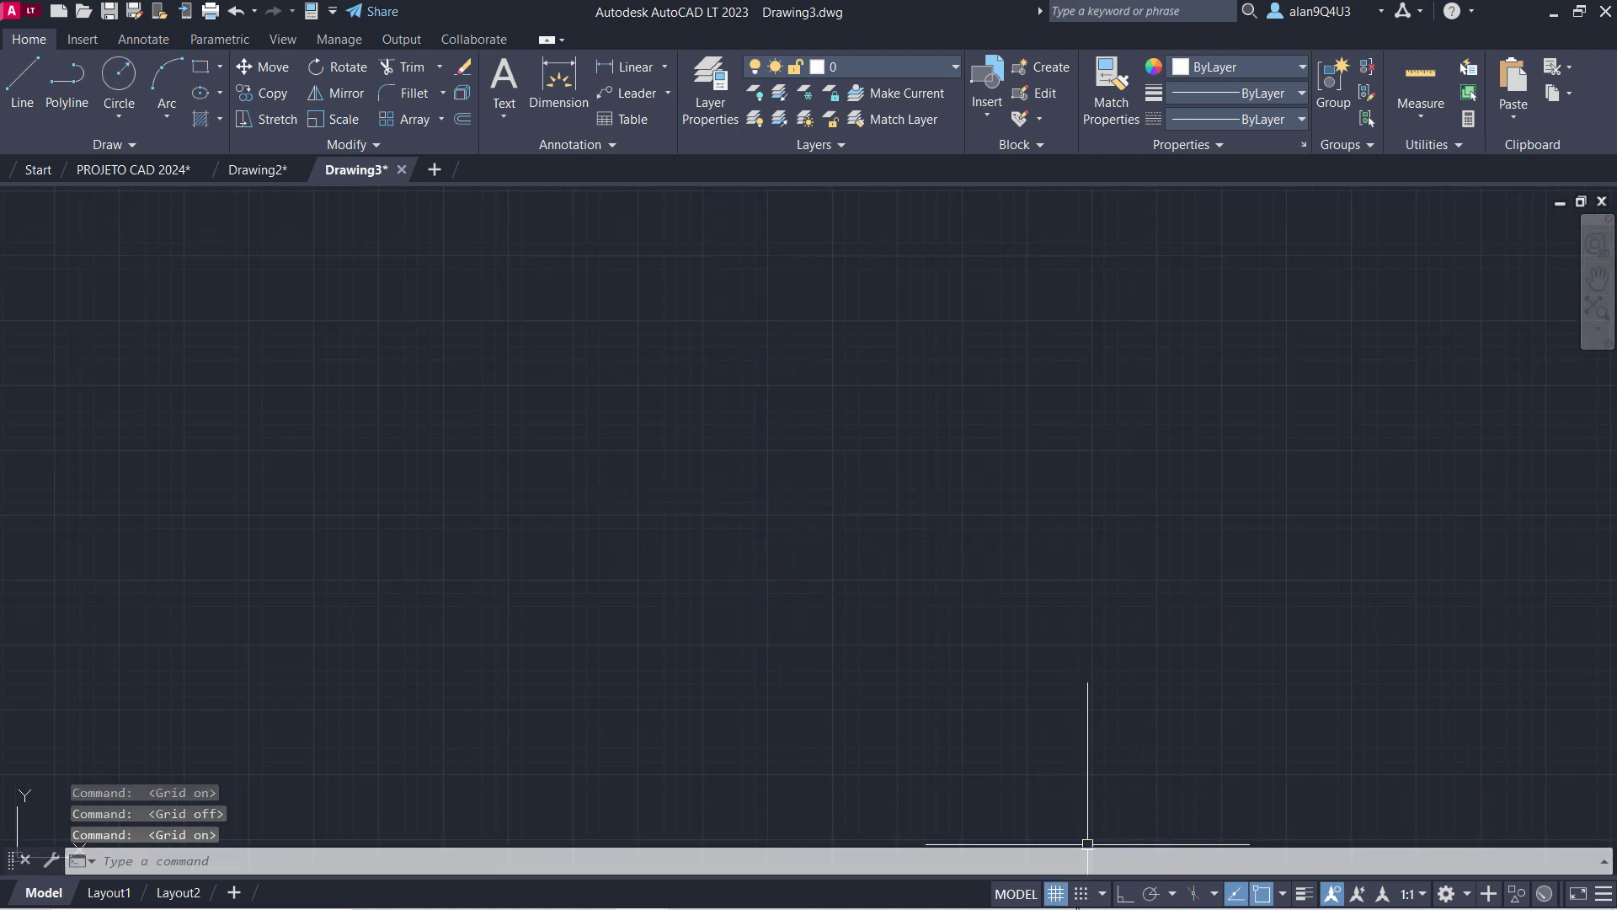
pyautogui.click(1082, 894)
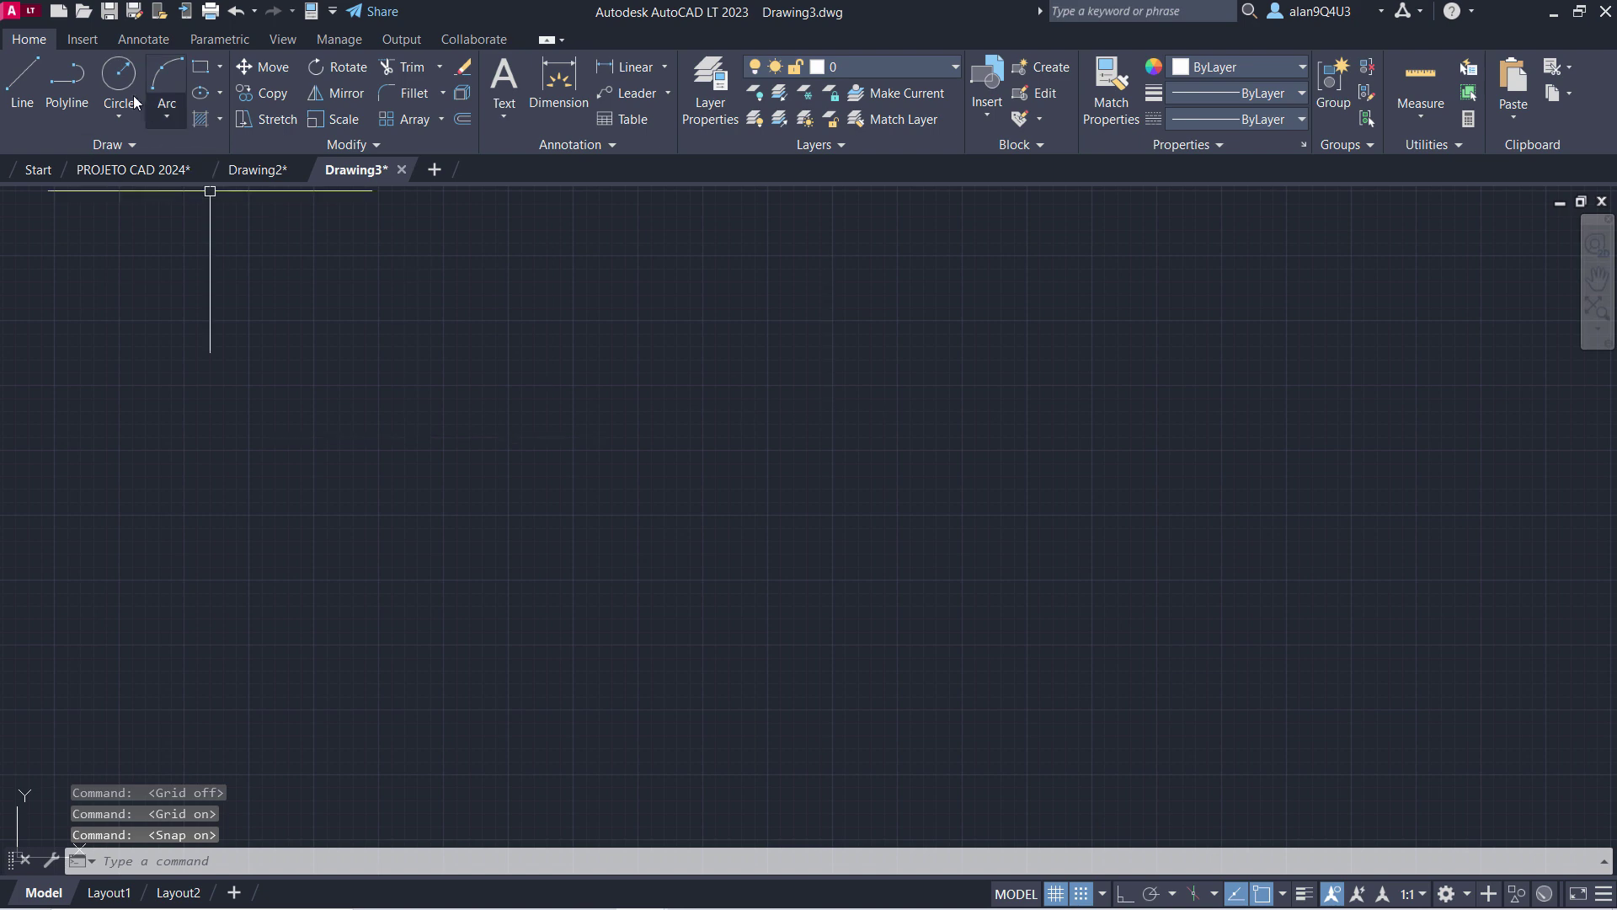
pyautogui.click(21, 79)
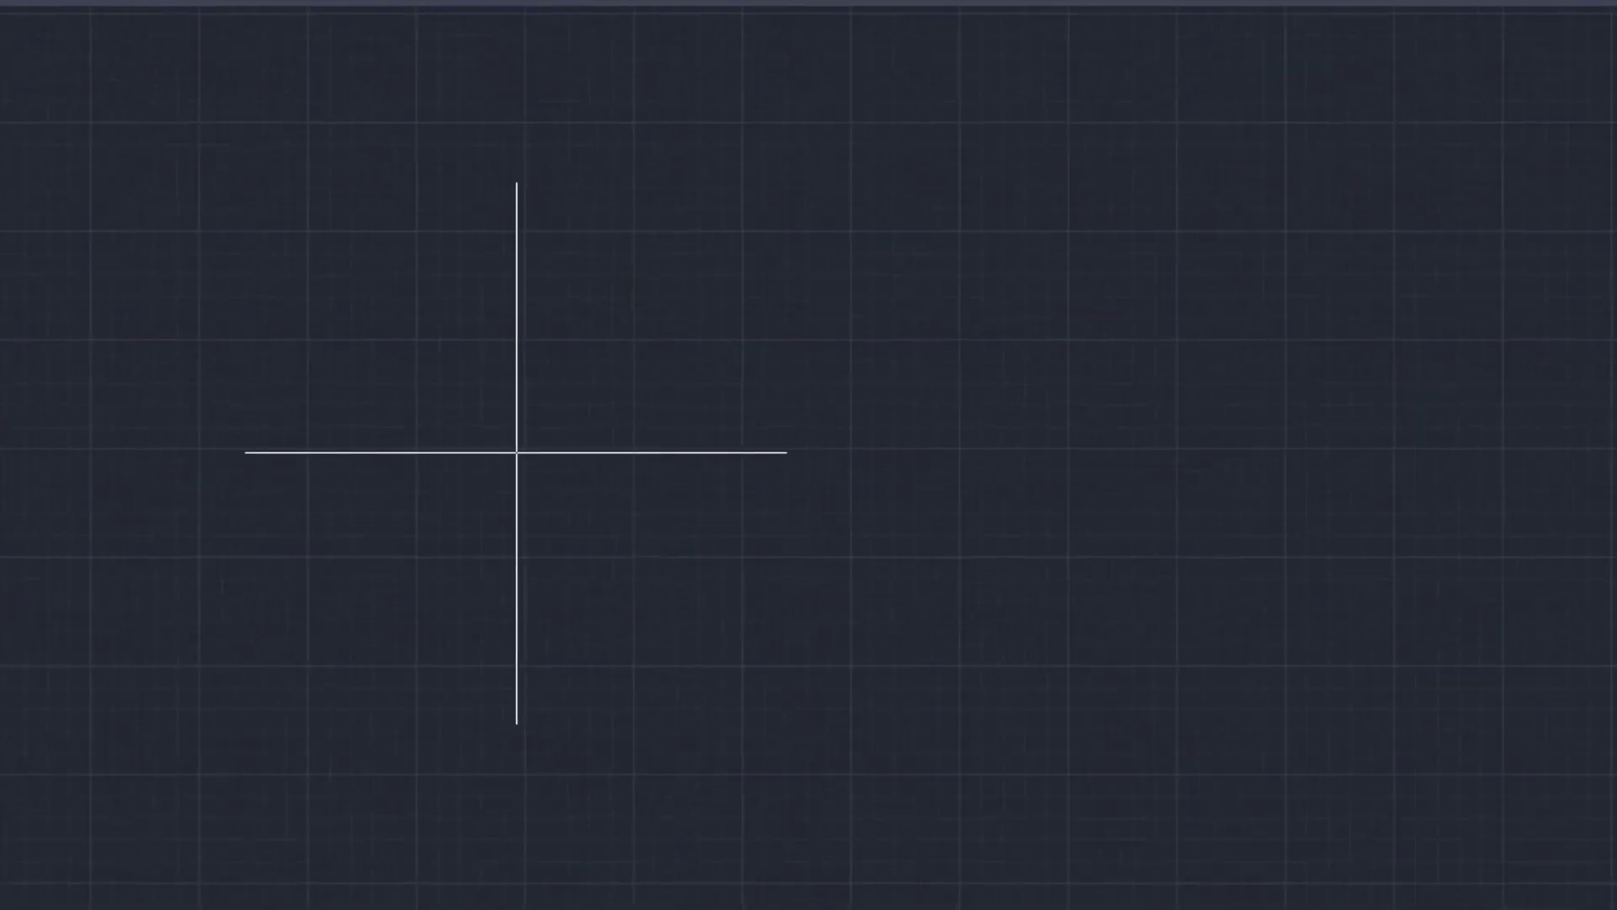
pyautogui.click(450, 459)
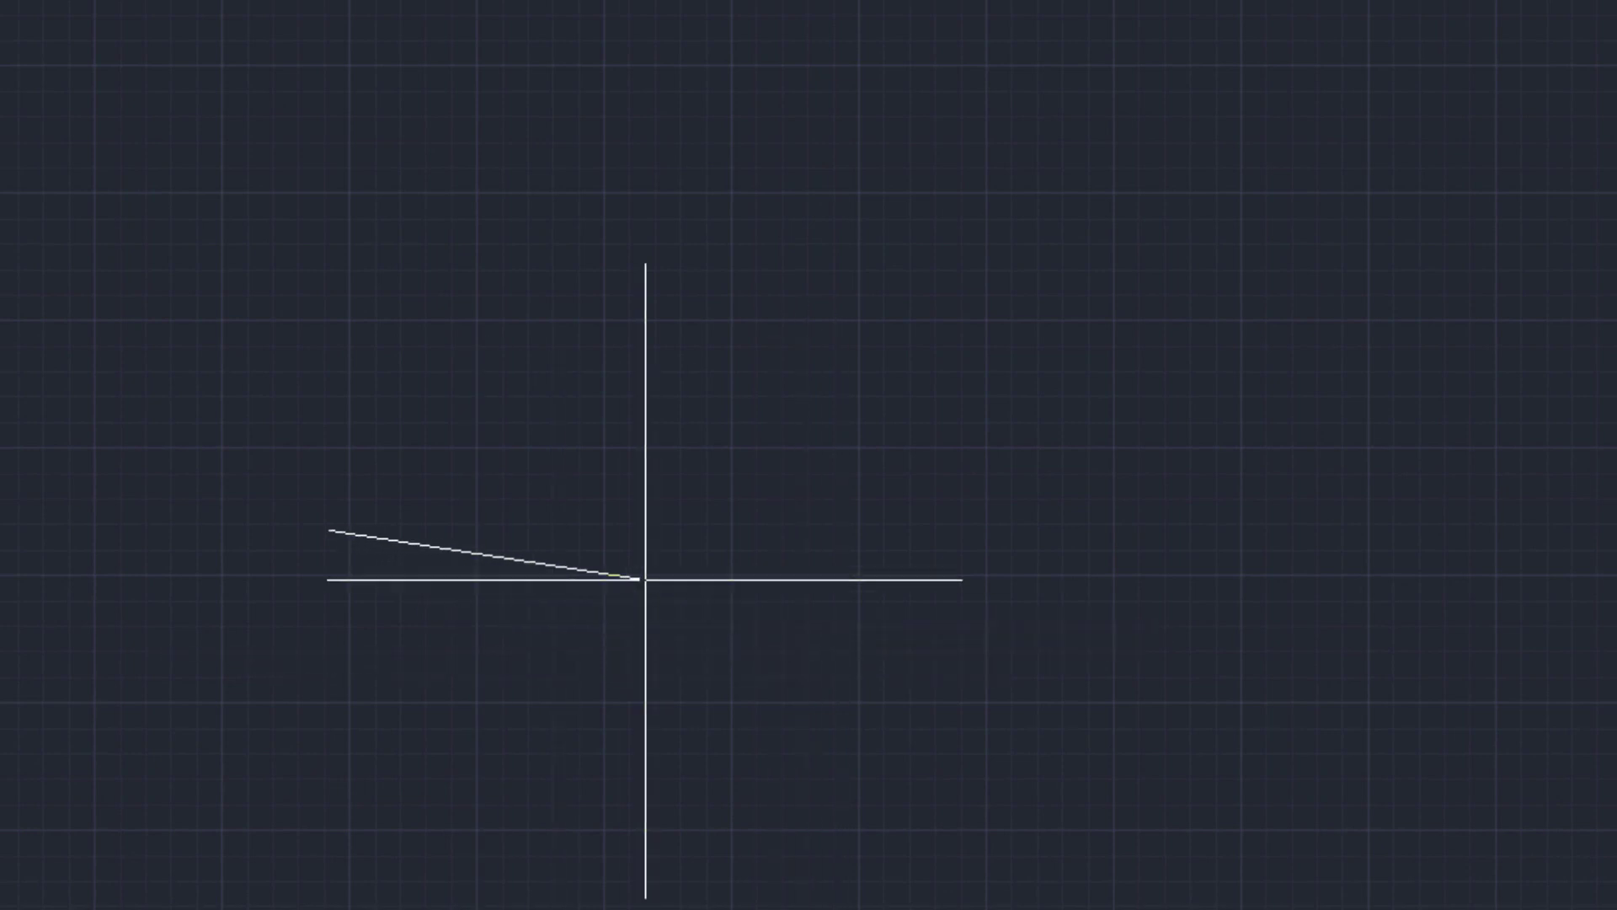
pyautogui.scroll(5, 211, 624)
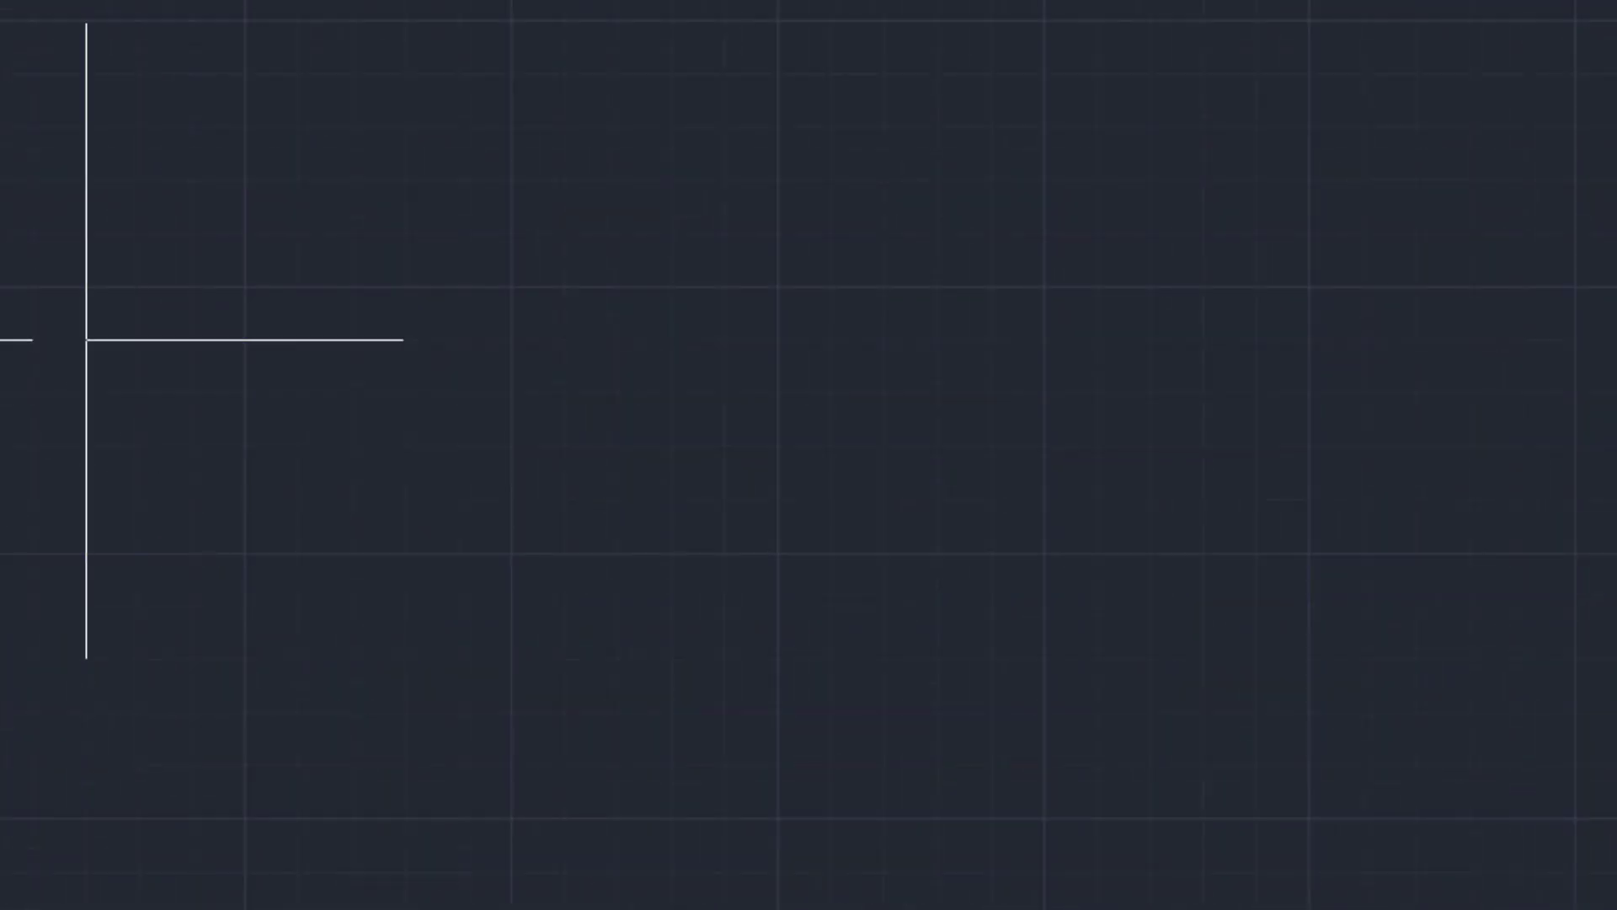
pyautogui.scroll(-2, 36, 390)
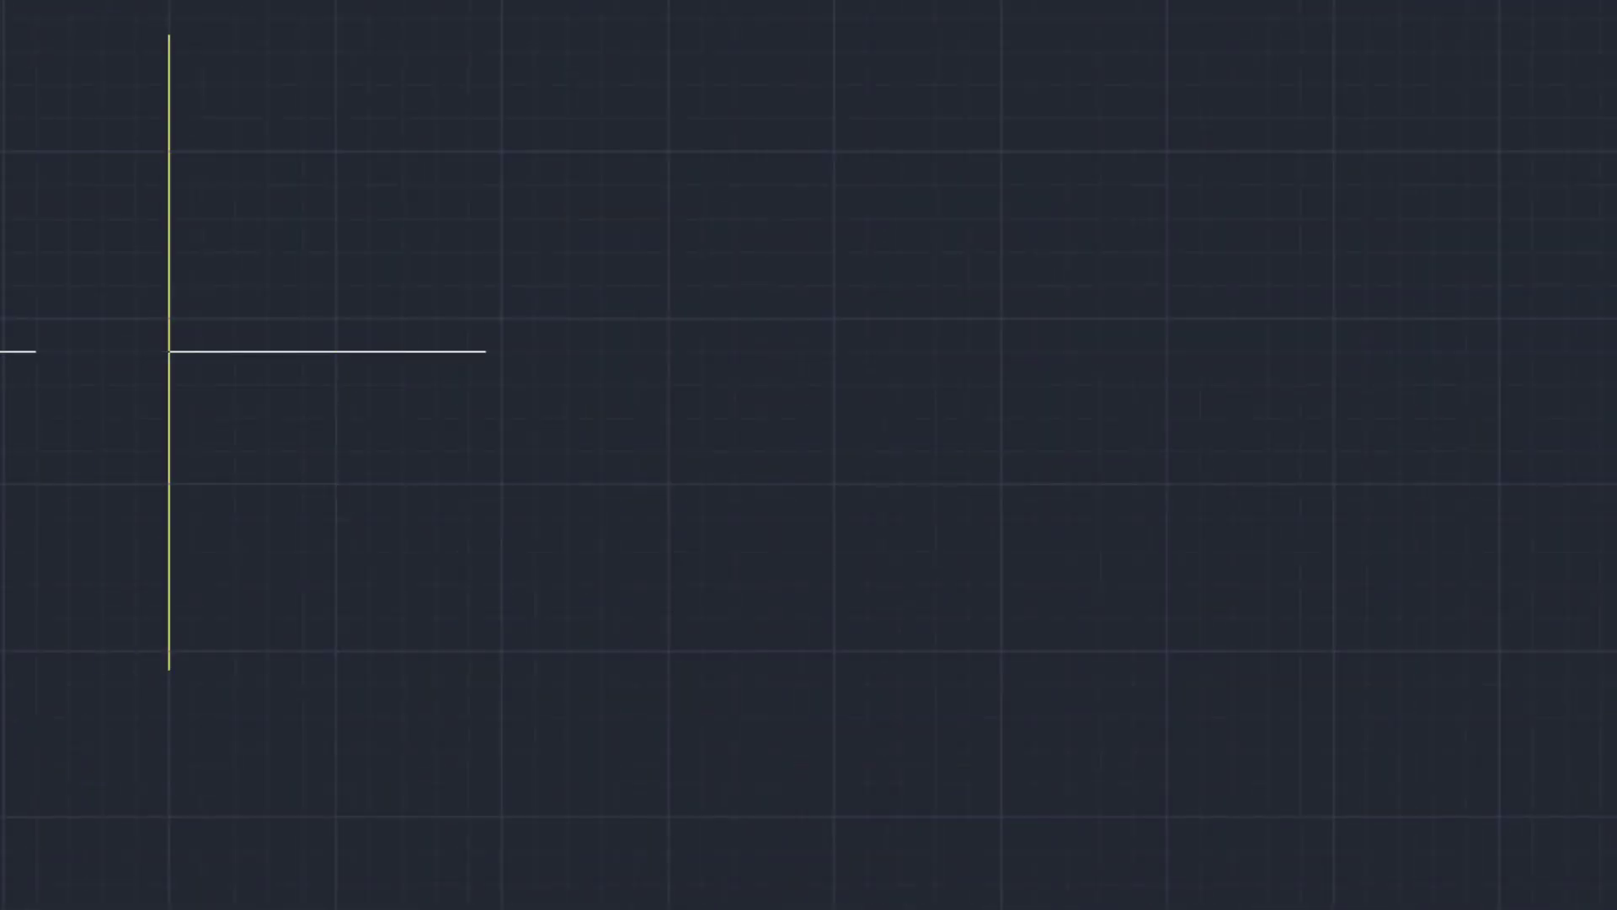
pyautogui.click(336, 483)
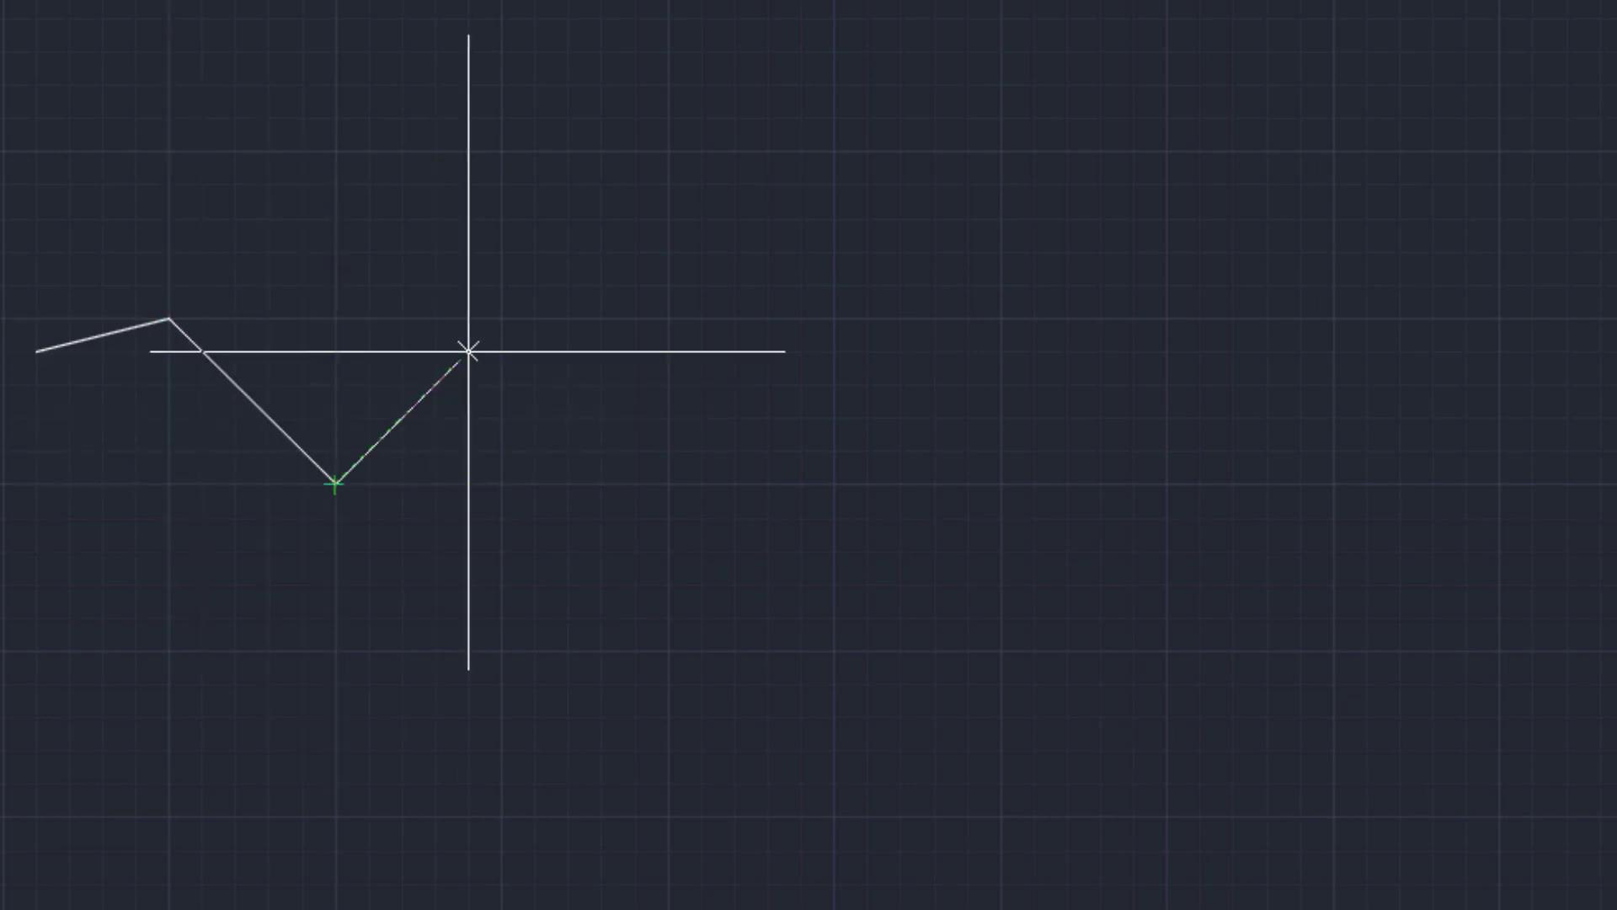
pyautogui.click(502, 318)
pyautogui.click(668, 480)
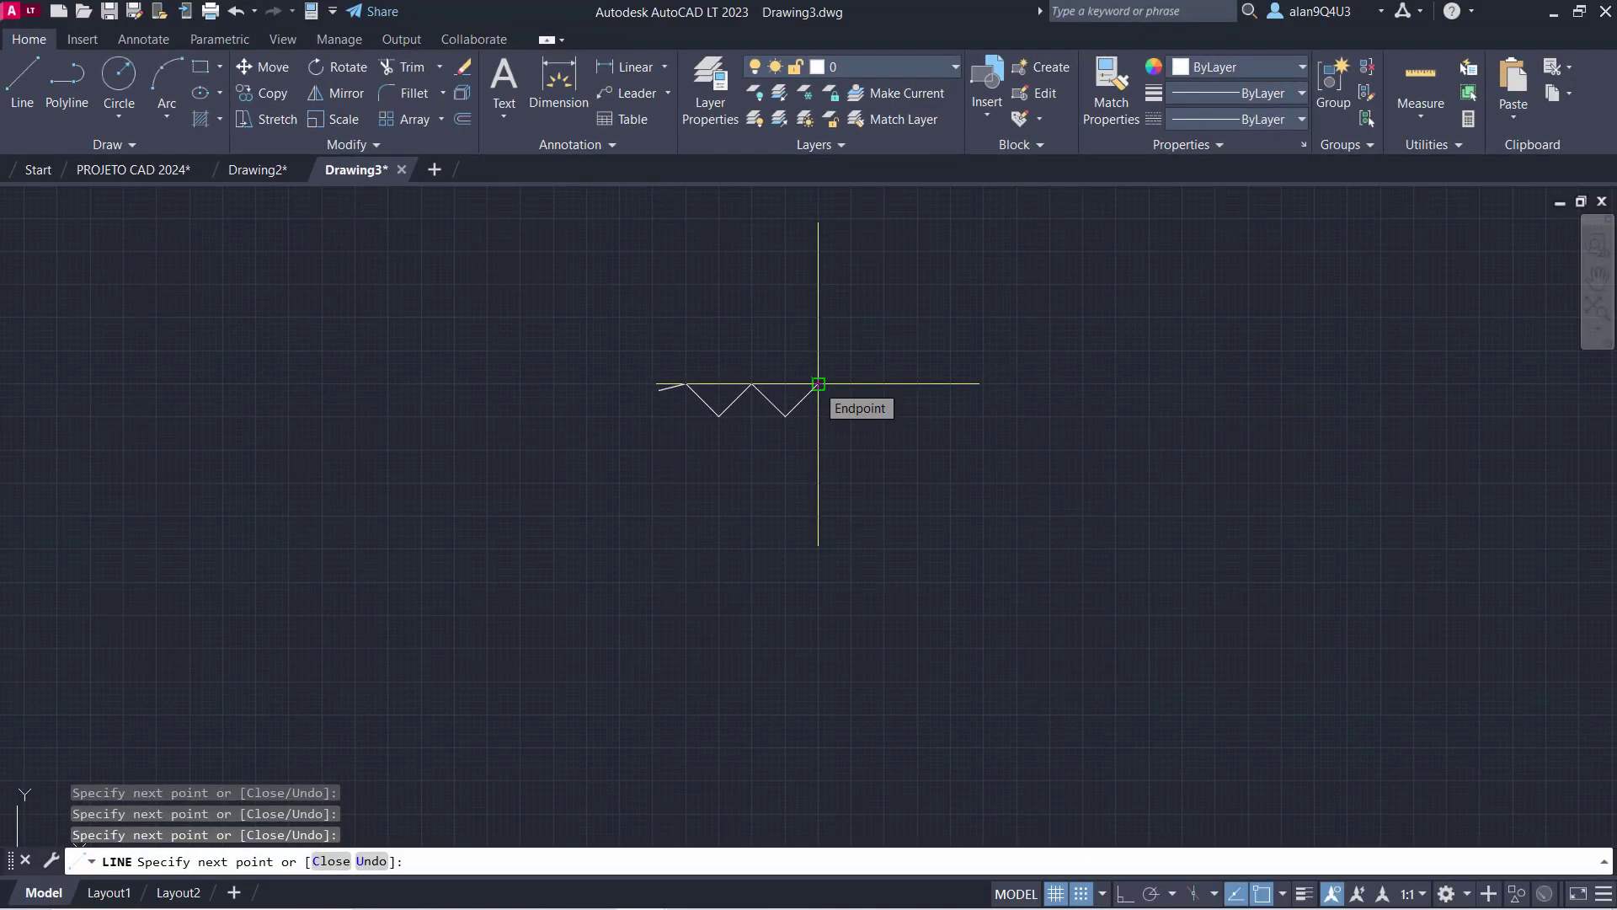
pyautogui.click(818, 384)
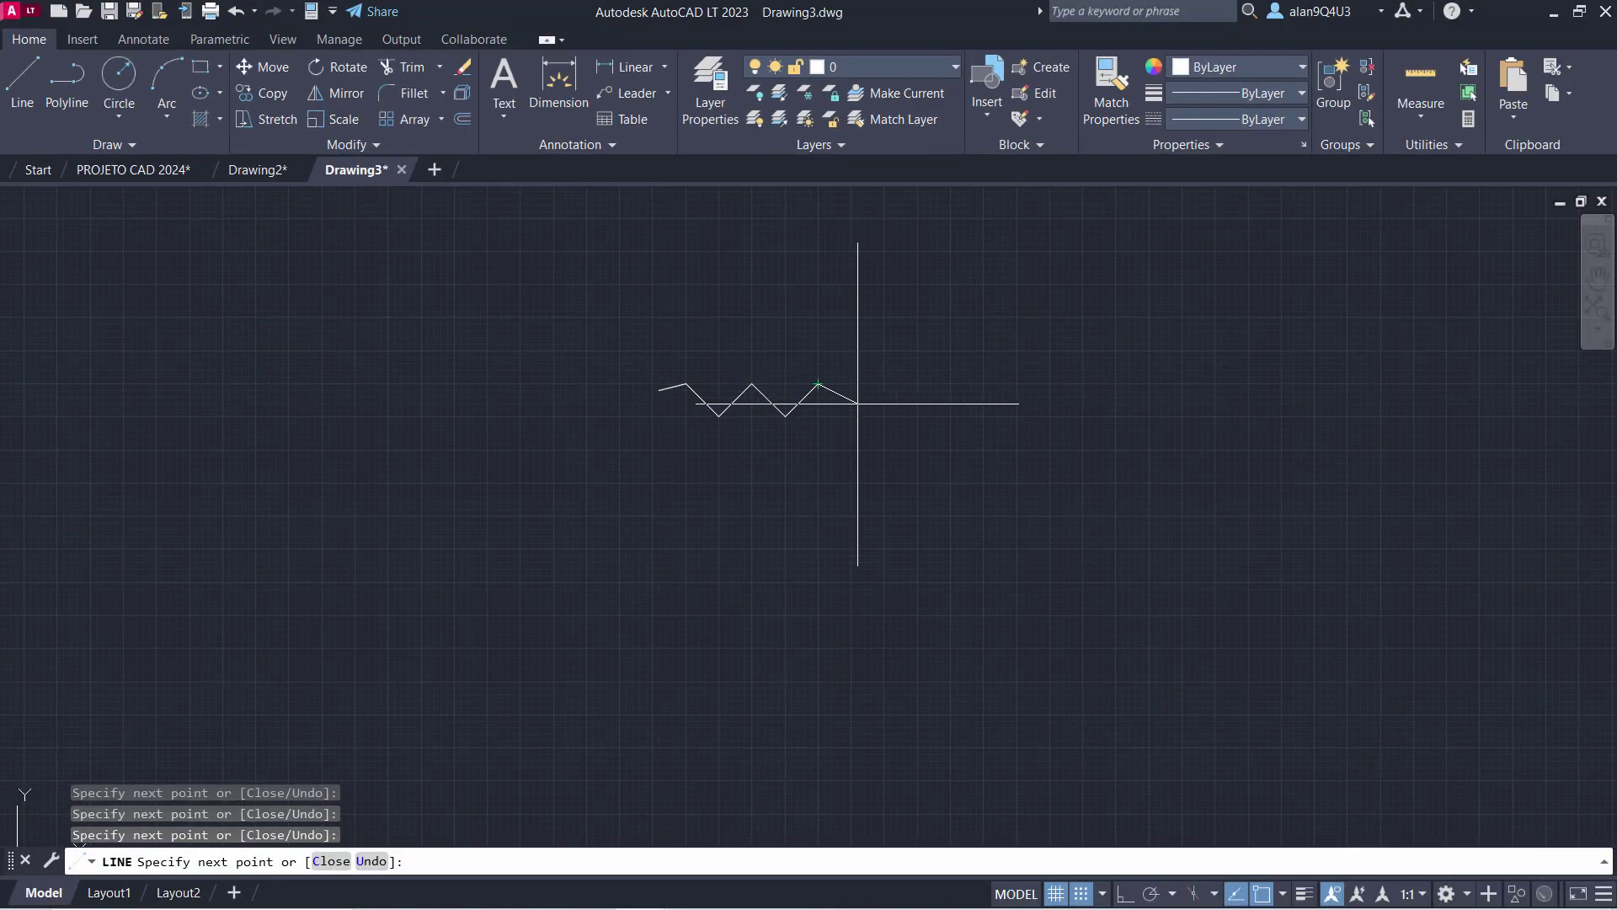
pyautogui.press('Escape')
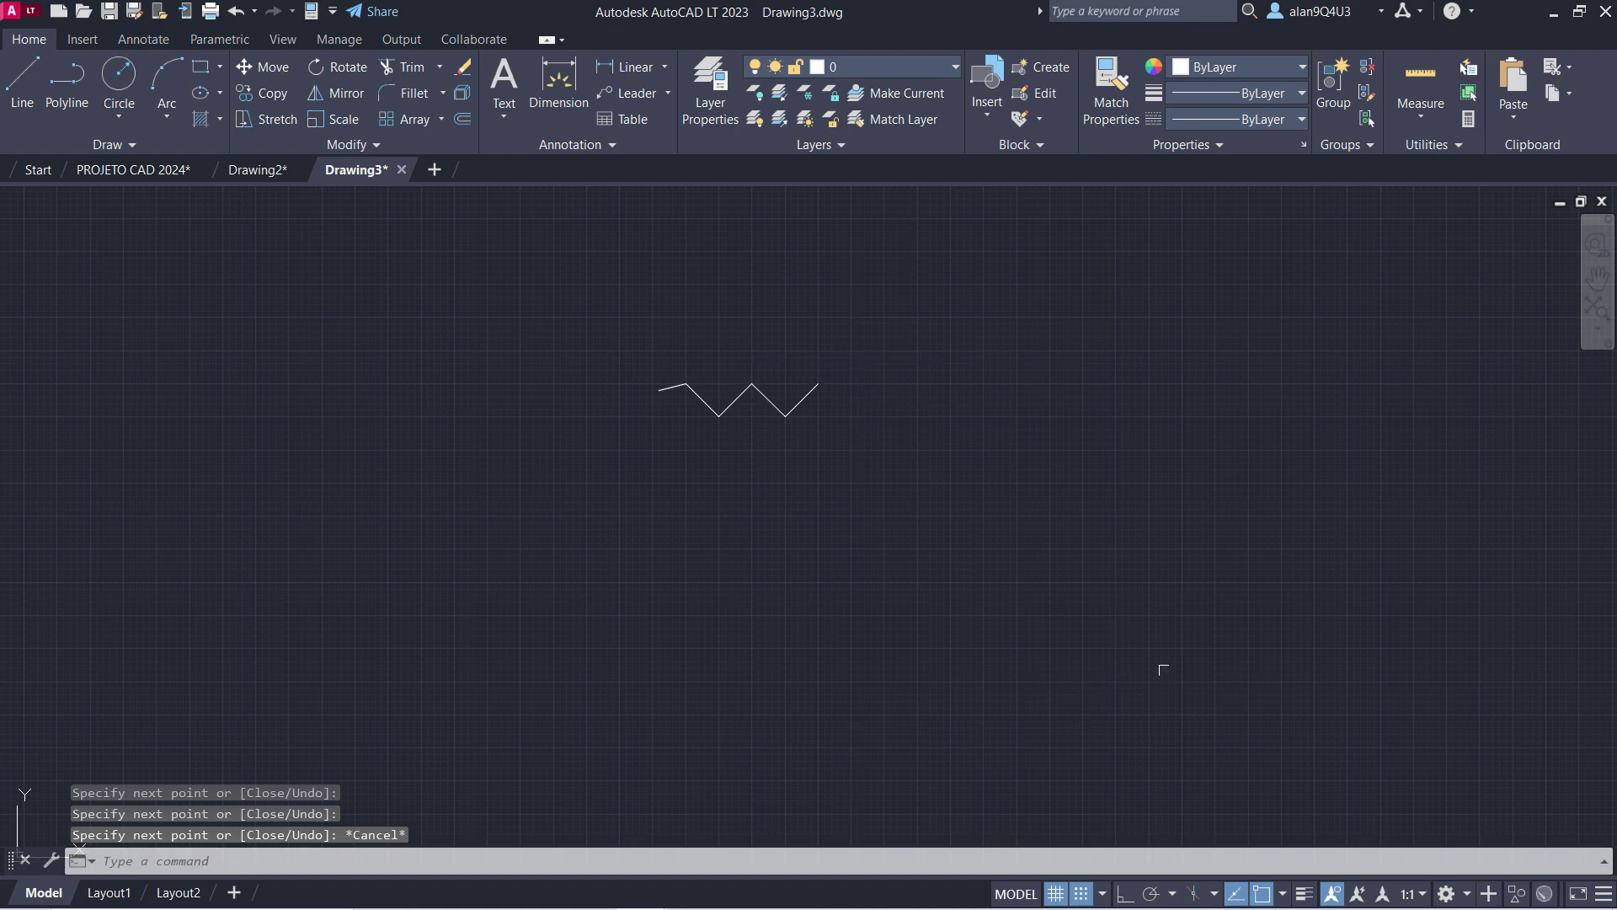
# Turn Grid and Snap off and erase the zigzag with a crossing selection.
pyautogui.click(1055, 892)
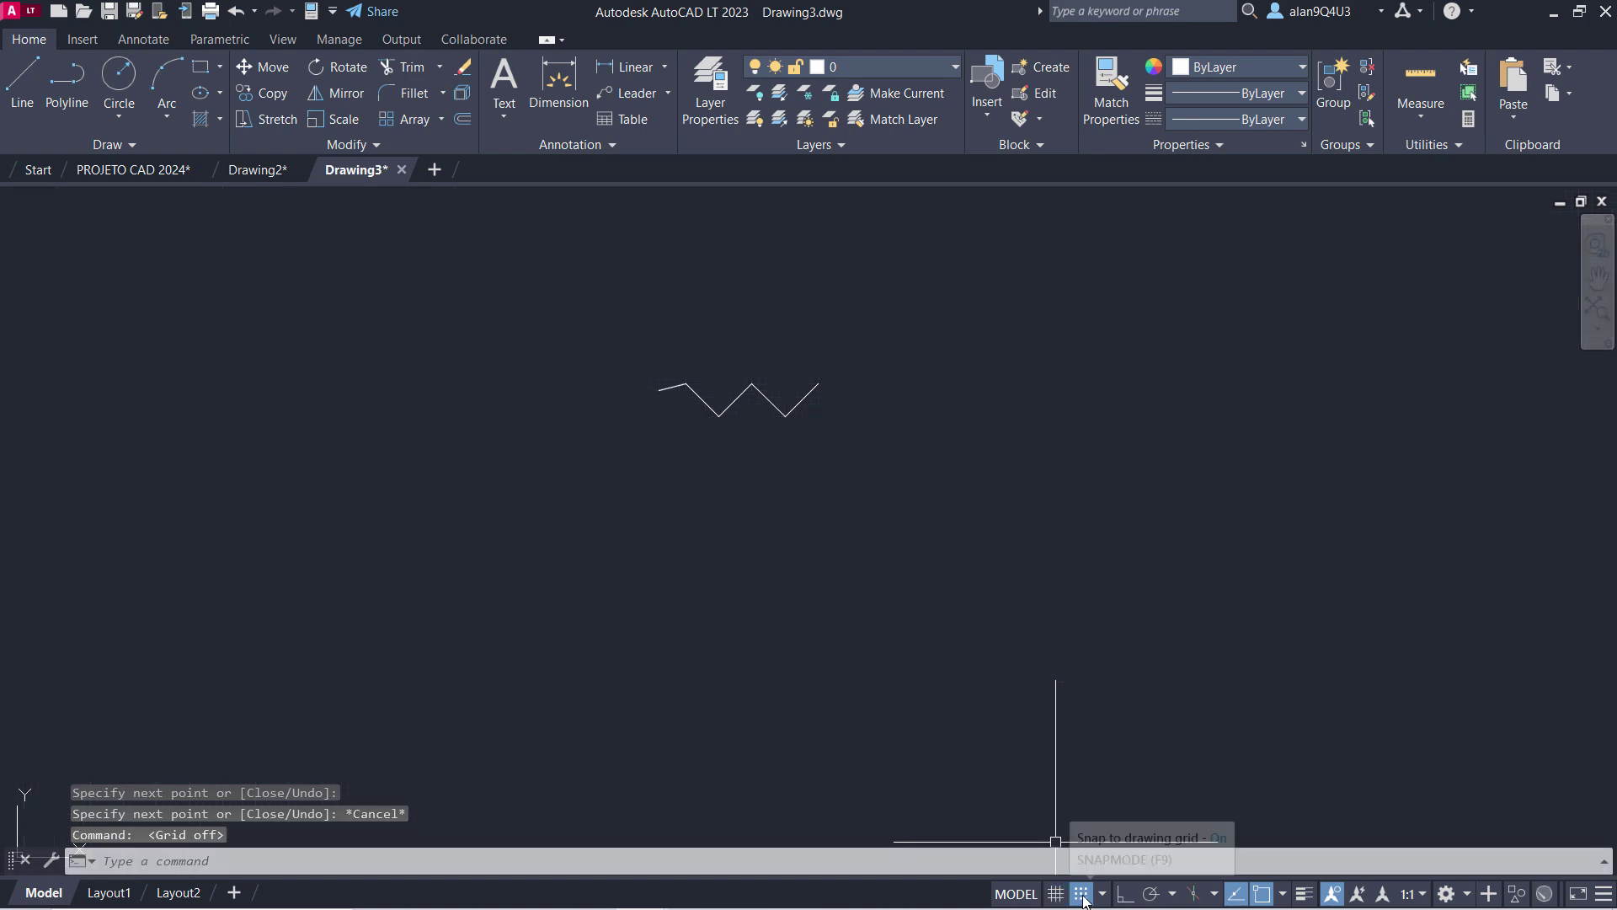
pyautogui.click(1081, 892)
pyautogui.click(859, 455)
pyautogui.click(618, 343)
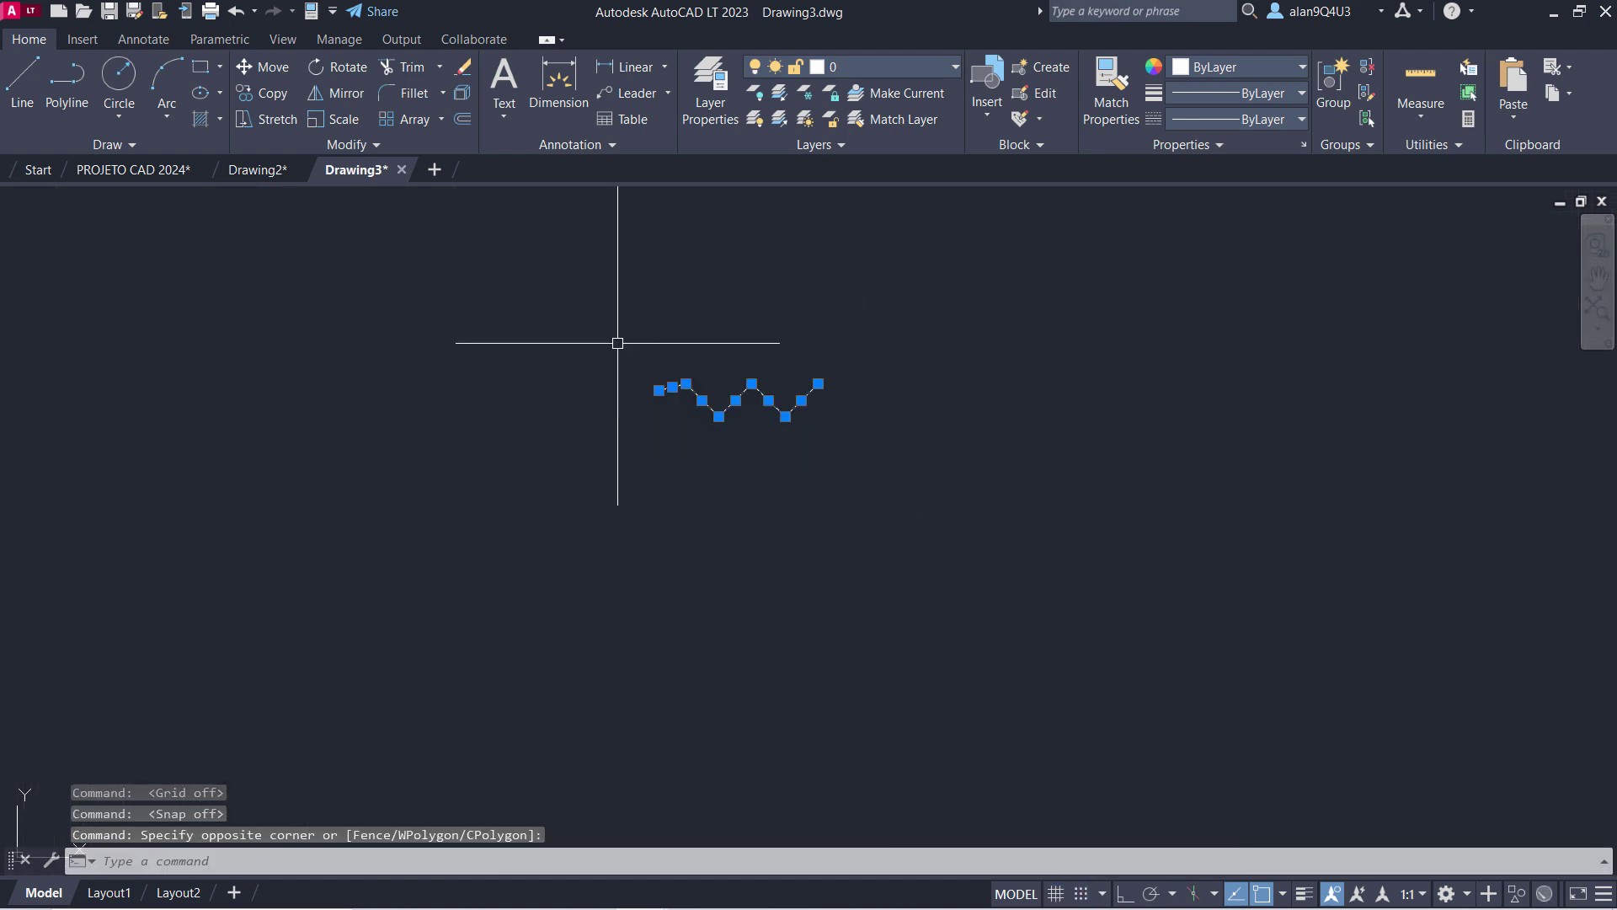
pyautogui.press('Delete')
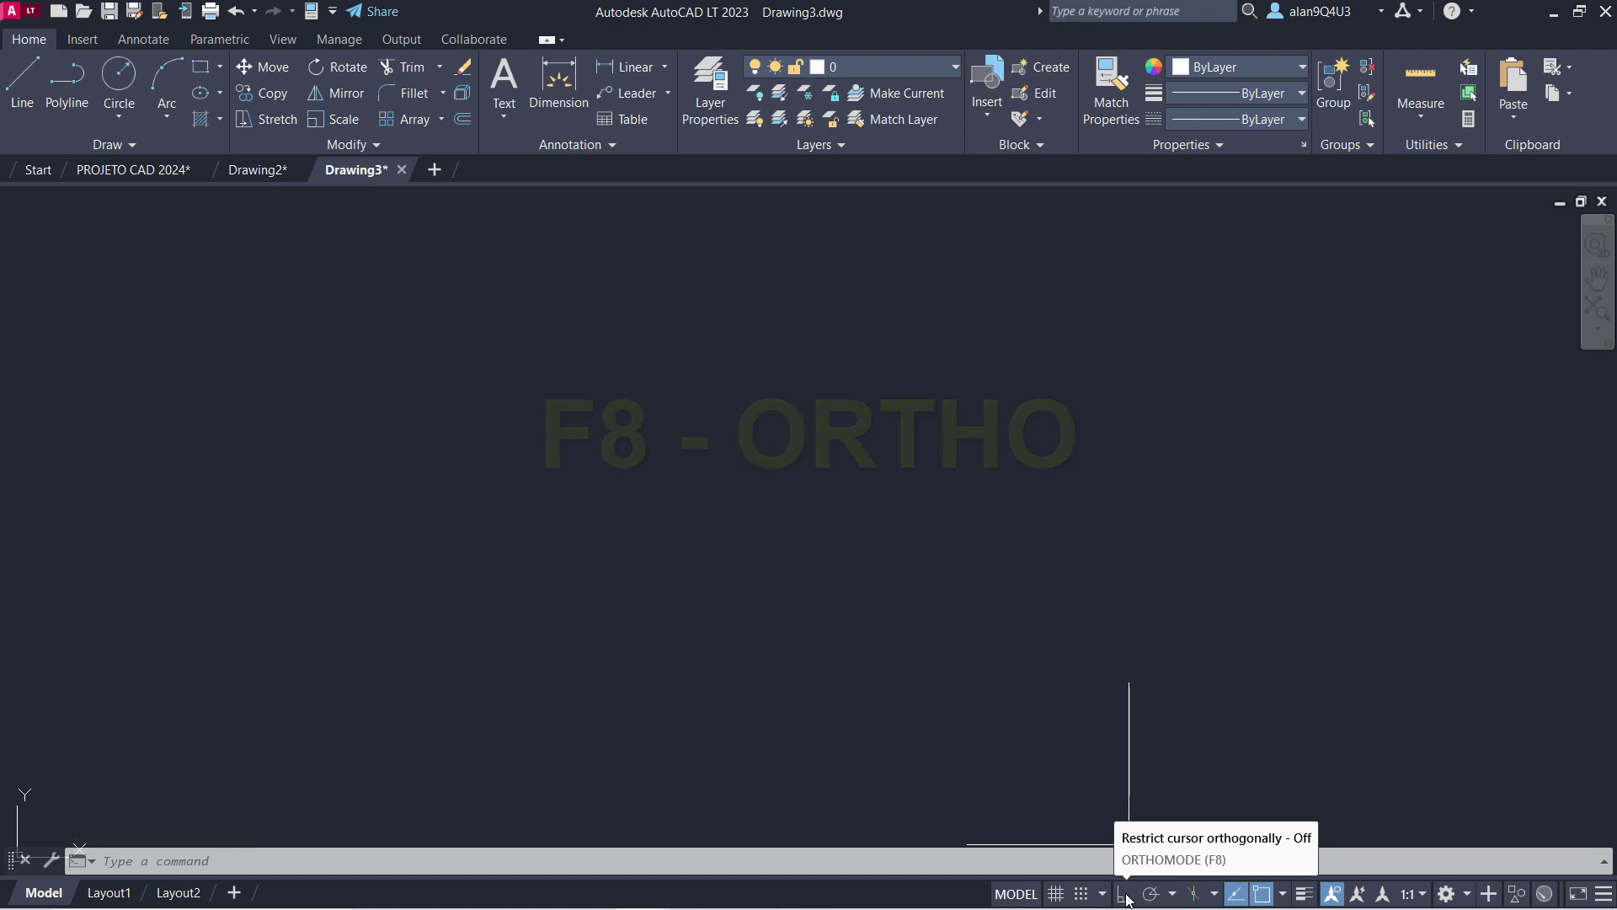
# Draw a new free-angle line chain from the lower left through several vertices to the right.
pyautogui.click(22, 84)
pyautogui.click(642, 601)
pyautogui.click(818, 518)
pyautogui.click(706, 420)
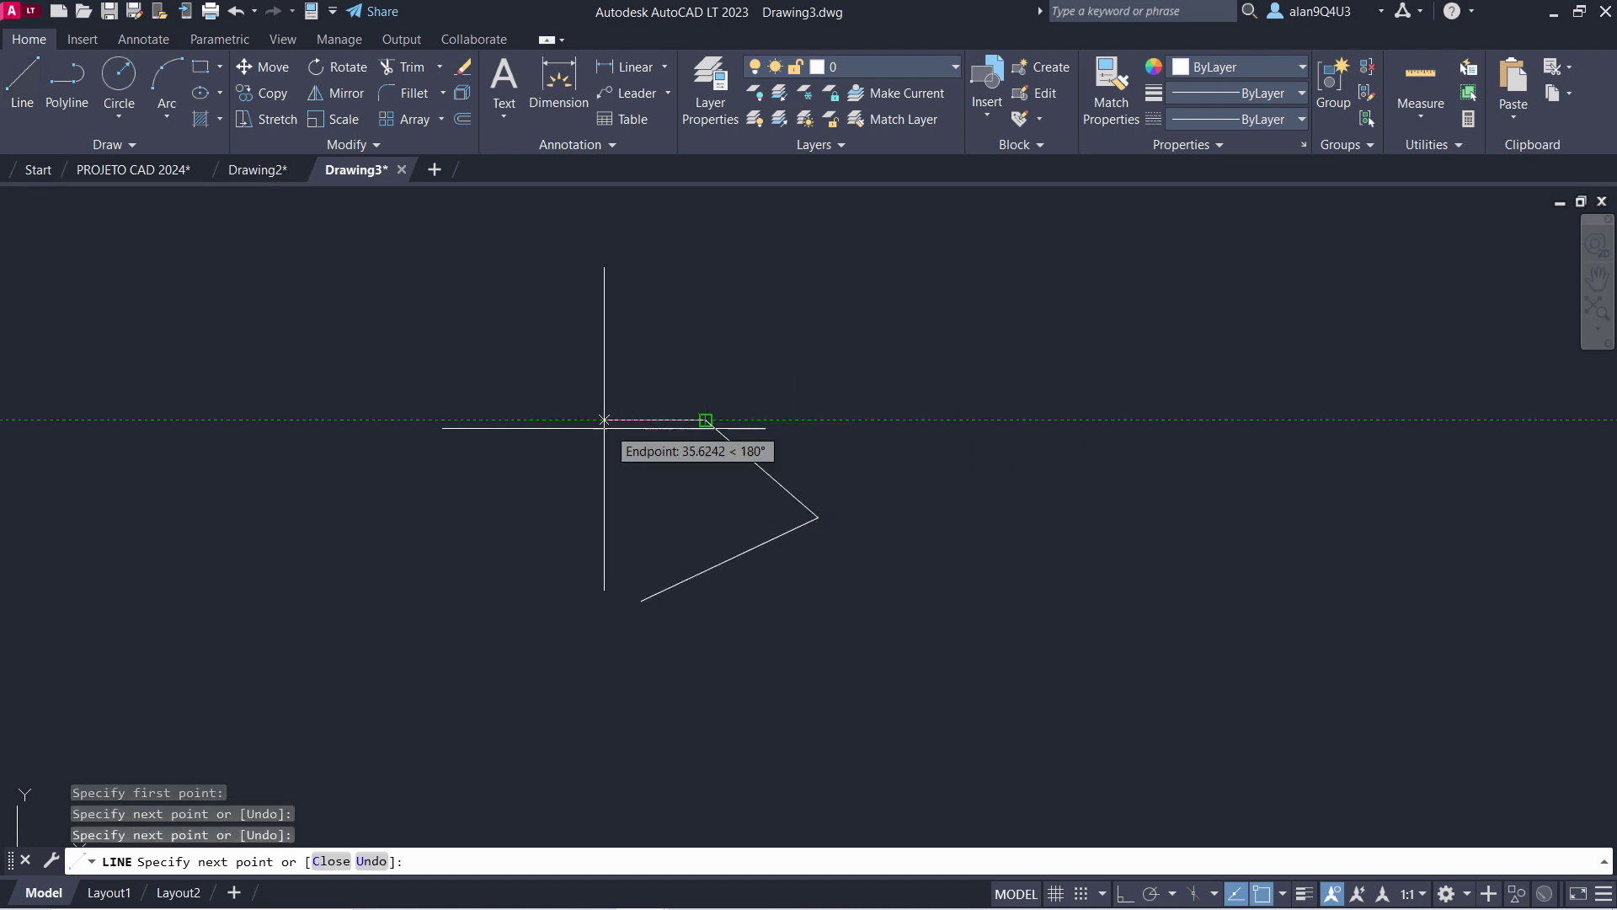
pyautogui.click(568, 486)
pyautogui.click(355, 442)
pyautogui.click(518, 362)
pyautogui.click(828, 324)
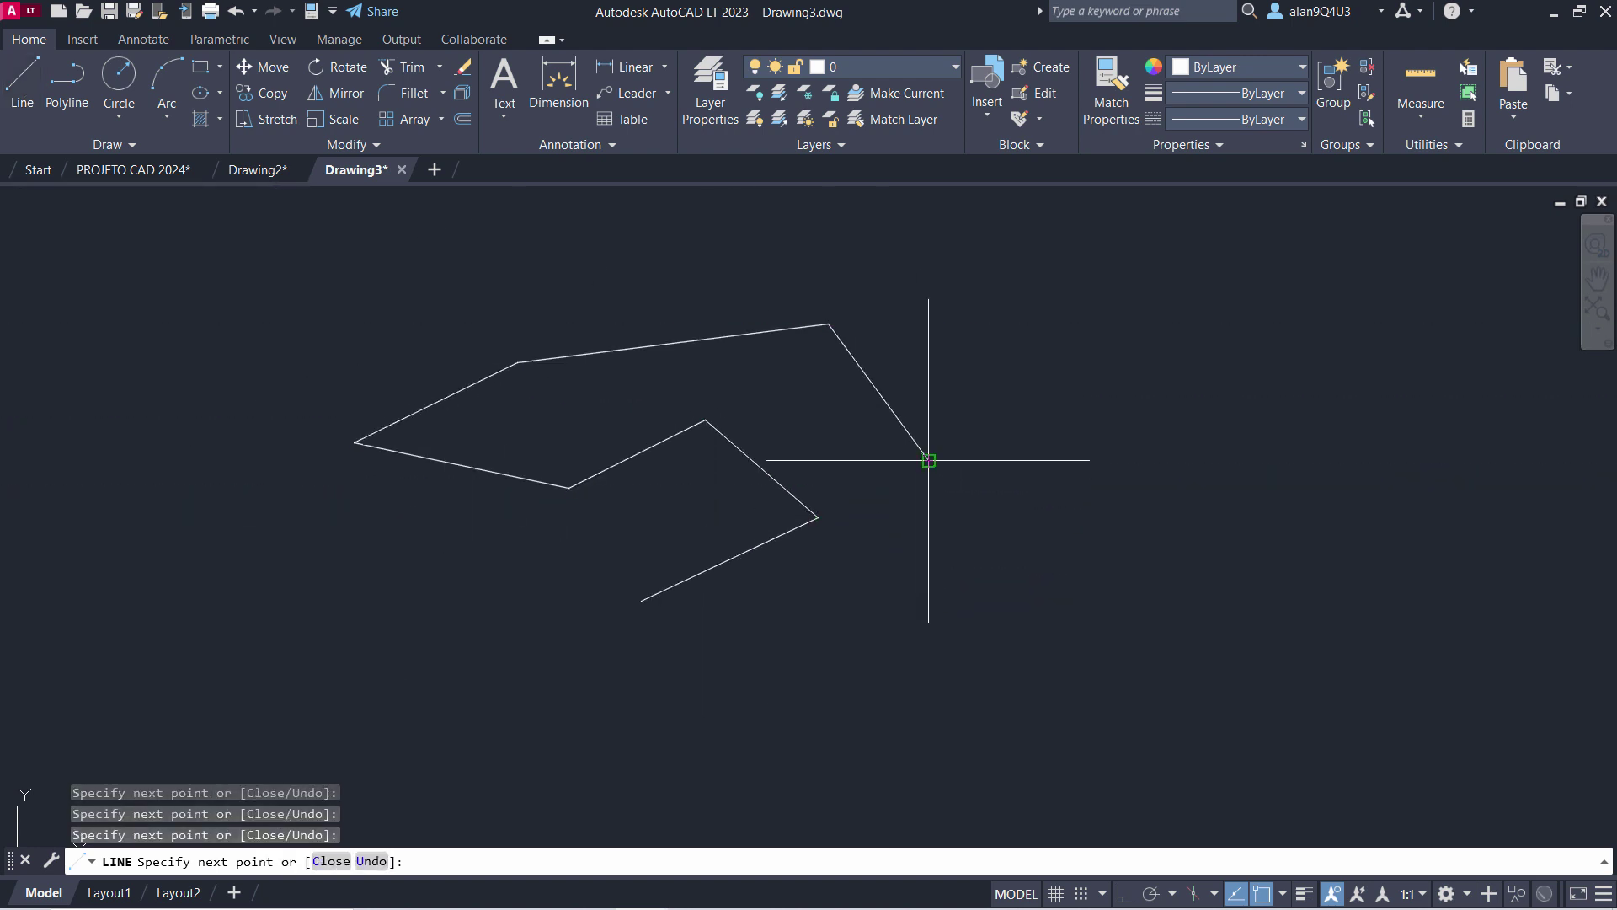
pyautogui.click(928, 461)
# With Ortho on, finish the chain with a right-angled open box on the right.
pyautogui.press('F8')
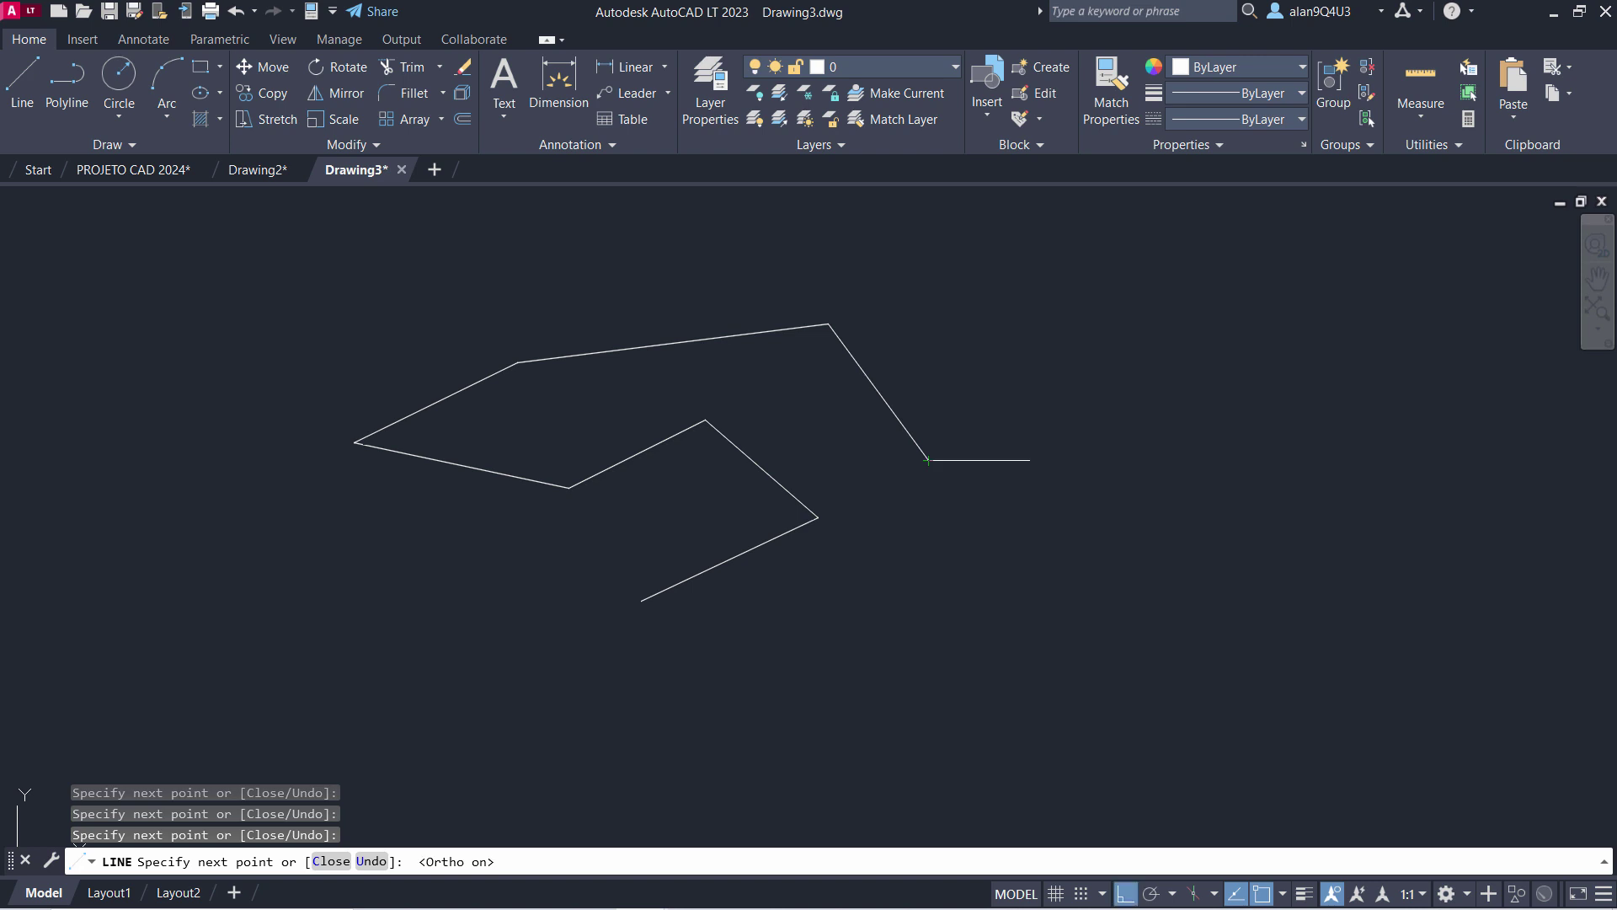
pyautogui.click(1209, 395)
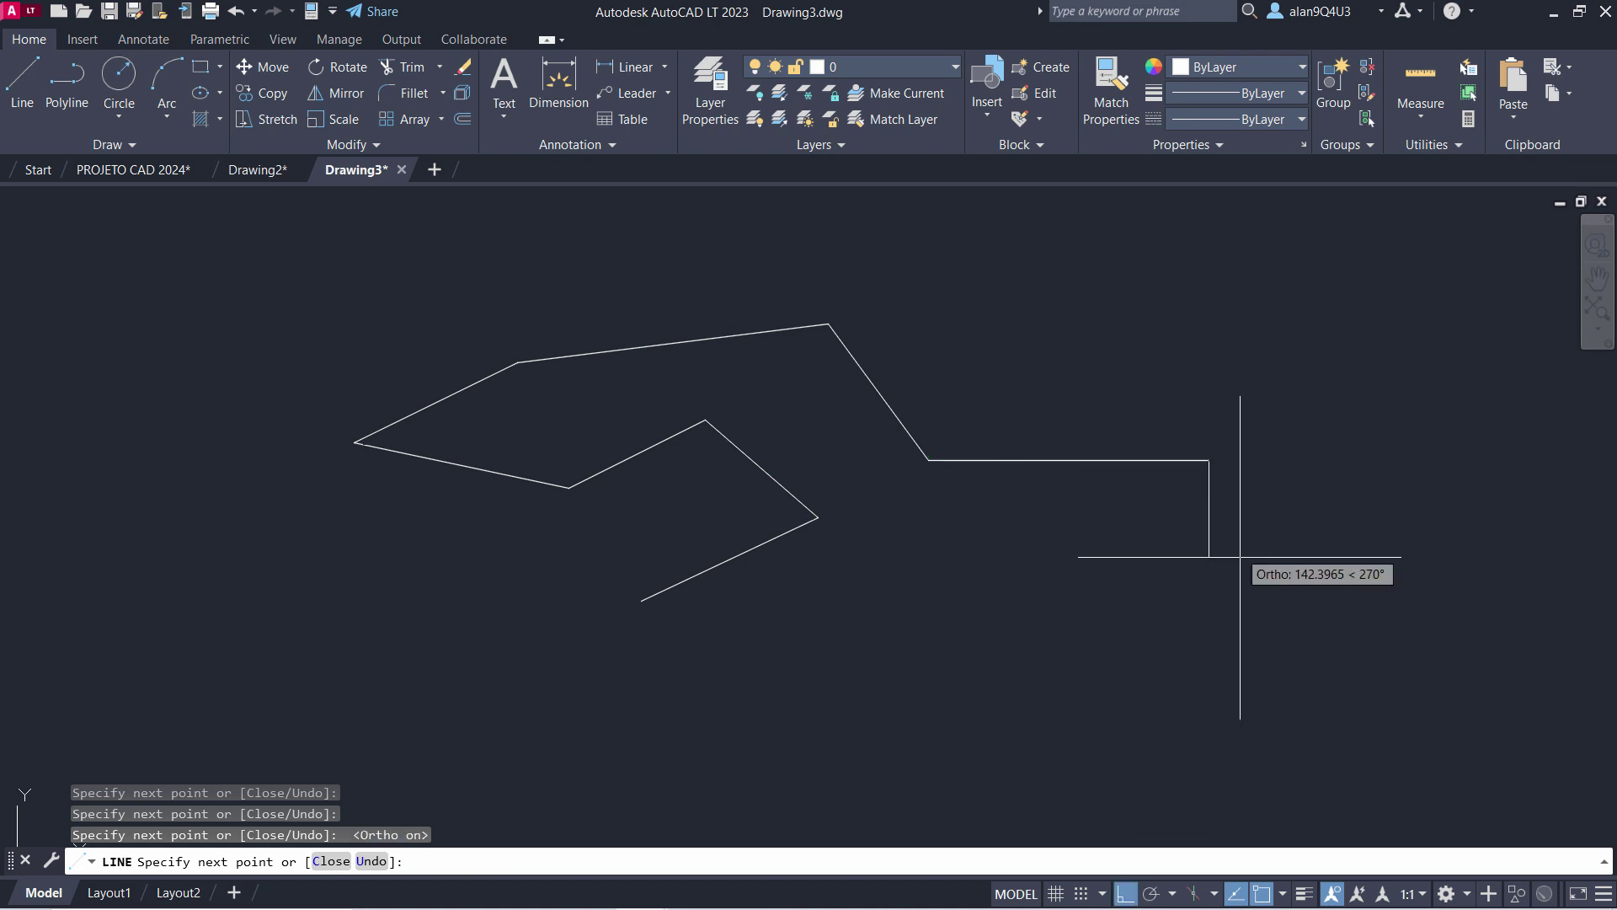
pyautogui.click(1264, 664)
pyautogui.click(997, 665)
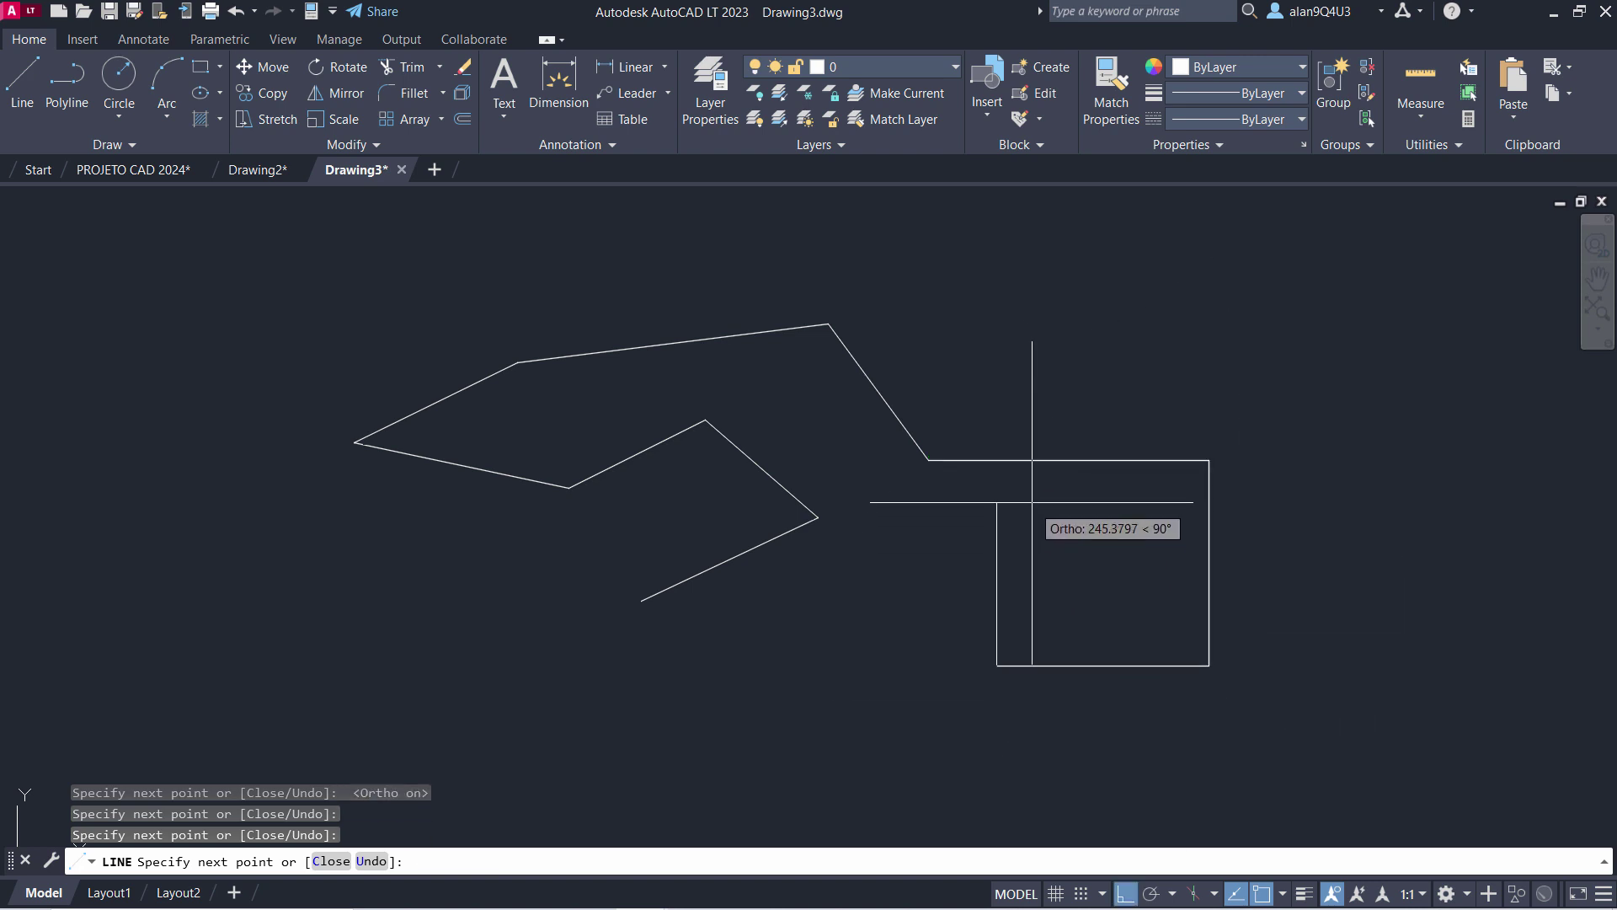
pyautogui.click(1005, 496)
pyautogui.press('Return')
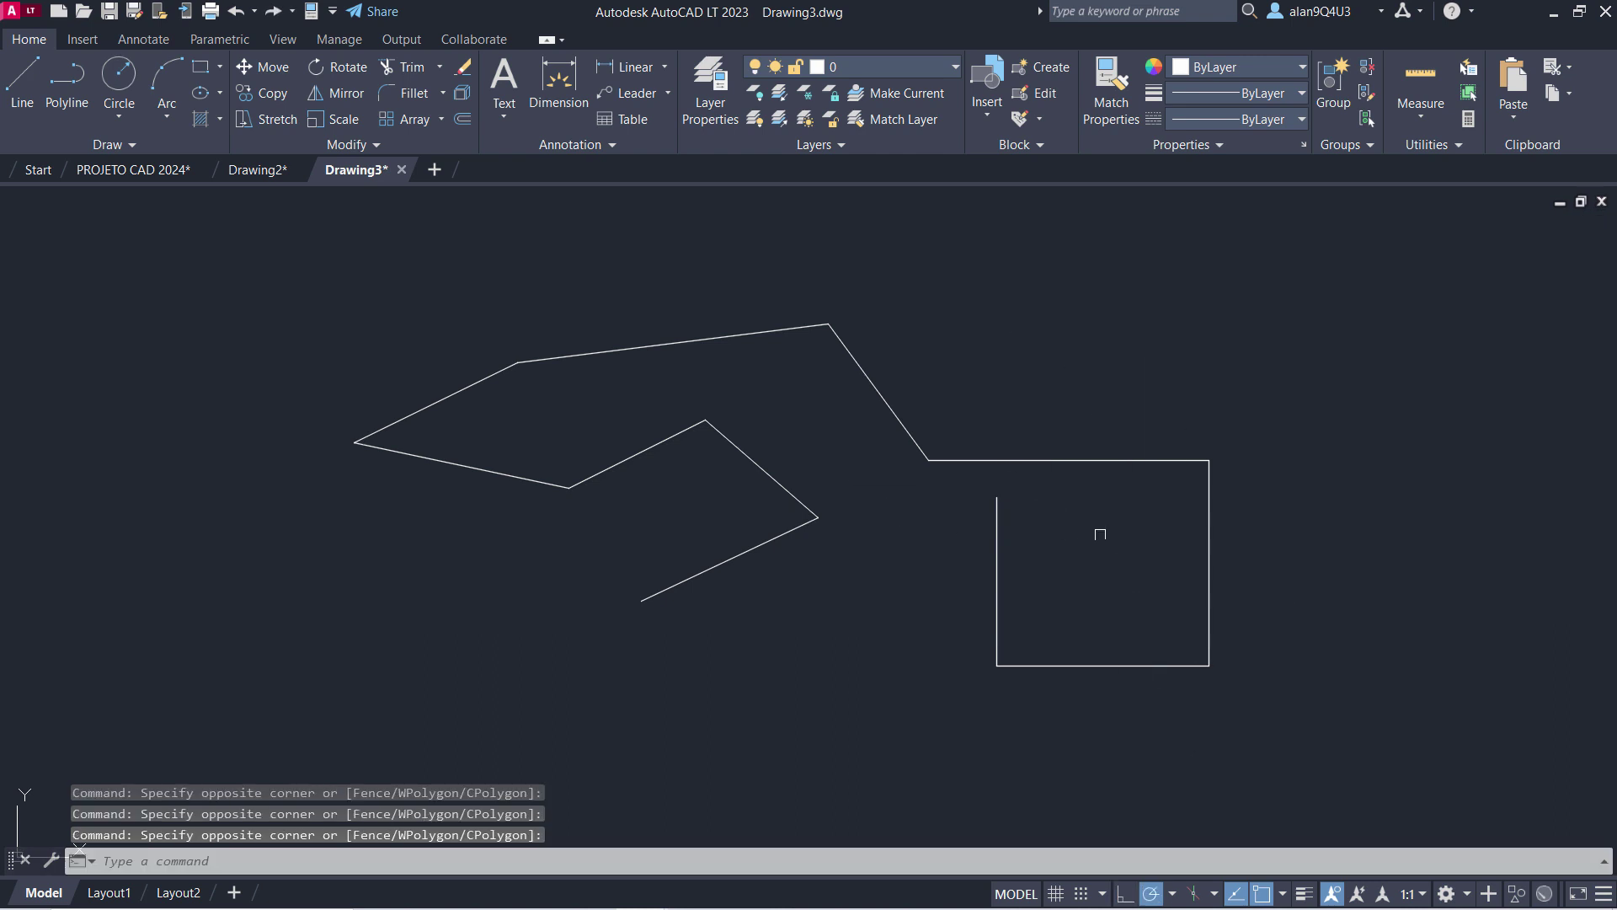
# Set polar tracking to 30-degree increments and start a new line near the bottom.
pyautogui.click(1174, 896)
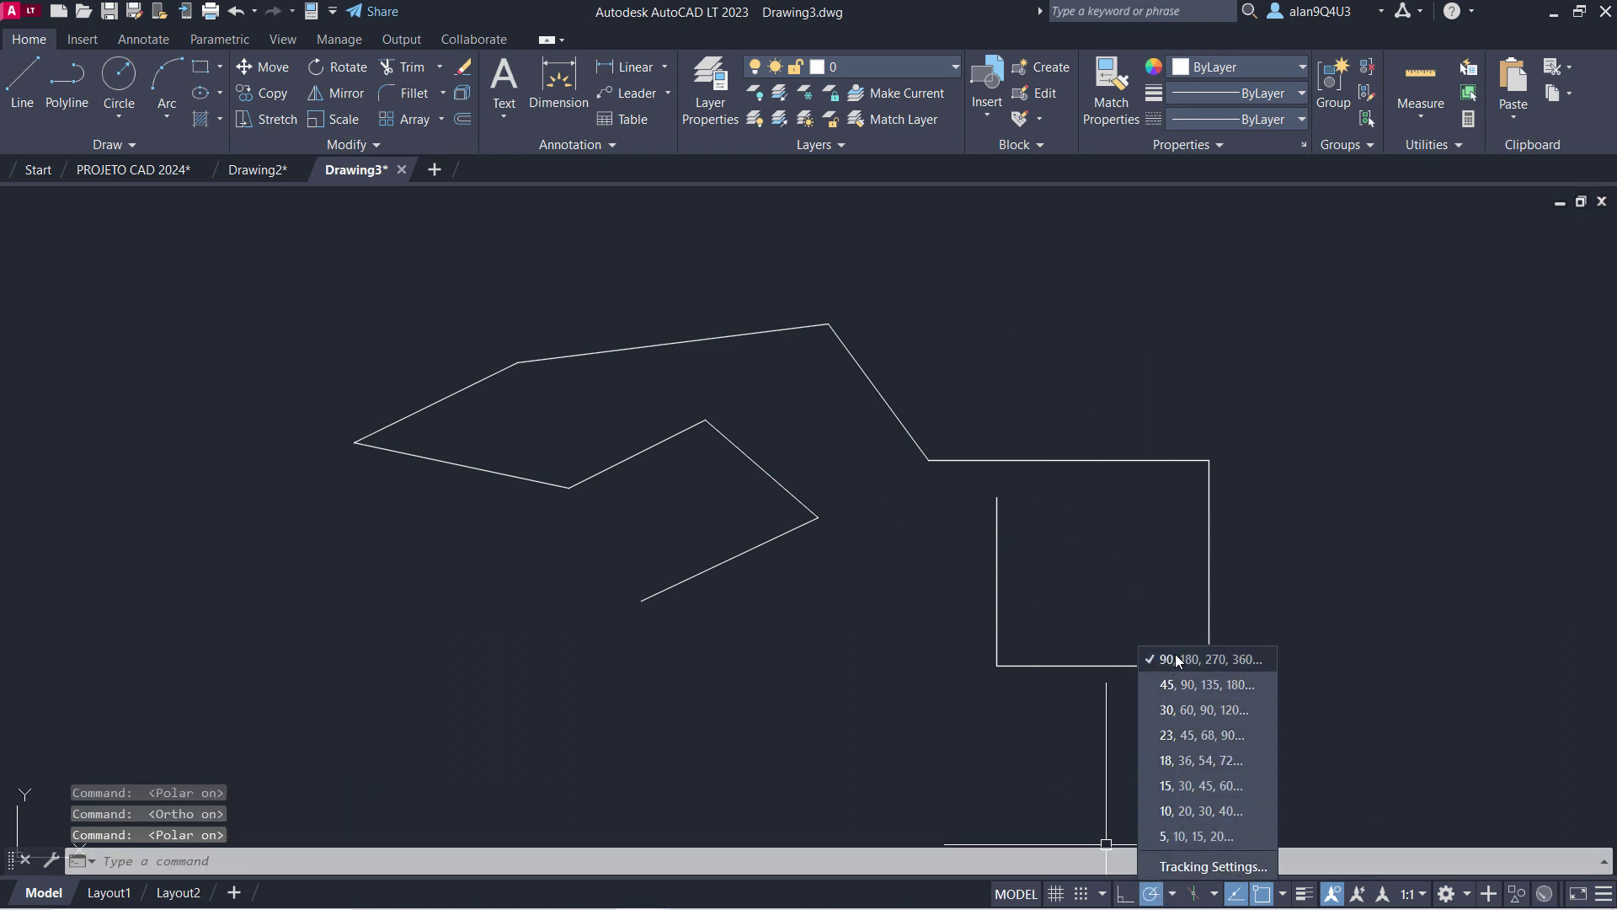
pyautogui.click(1186, 707)
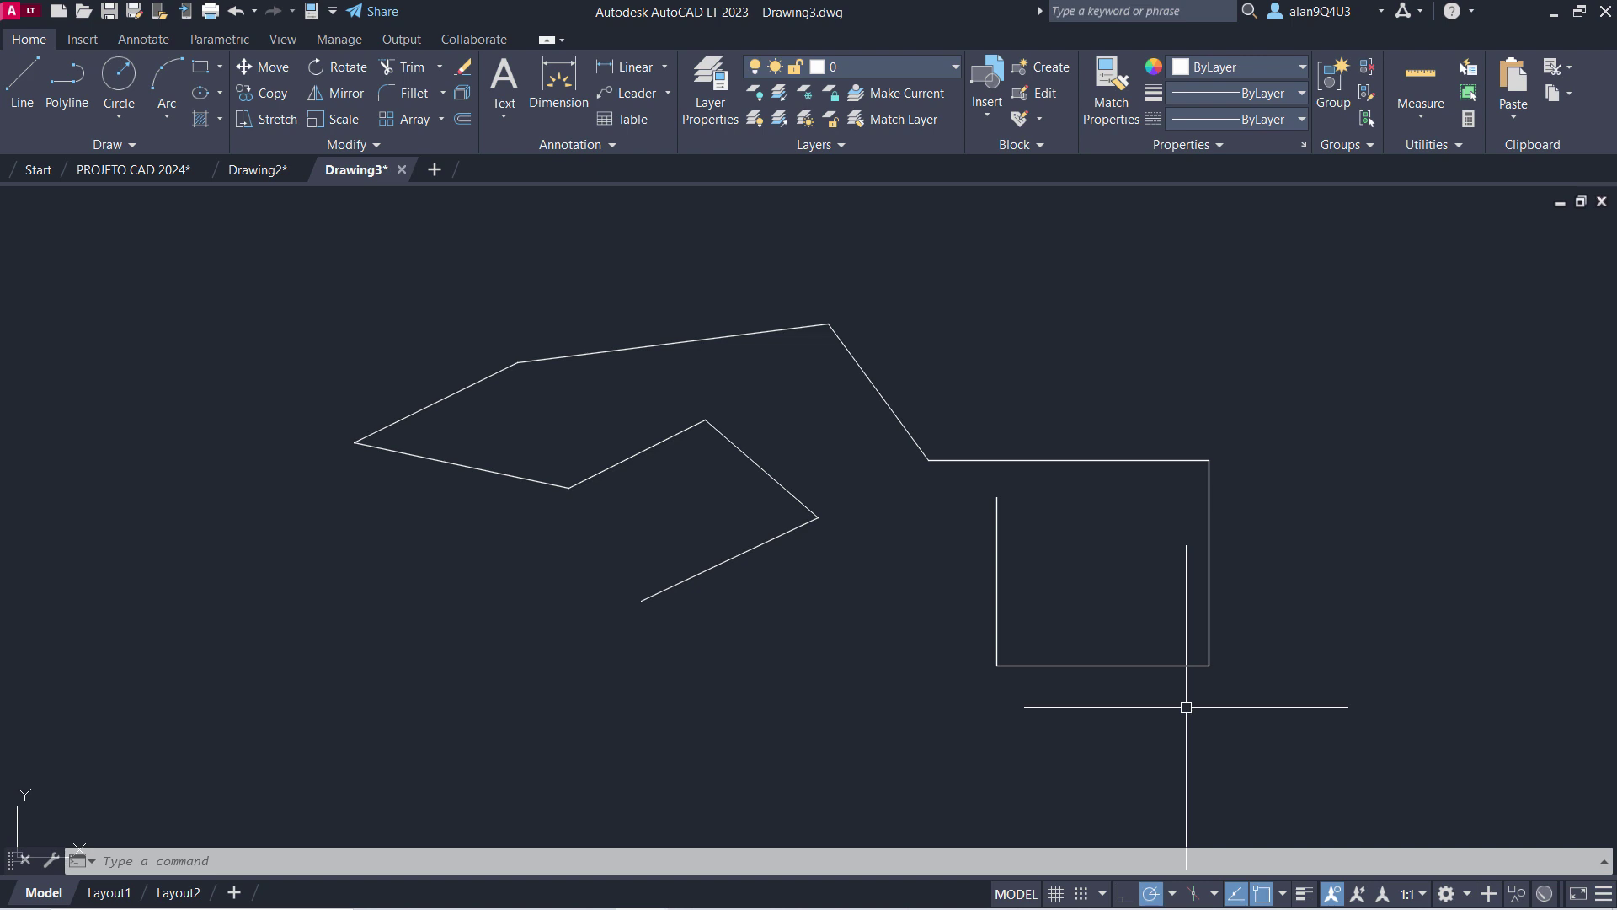
pyautogui.click(37, 86)
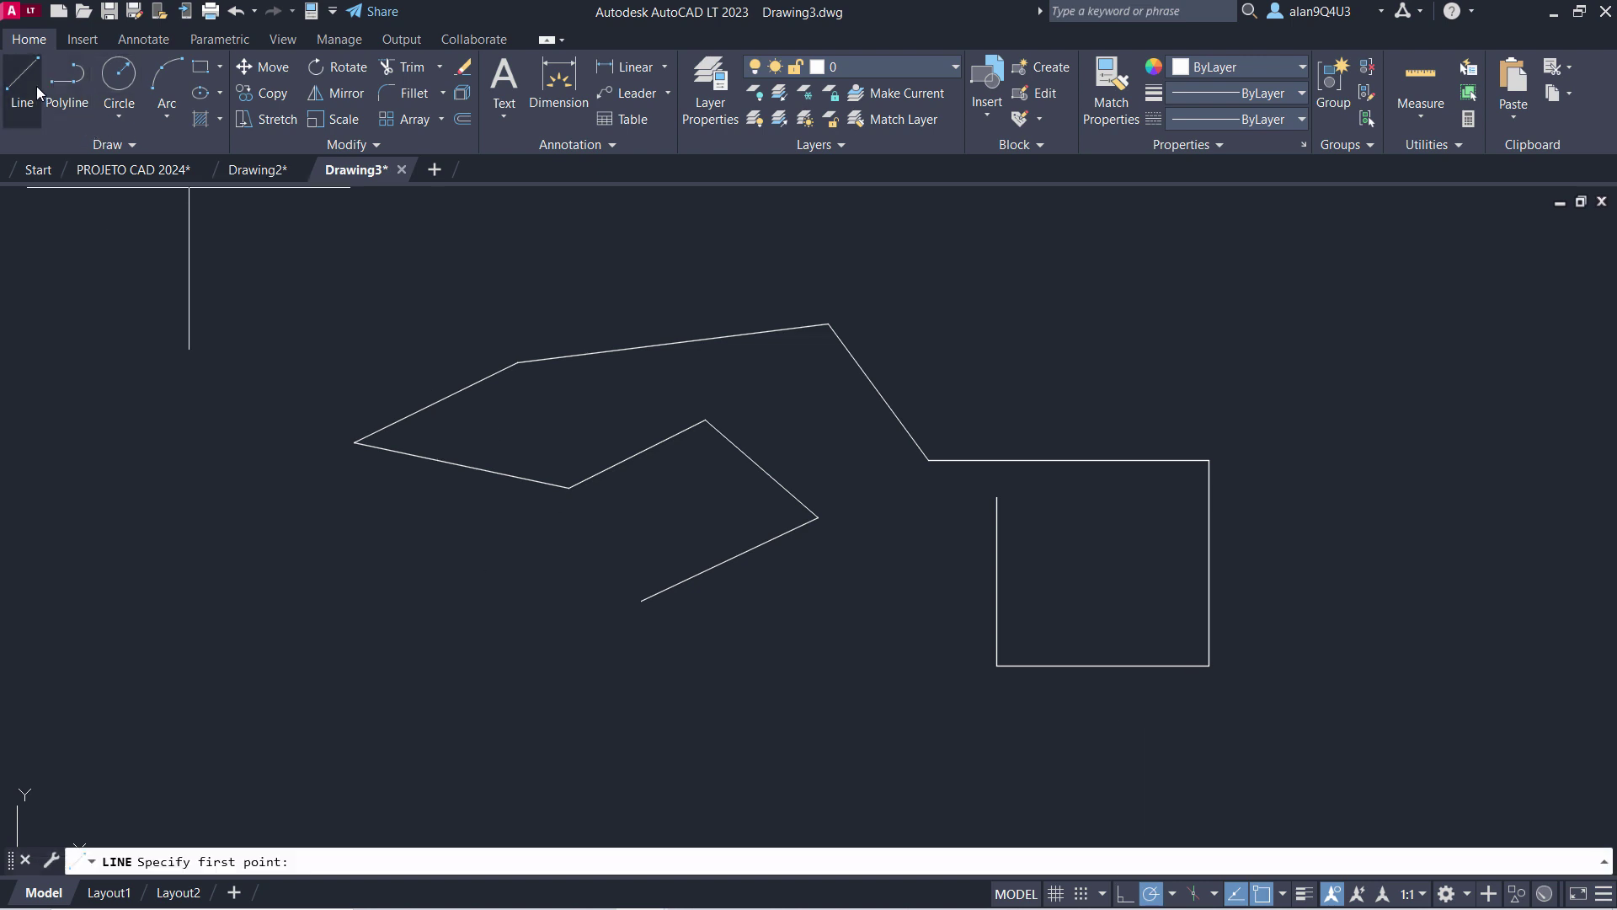
pyautogui.click(743, 741)
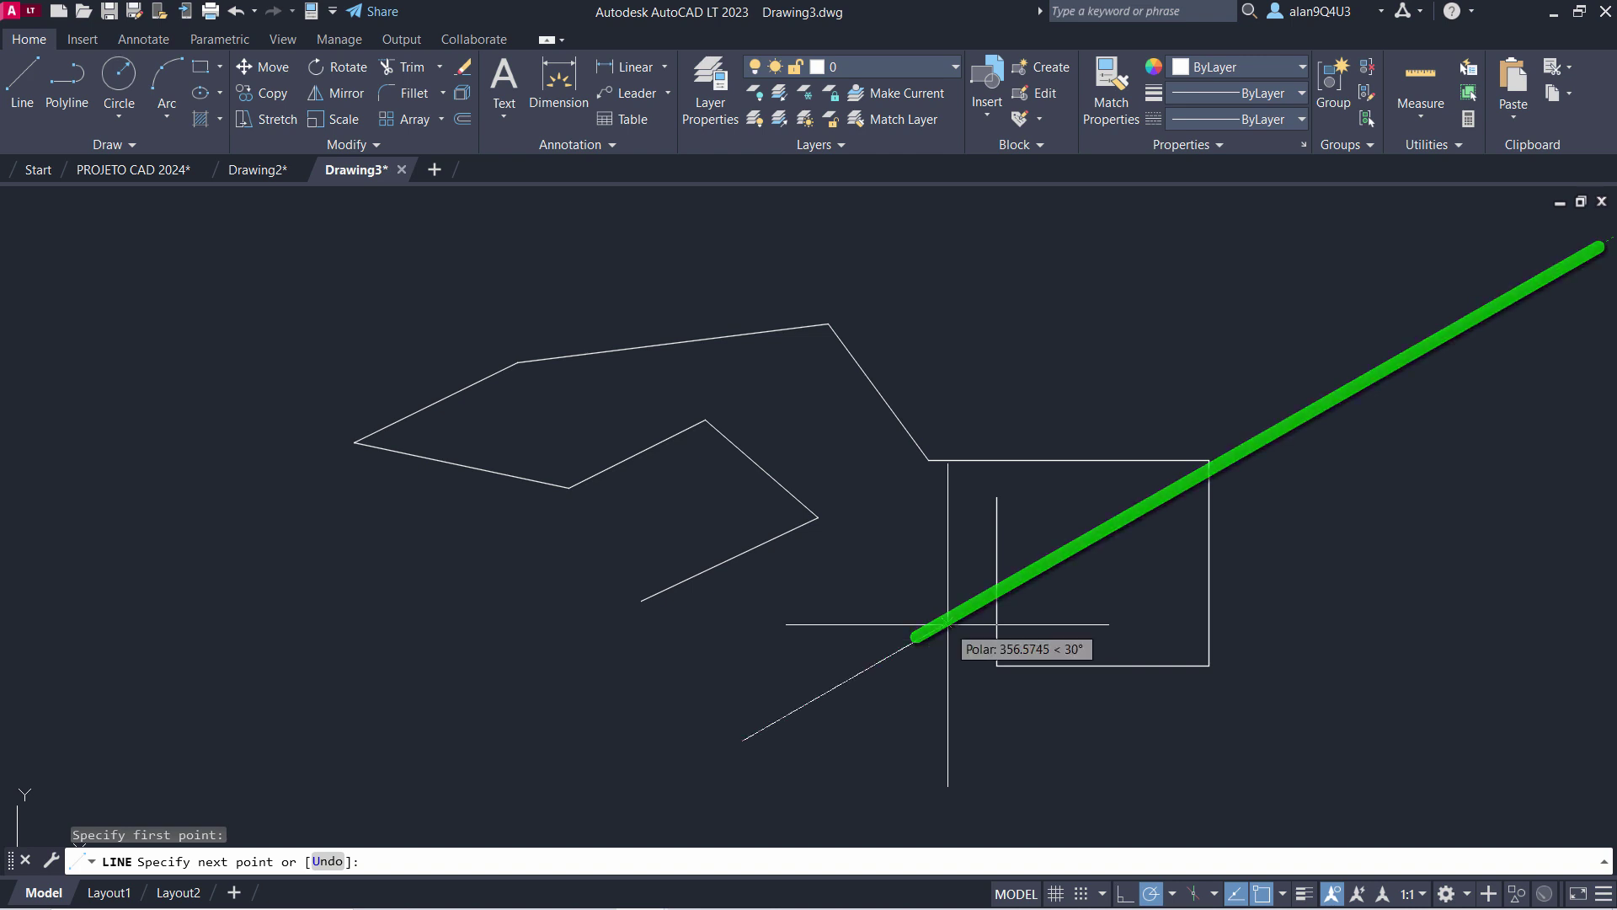
# Draw tracked segments, one at 120°, ending with a long diagonal to the lower left, then go to the Start page.
pyautogui.click(861, 674)
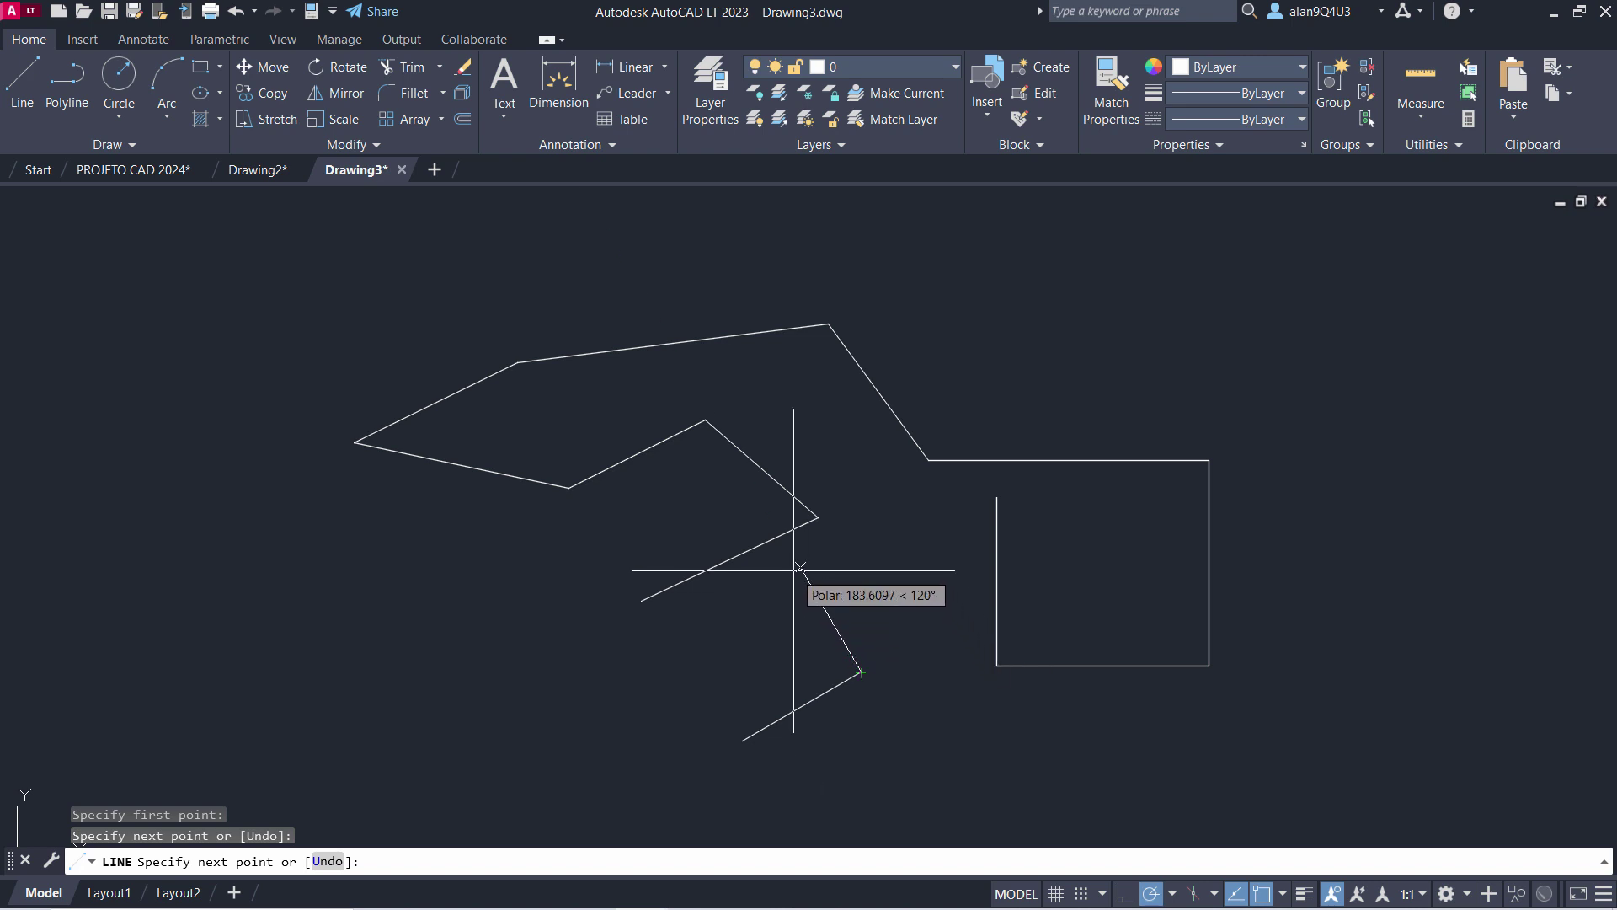
pyautogui.click(796, 569)
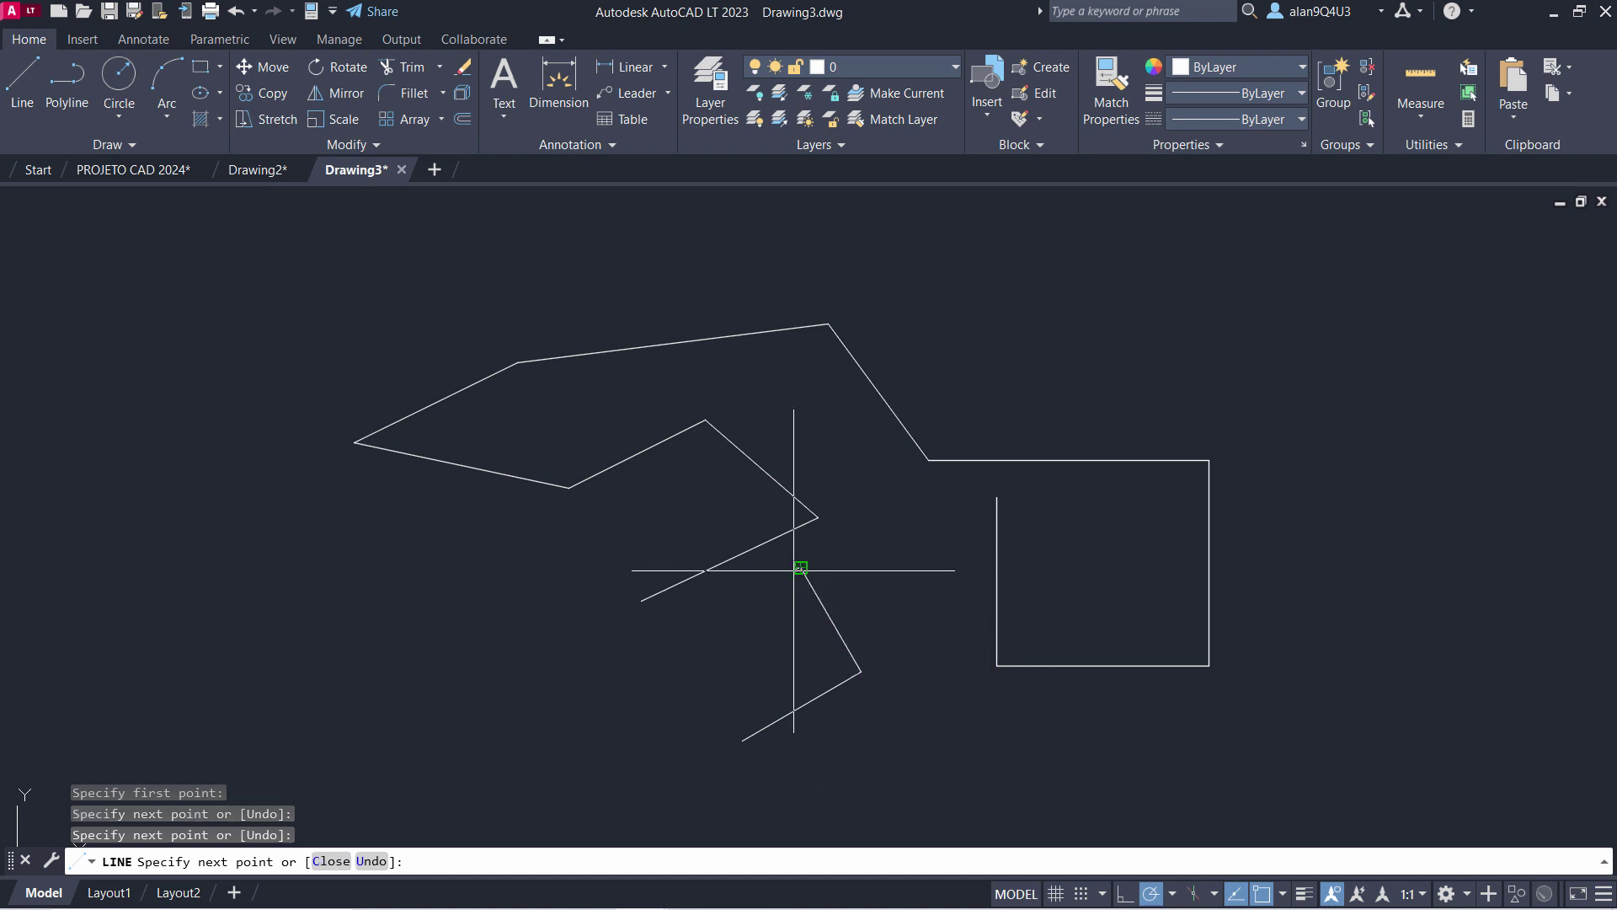
pyautogui.click(485, 749)
pyautogui.press('Return')
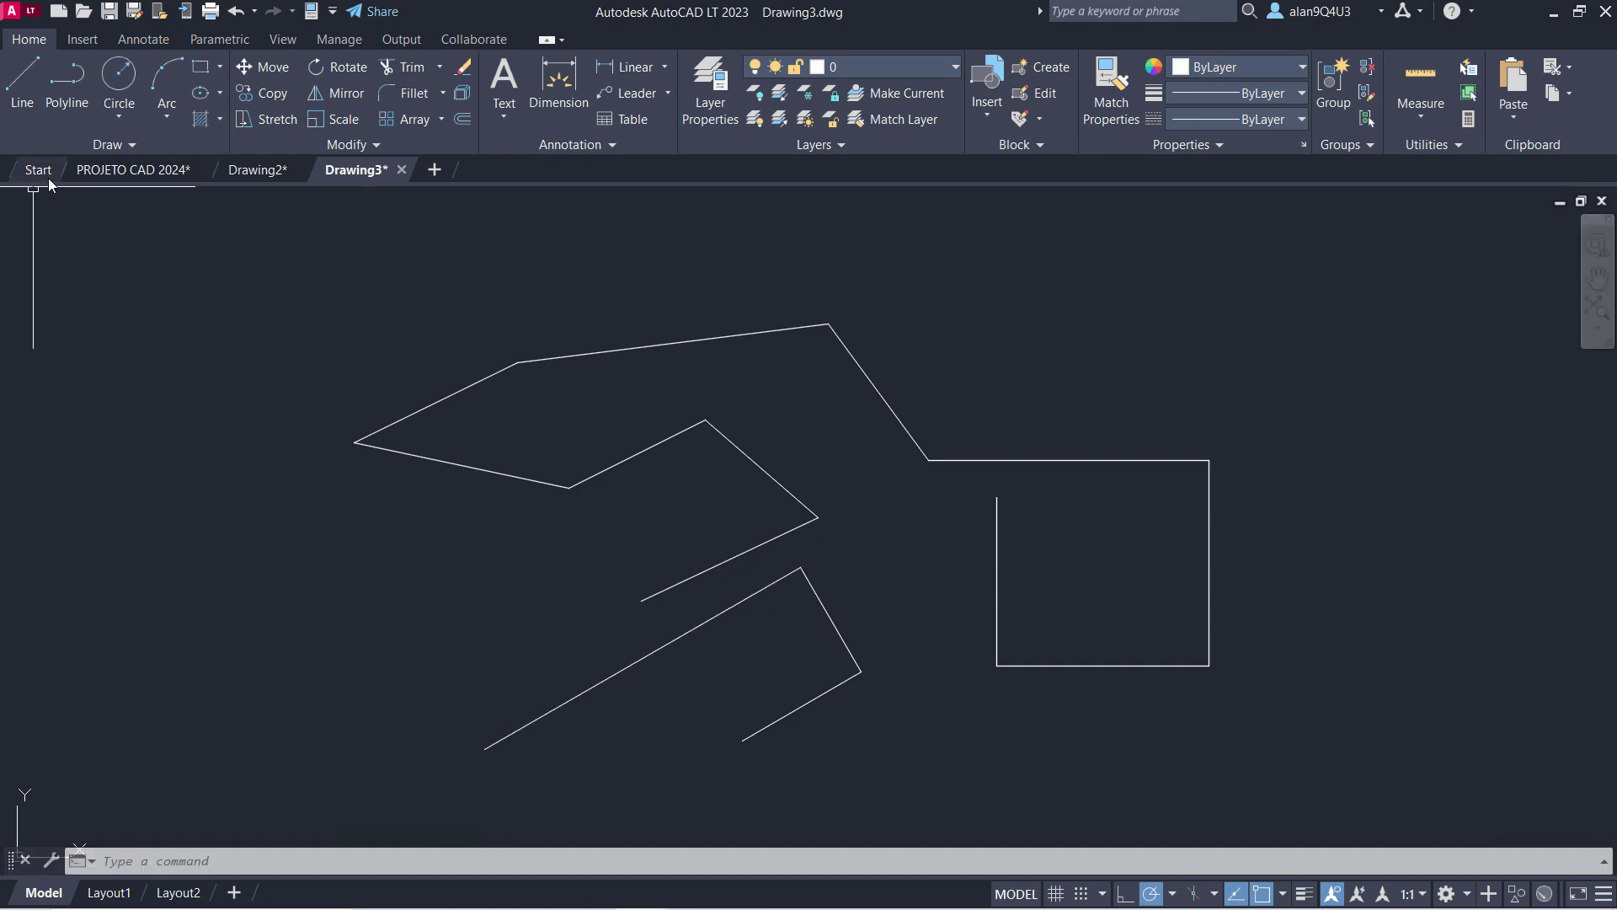
pyautogui.click(39, 170)
pyautogui.scroll(-1, 794, 497)
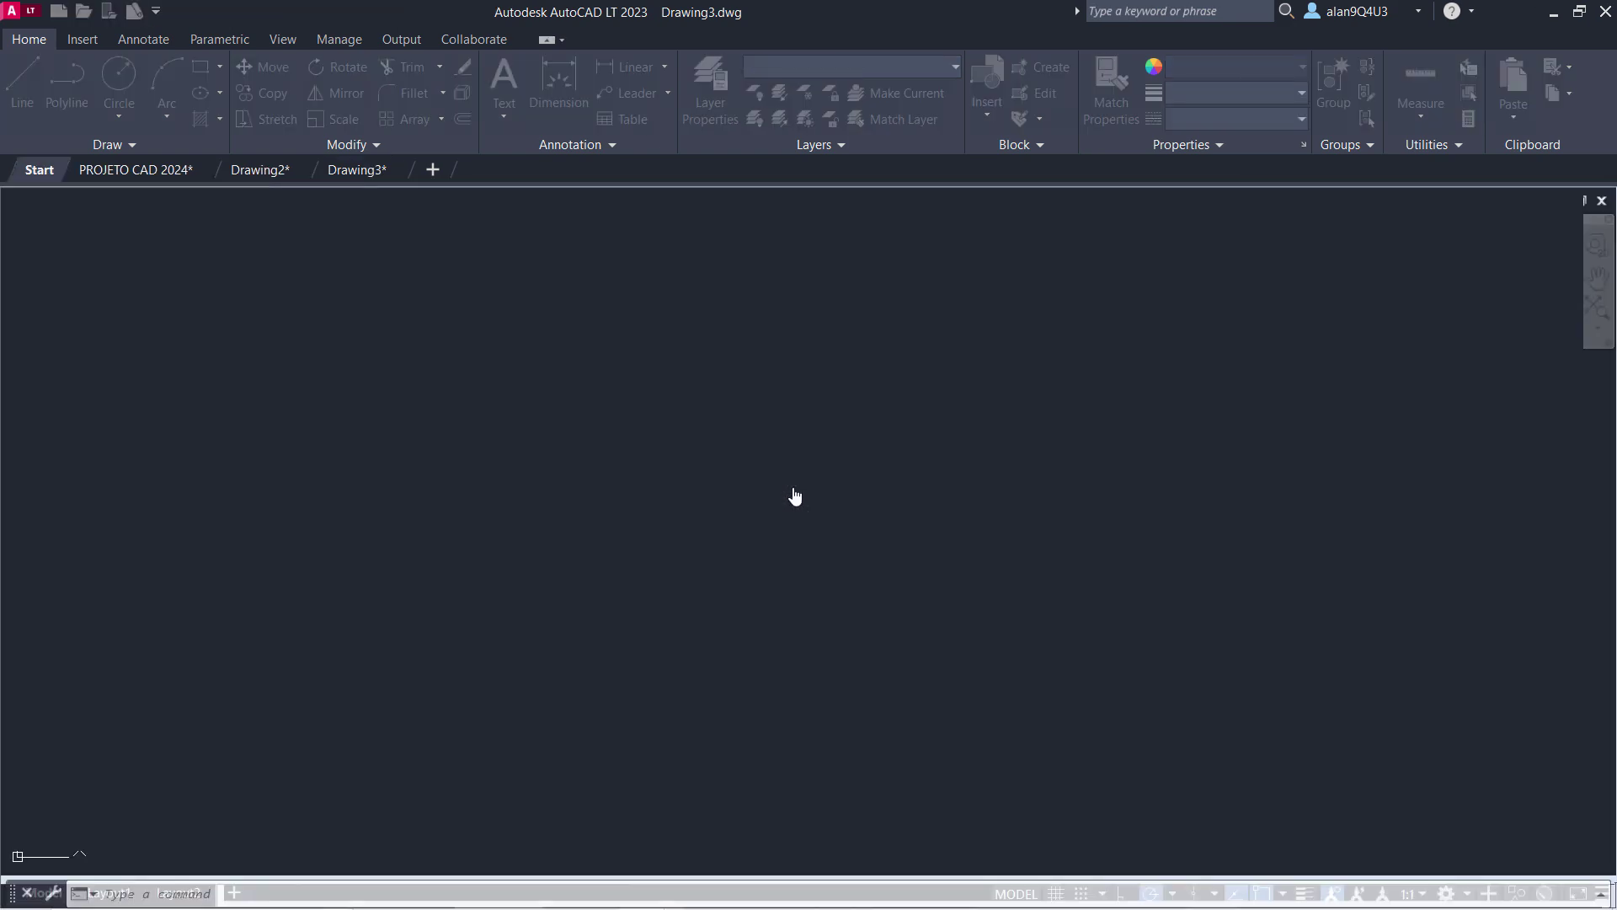
pyautogui.scroll(4, 523, 389)
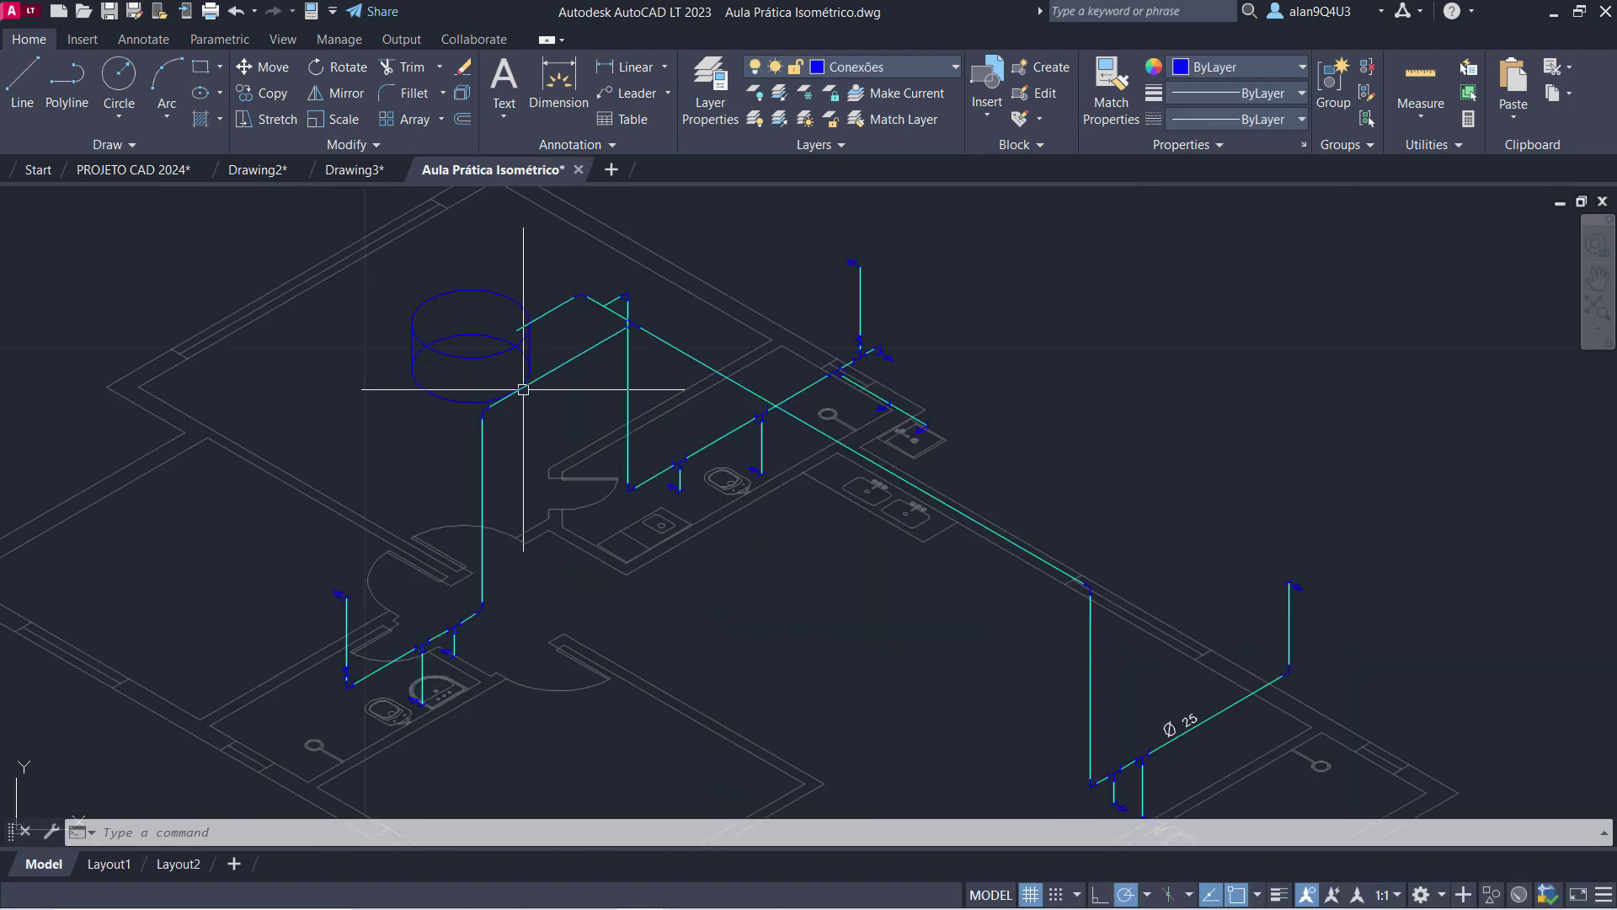
pyautogui.moveTo(523, 389); pyautogui.dragTo(589, 402, button='middle')
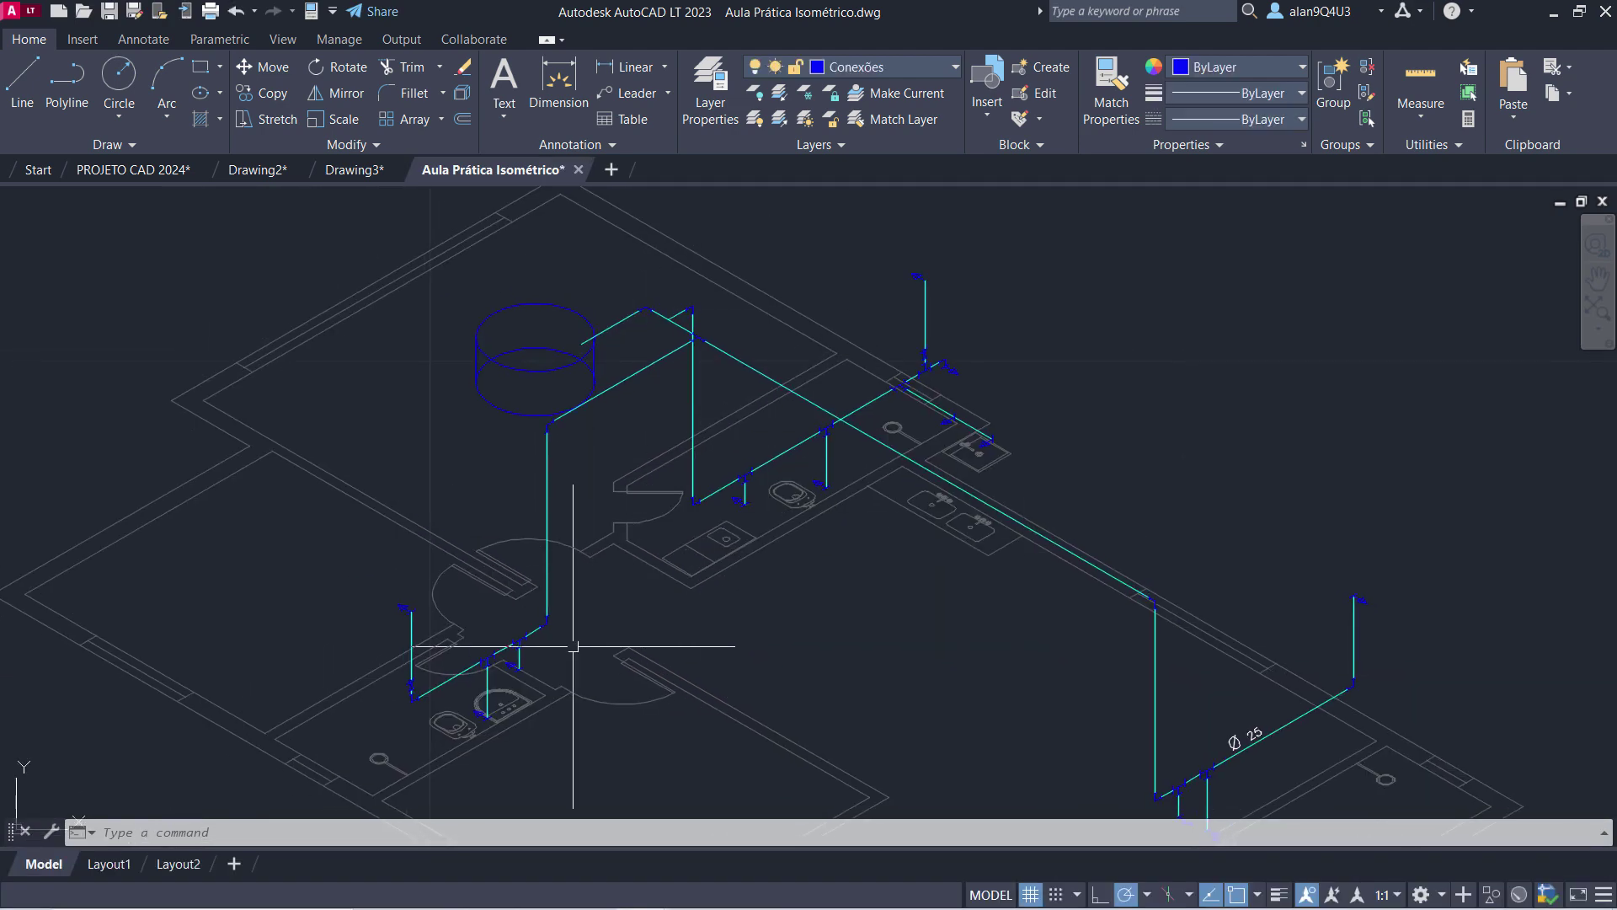
pyautogui.scroll(-2, 513, 614)
pyautogui.scroll(-2, 553, 637)
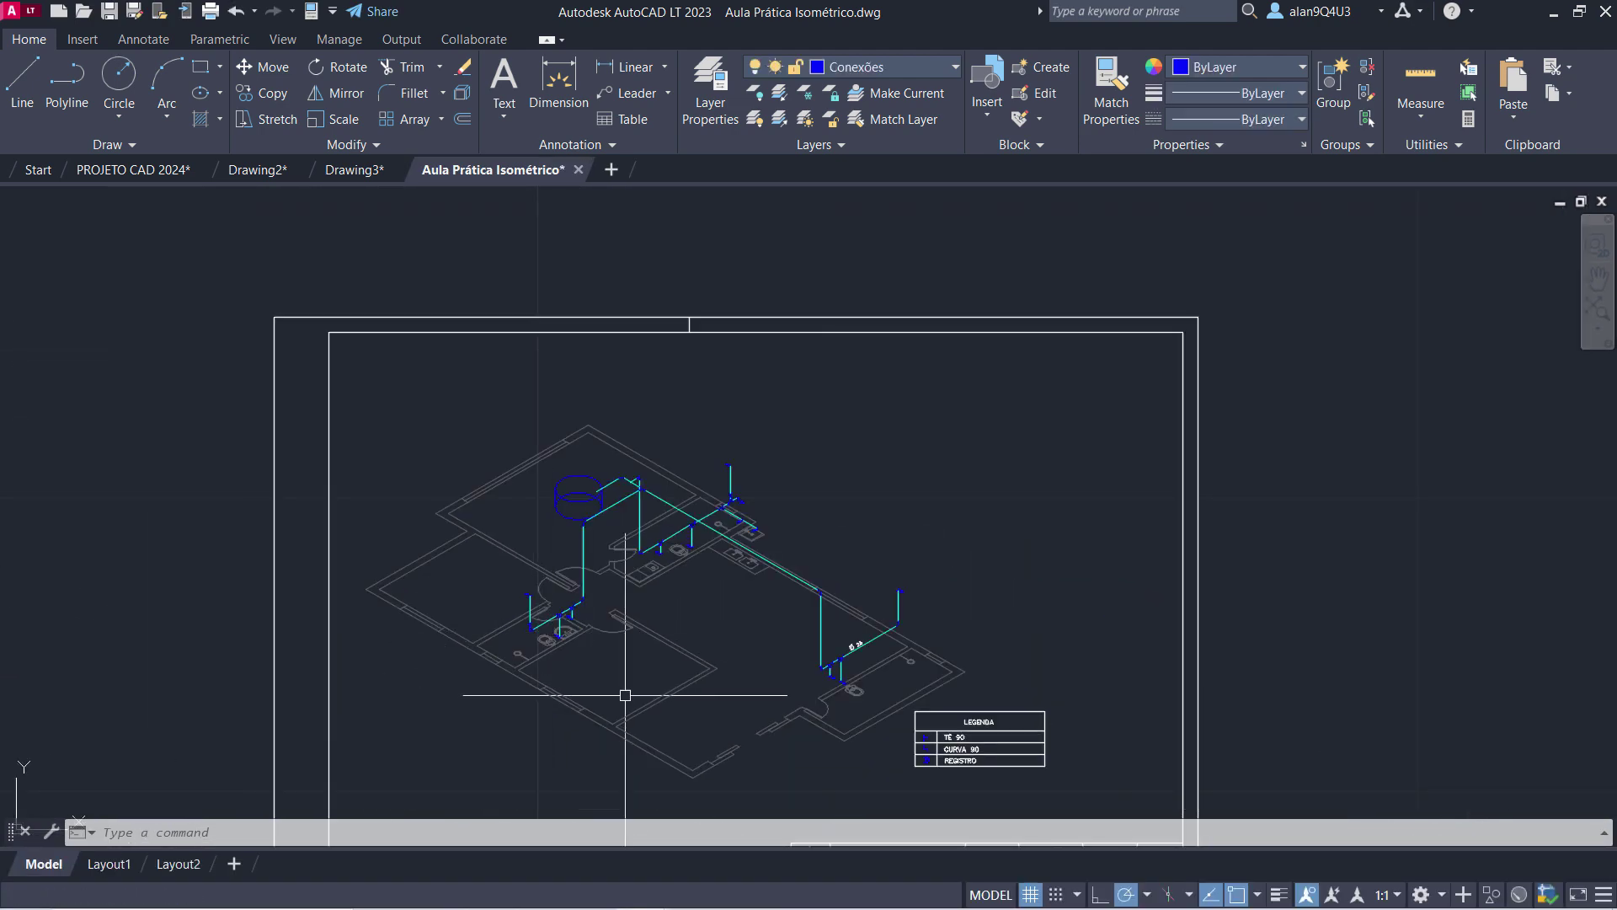
pyautogui.scroll(2, 625, 695)
pyautogui.scroll(2, 606, 539)
pyautogui.scroll(2, 632, 674)
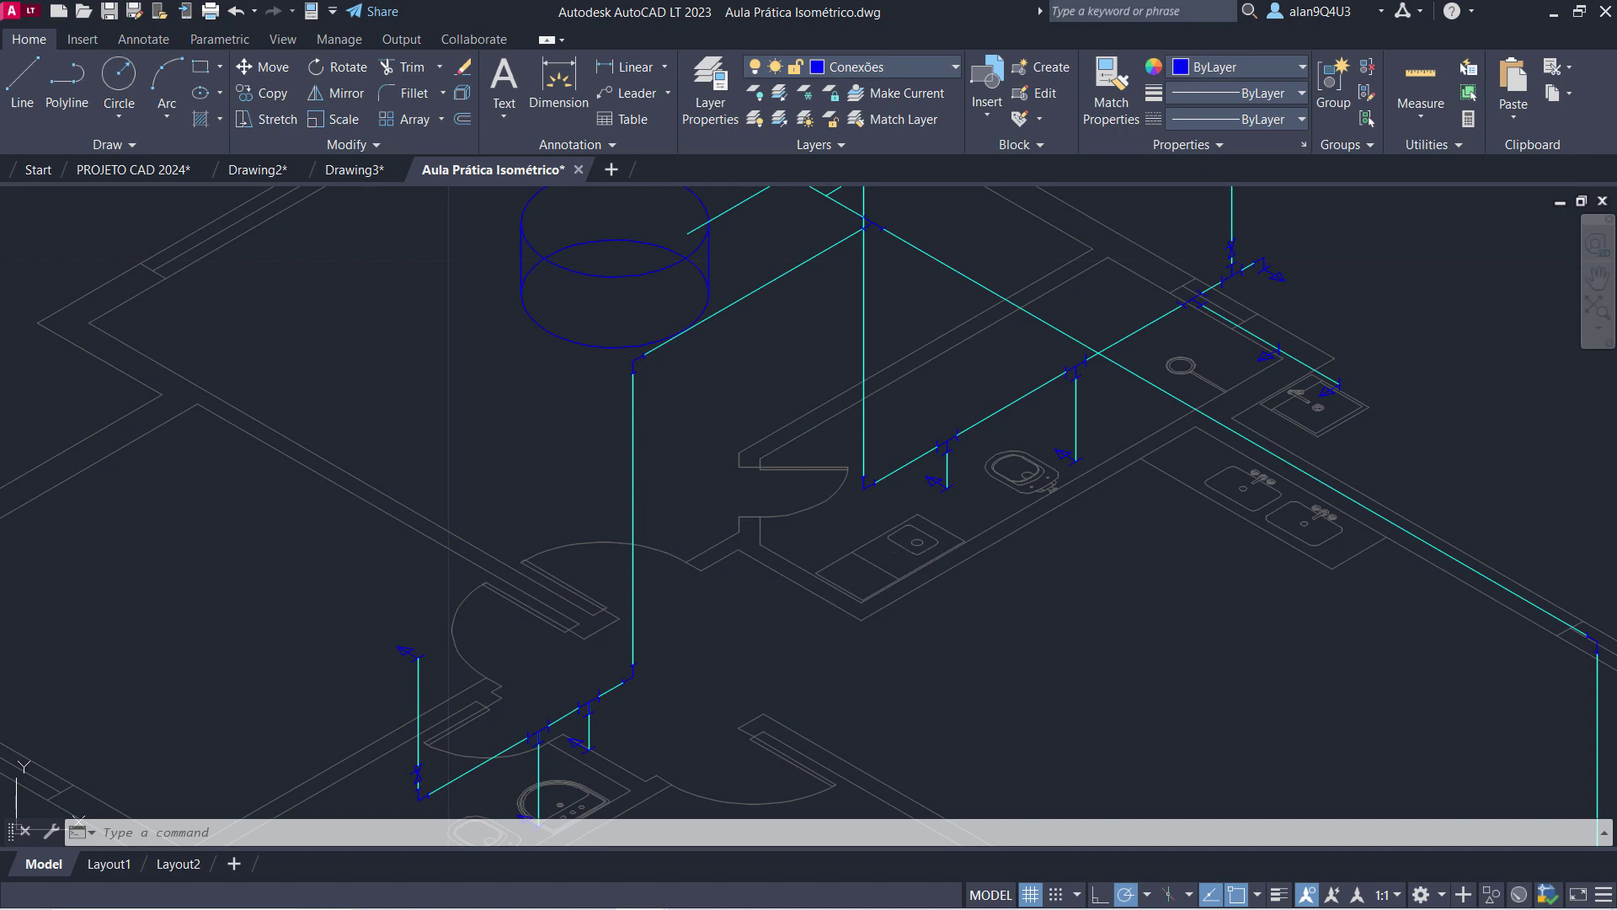
pyautogui.scroll(-2, 740, 643)
pyautogui.scroll(-1, 744, 584)
pyautogui.scroll(-1, 722, 556)
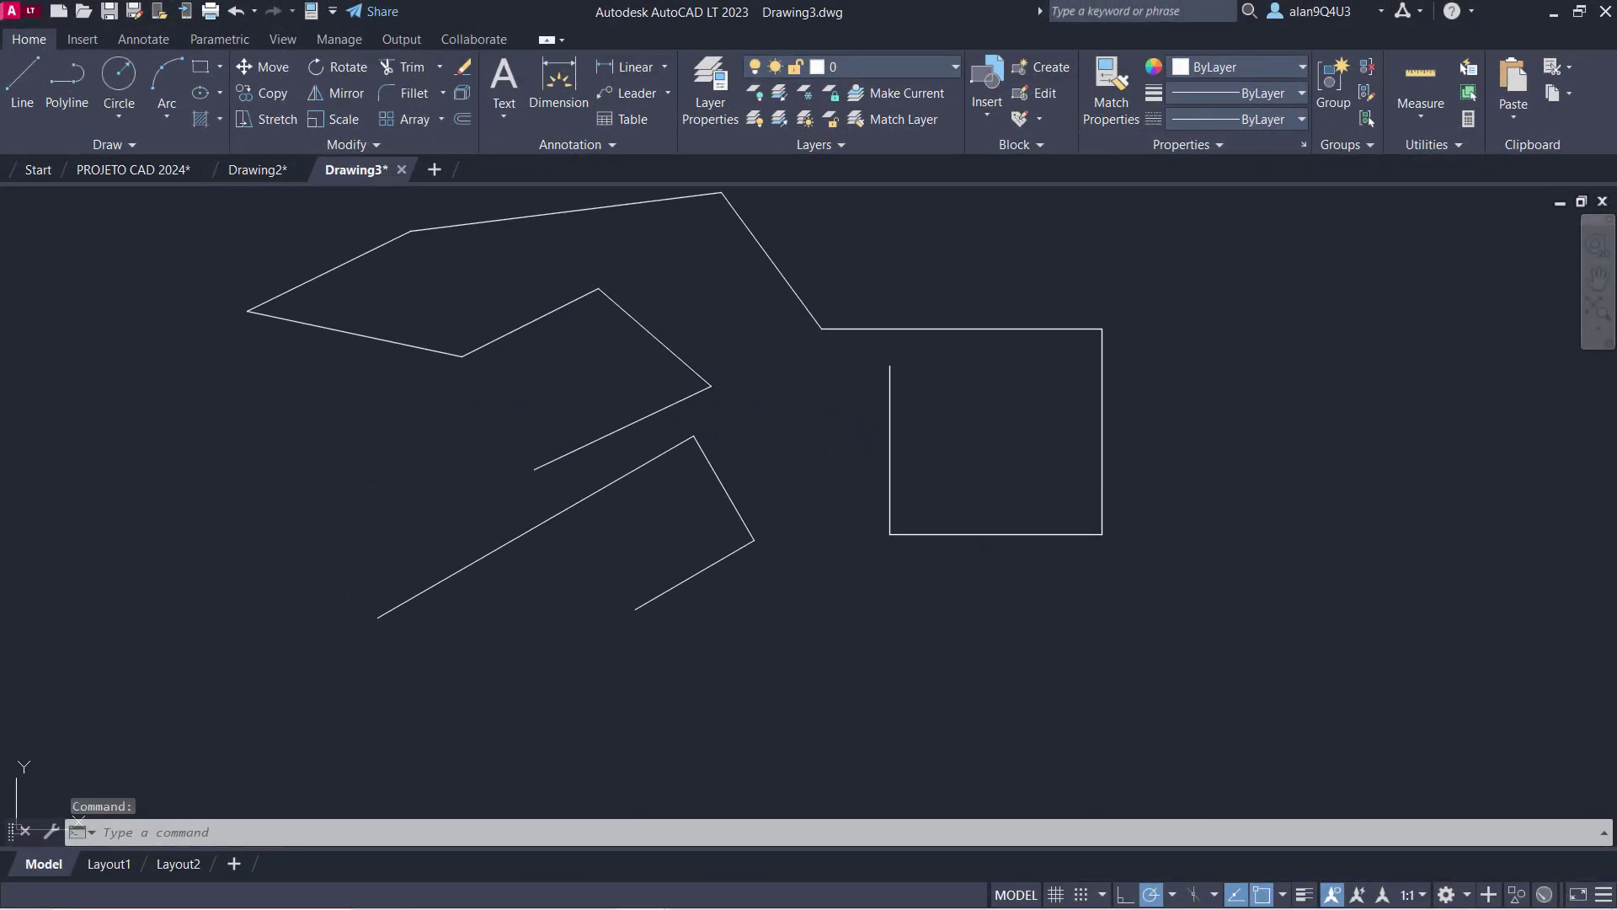
# Turn on isometric drafting and draw an Ortho-locked left-plane outline at the lower right.
pyautogui.click(1195, 894)
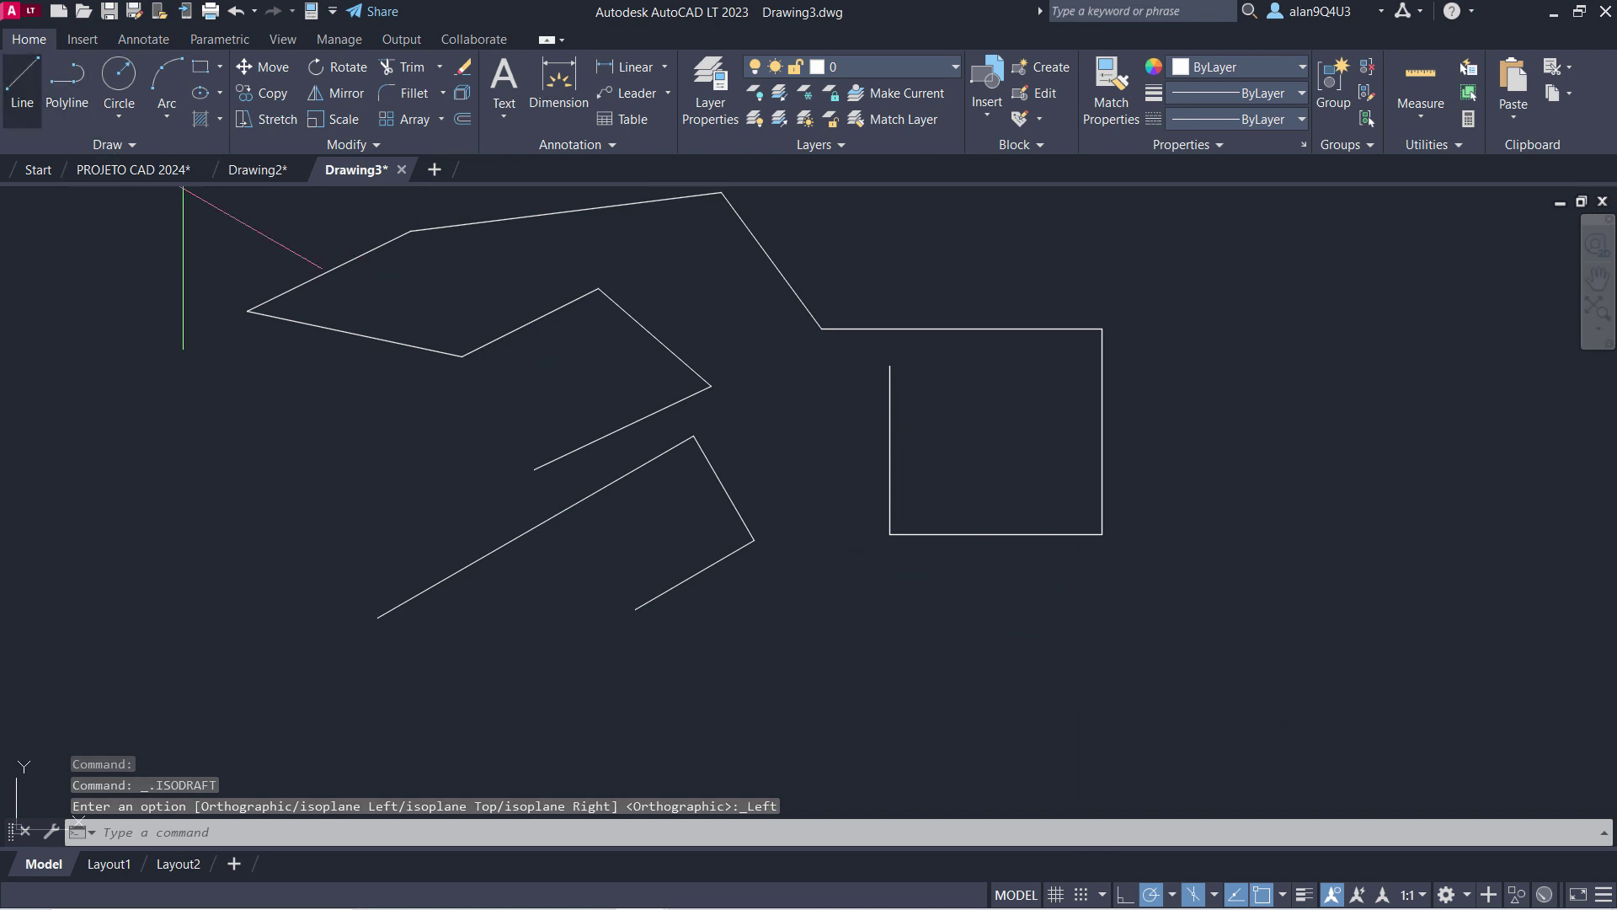
pyautogui.click(22, 80)
pyautogui.click(1211, 658)
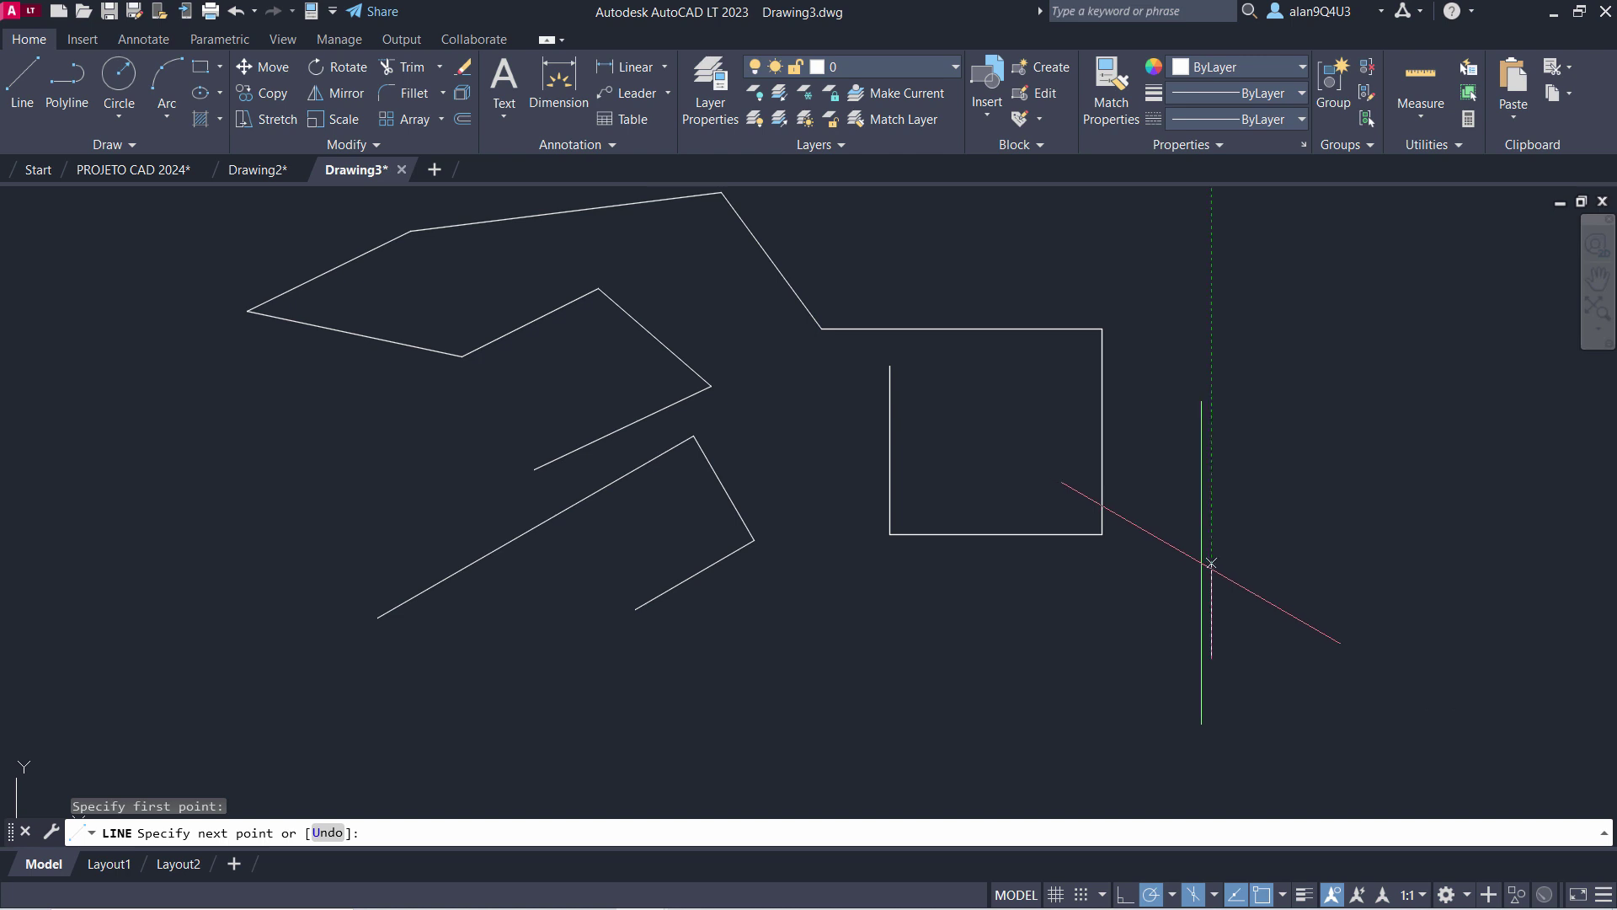
pyautogui.press('F8')
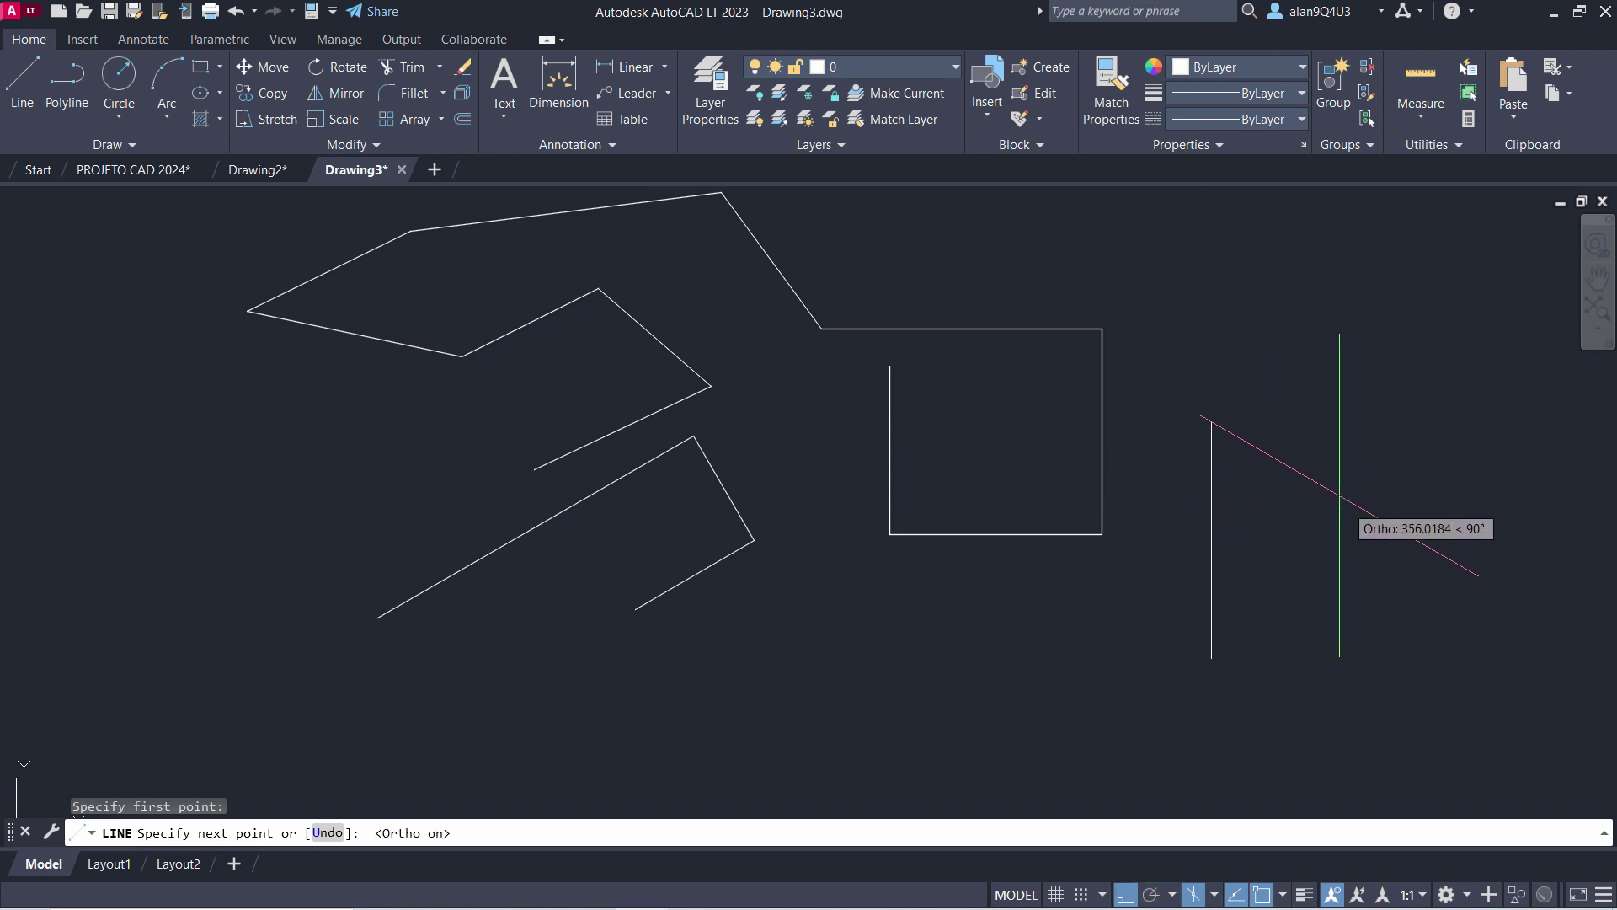
pyautogui.click(1285, 425)
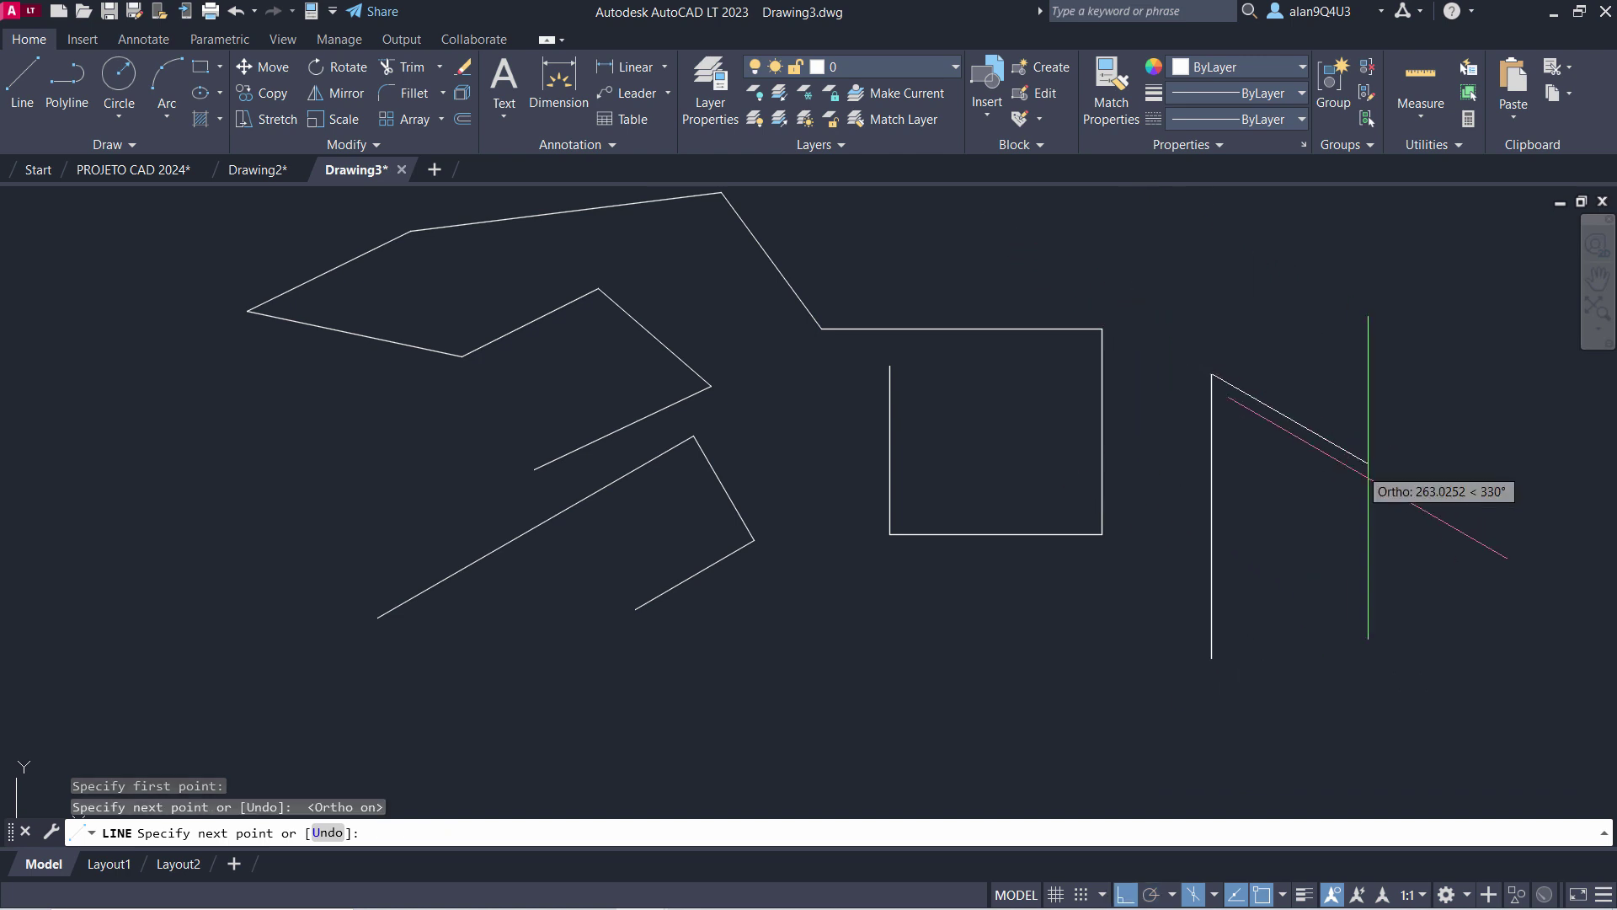
pyautogui.click(1405, 484)
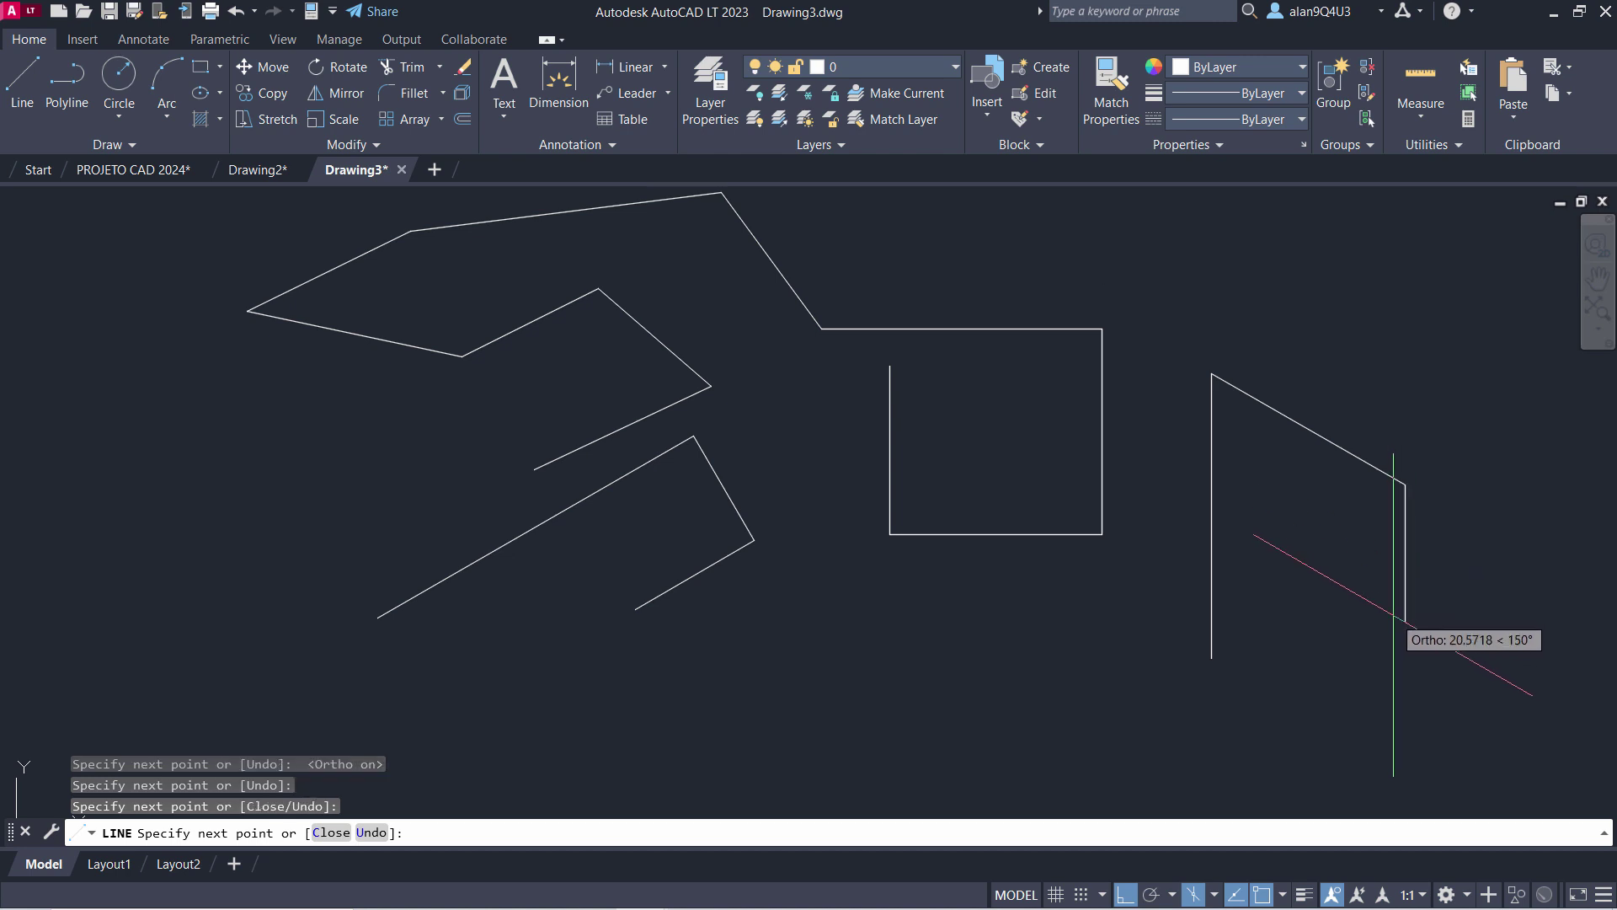
pyautogui.press('Escape')
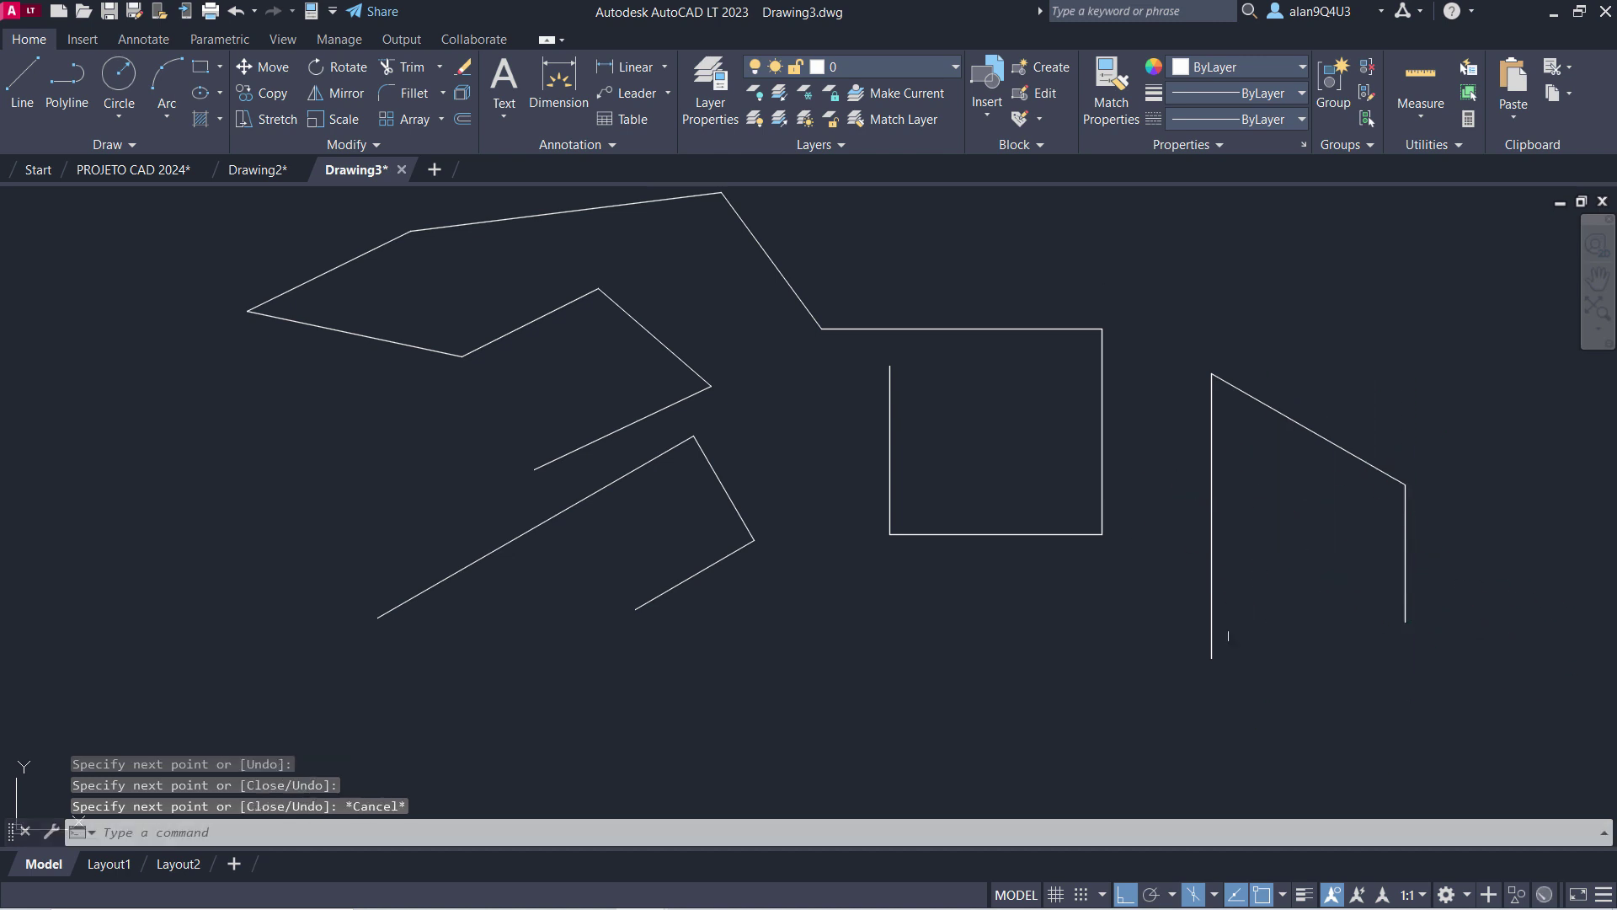
# Switch to the Top isoplane, draw a top-plane outline at the left, and return to orthographic drafting.
pyautogui.click(1213, 897)
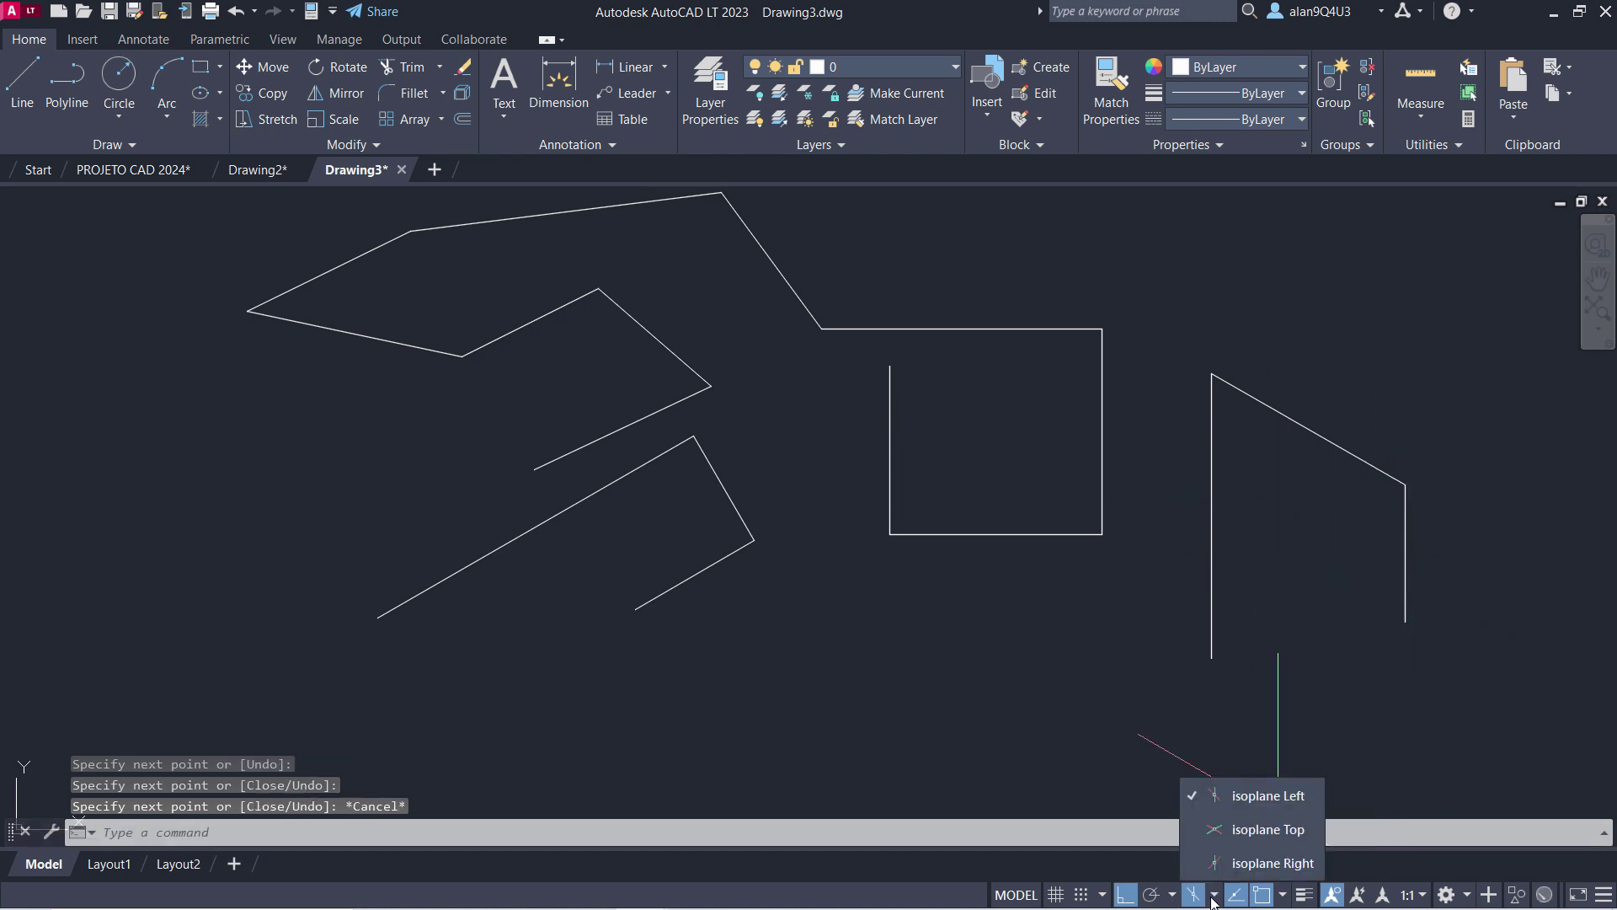
pyautogui.click(1219, 829)
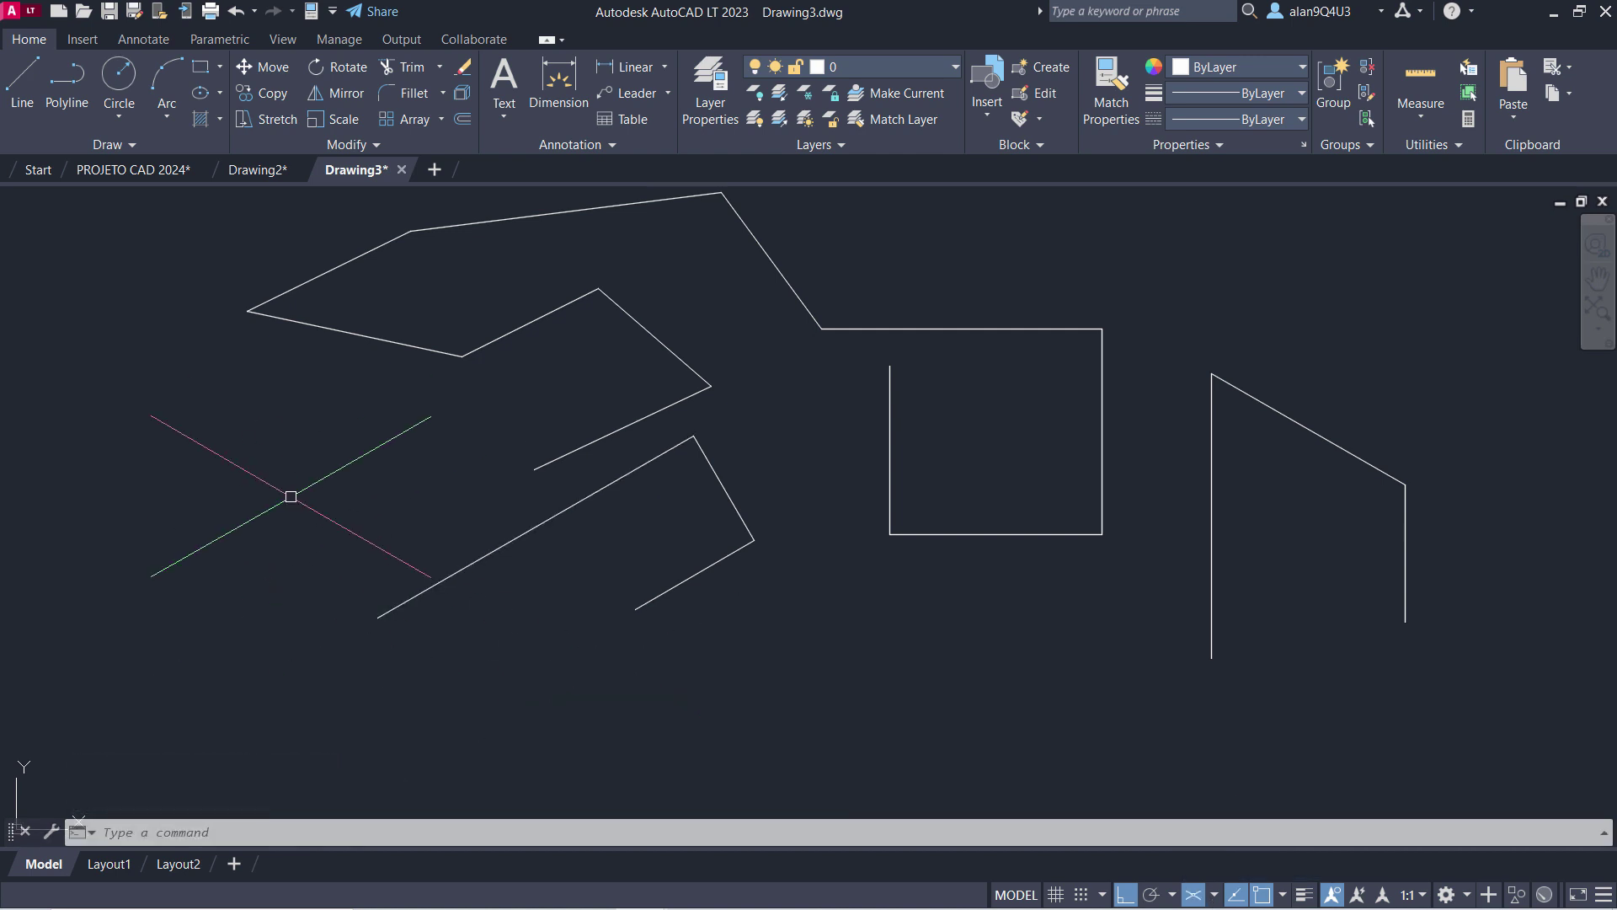
pyautogui.click(22, 80)
pyautogui.click(215, 478)
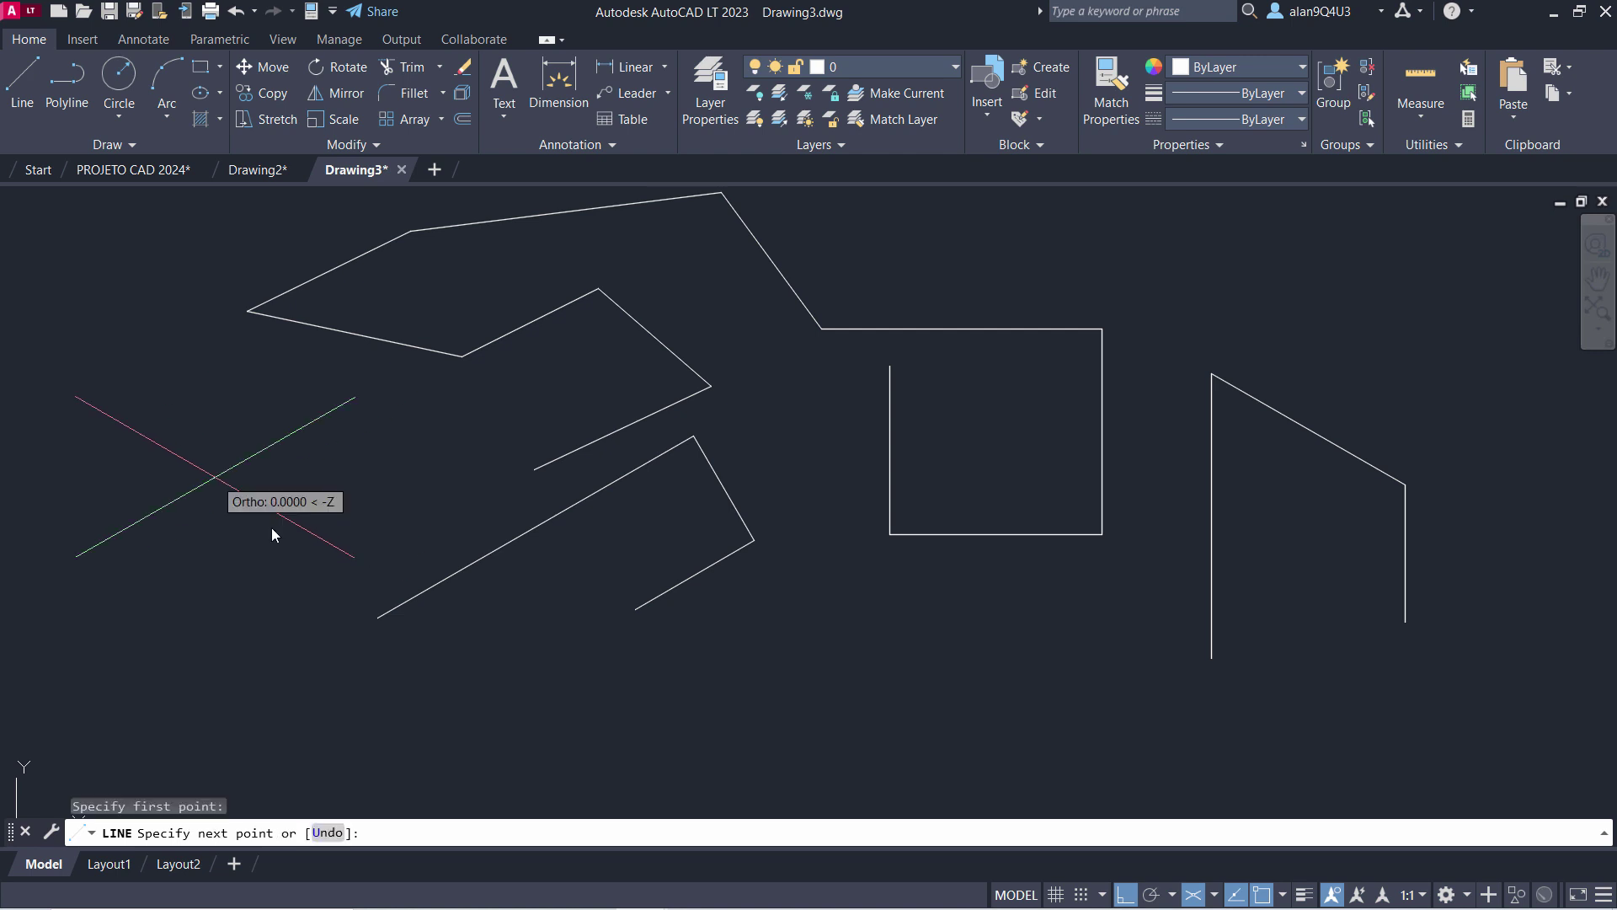
pyautogui.click(337, 590)
pyautogui.click(498, 496)
pyautogui.click(314, 386)
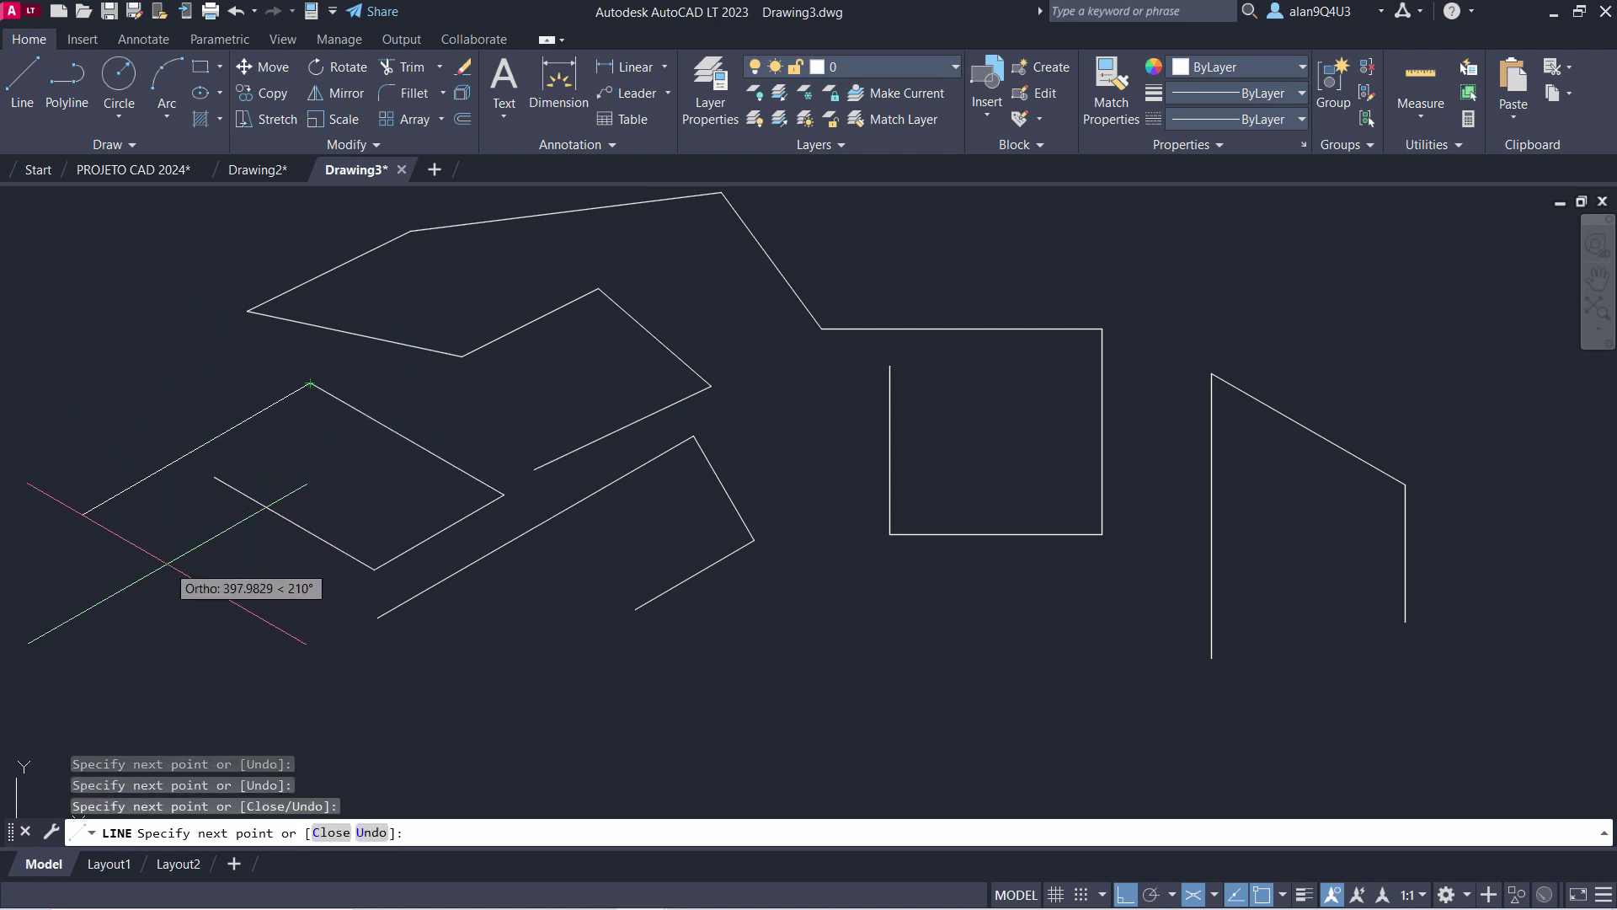
pyautogui.press('Escape')
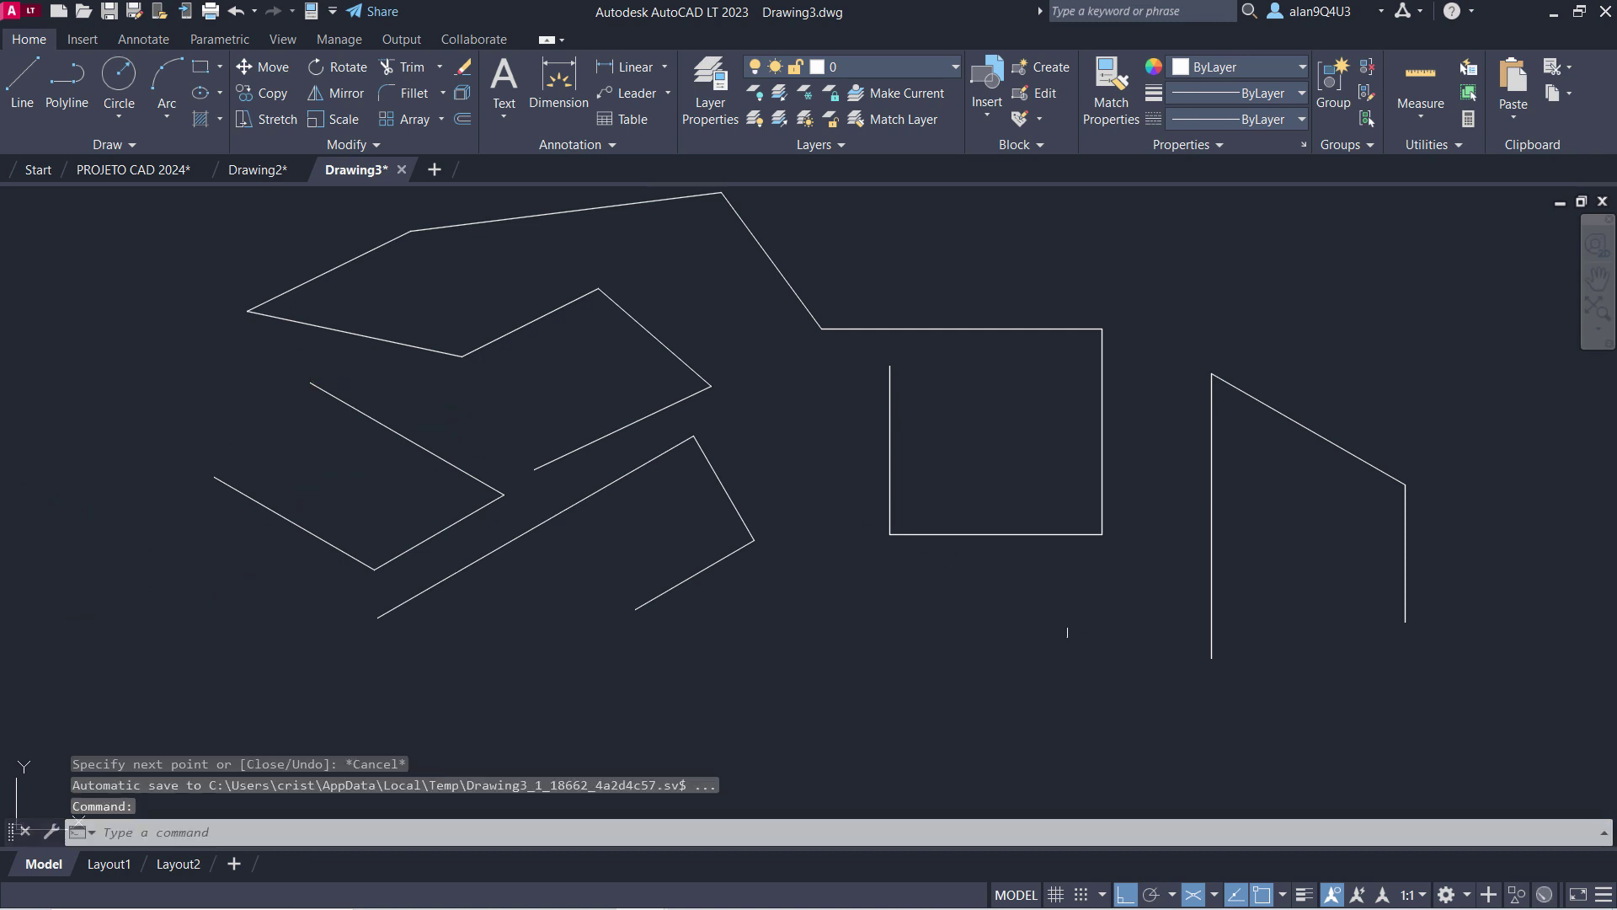
pyautogui.click(1196, 896)
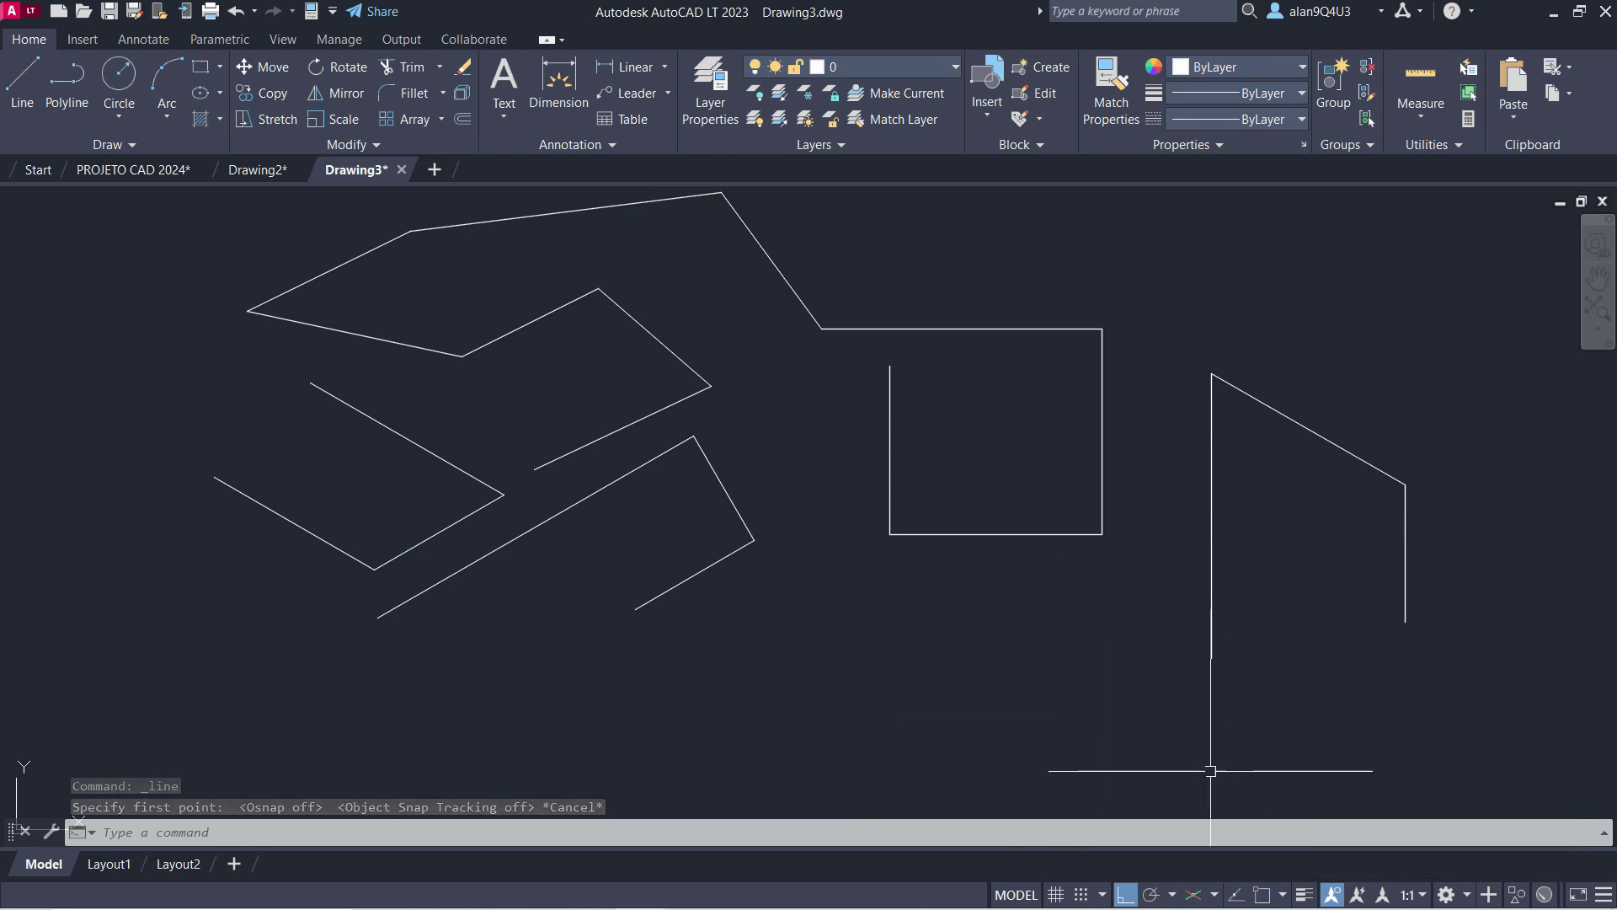
# Review the object snap modes list, then turn off Osnap (F3) and Osnap tracking (F11).
pyautogui.press('Escape')
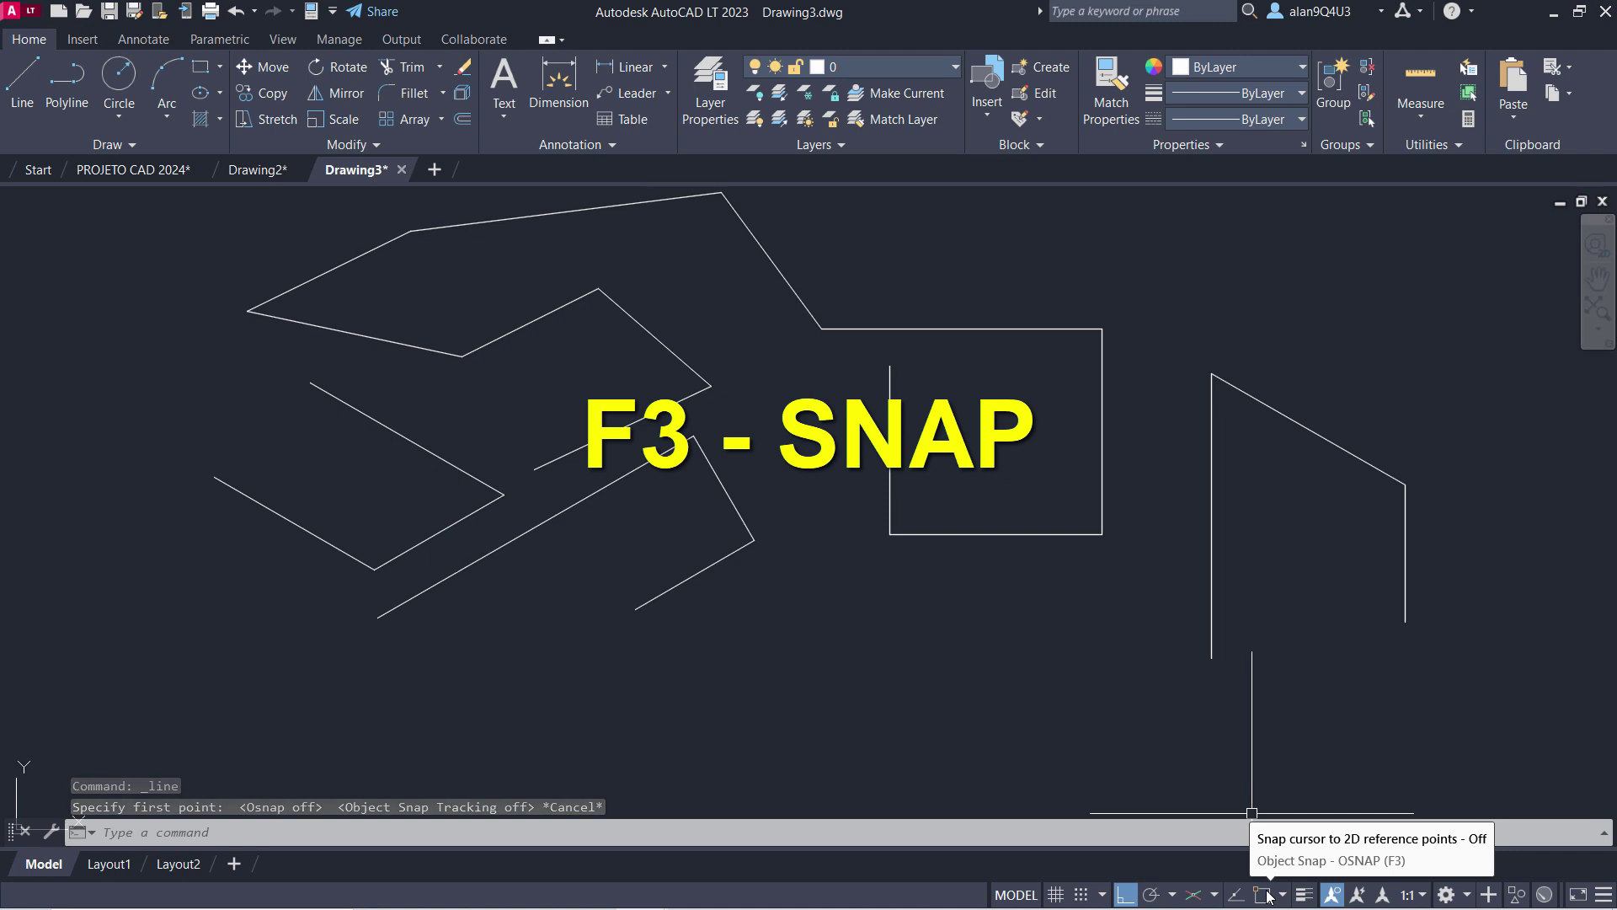
pyautogui.click(1285, 897)
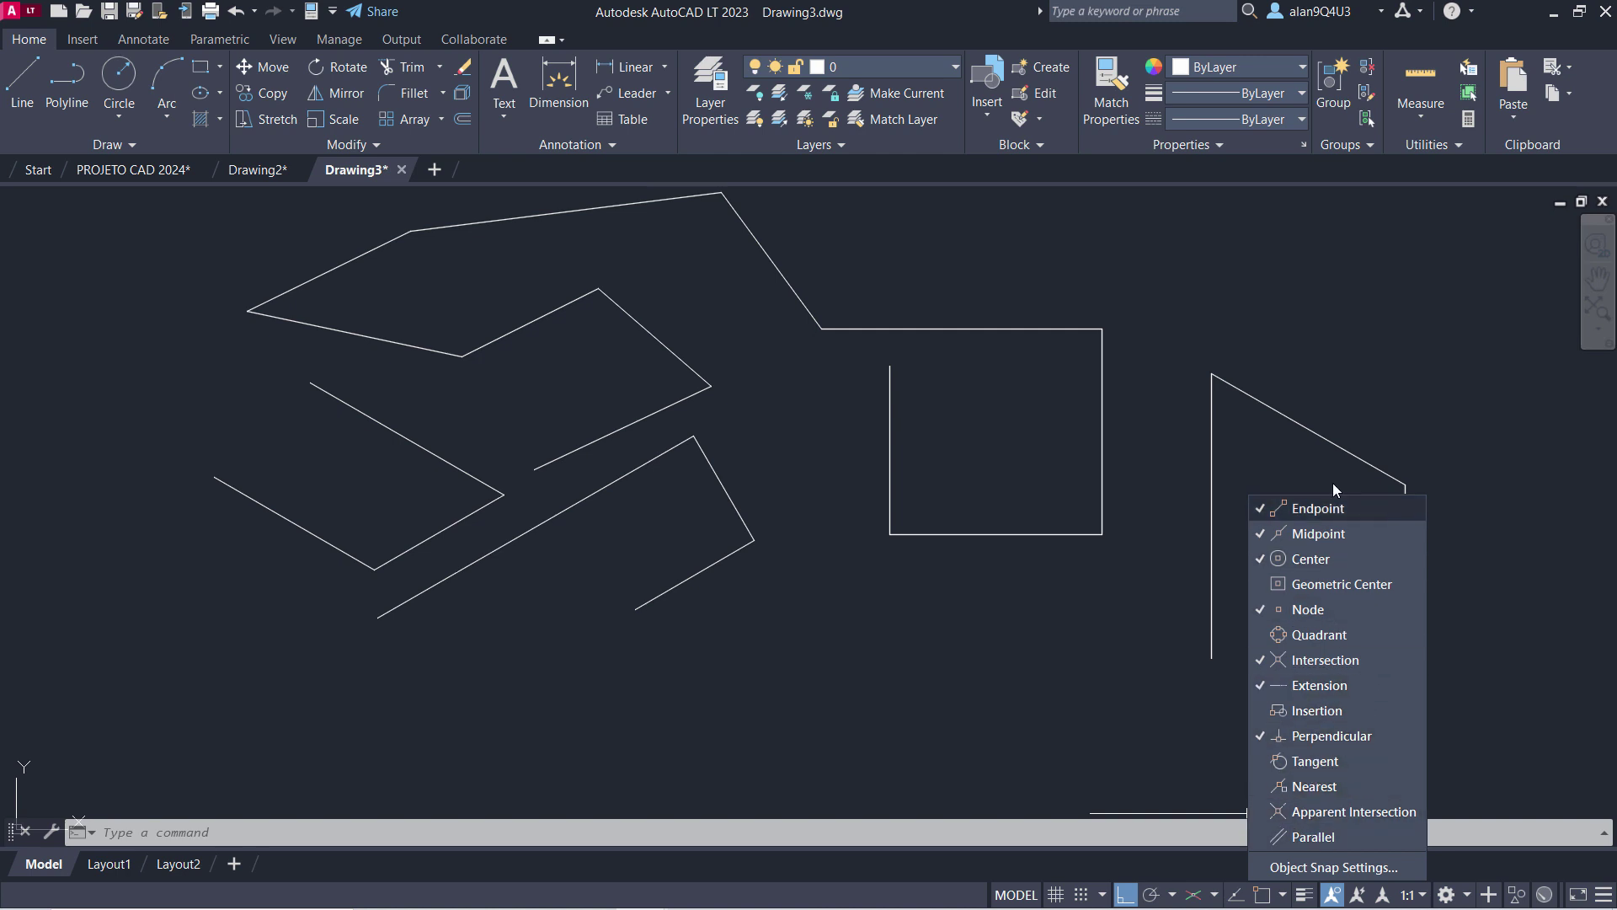
pyautogui.press('F3')
pyautogui.press('F11')
pyautogui.press('Escape')
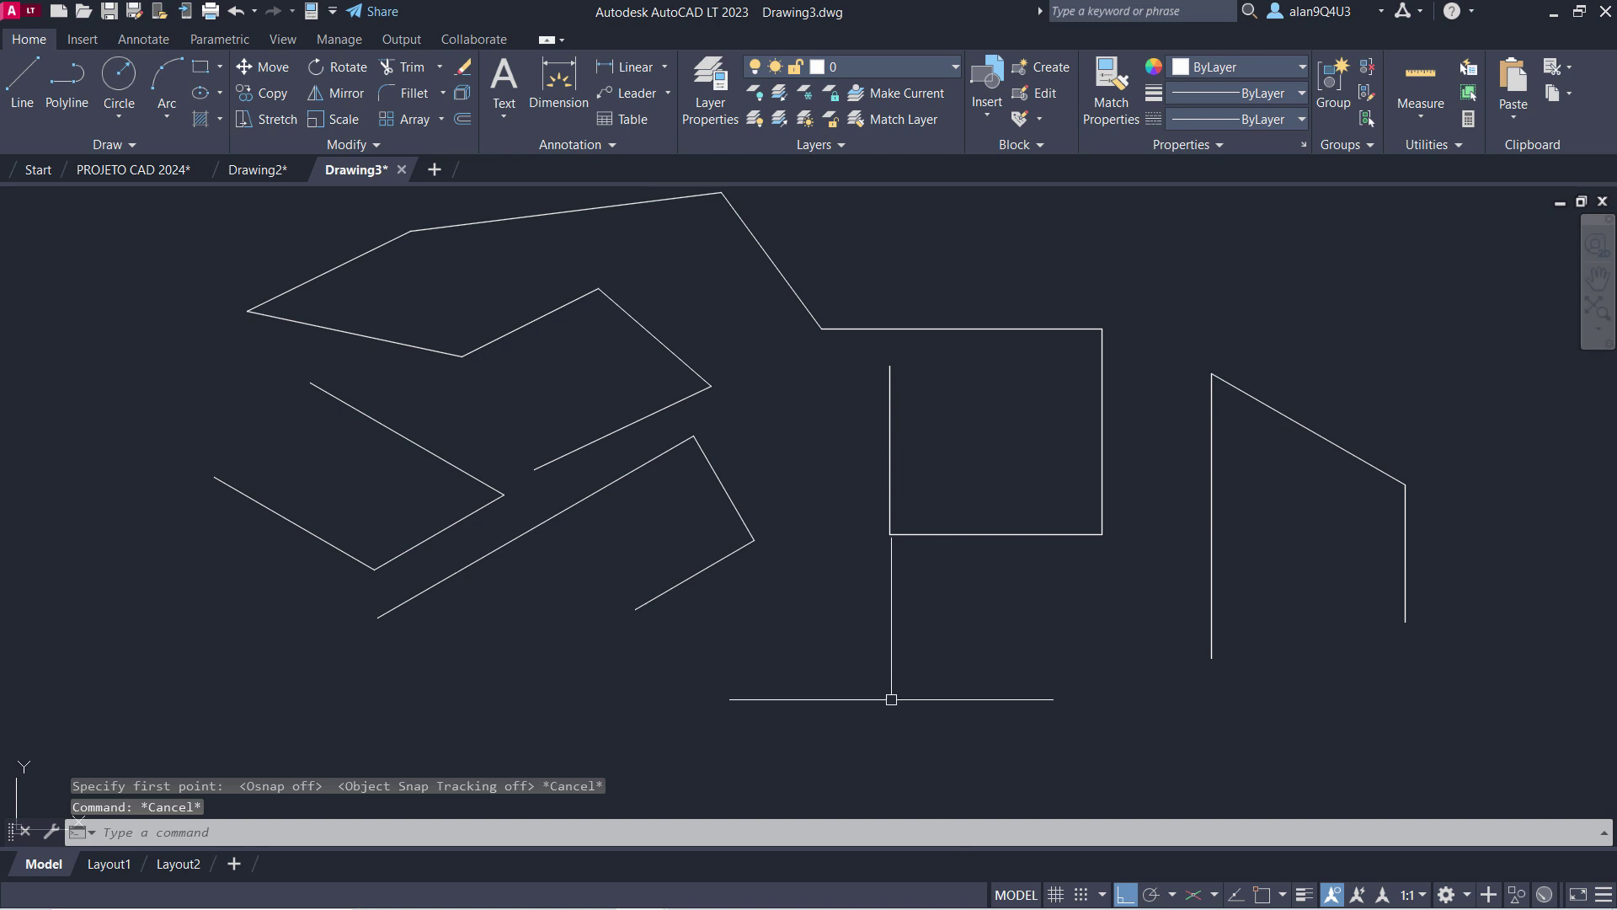
# With object snap on, draw a line down and along the bottom from the square's corner.
pyautogui.click(21, 80)
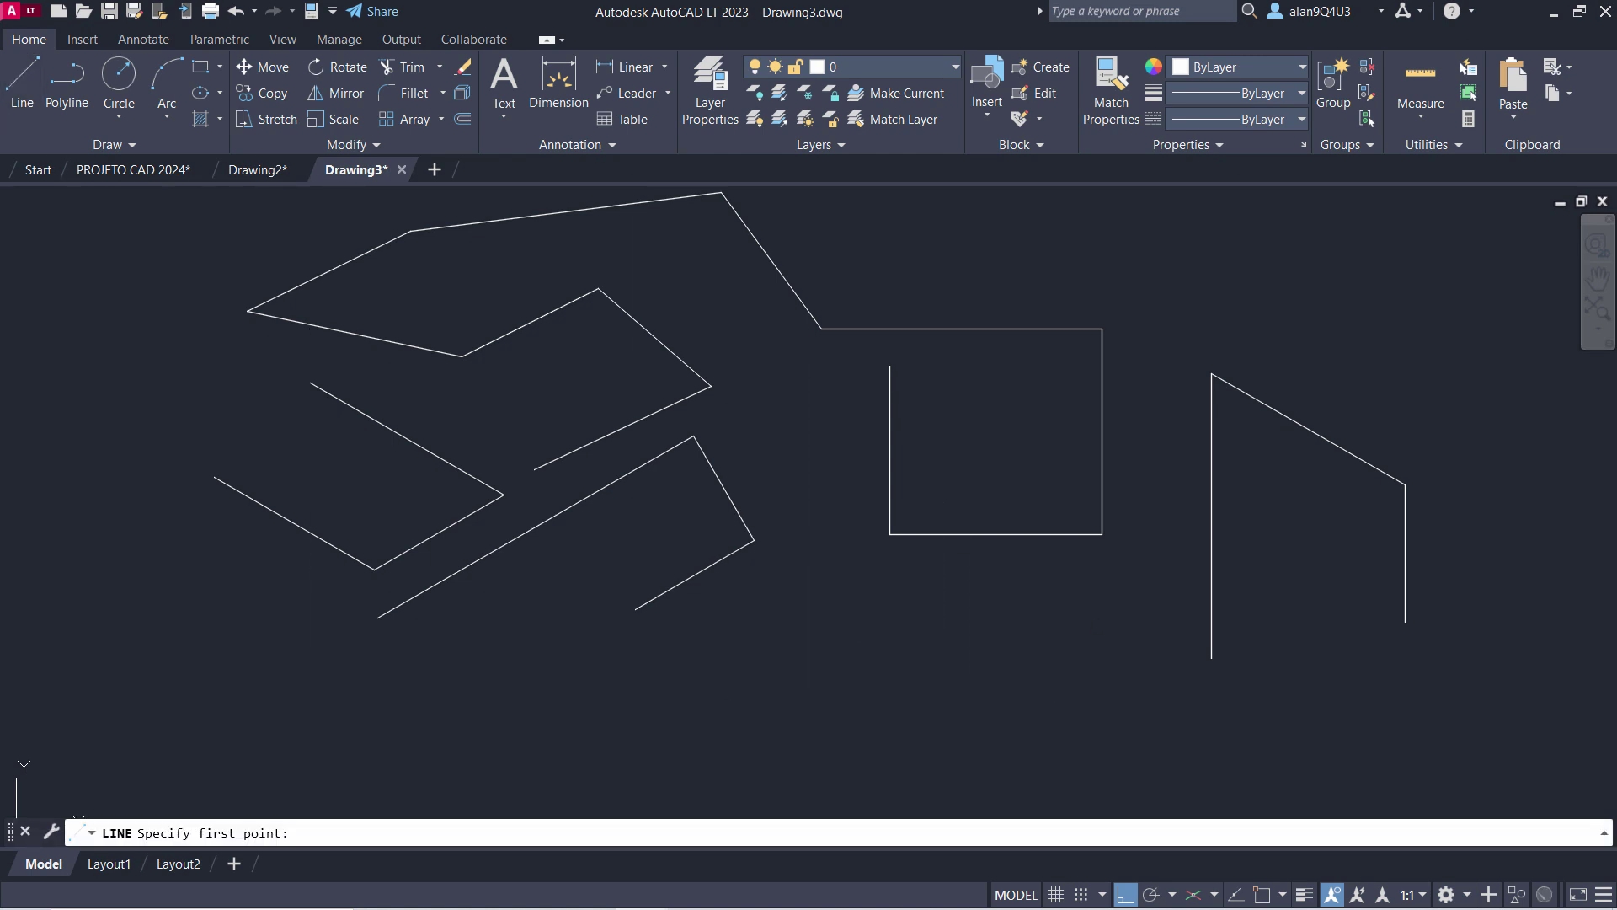
pyautogui.click(22, 82)
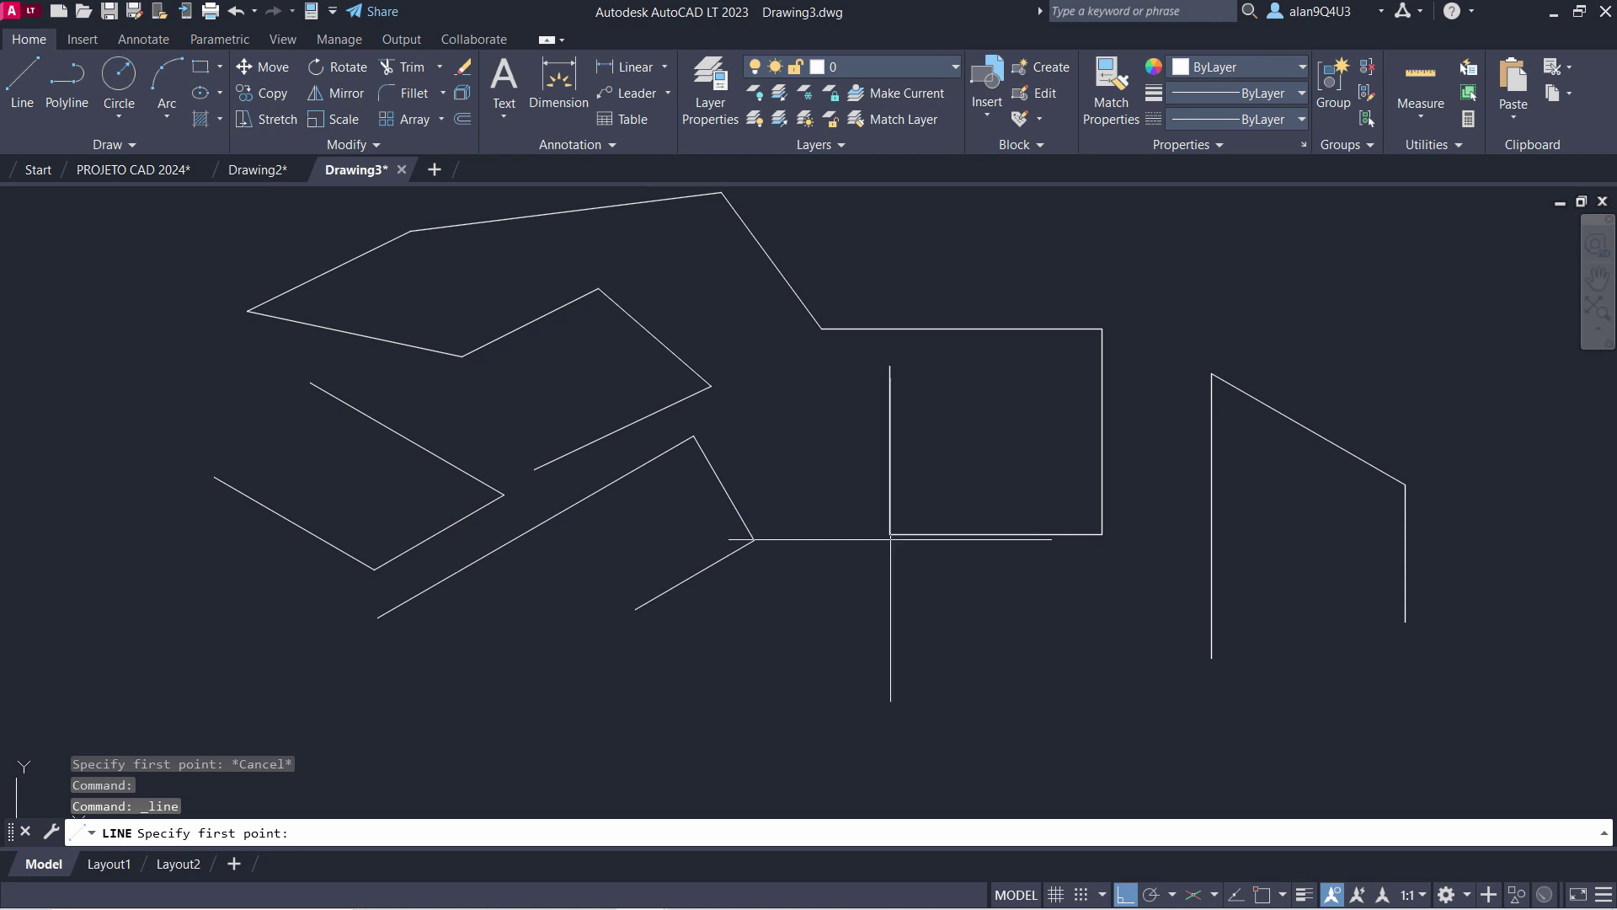
pyautogui.scroll(5, 892, 537)
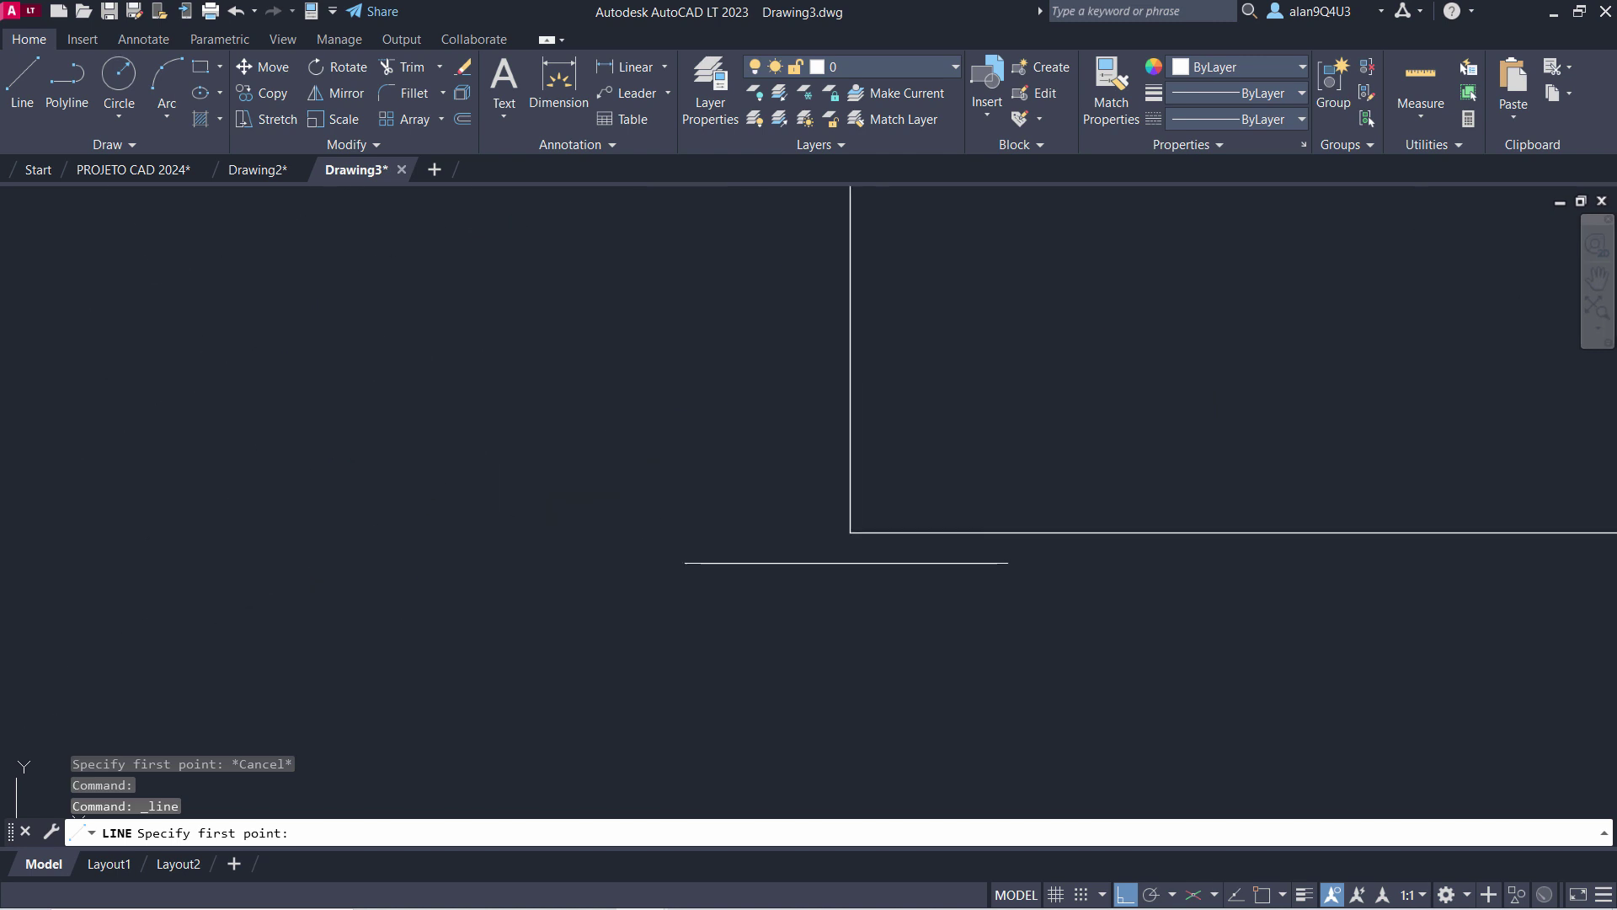
pyautogui.press('F3')
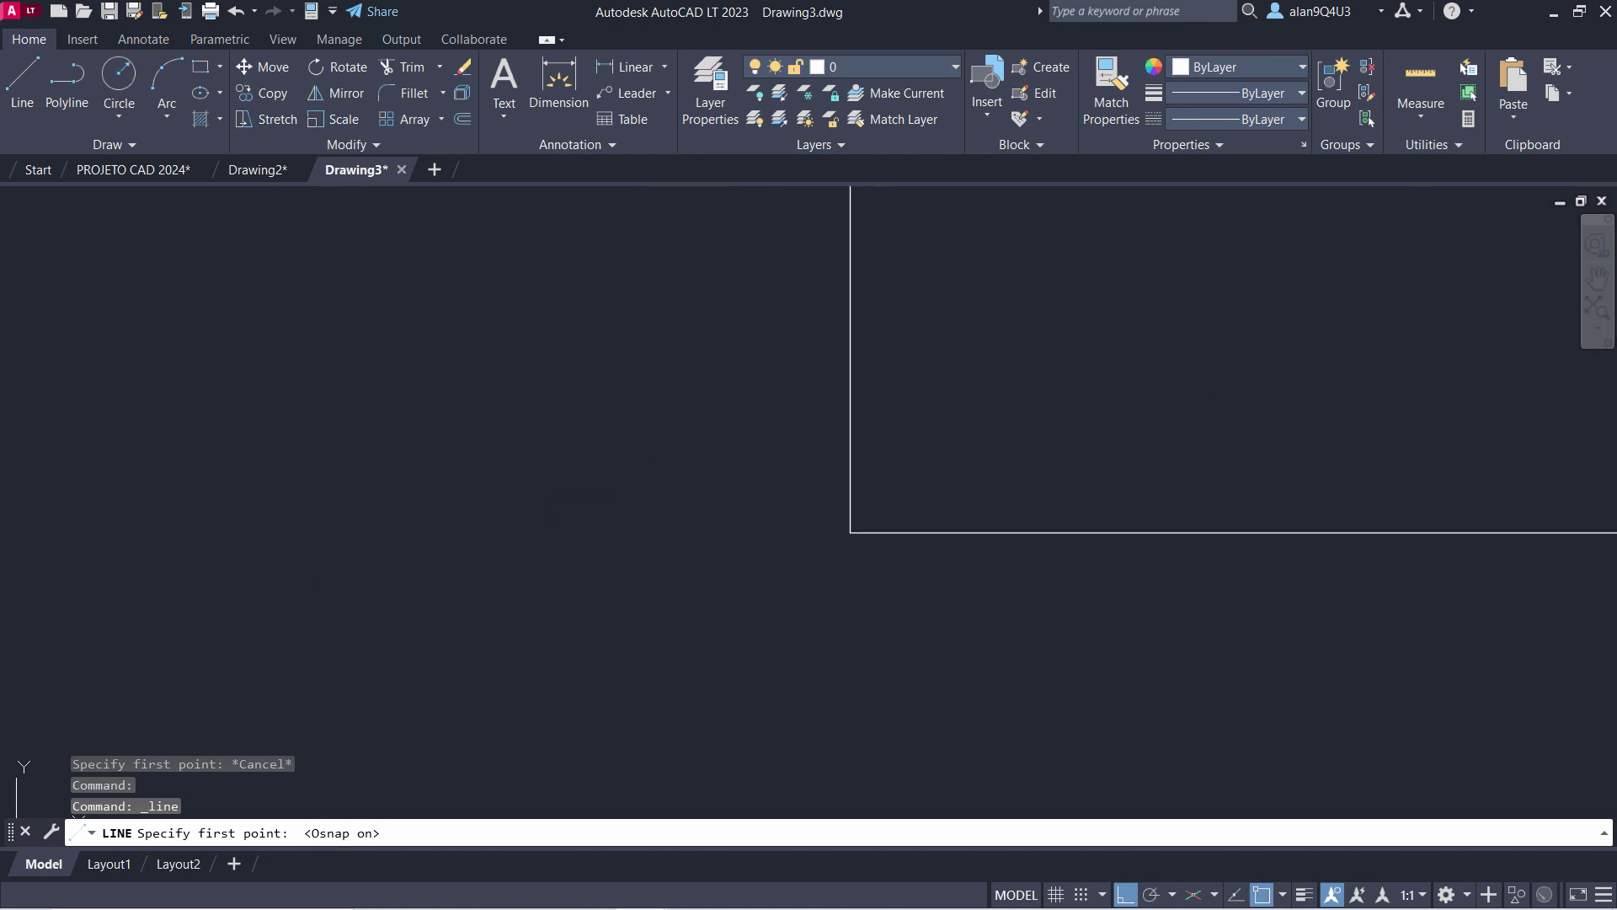
pyautogui.click(850, 533)
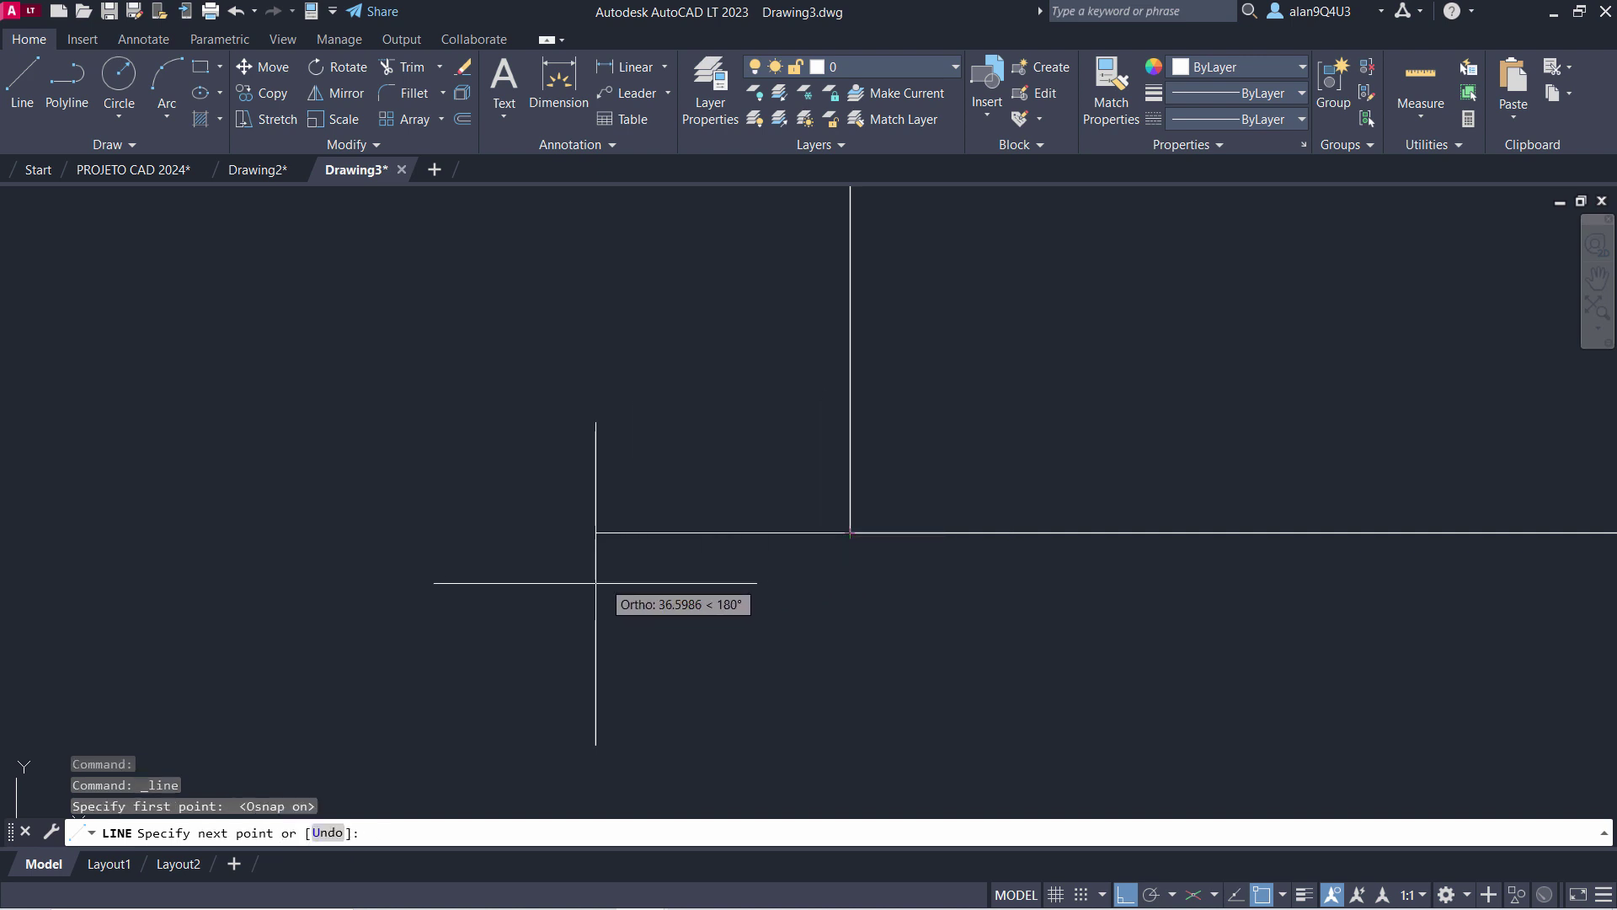
pyautogui.moveTo(505, 595); pyautogui.dragTo(545, 427, button='middle')
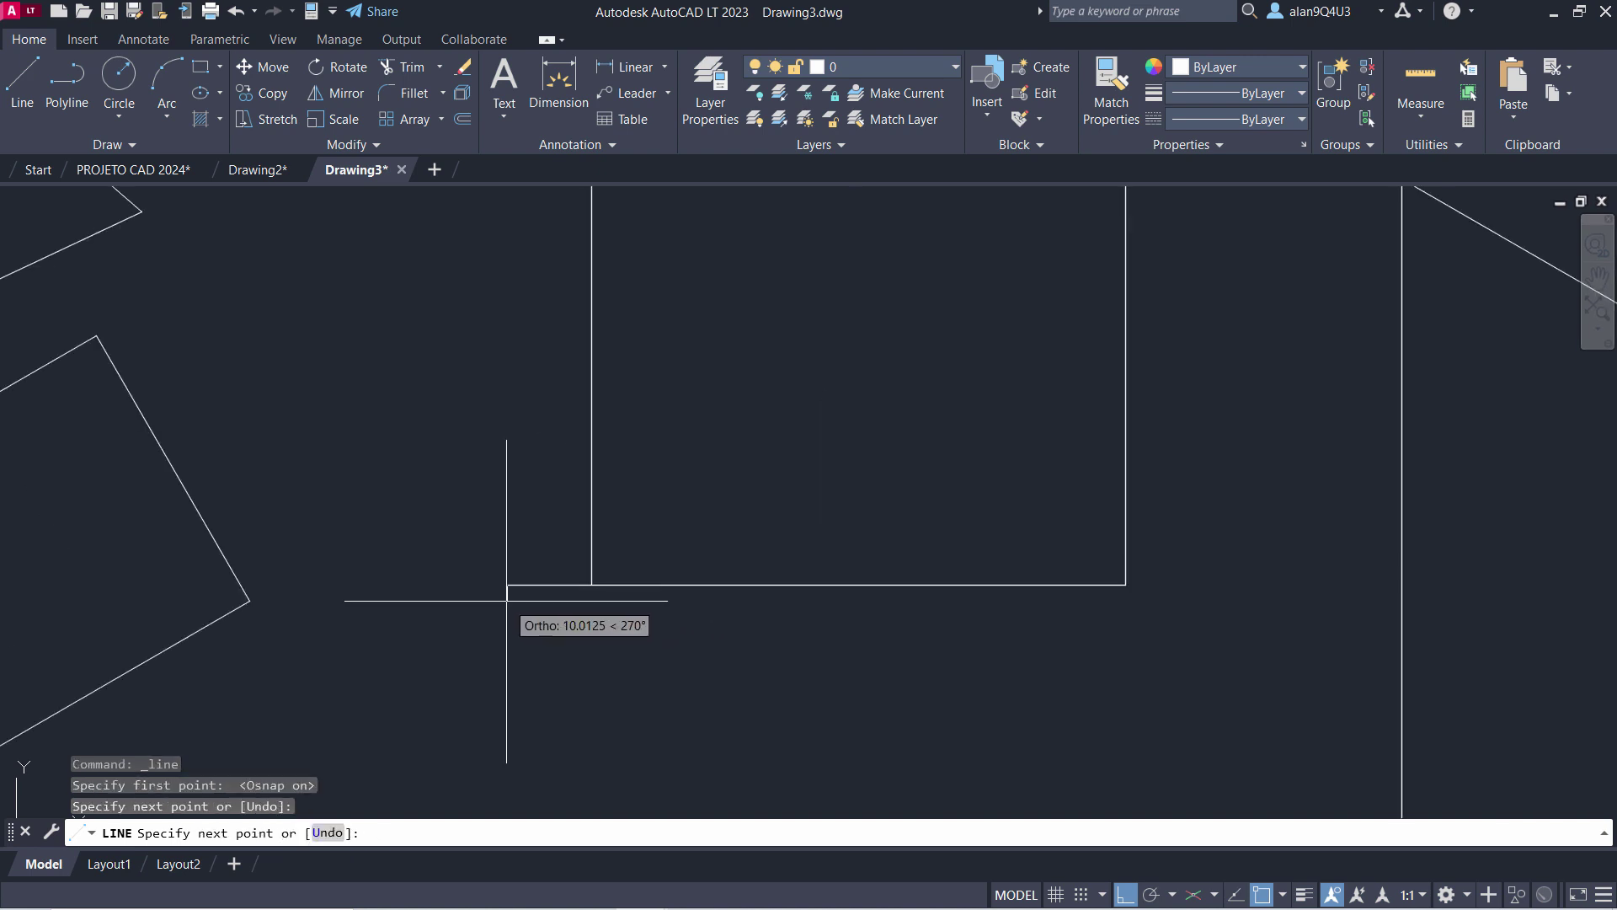
pyautogui.click(543, 641)
pyautogui.click(914, 642)
pyautogui.press('Escape')
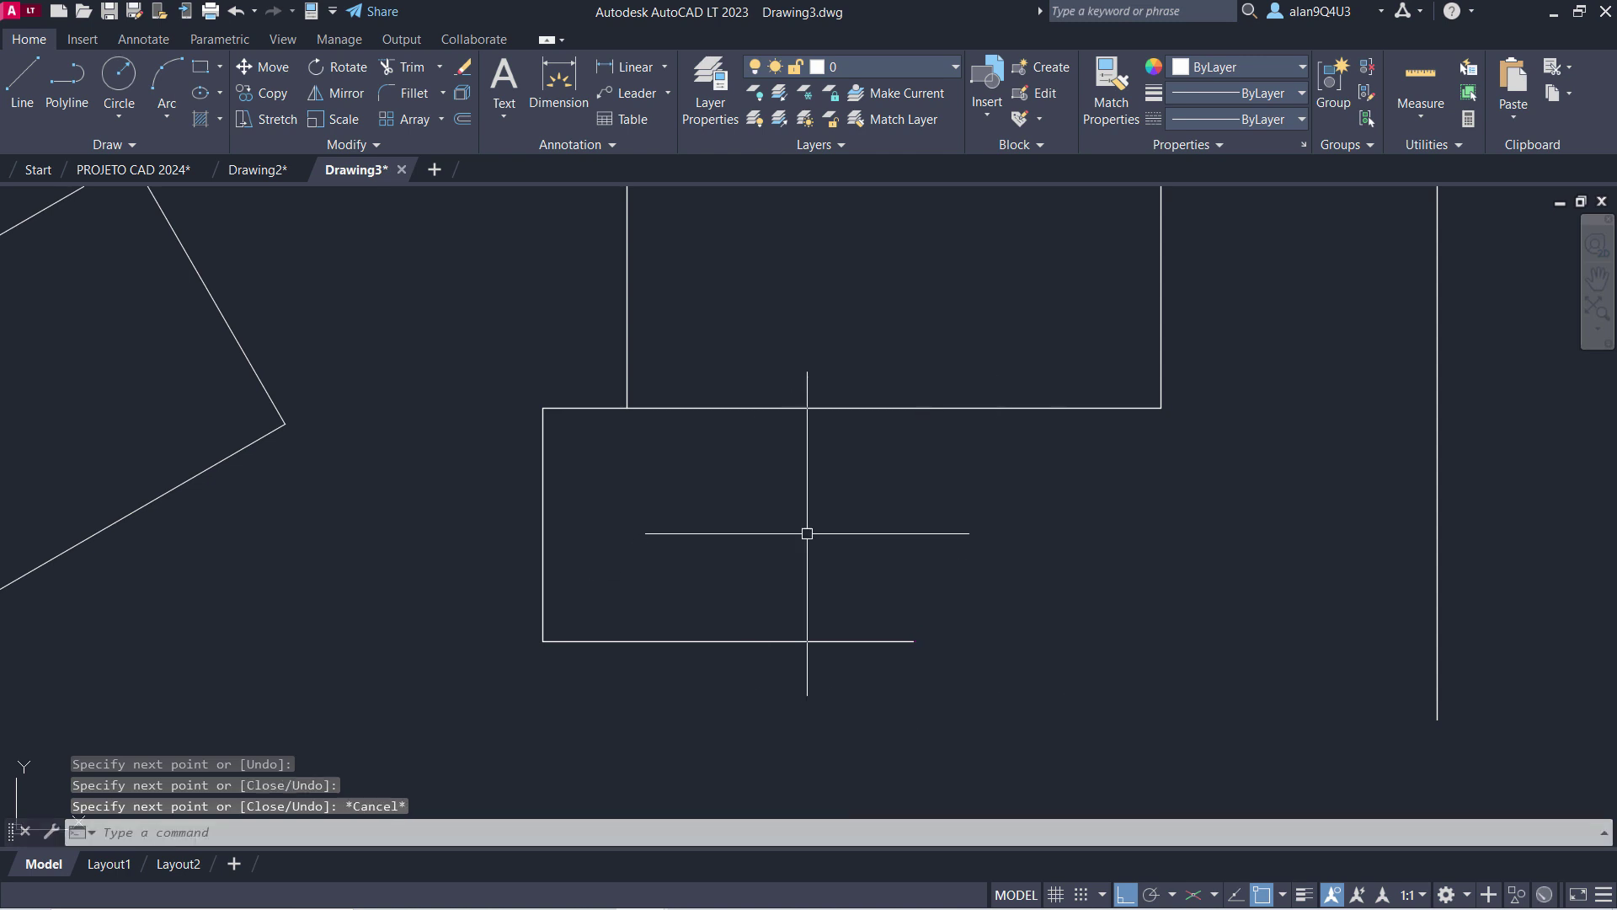
# Turn Ortho off and zoom in to snap a new line to the lines' intersection, then cancel.
pyautogui.press('F8')
pyautogui.click(22, 82)
pyautogui.scroll(-3, 524, 350)
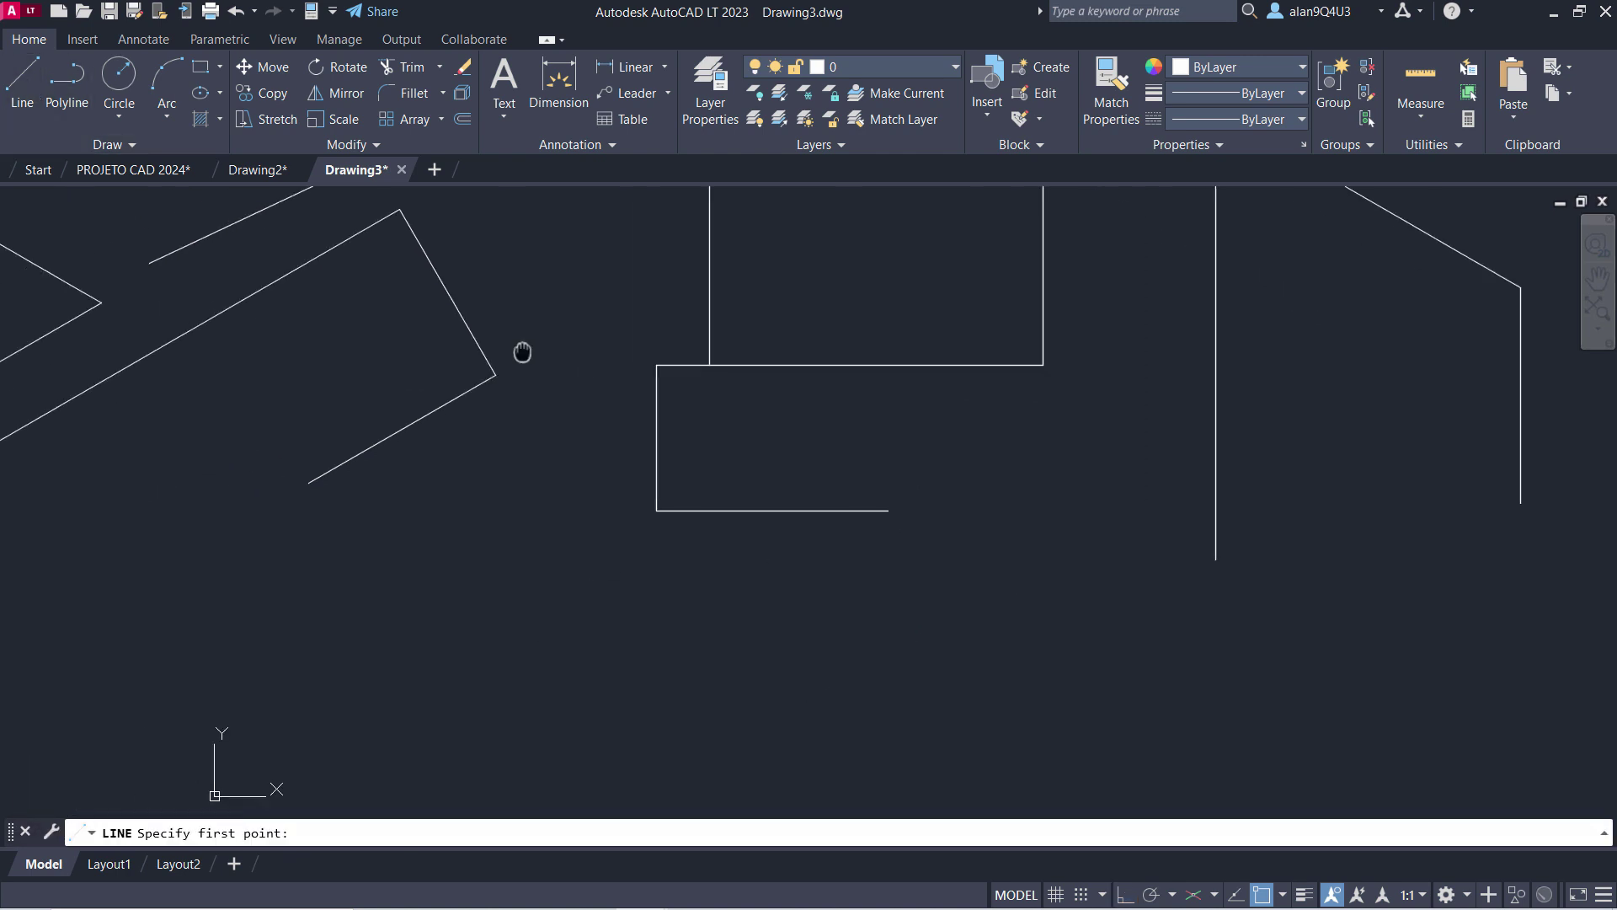
pyautogui.click(417, 457)
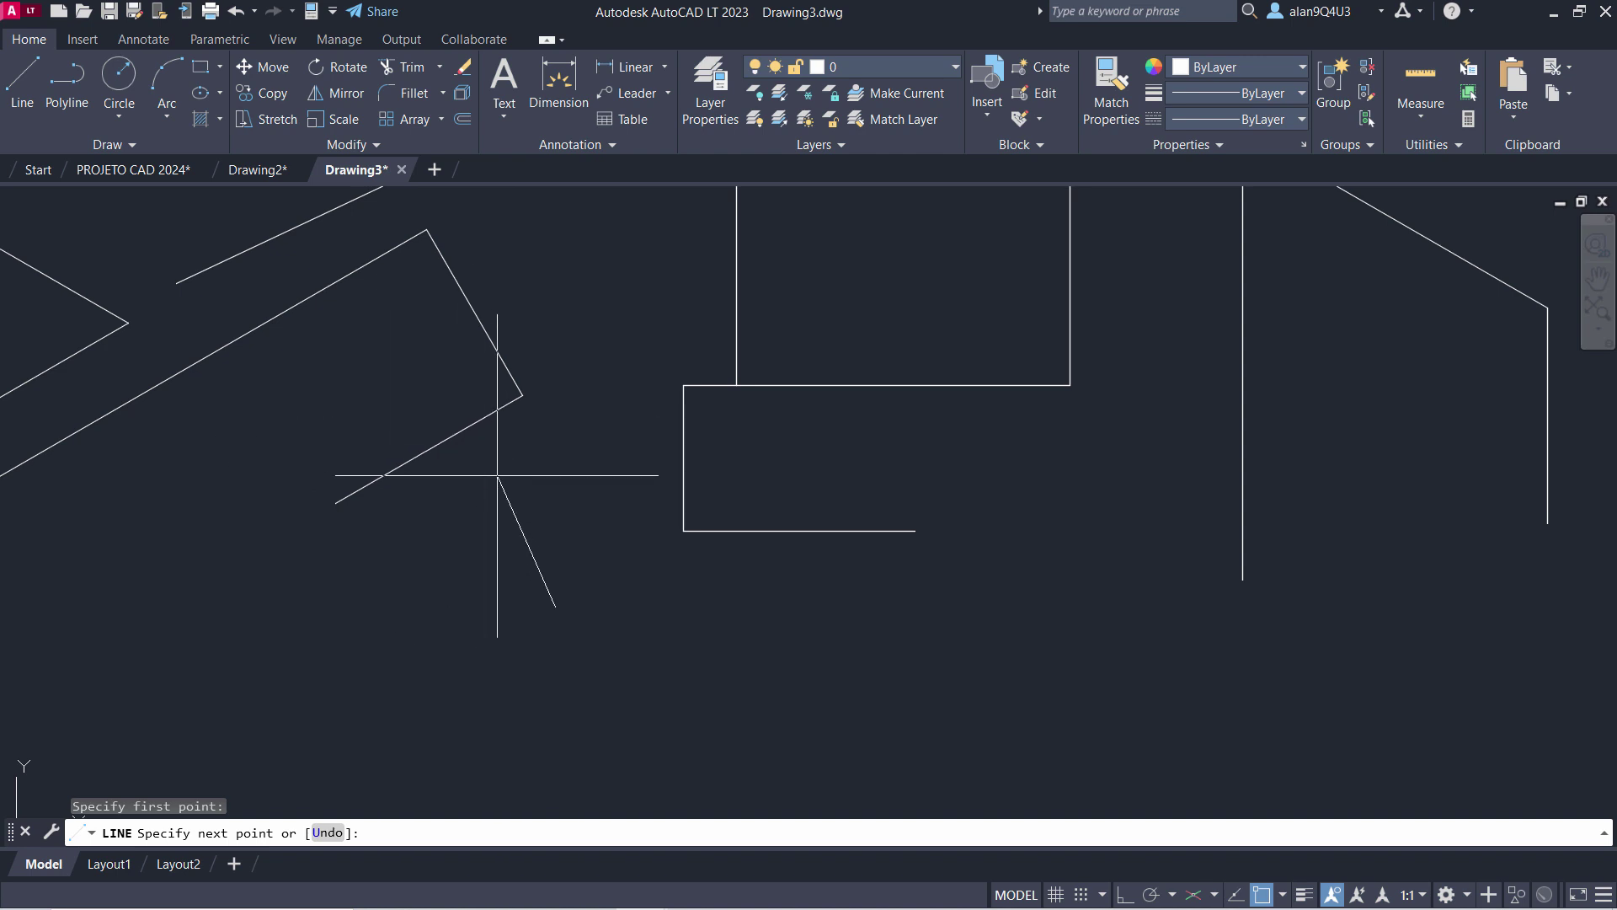
pyautogui.scroll(2, 468, 455)
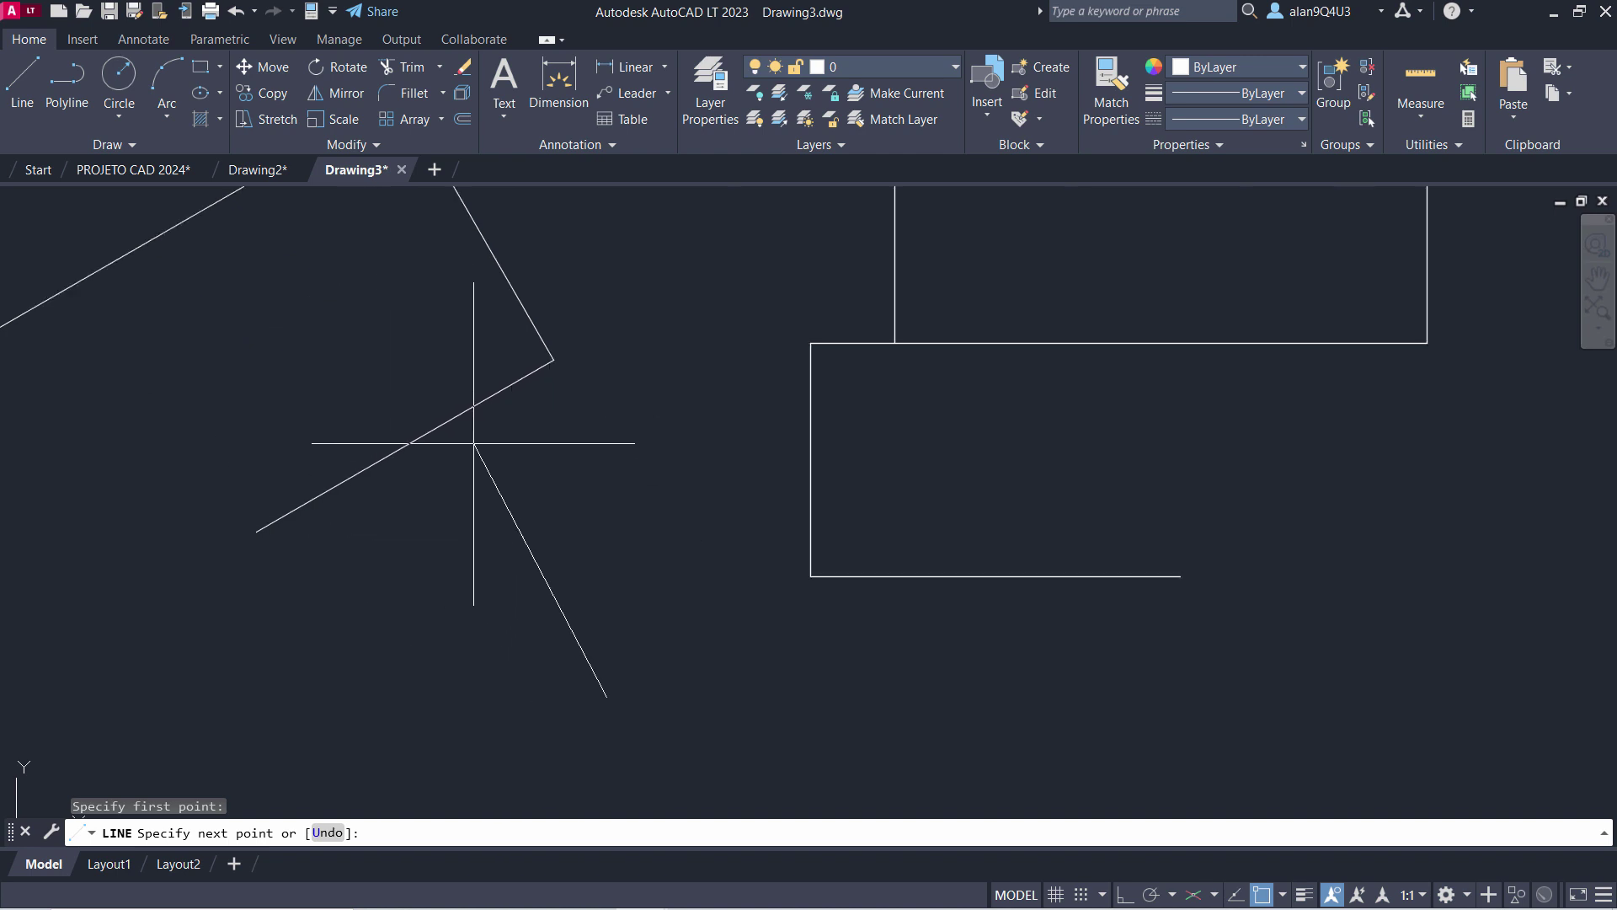
pyautogui.scroll(2, 464, 442)
pyautogui.scroll(3, 428, 409)
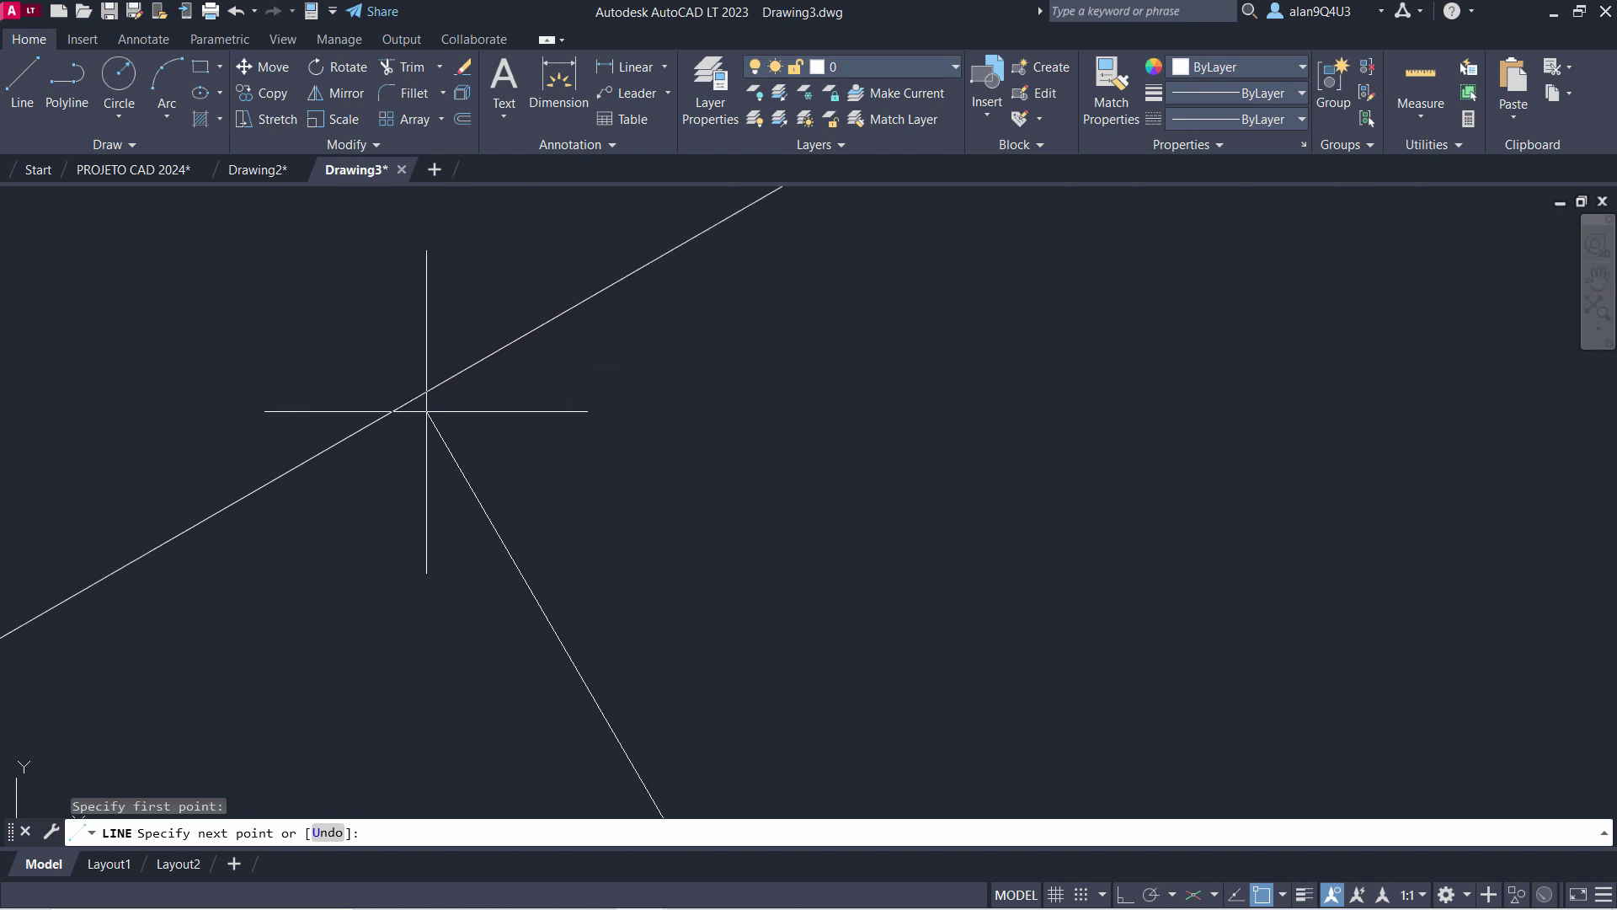
pyautogui.click(424, 393)
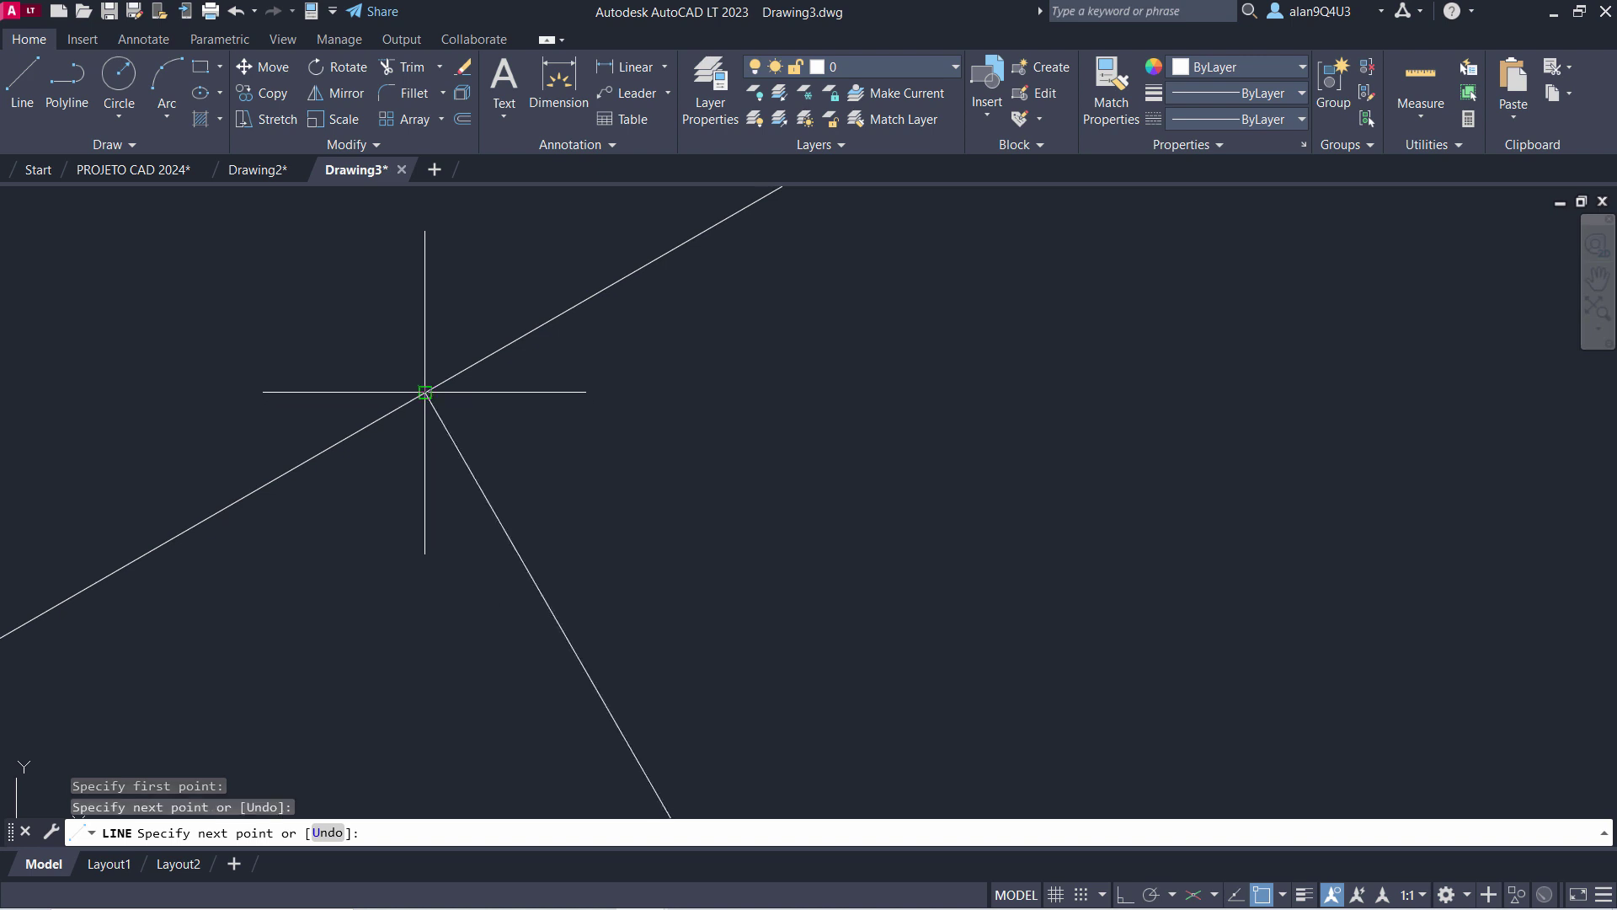
pyautogui.press('Escape')
# Zoom out, check the object snap modes list, and turn object snapping off.
pyautogui.scroll(-2, 451, 375)
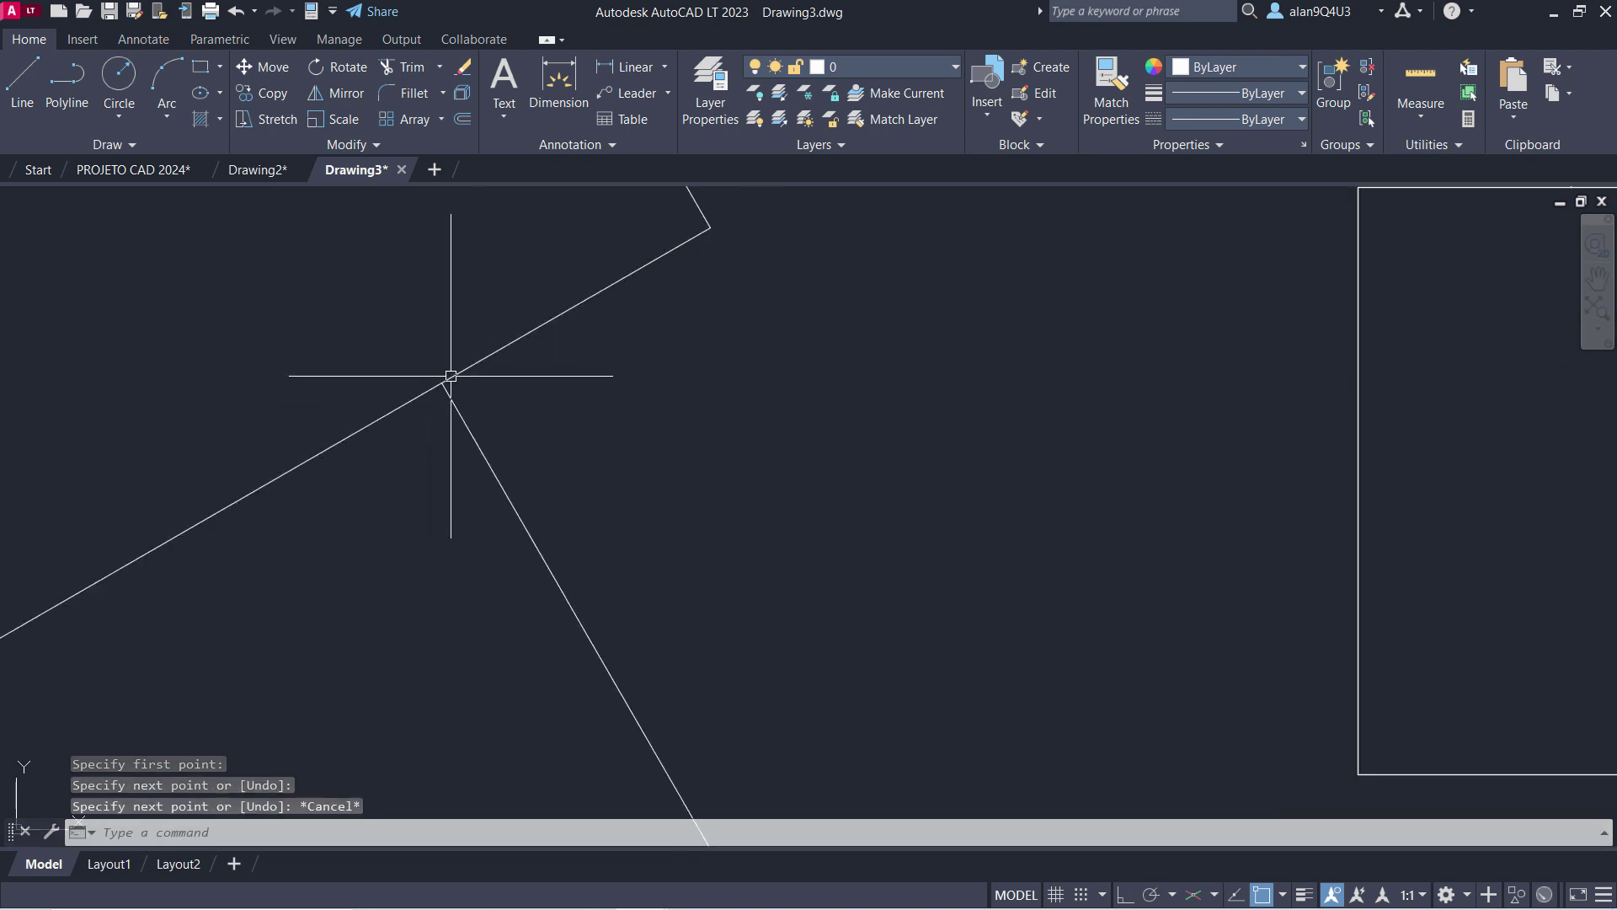
pyautogui.scroll(-2, 451, 379)
pyautogui.click(1283, 894)
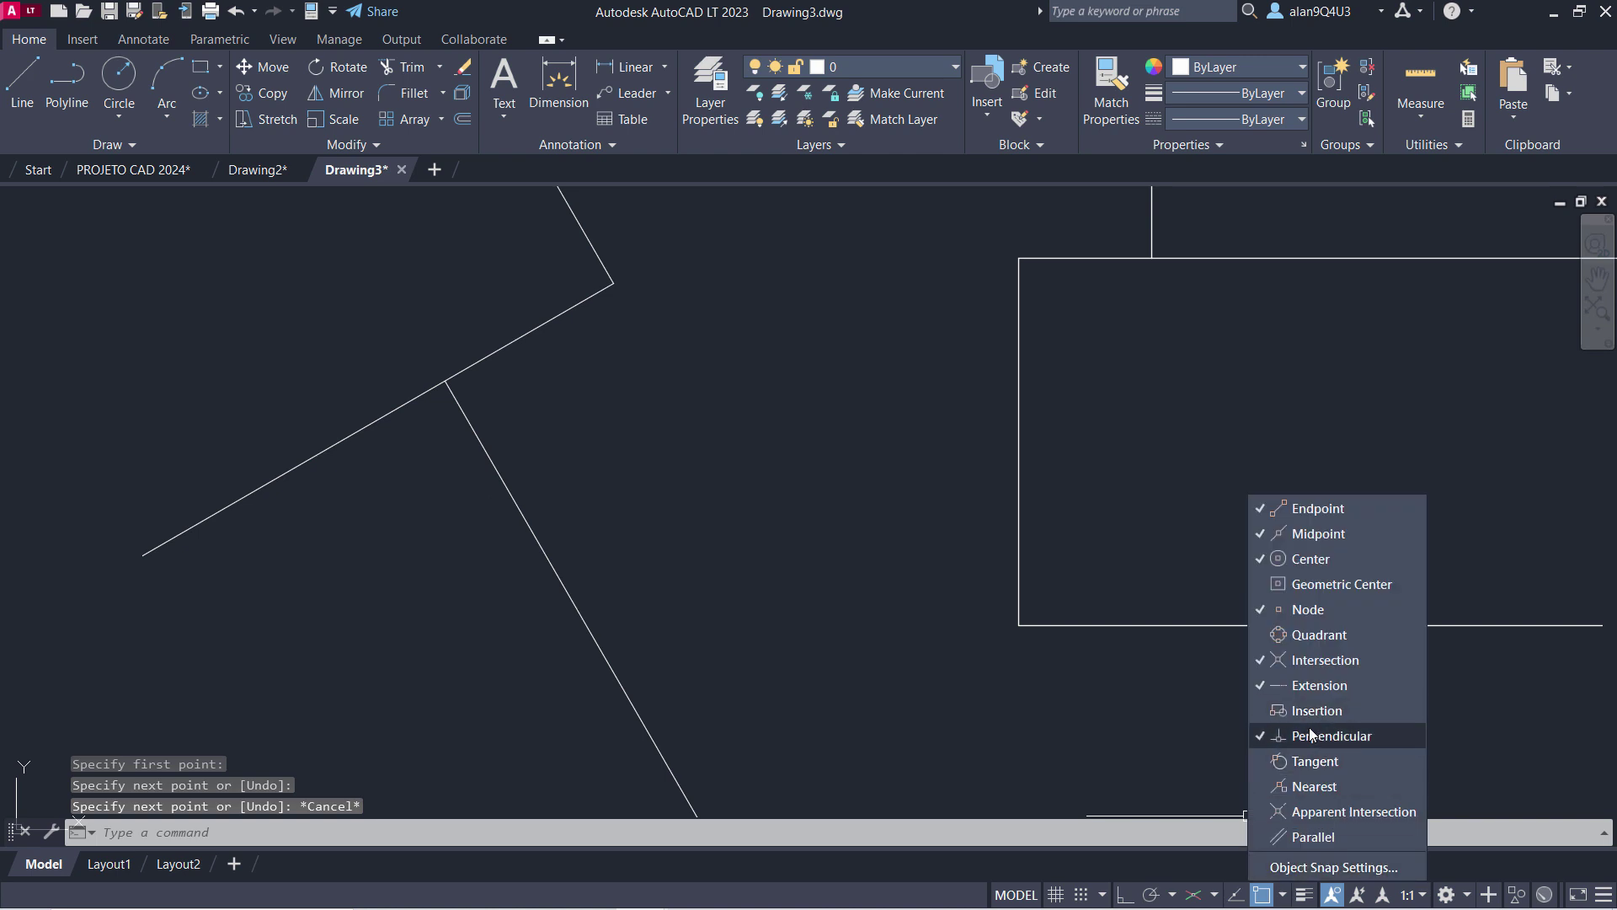
pyautogui.press('Escape')
pyautogui.scroll(-2, 935, 535)
pyautogui.scroll(-2, 926, 549)
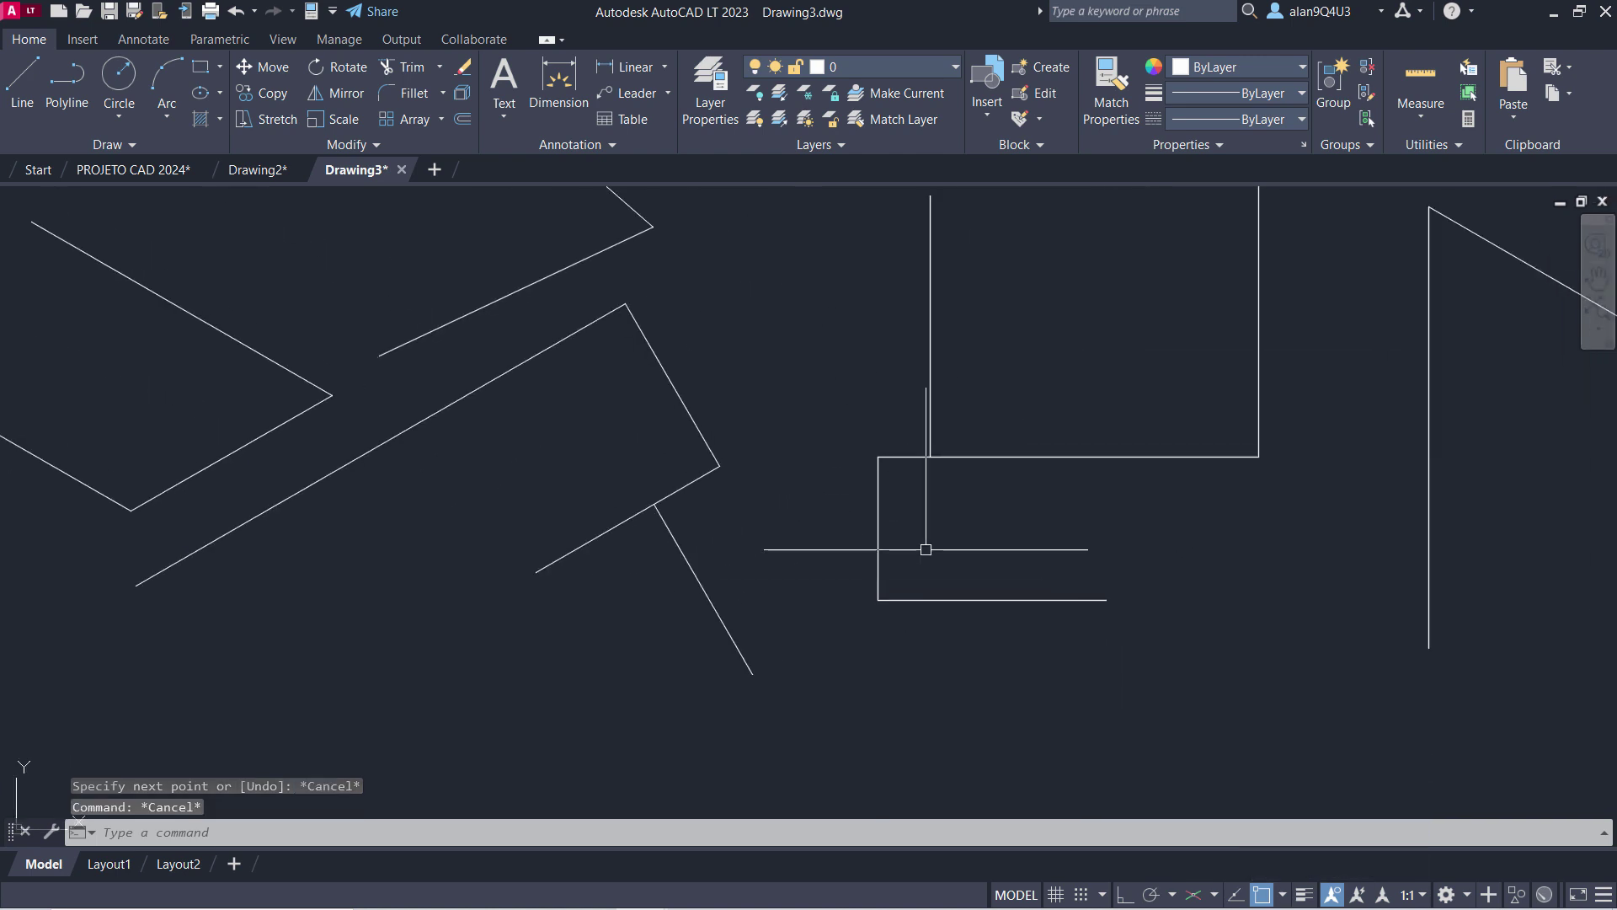
pyautogui.scroll(-2, 925, 549)
pyautogui.press('F3')
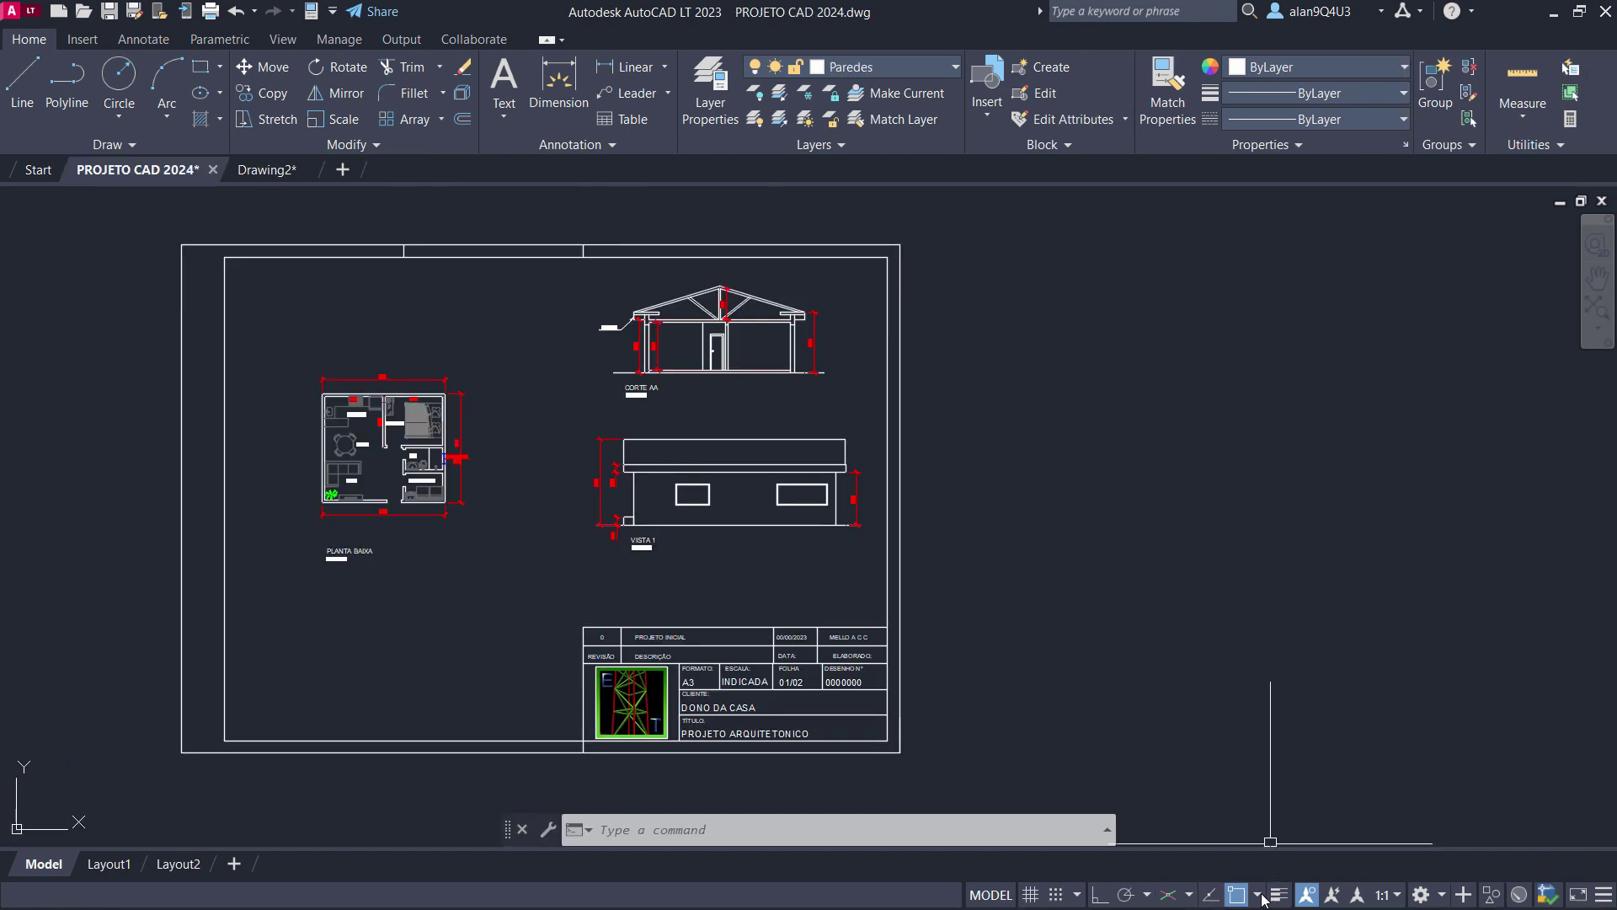
# Draw a diagonal line right of the sheet and a line from its midpoint using snaps.
pyautogui.click(1261, 896)
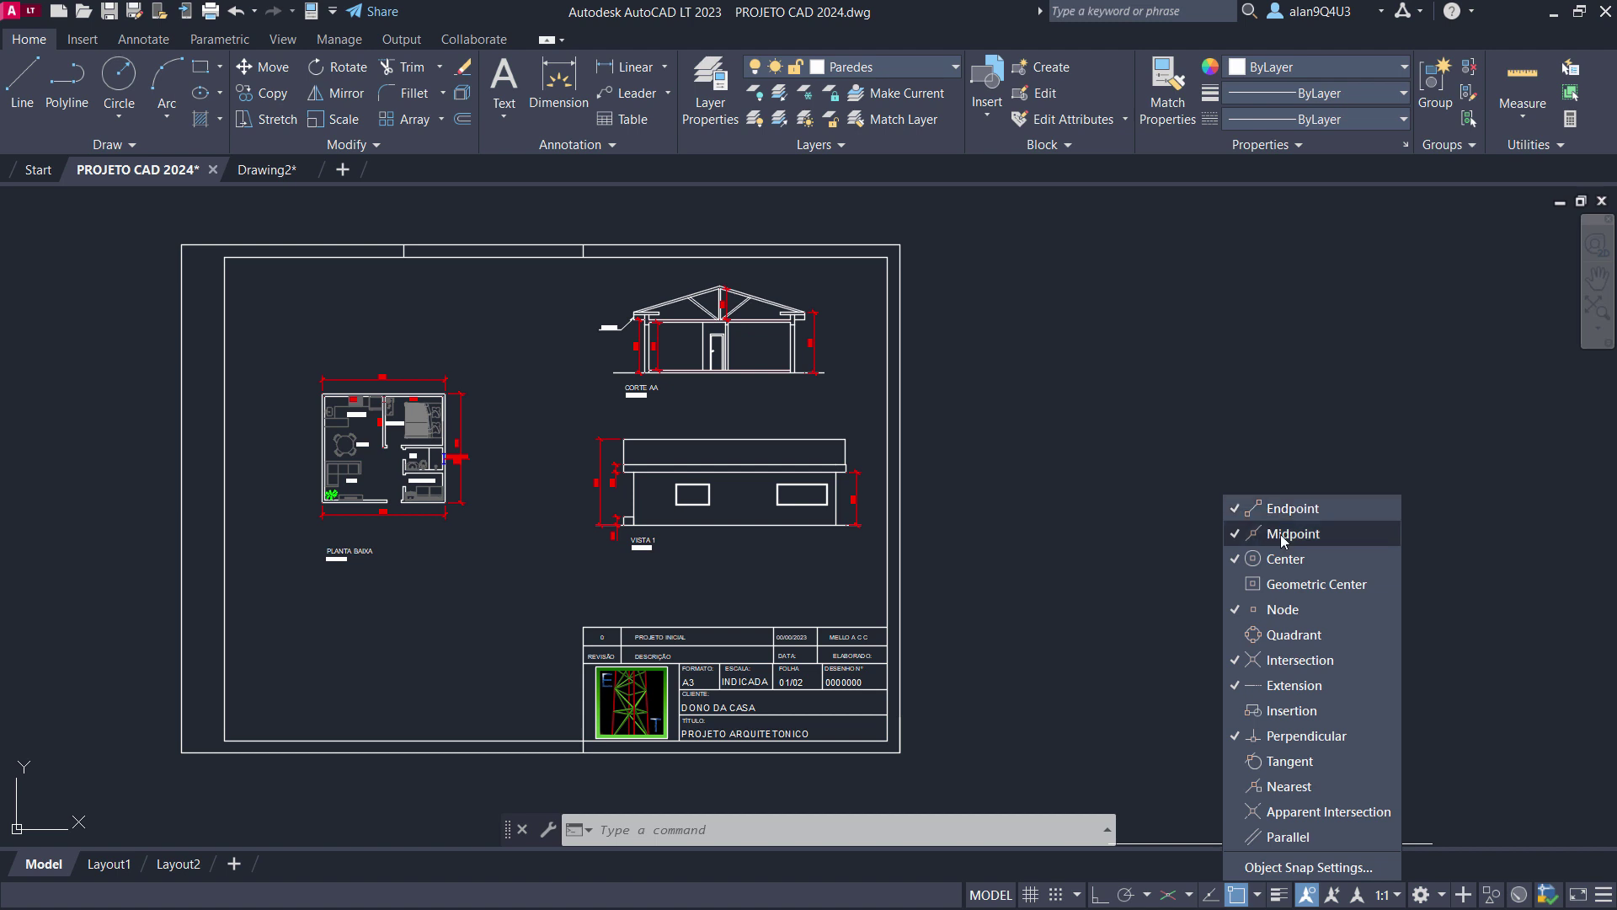
pyautogui.click(18, 81)
pyautogui.click(1038, 566)
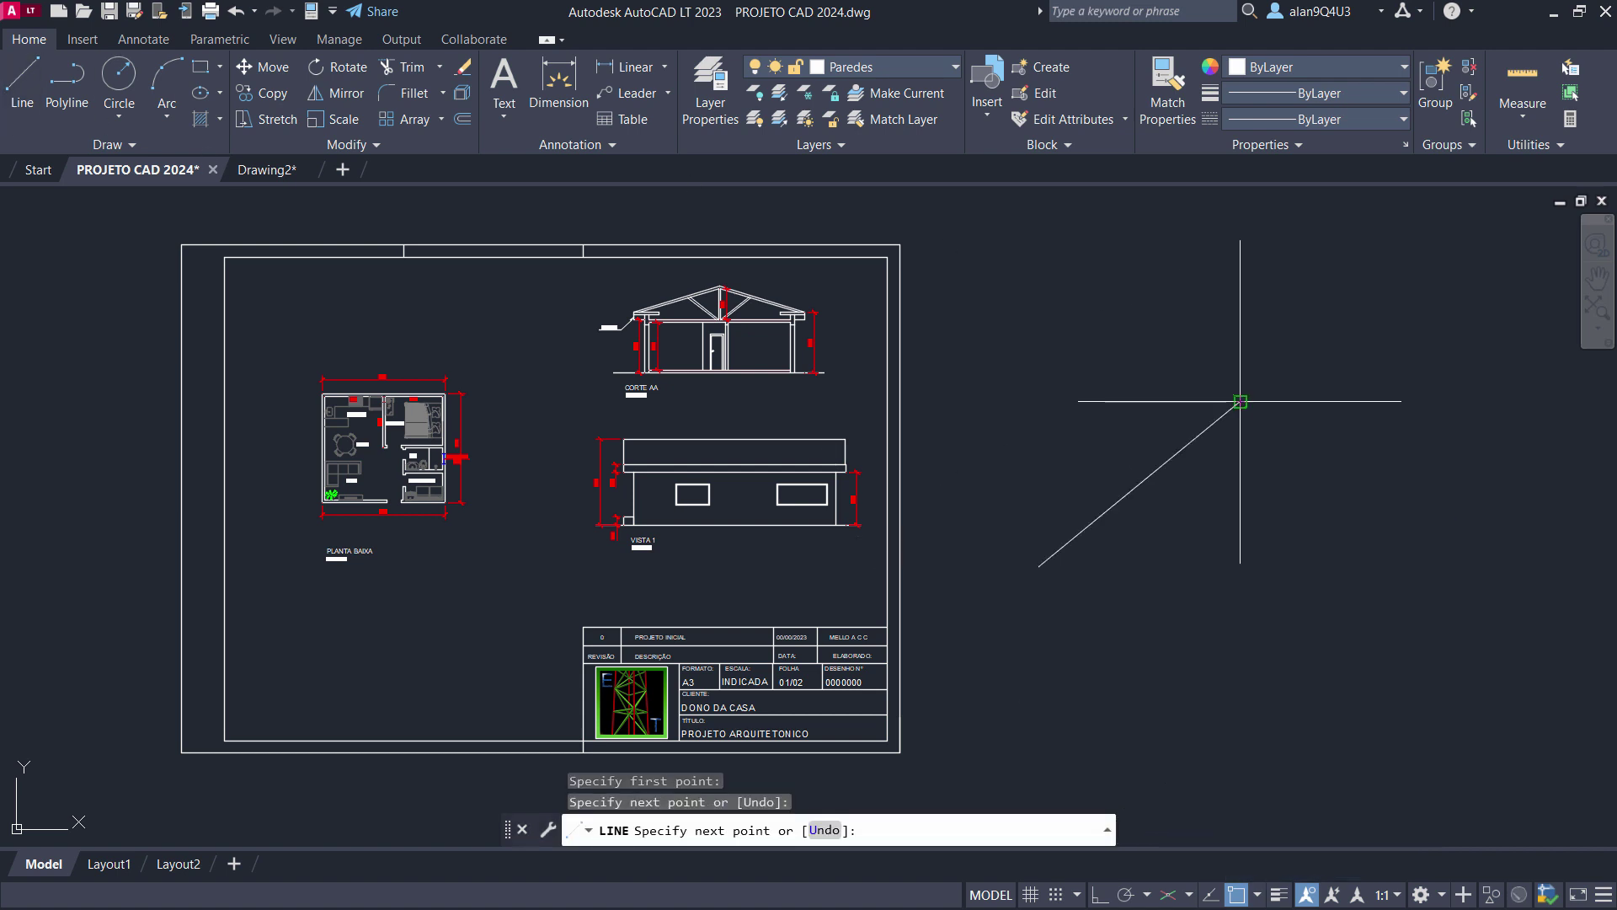
pyautogui.click(1240, 401)
pyautogui.press('Return')
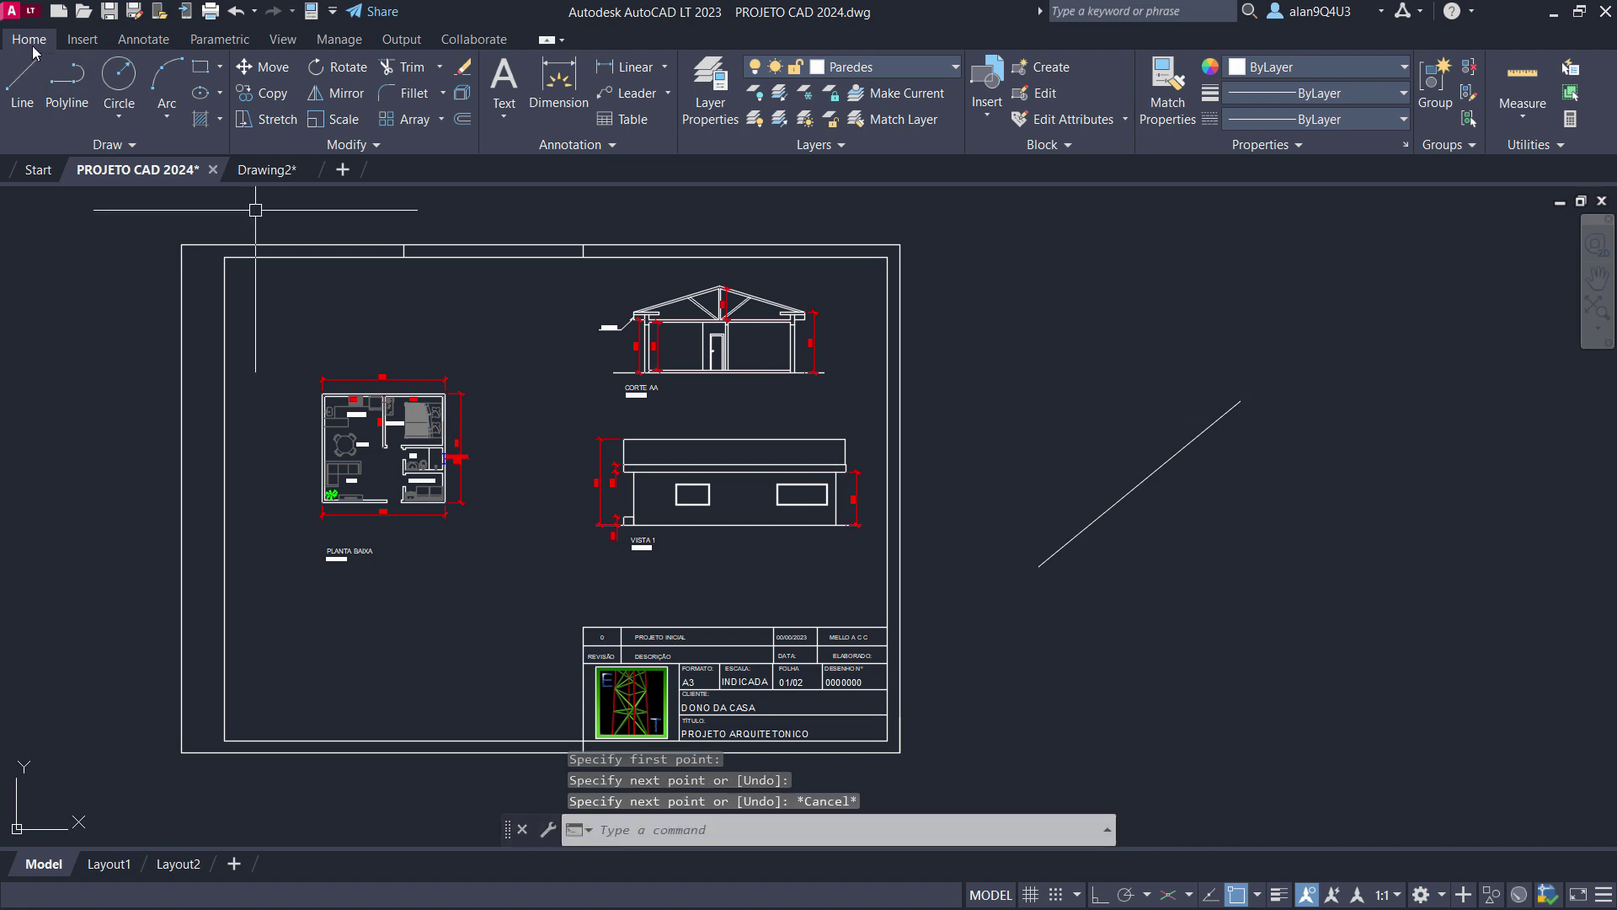
pyautogui.click(22, 81)
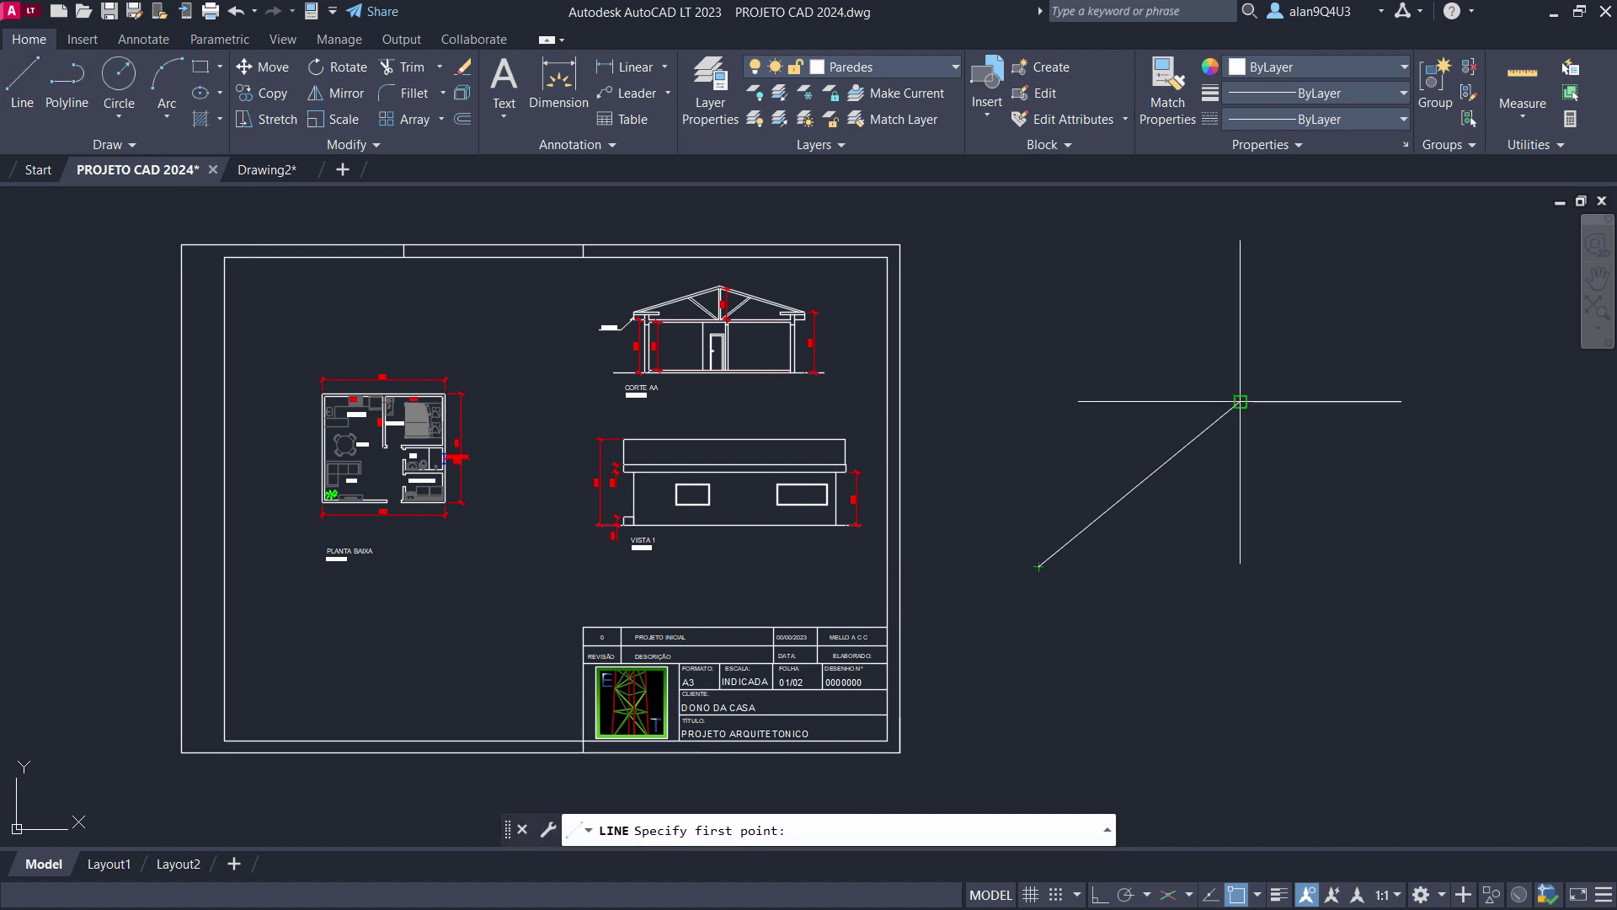
pyautogui.click(1139, 483)
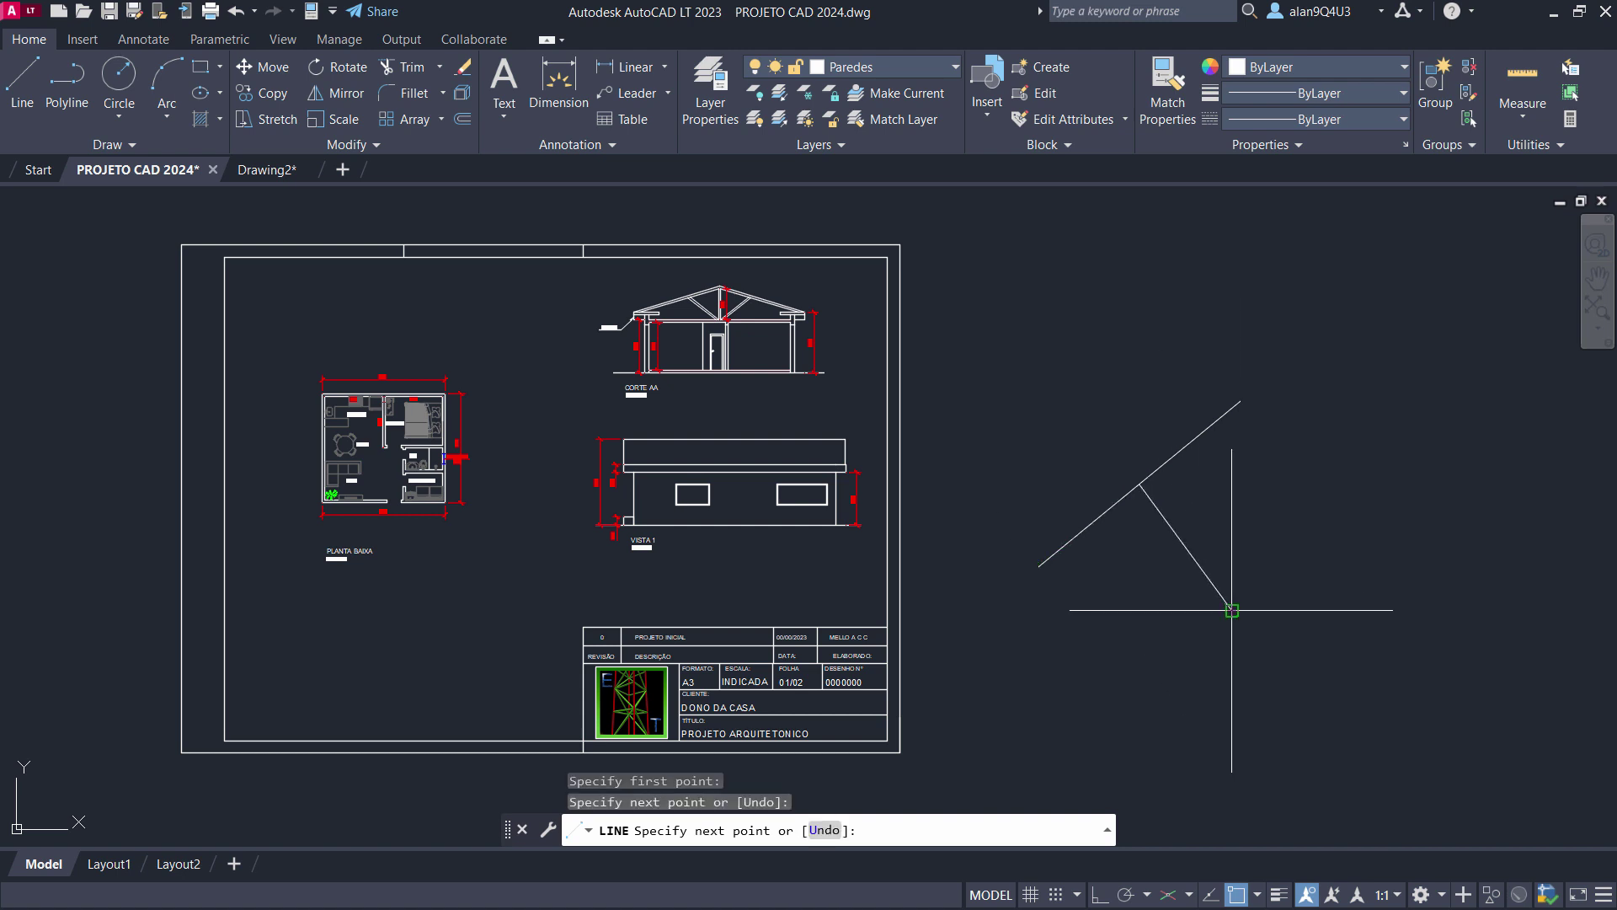
pyautogui.press('Escape')
# Draw a circle above the diagonal and a line from its centre down to the right.
pyautogui.click(1258, 895)
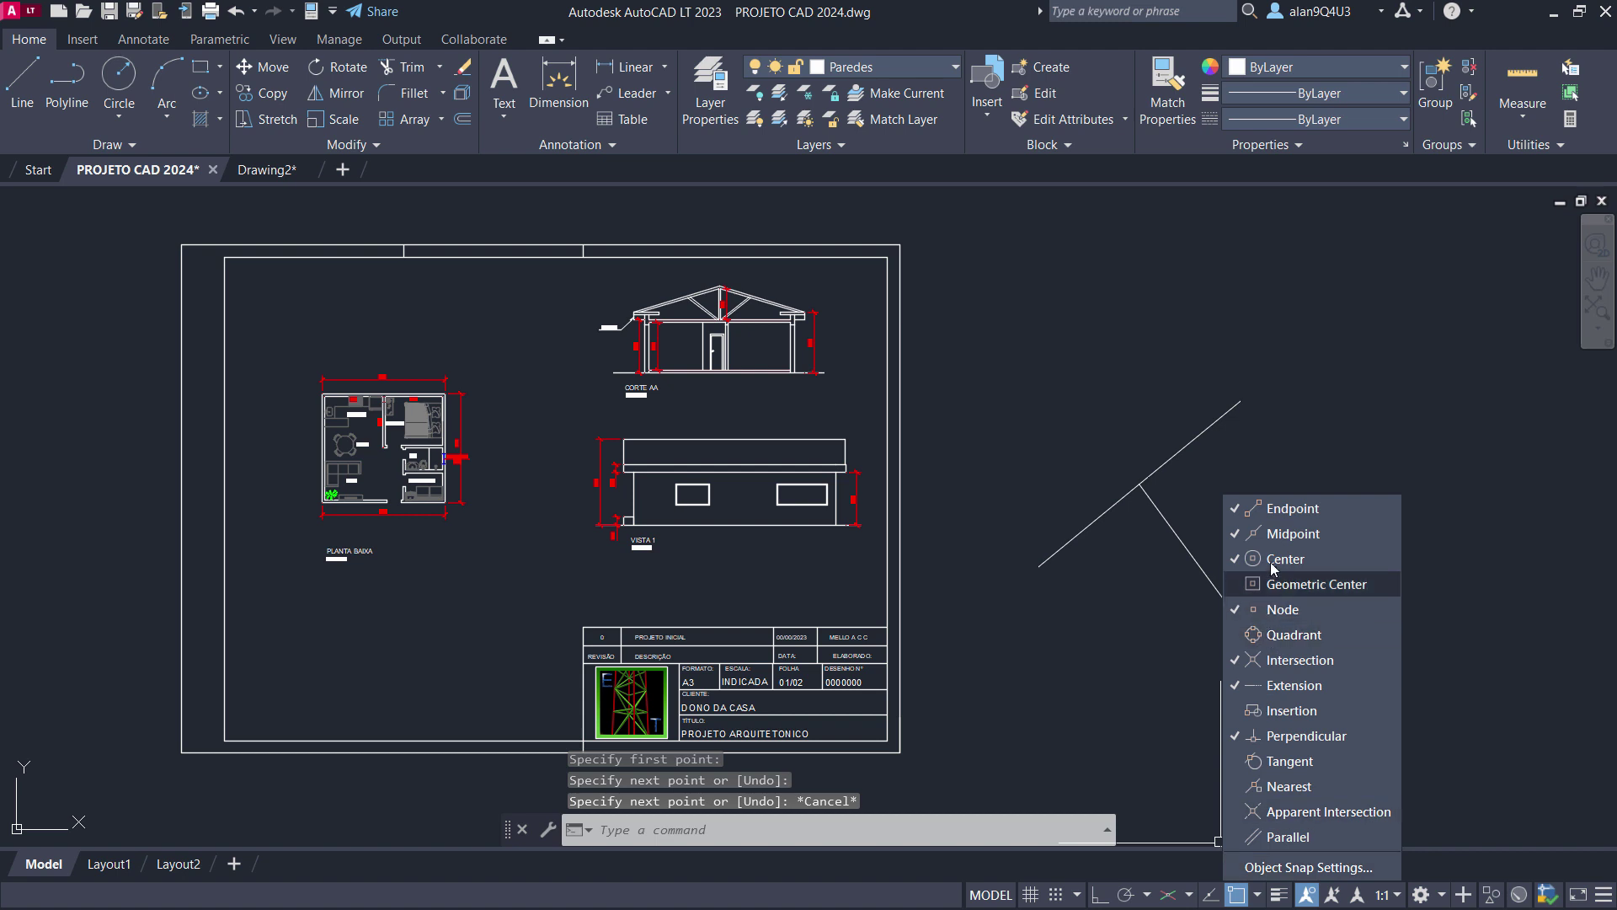
pyautogui.click(115, 80)
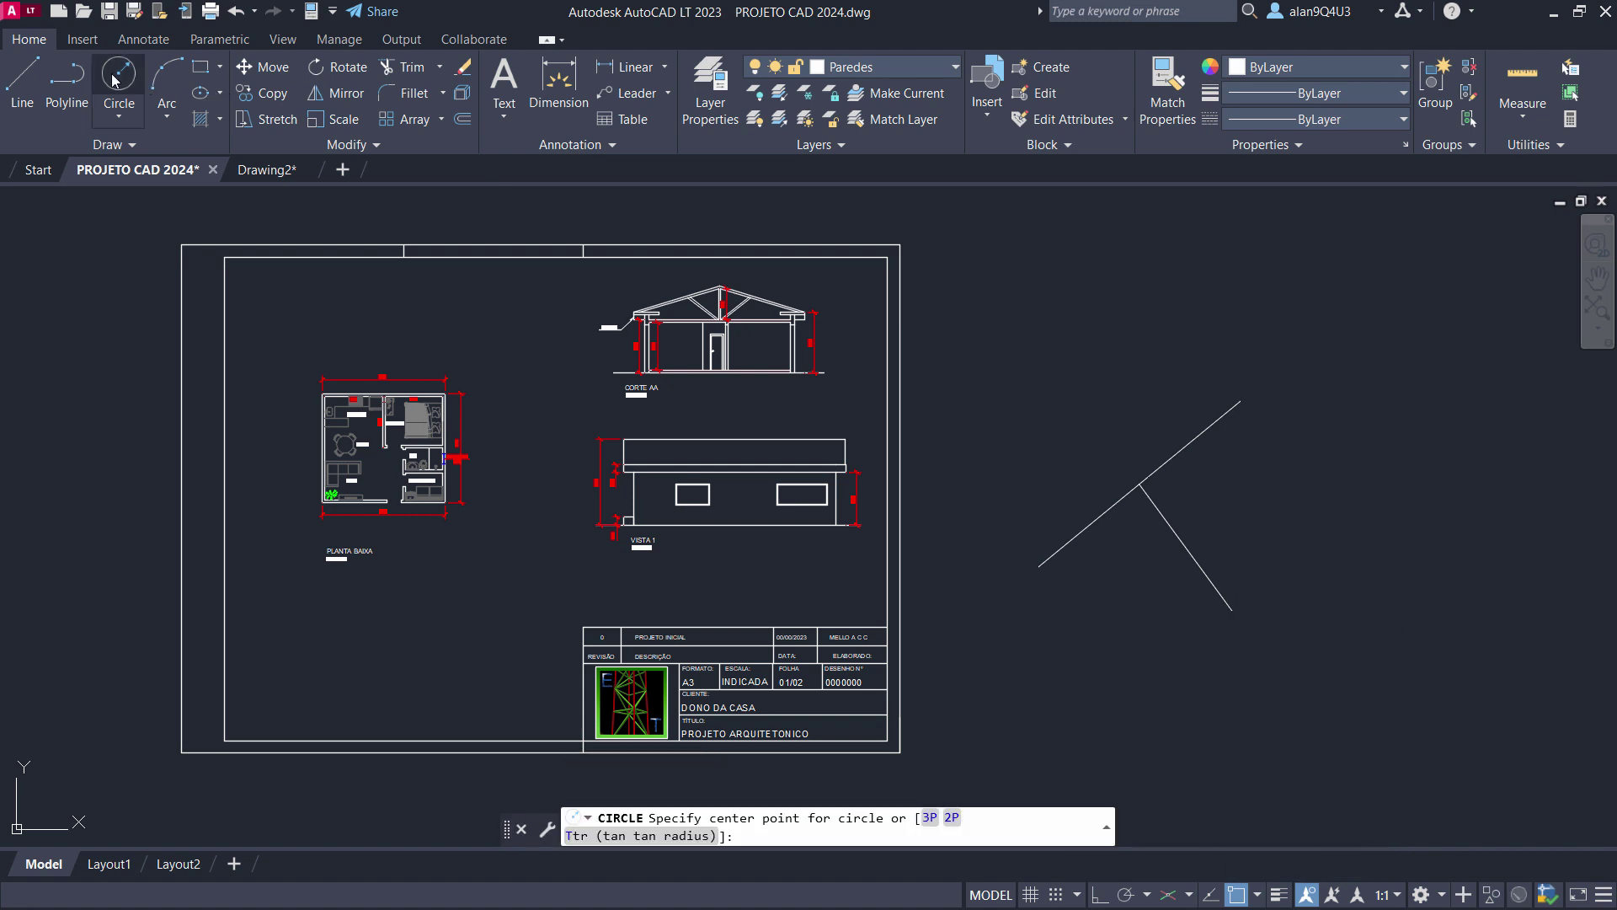
pyautogui.click(1165, 292)
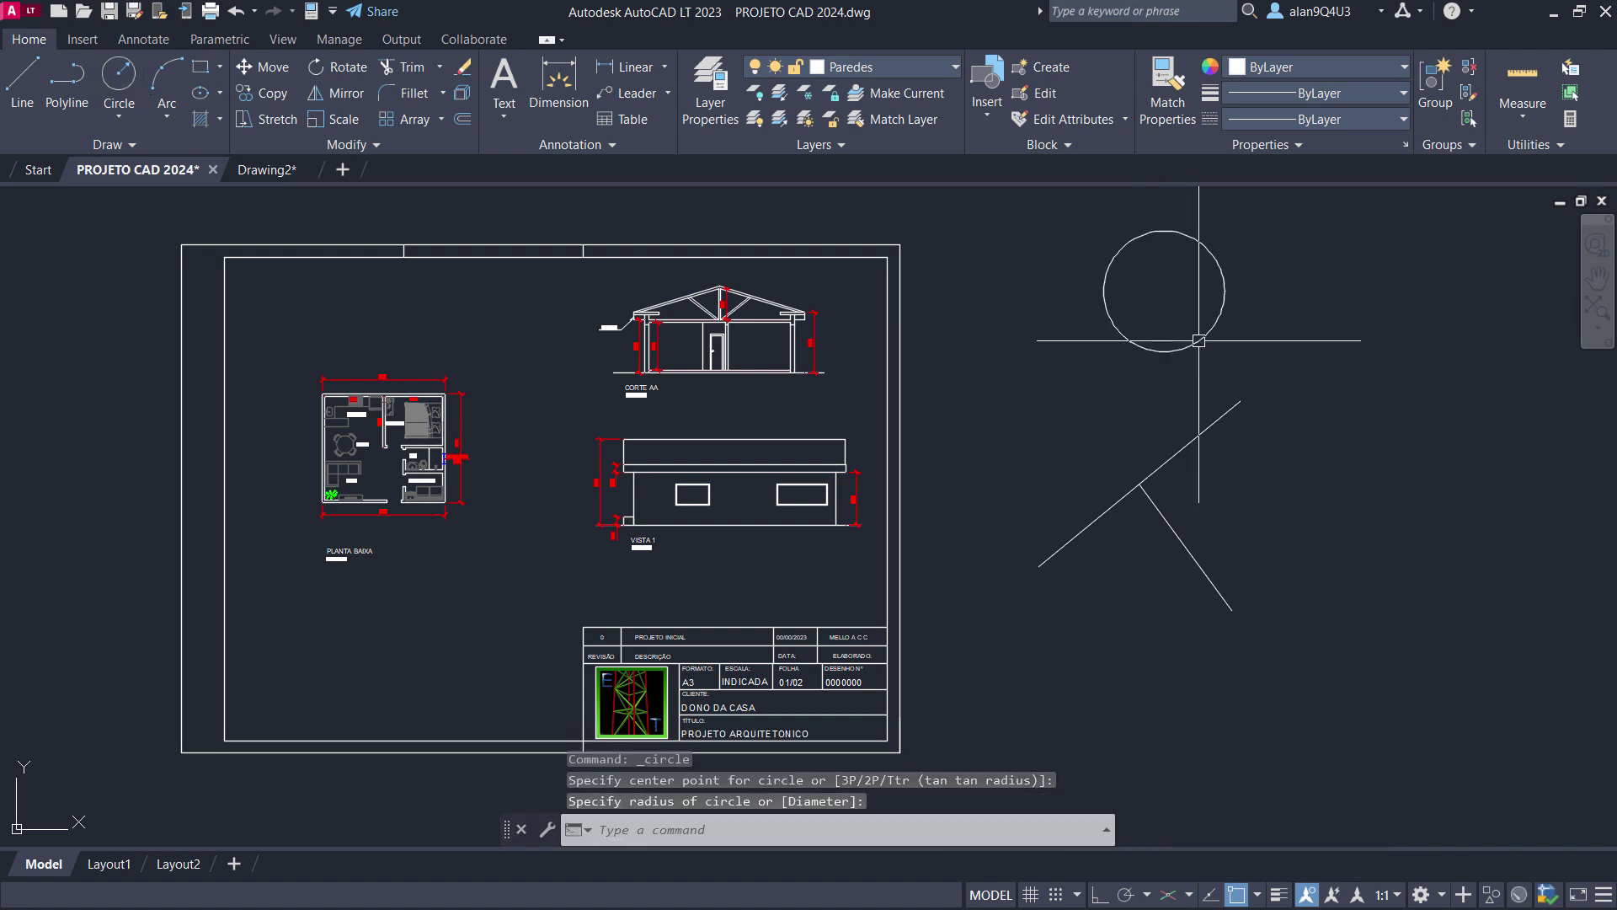
pyautogui.click(1198, 341)
pyautogui.click(22, 80)
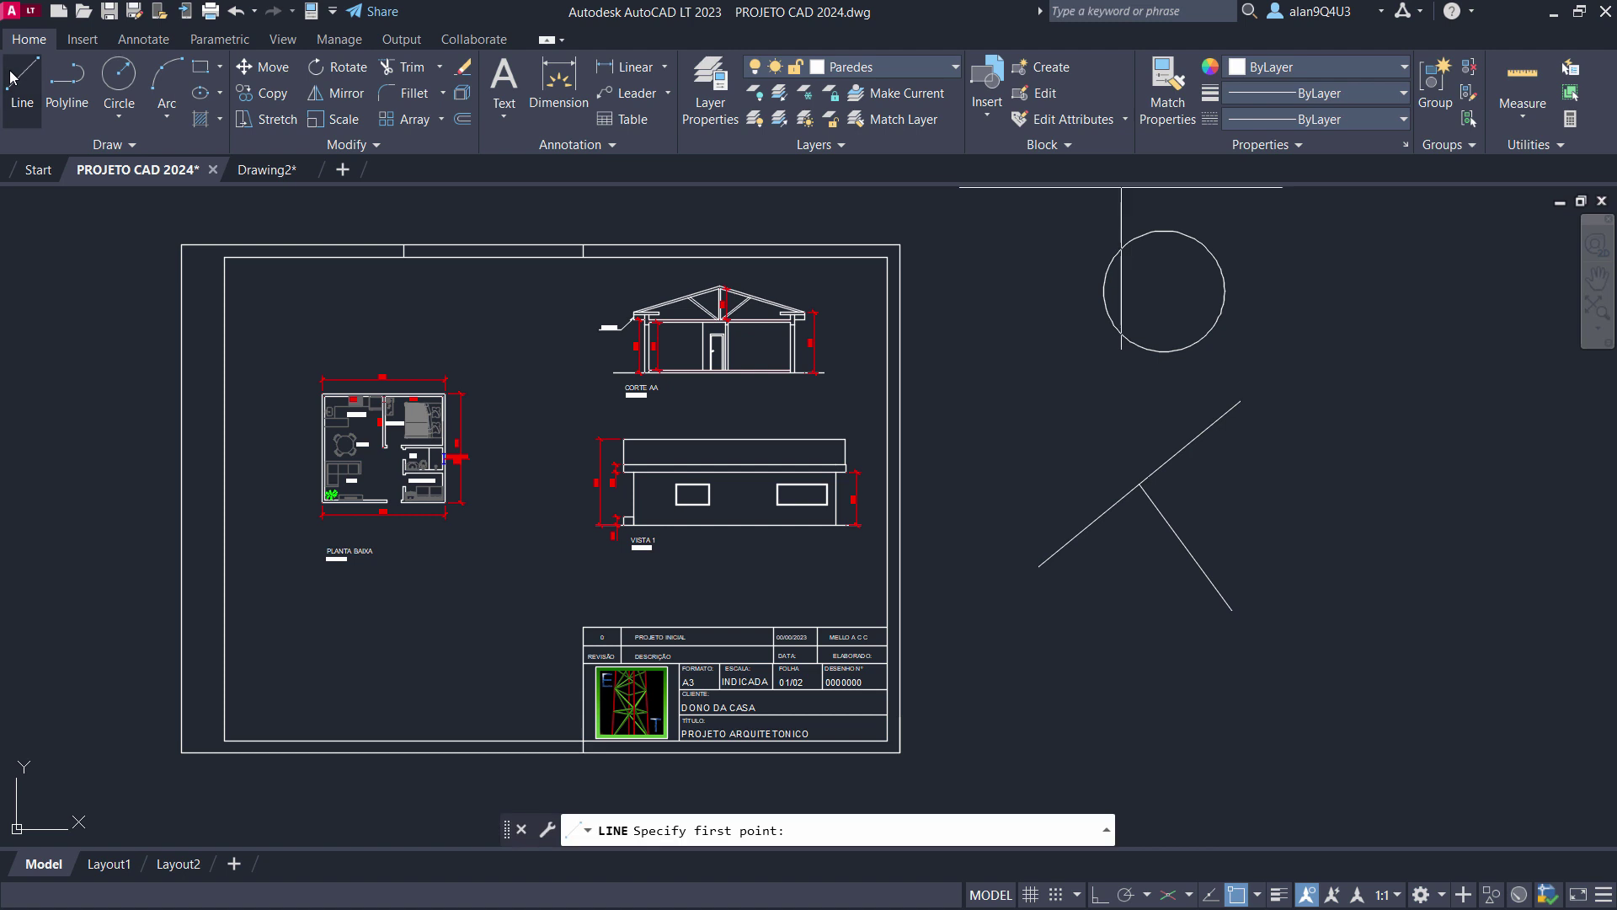
pyautogui.click(1164, 291)
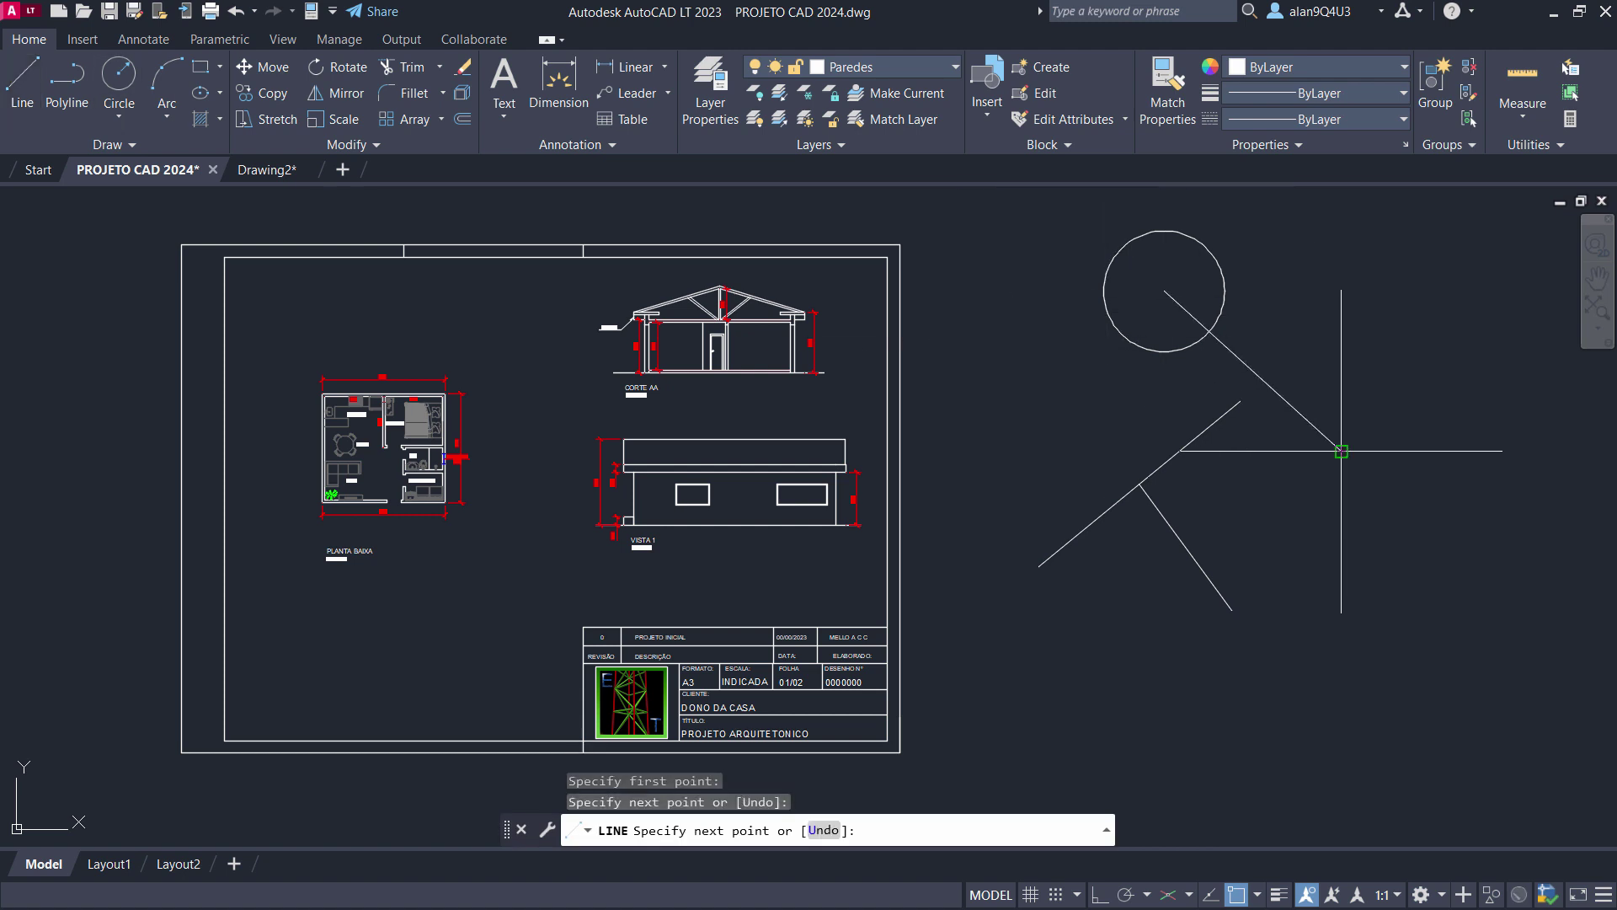
pyautogui.click(1341, 451)
pyautogui.press('Escape')
pyautogui.click(1257, 895)
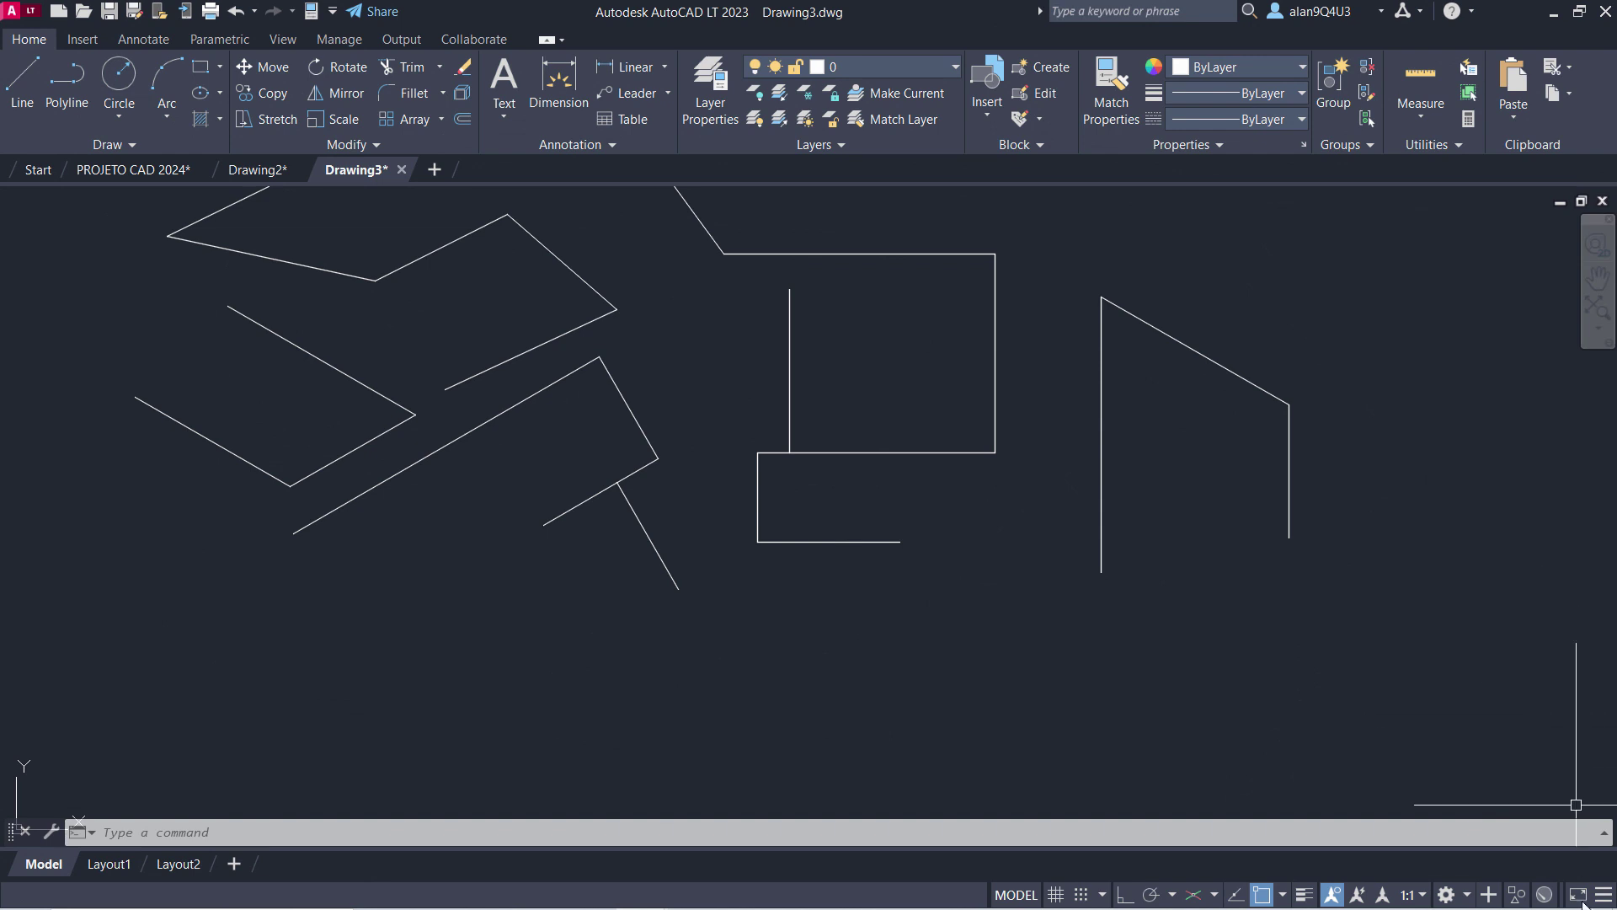
# Give the tall vertical line on the right a 0.40 mm lineweight and turn on lineweight display.
pyautogui.click(1603, 896)
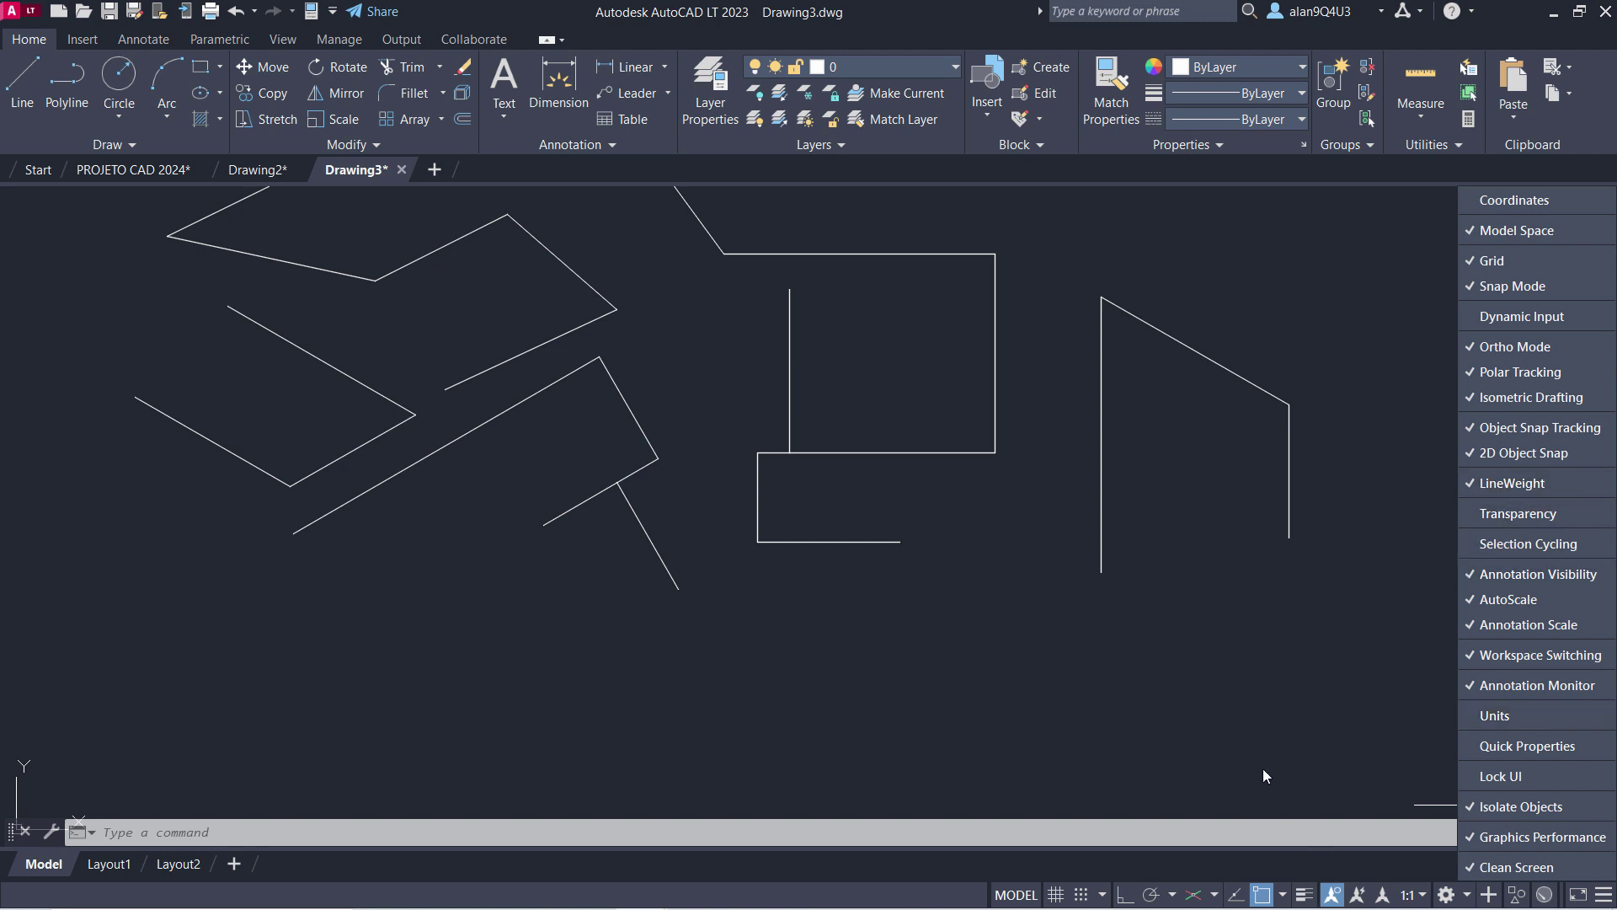
pyautogui.press('Escape')
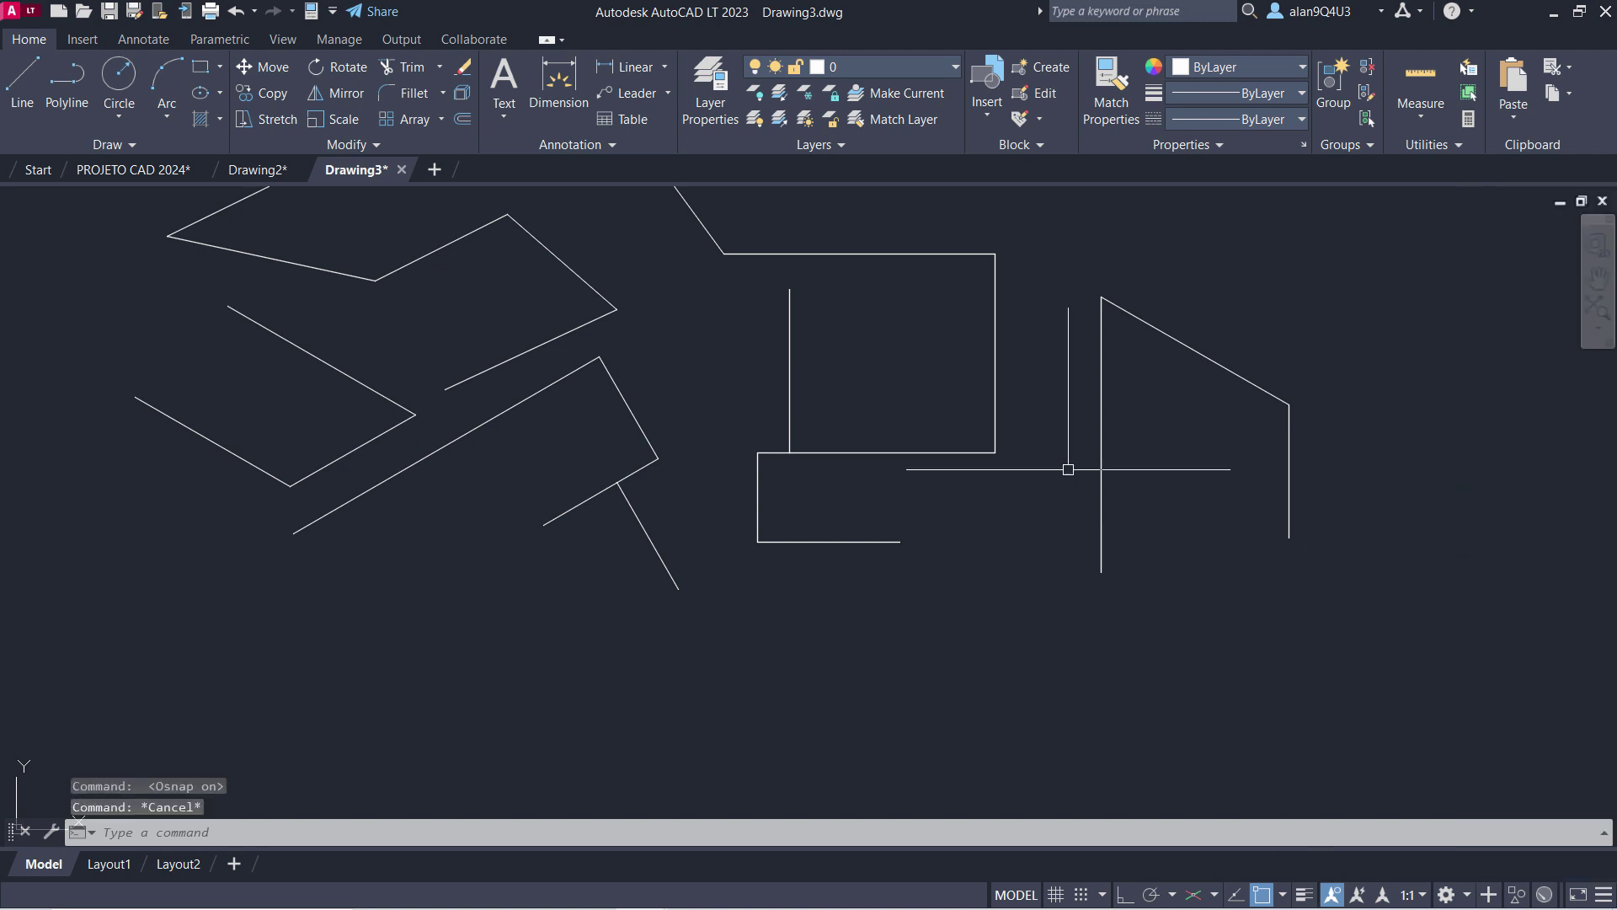
pyautogui.moveTo(1144, 557); pyautogui.dragTo(1101, 499)
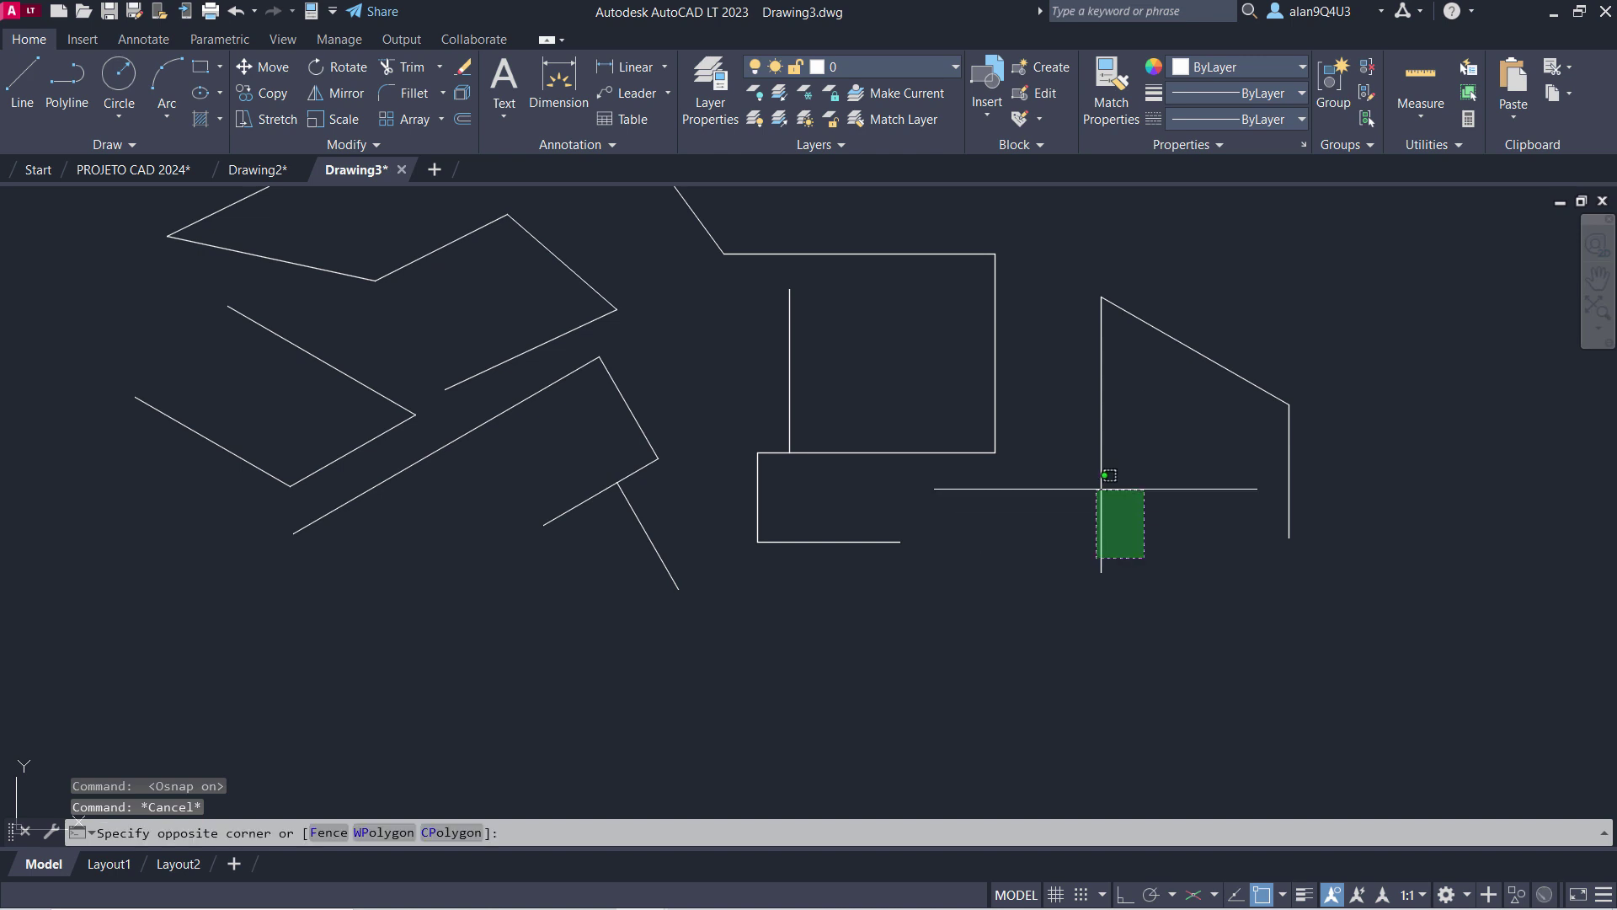
pyautogui.click(1222, 95)
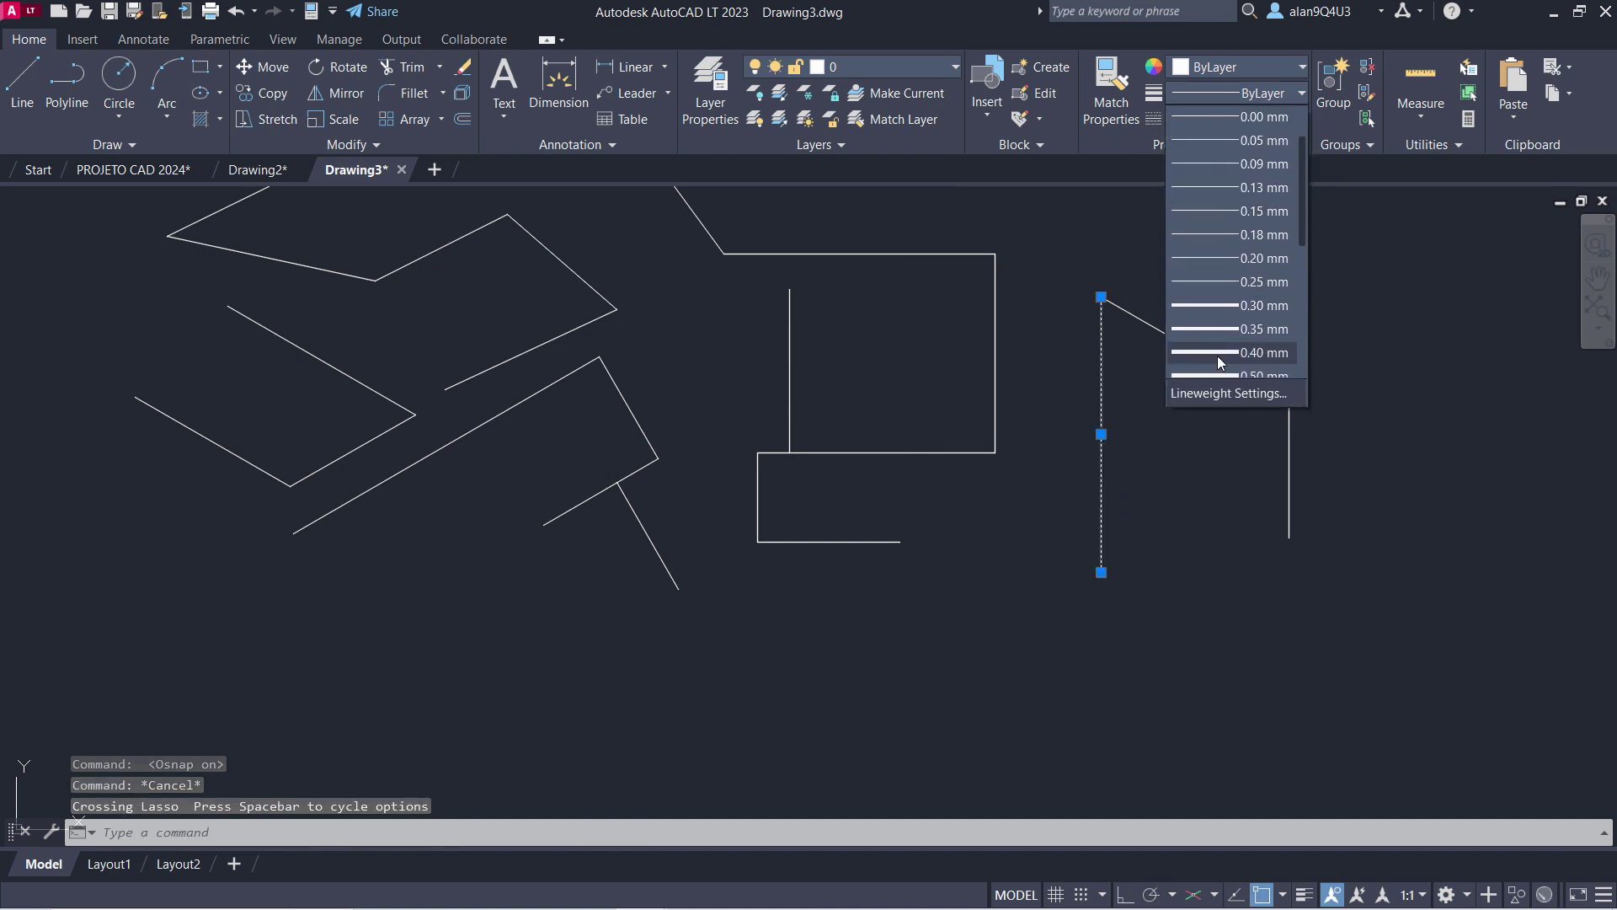
pyautogui.click(1217, 352)
pyautogui.press('Escape')
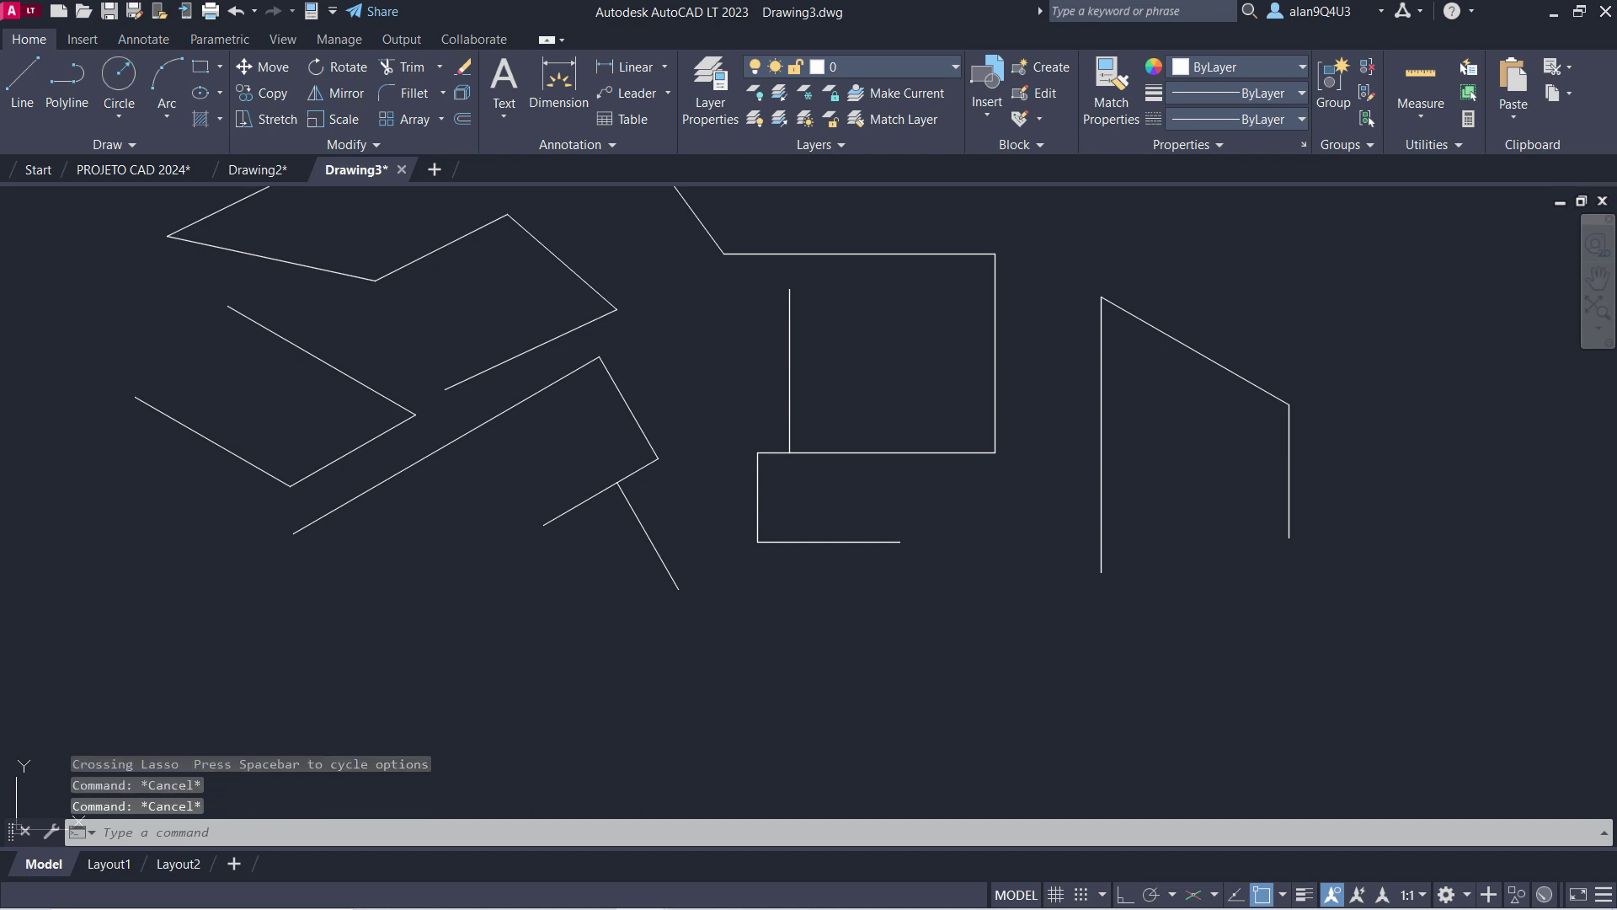
pyautogui.click(1304, 894)
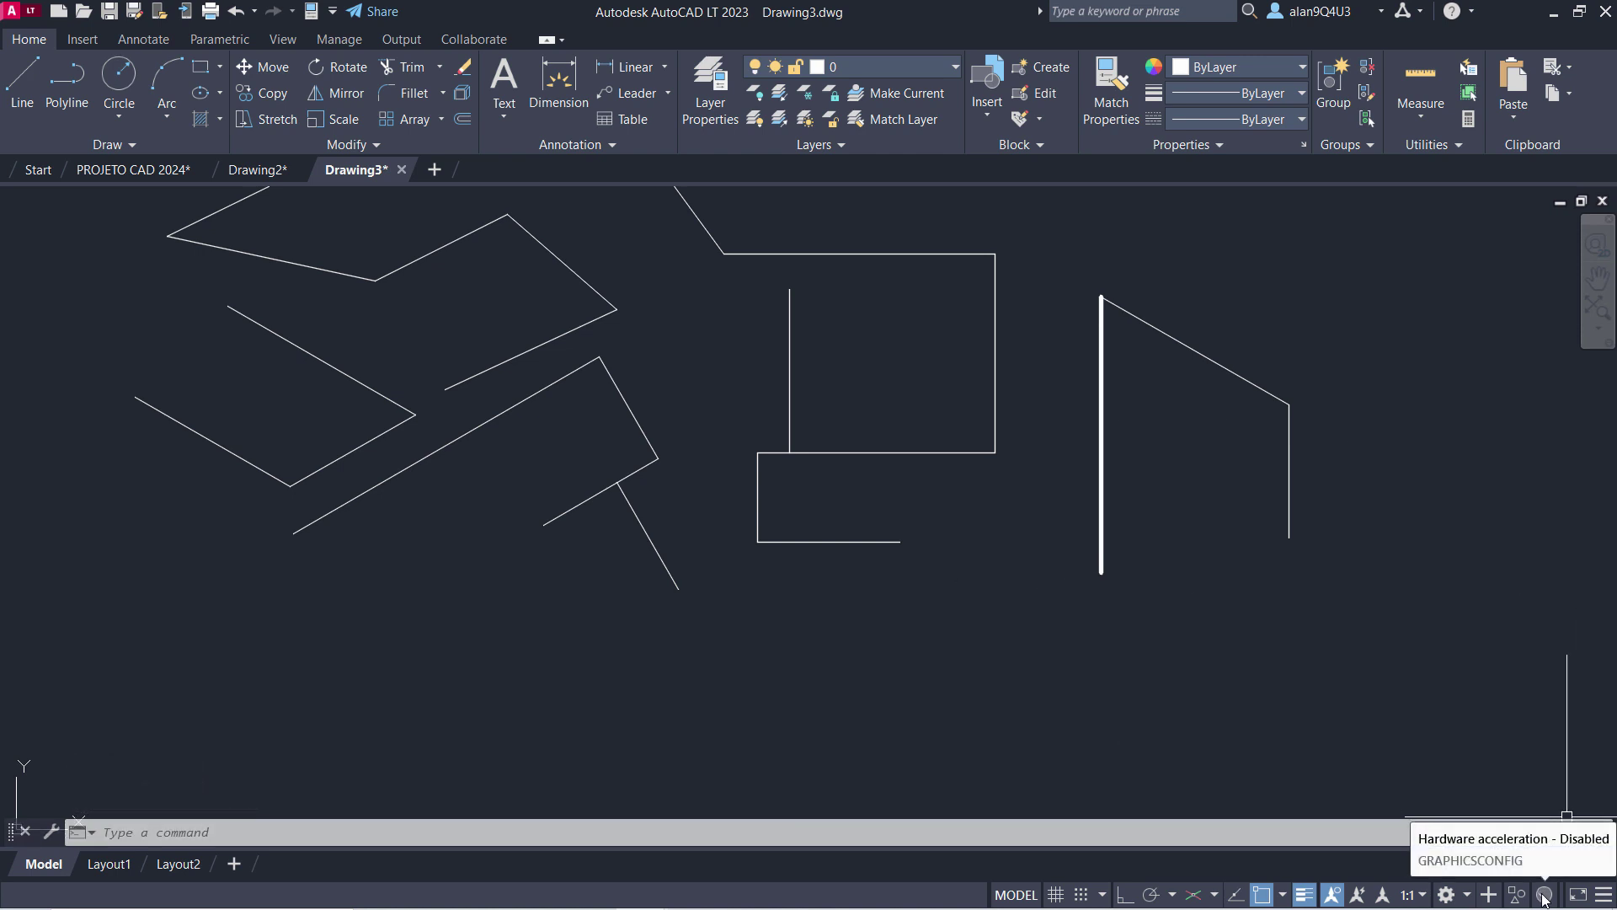
# Review the status-bar toggles and the Graphics Performance 2D display details, then accept.
pyautogui.click(1601, 901)
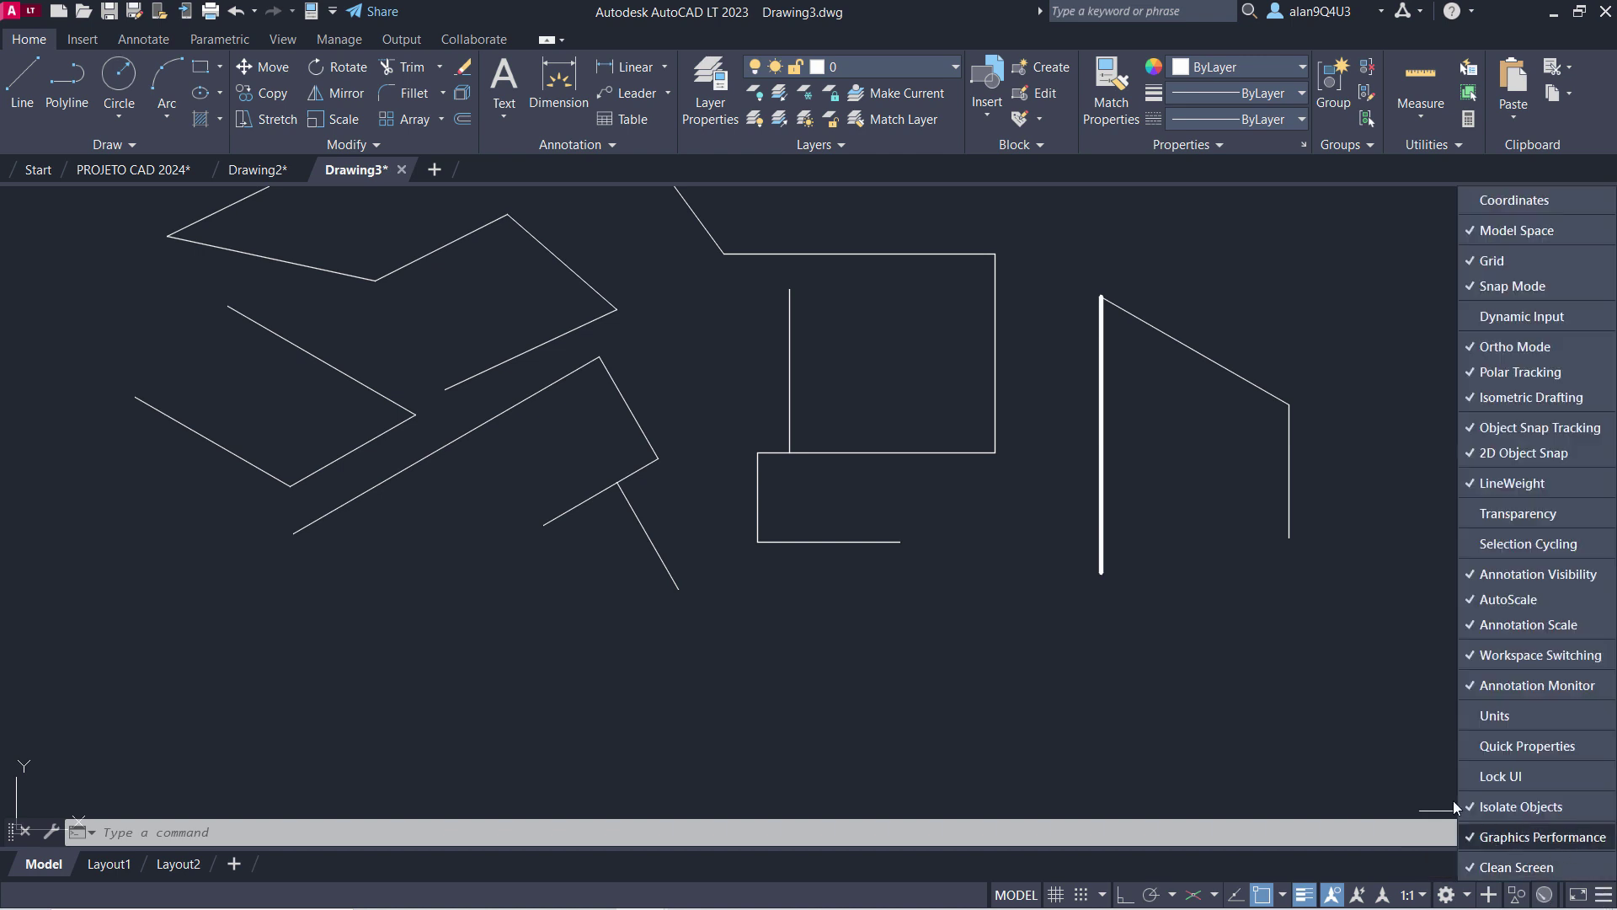
pyautogui.click(1394, 756)
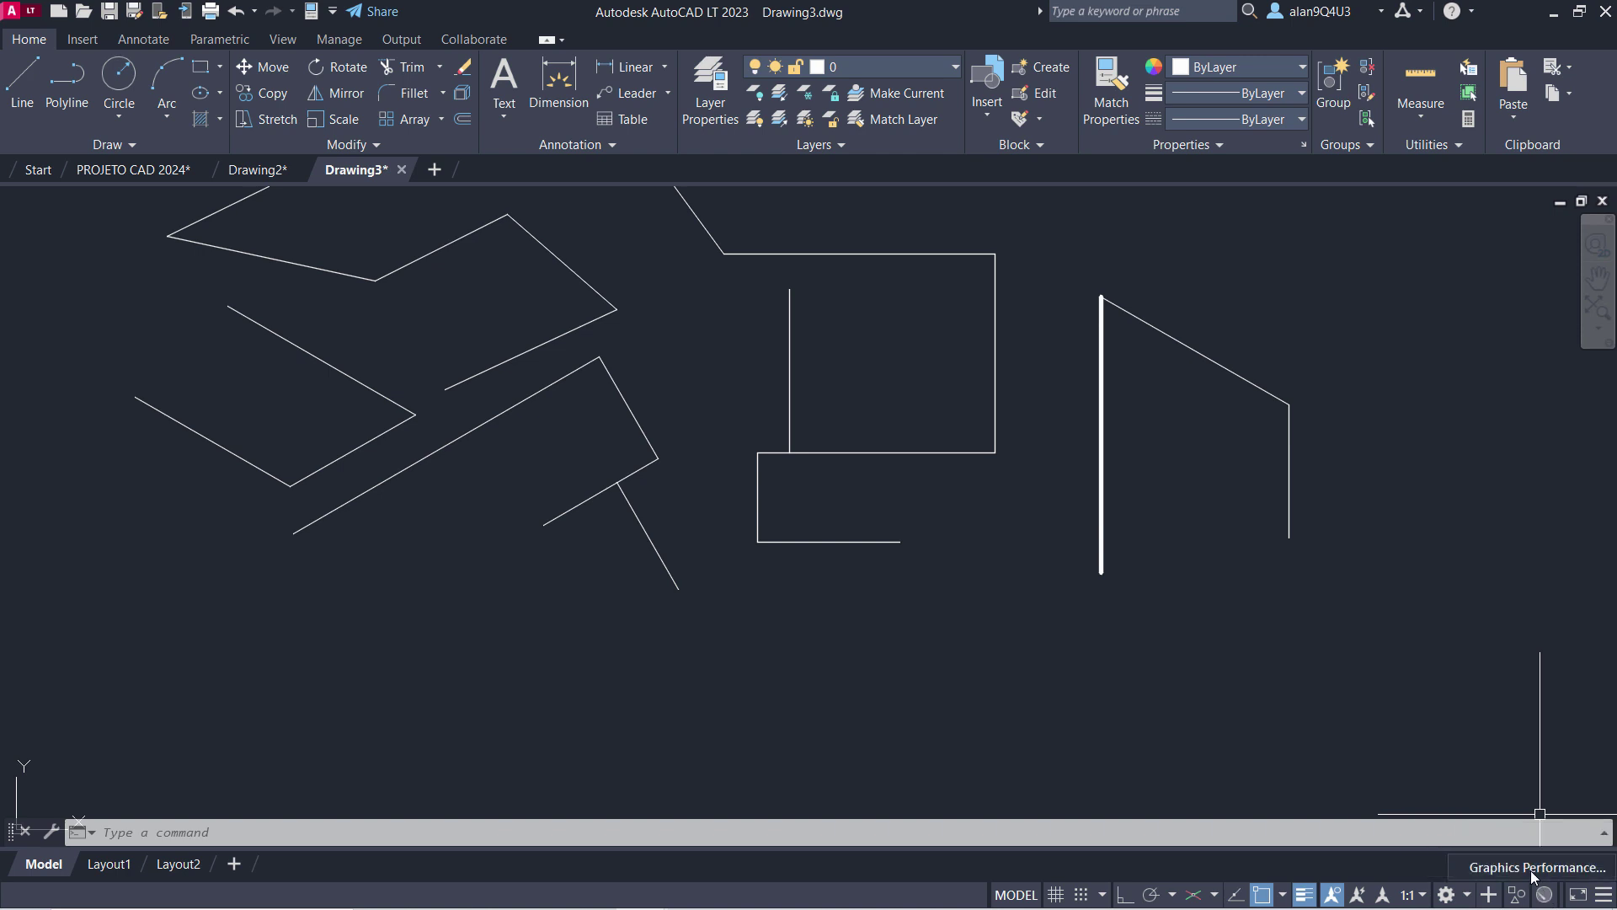
pyautogui.click(1544, 898)
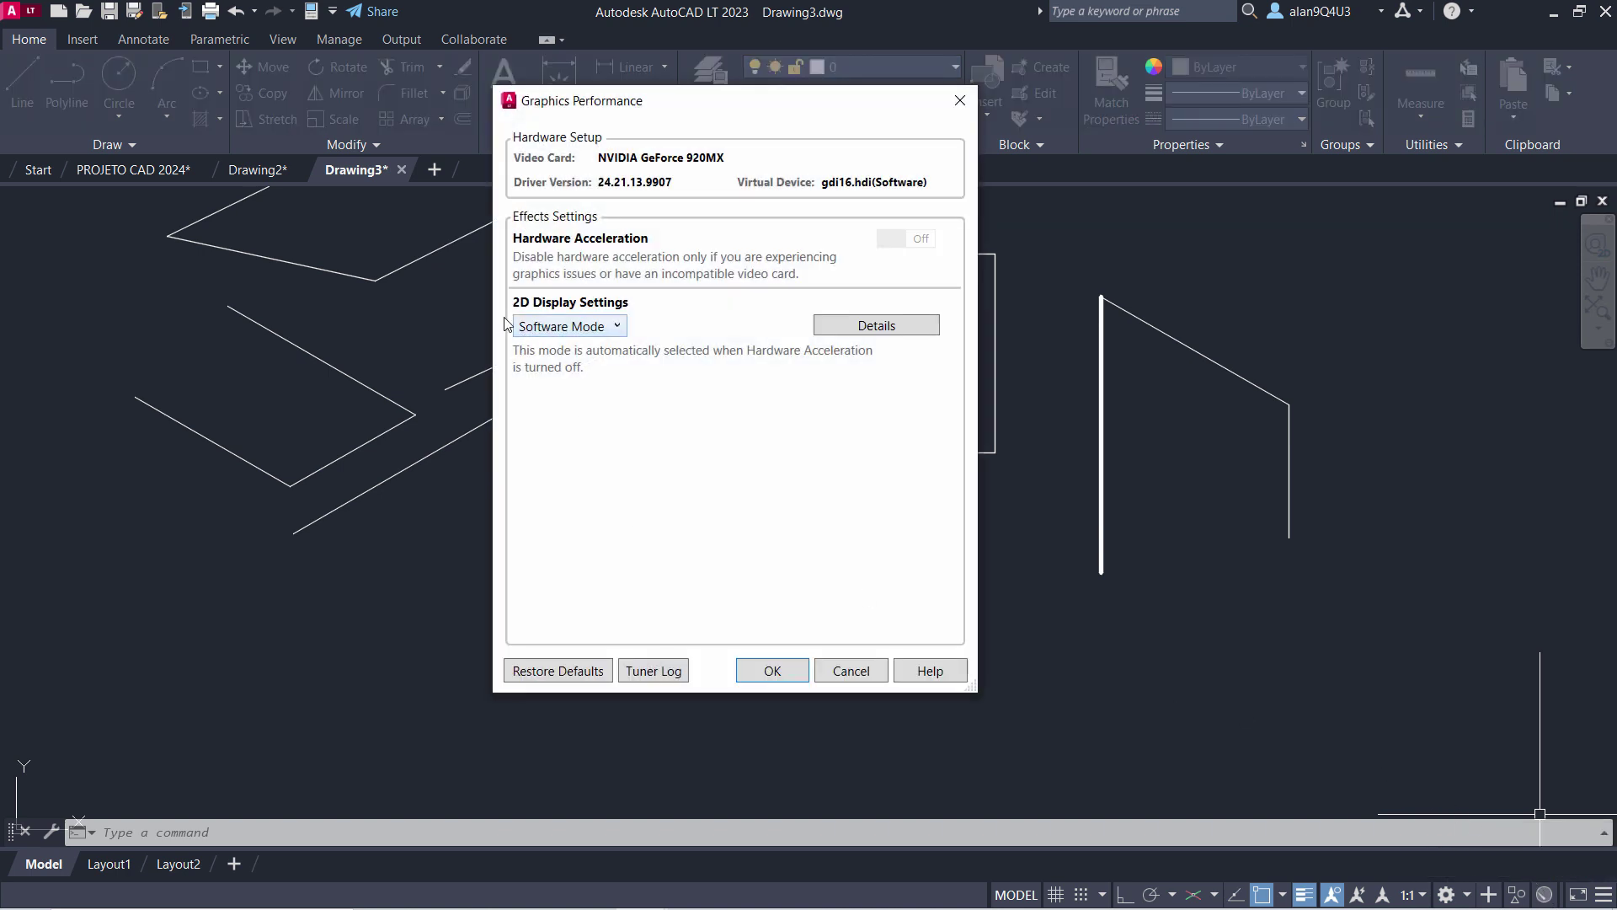
pyautogui.click(867, 327)
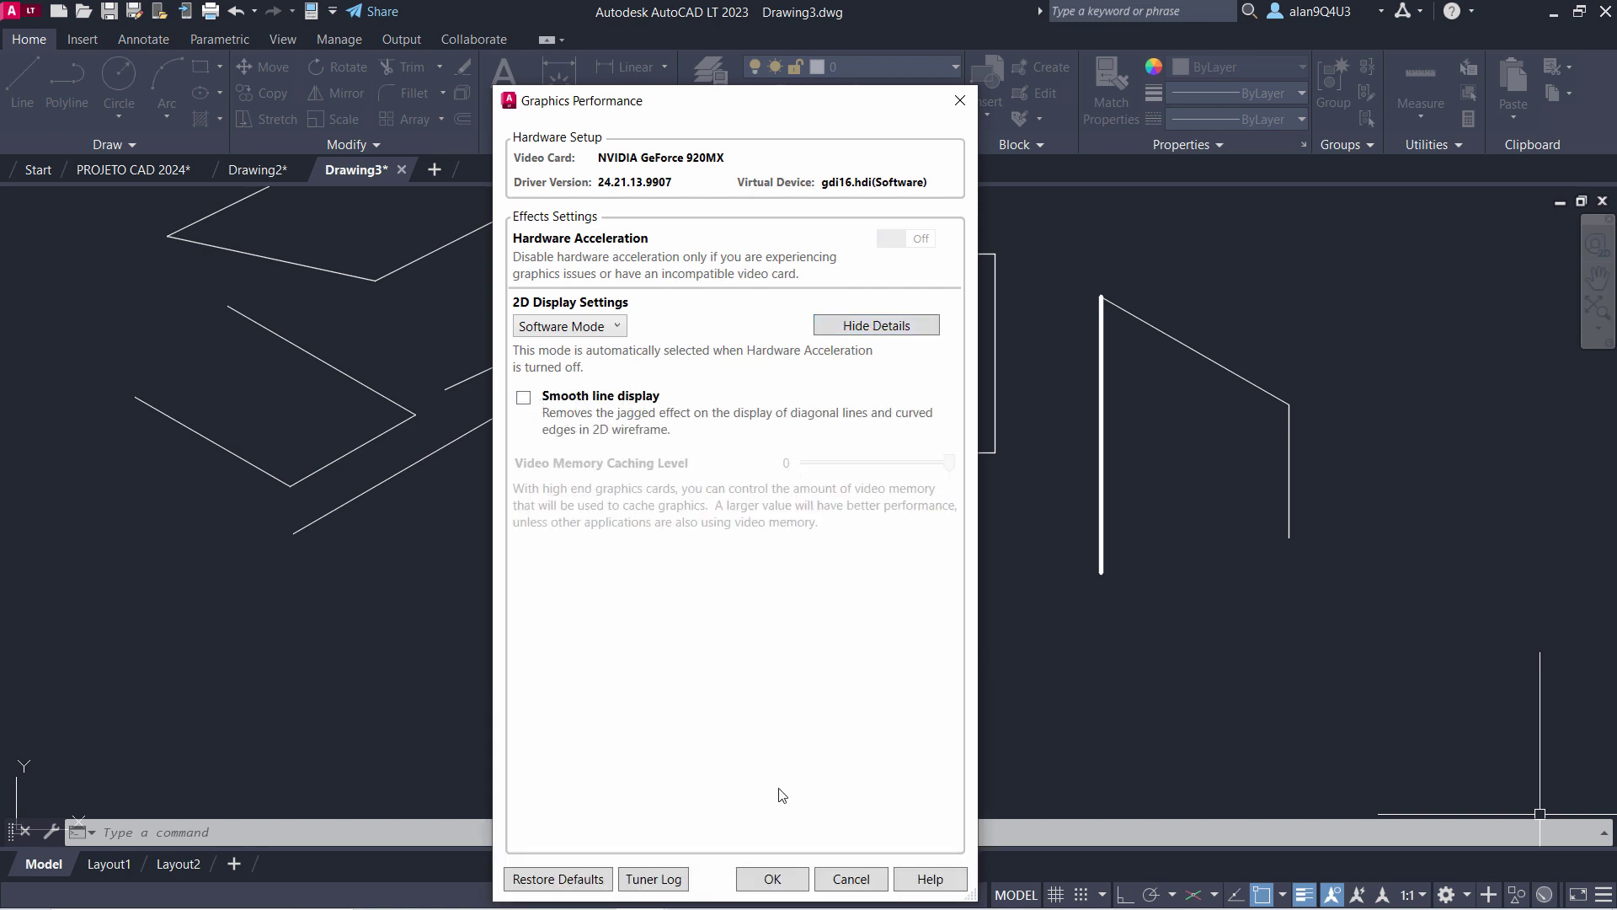
pyautogui.click(772, 879)
# Pan and zoom the view, then draw a small circle near the lines.
pyautogui.scroll(2, 326, 469)
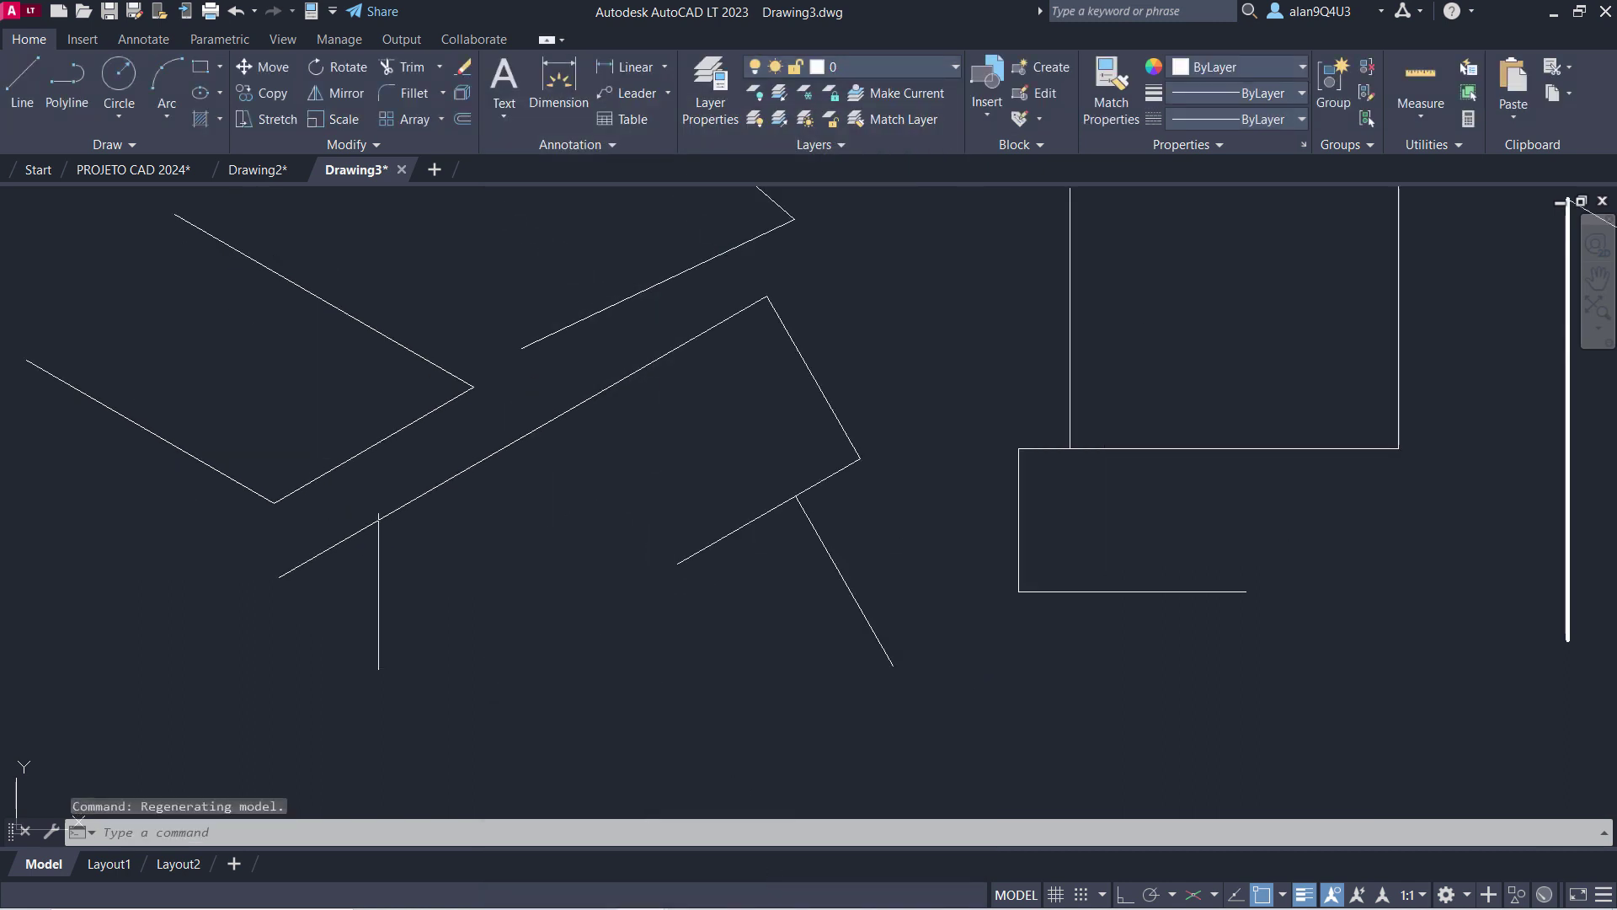
pyautogui.scroll(-4, 421, 446)
pyautogui.moveTo(421, 446); pyautogui.dragTo(524, 487, button='middle')
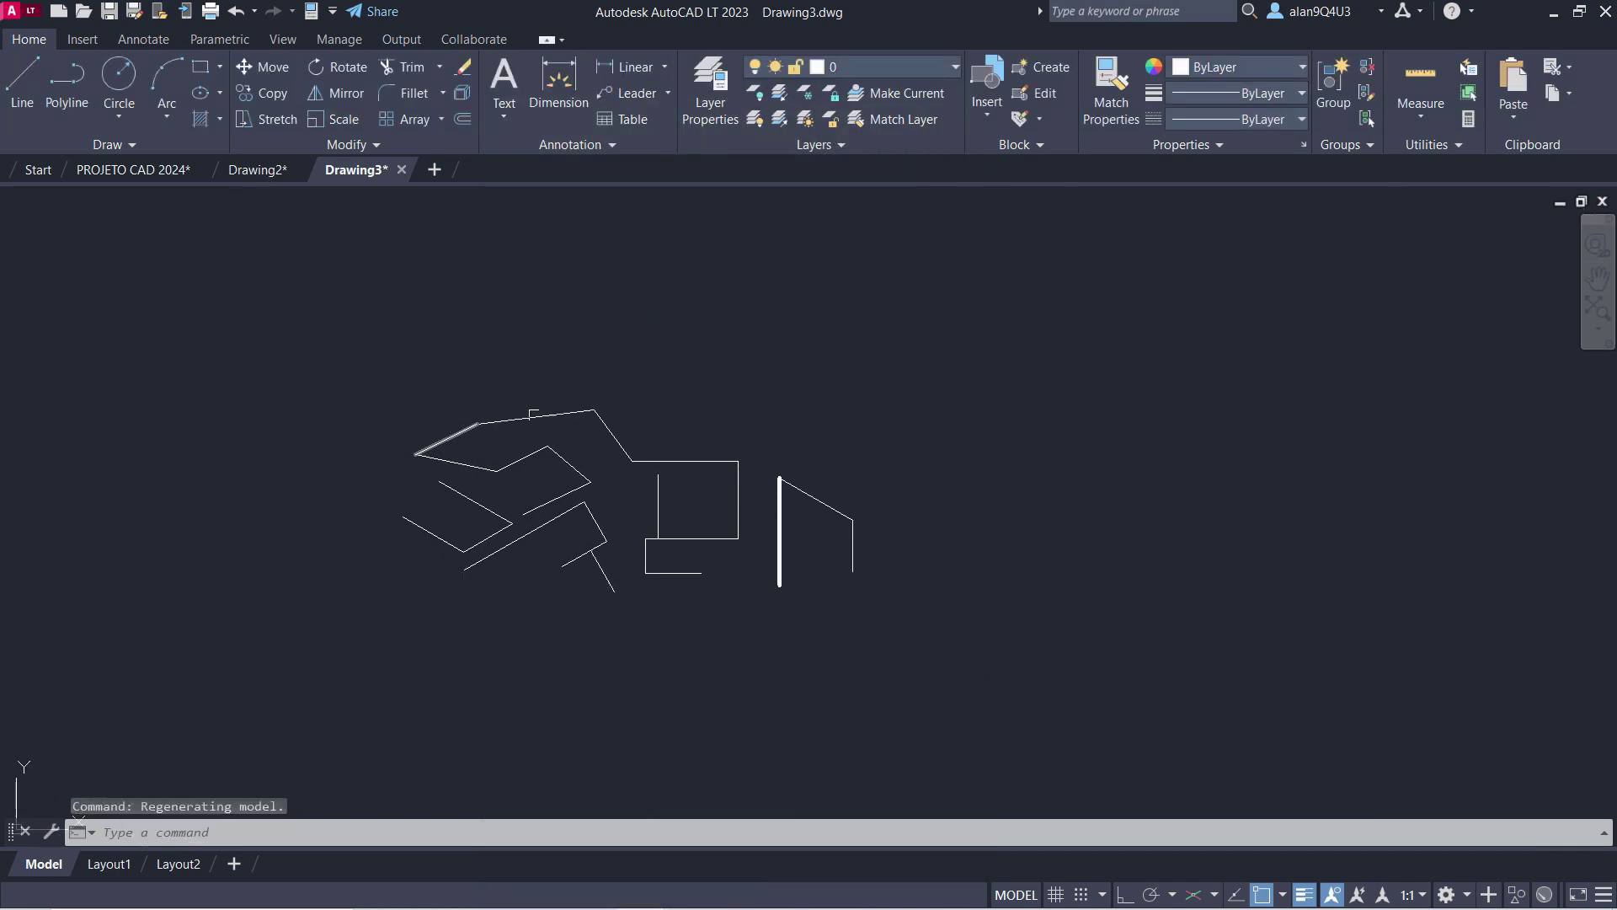
pyautogui.scroll(2, 578, 408)
pyautogui.scroll(2, 534, 404)
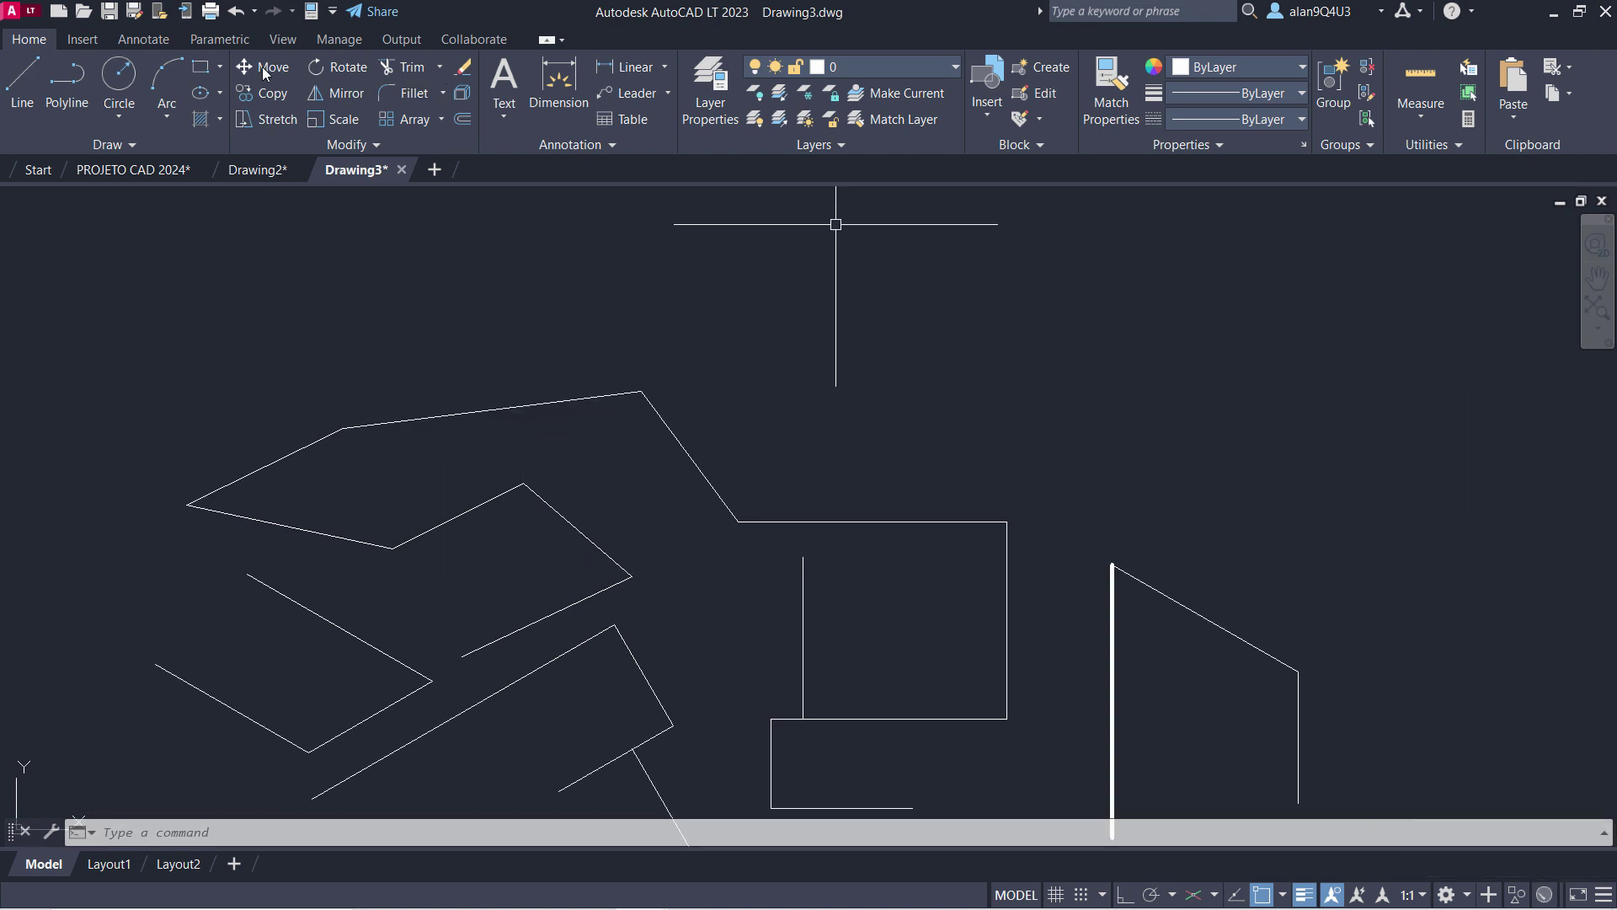
pyautogui.click(119, 76)
pyautogui.click(629, 499)
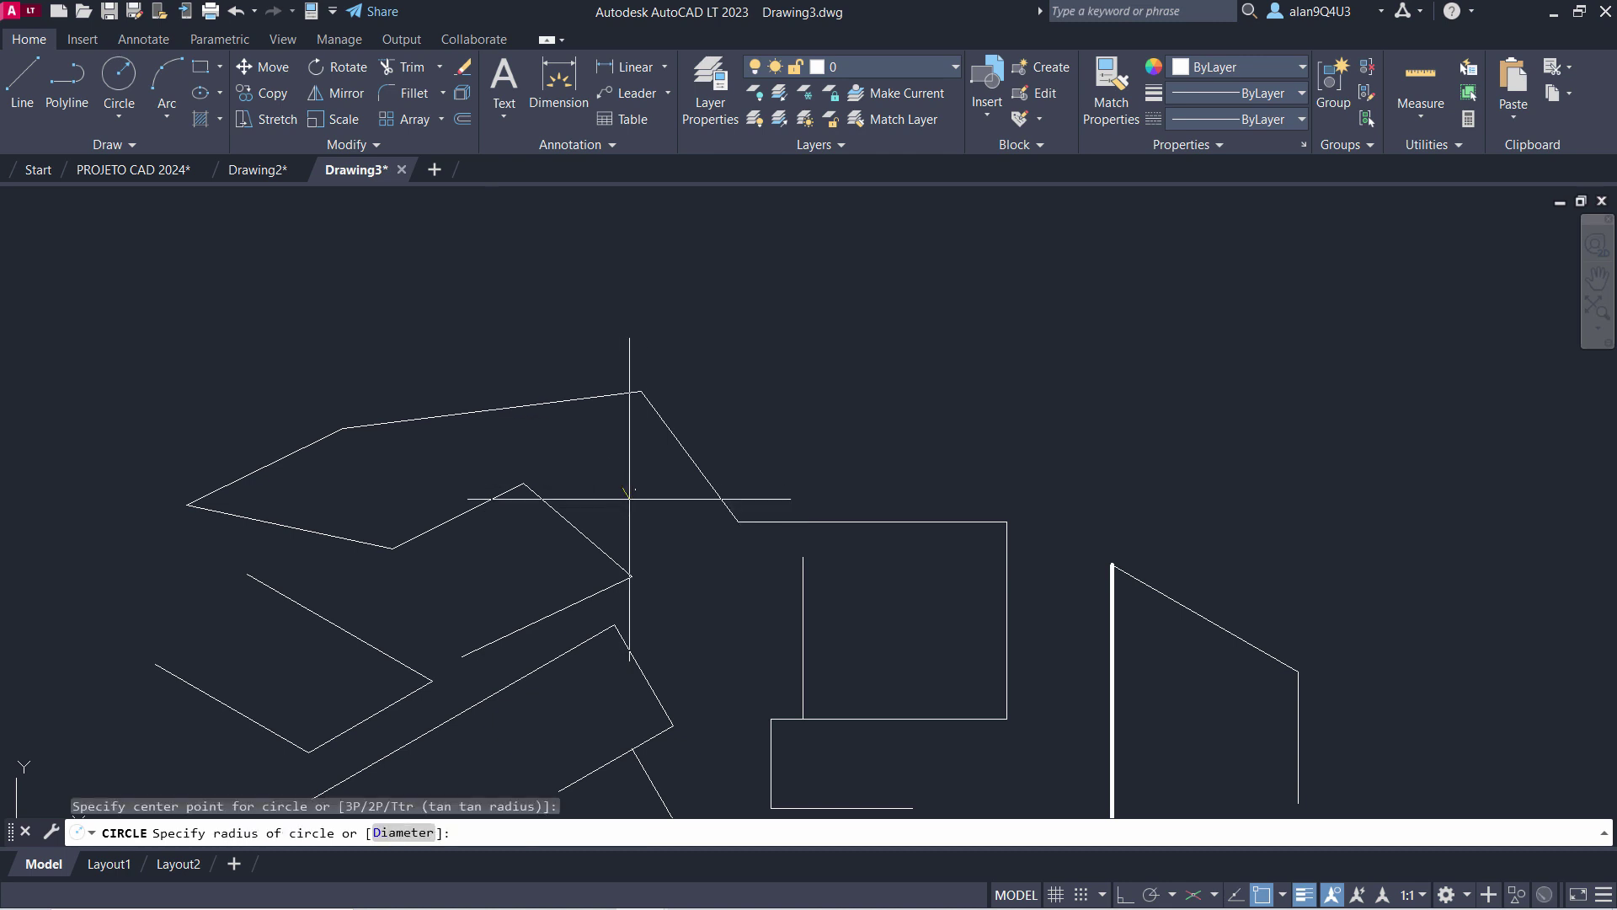
pyautogui.click(630, 500)
# Recheck the Graphics Performance 2D details with smooth line display on and accept.
pyautogui.scroll(1, 655, 541)
pyautogui.scroll(3, 659, 544)
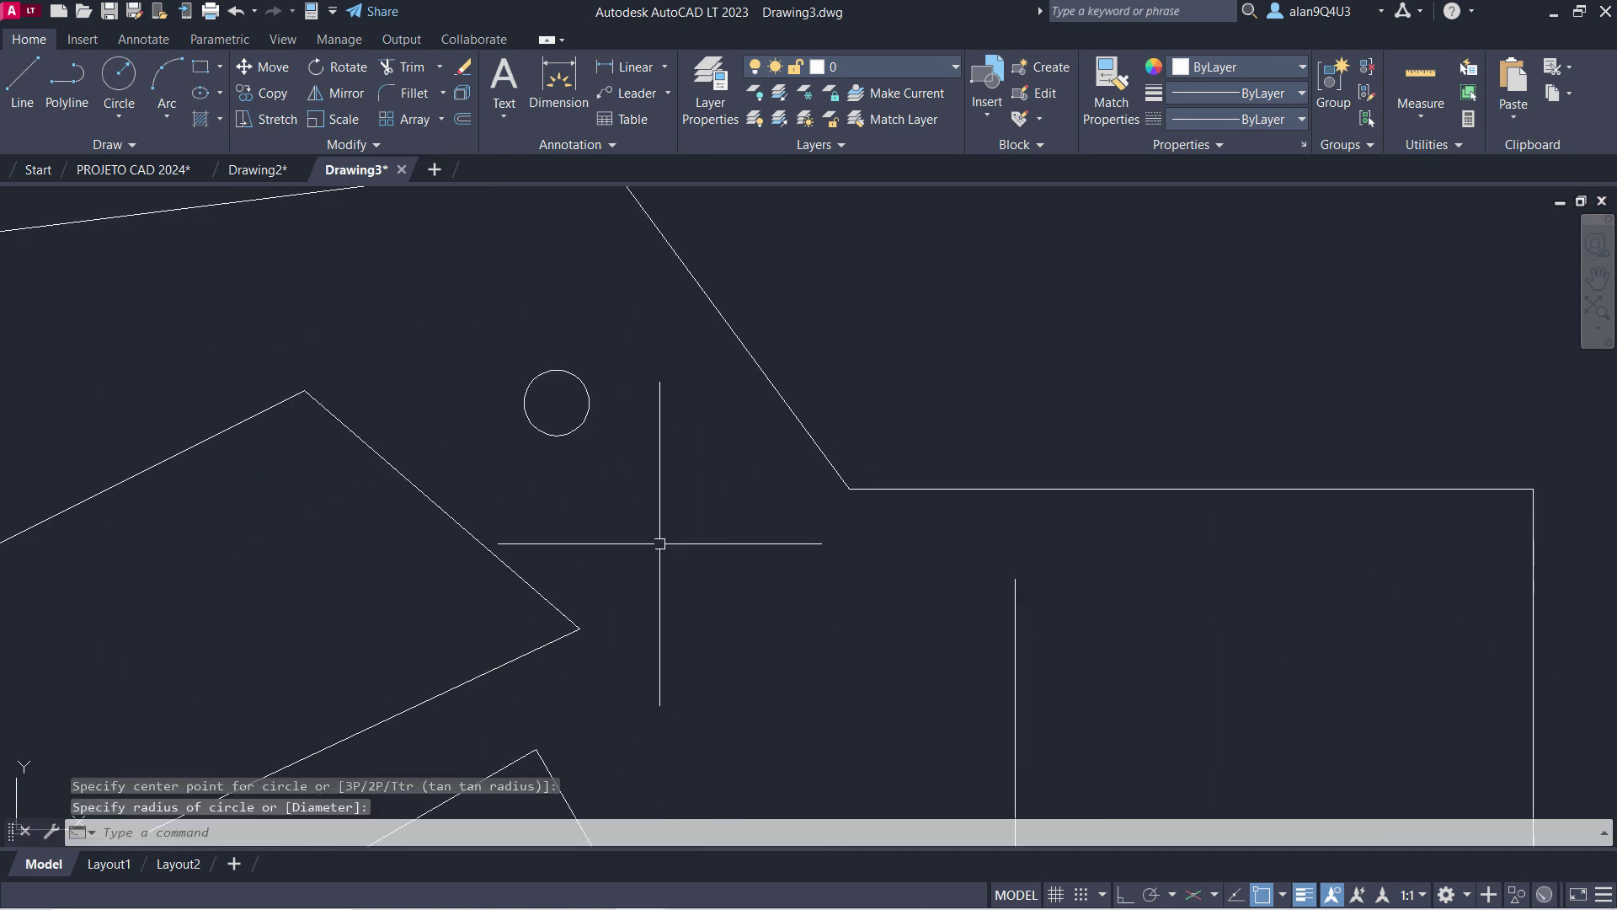
pyautogui.scroll(-2, 641, 540)
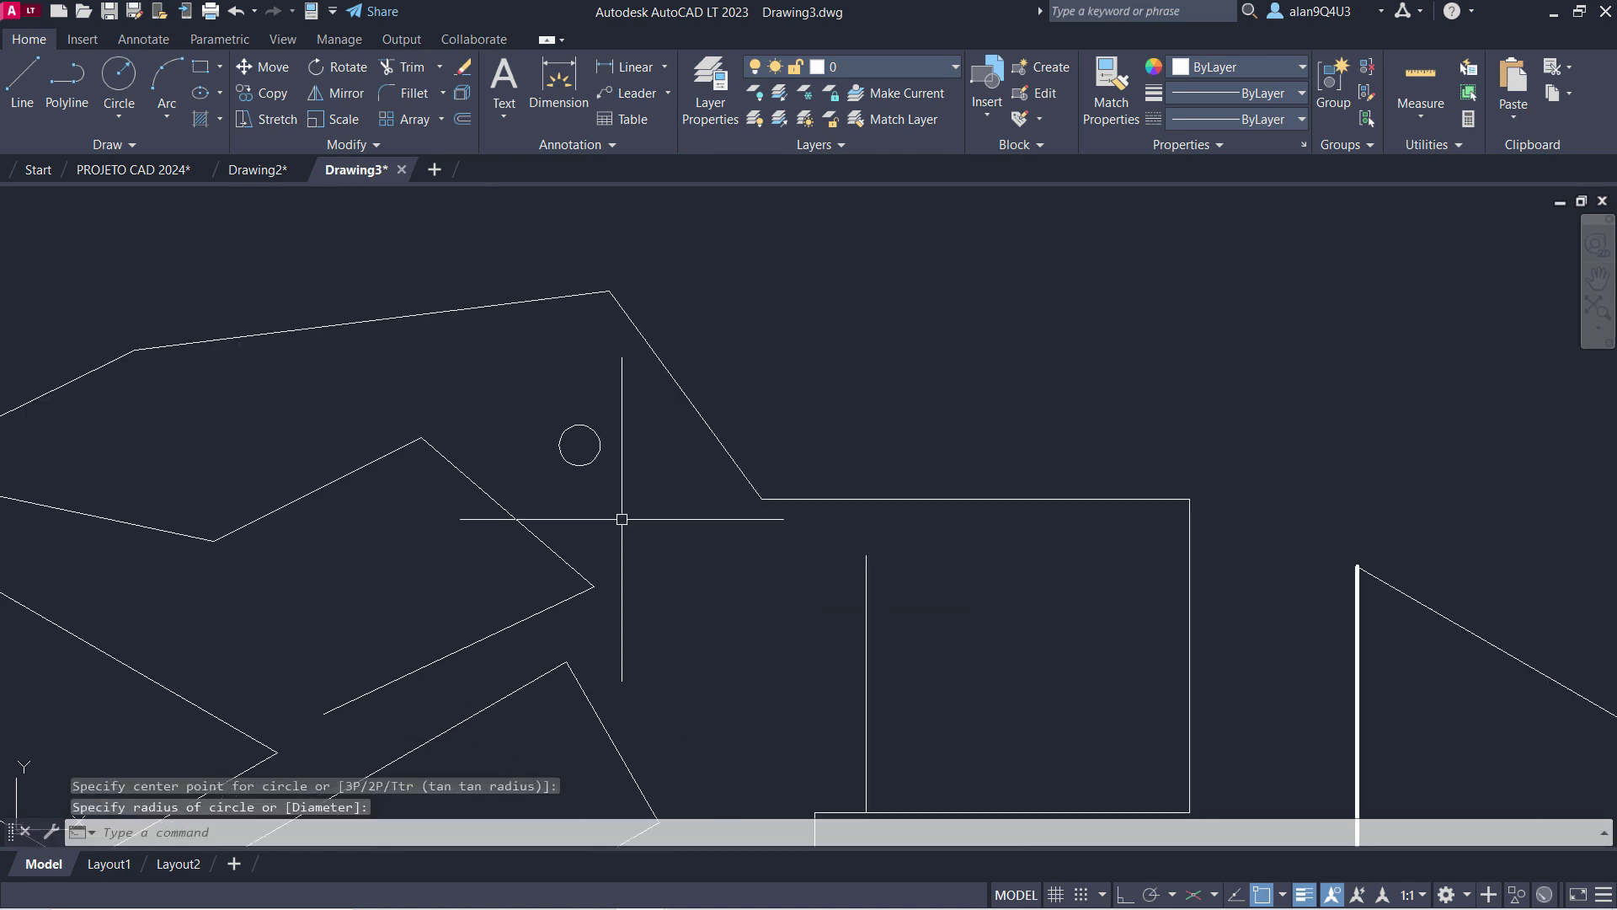
pyautogui.click(1546, 896)
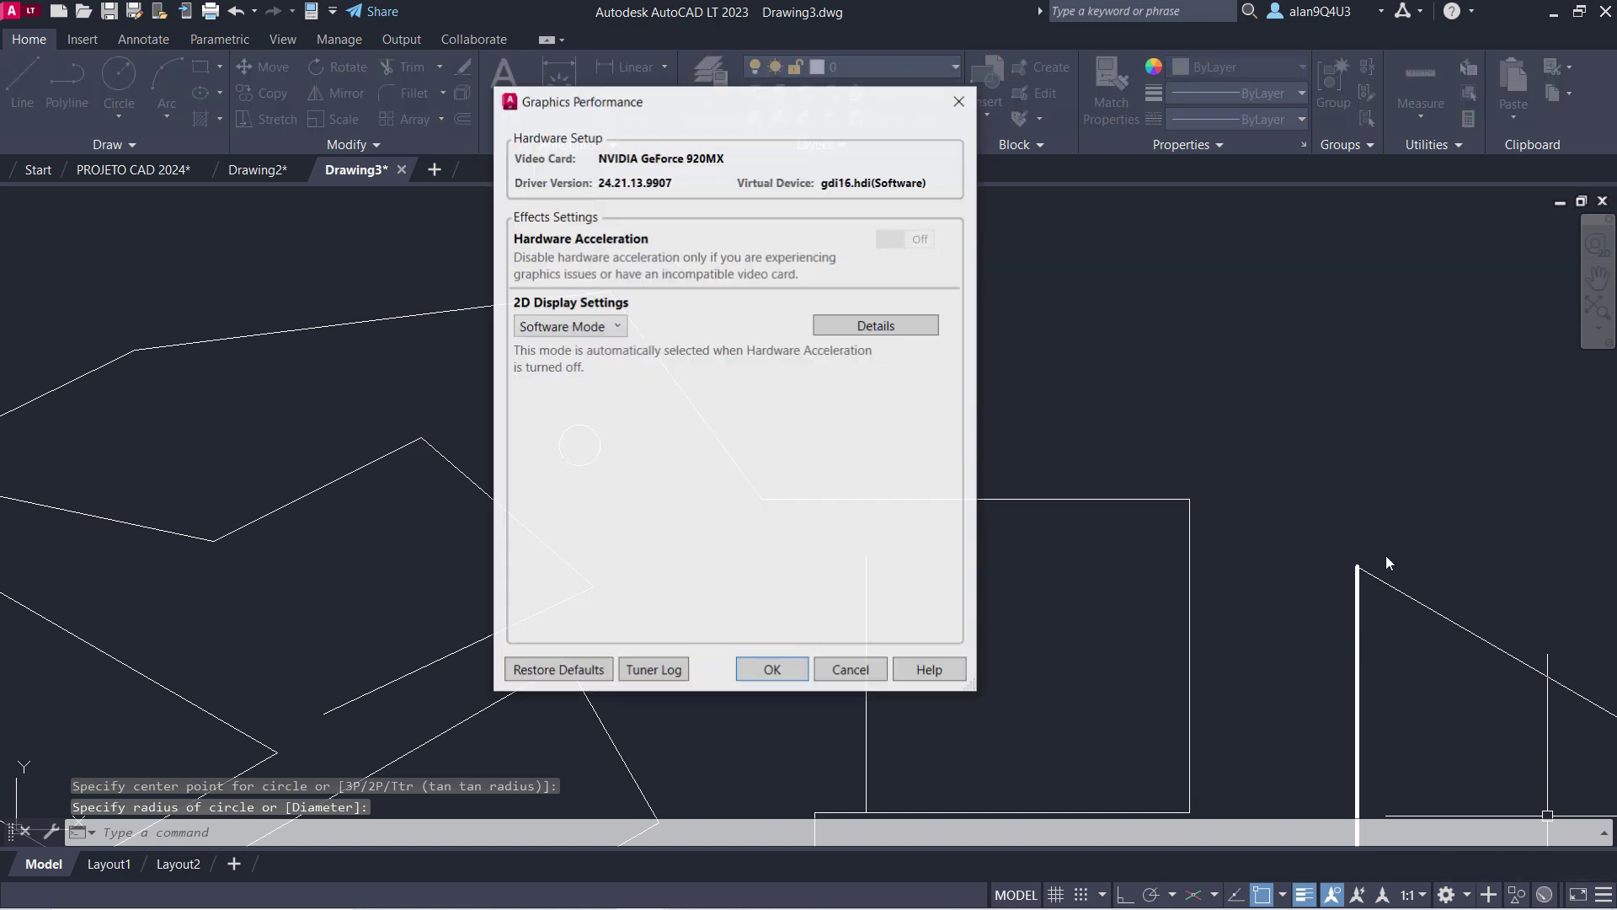
pyautogui.click(862, 327)
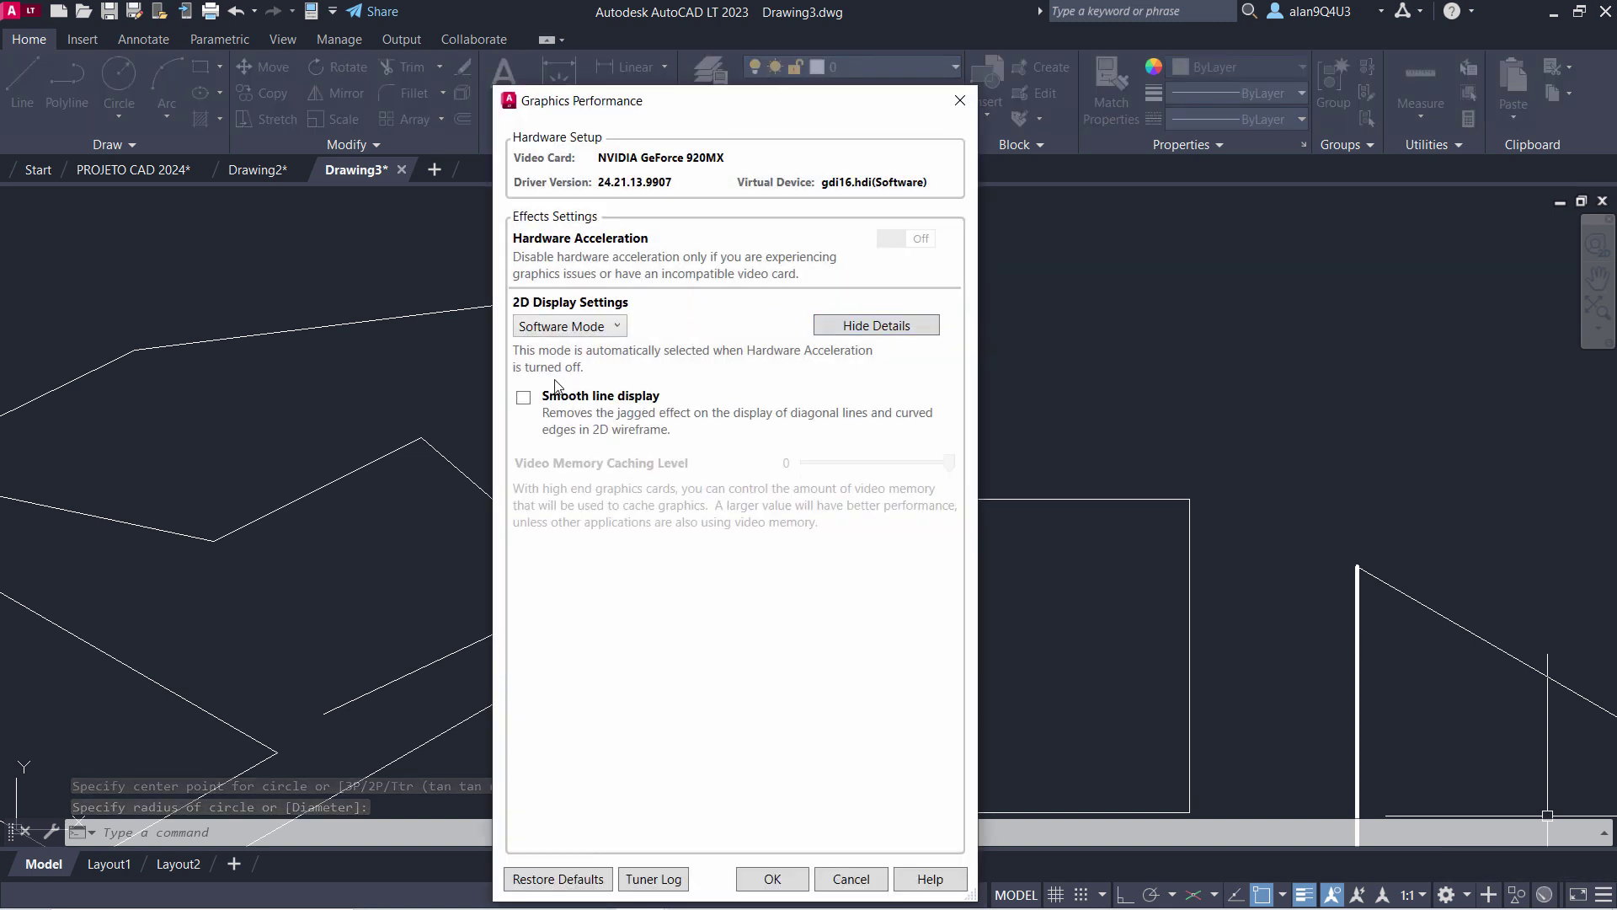
pyautogui.click(773, 878)
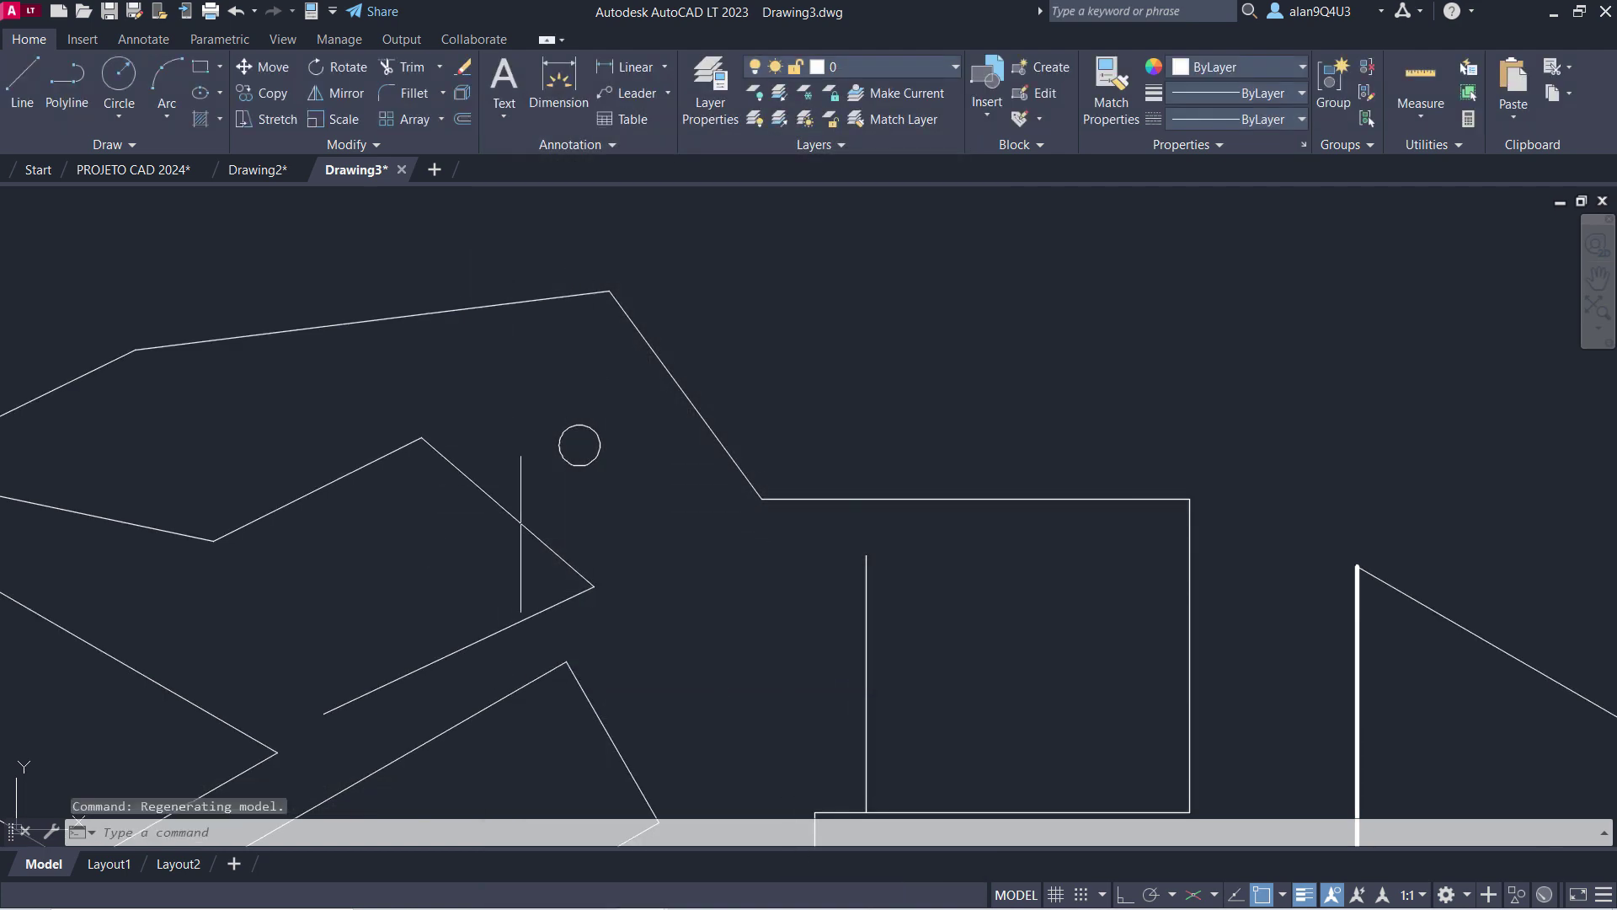
pyautogui.scroll(-3, 775, 463)
pyautogui.scroll(3, 830, 458)
# Zoom and pan so the whole drawing is framed with empty space to its left.
pyautogui.scroll(5, 839, 452)
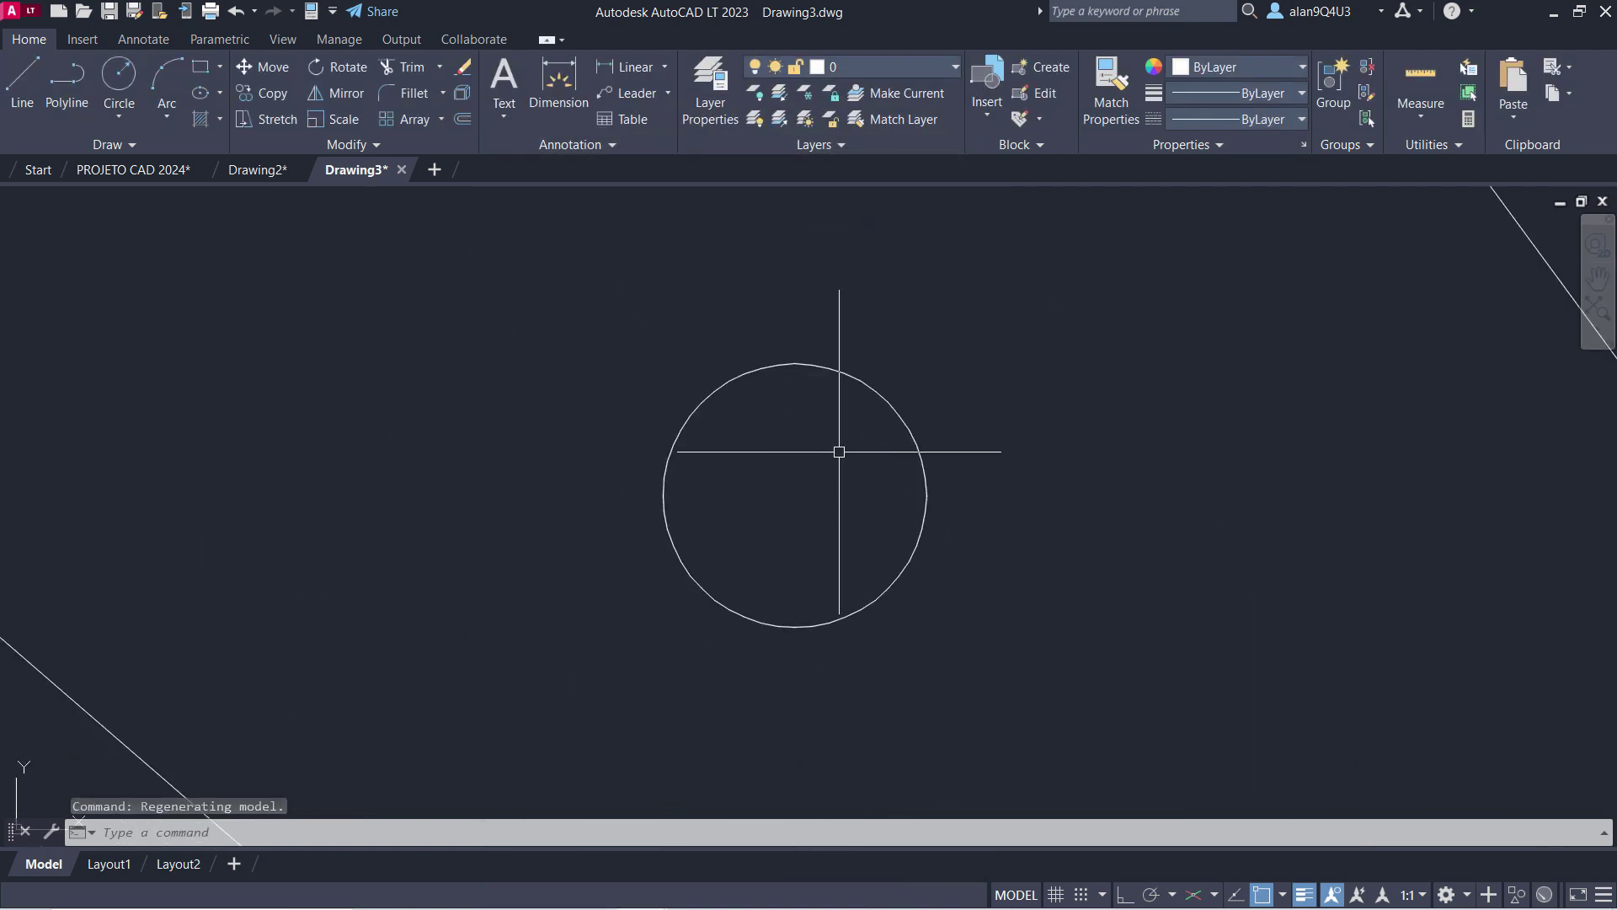
pyautogui.scroll(-5, 839, 452)
pyautogui.scroll(-2, 841, 462)
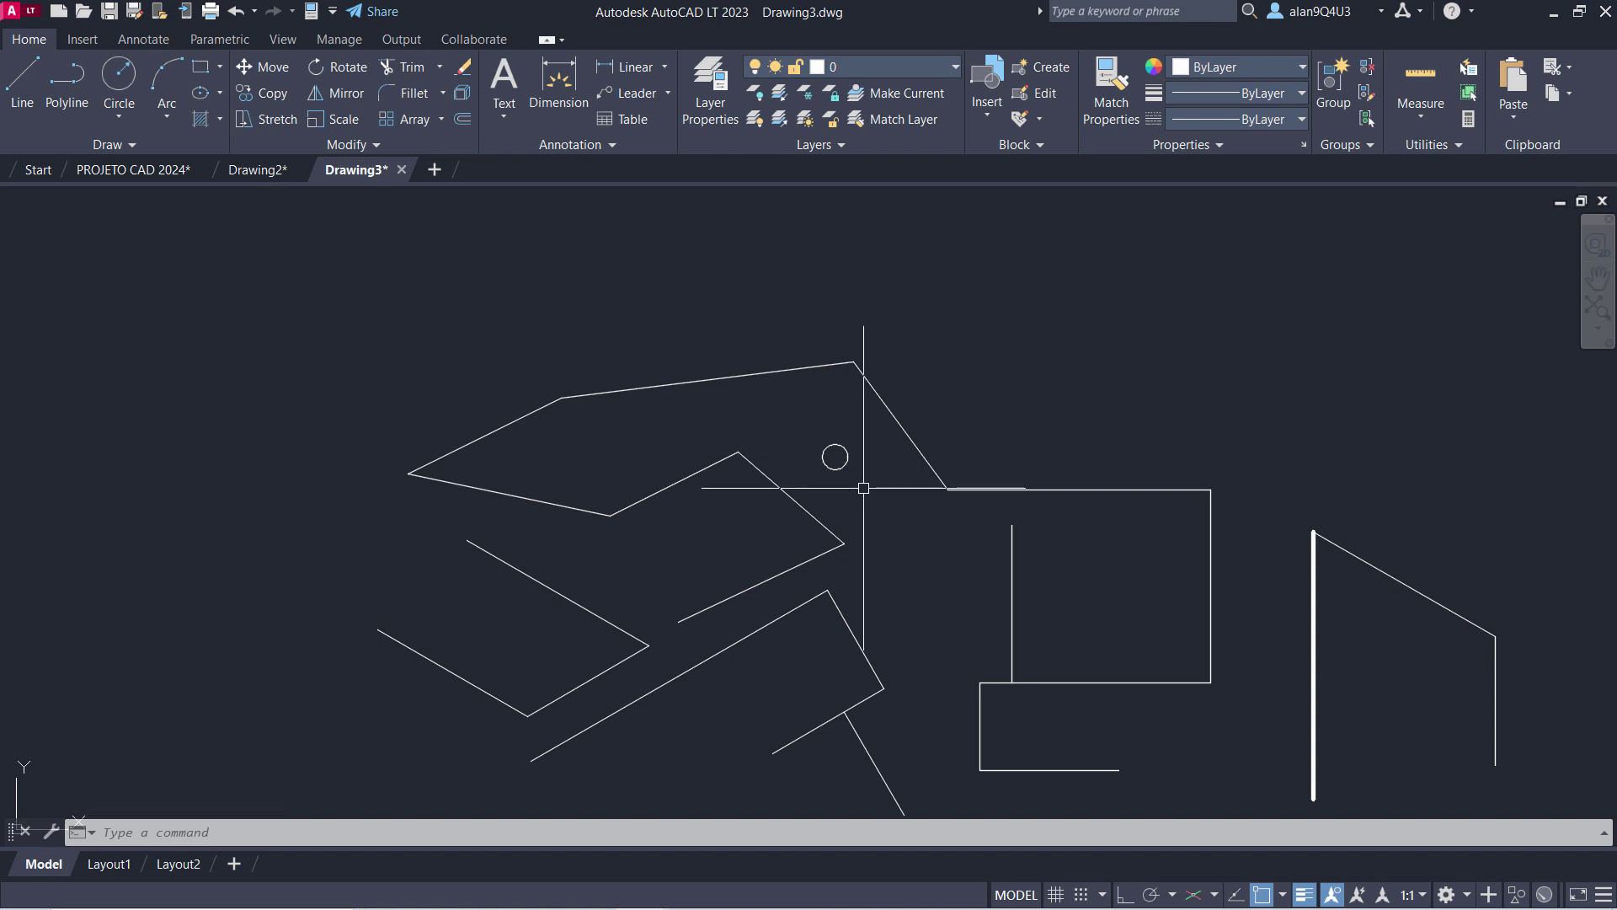
pyautogui.scroll(-3, 884, 505)
pyautogui.scroll(3, 1019, 554)
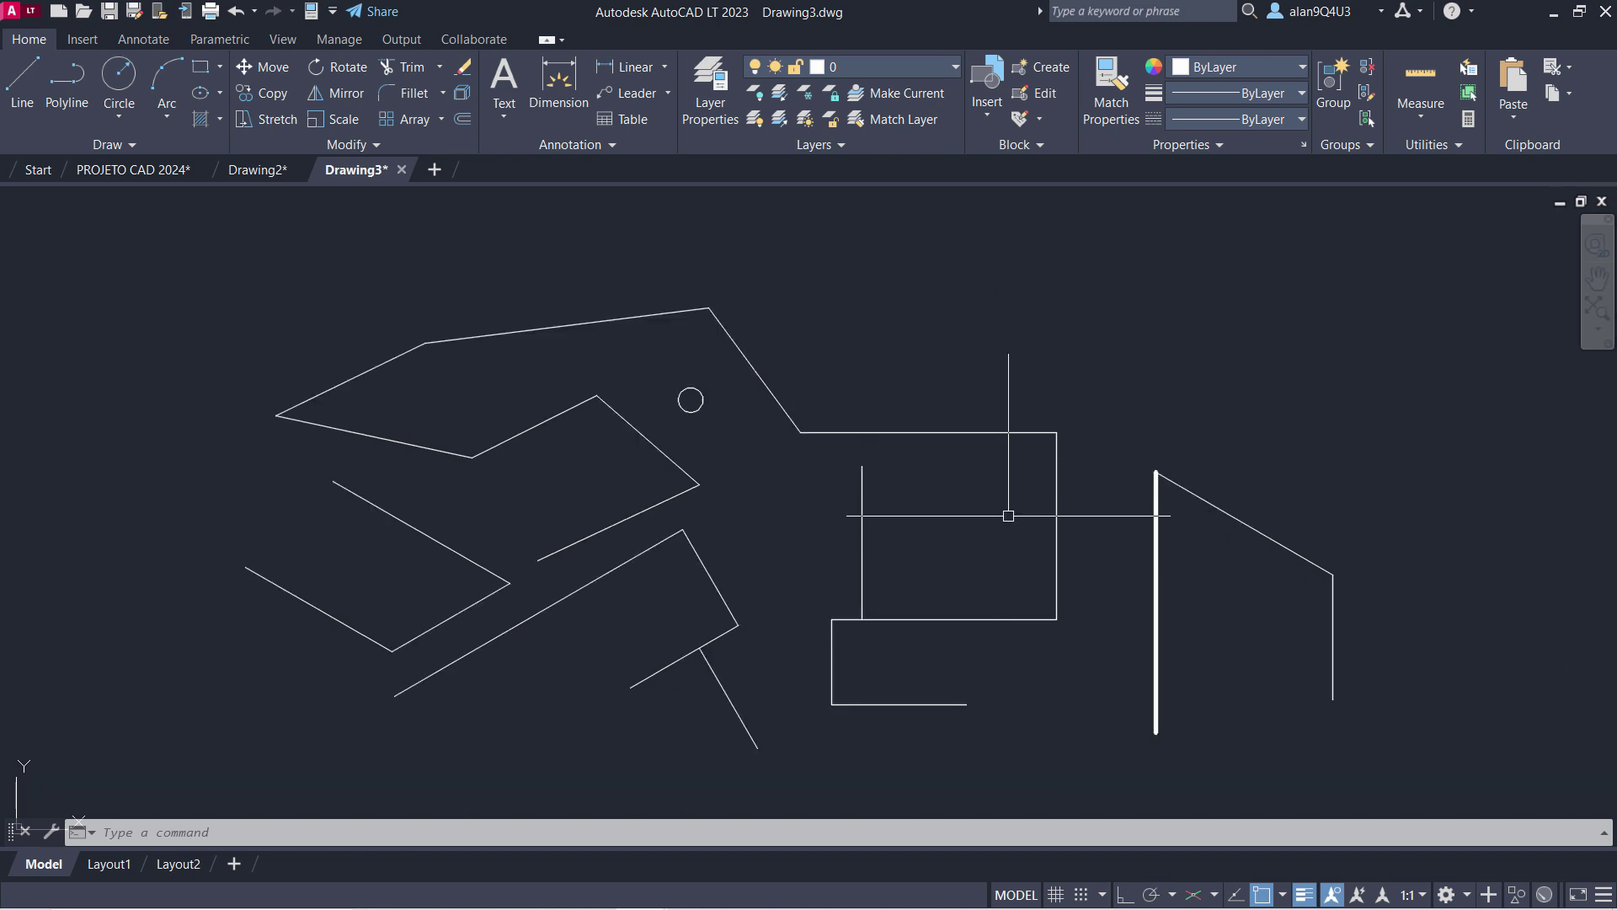
pyautogui.scroll(5, 1008, 515)
pyautogui.scroll(2, 1006, 528)
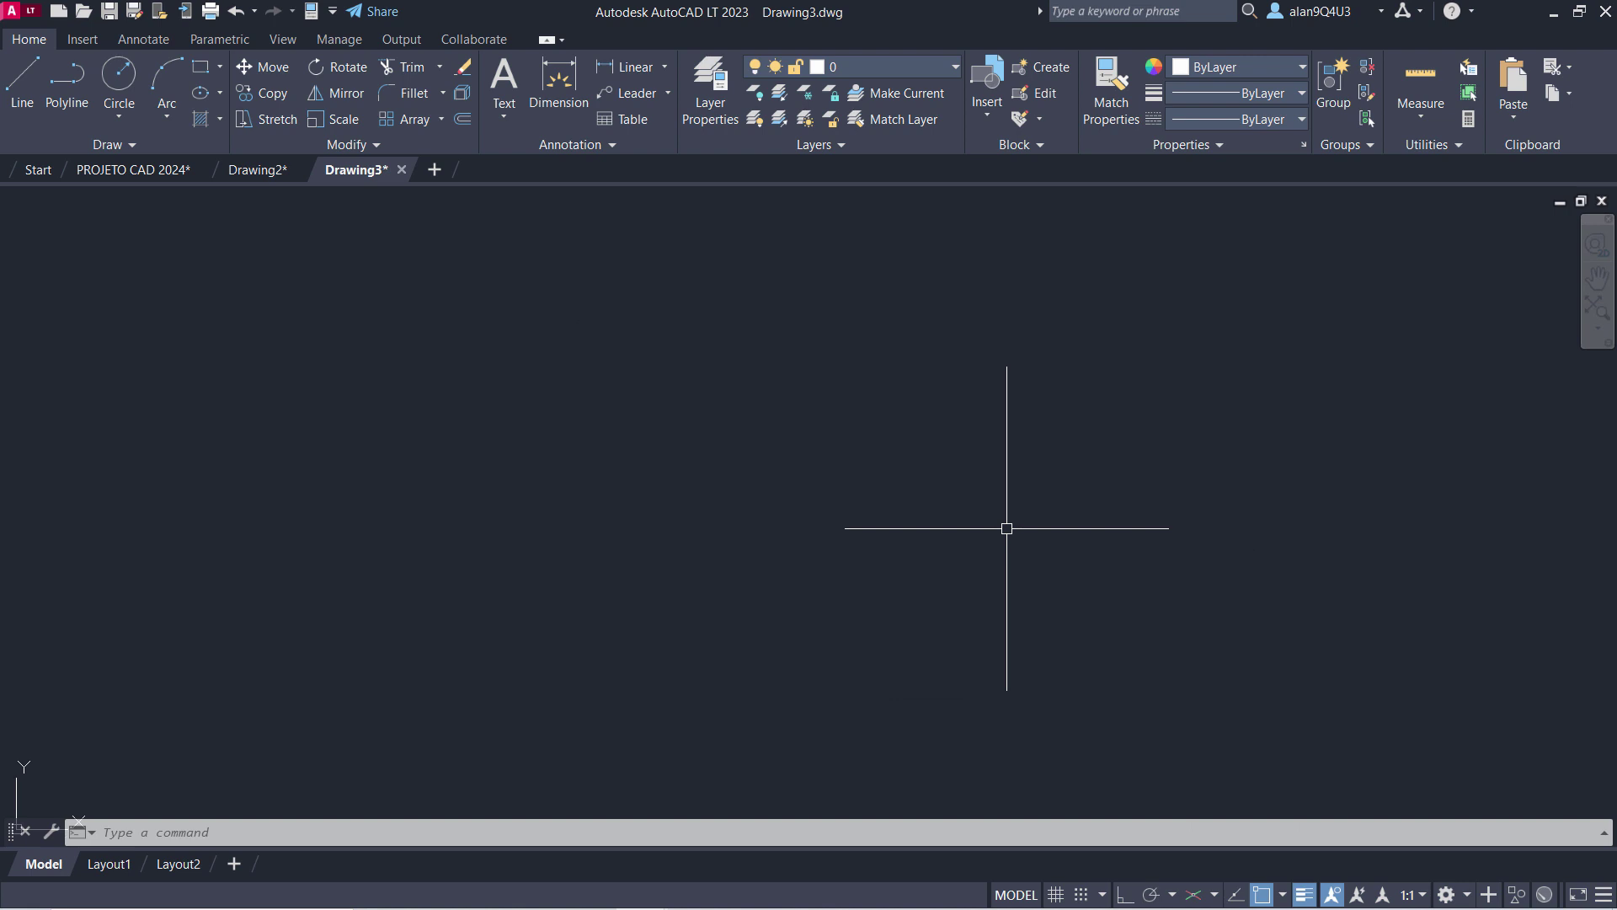
pyautogui.scroll(-1, 1006, 528)
pyautogui.scroll(-2, 1007, 529)
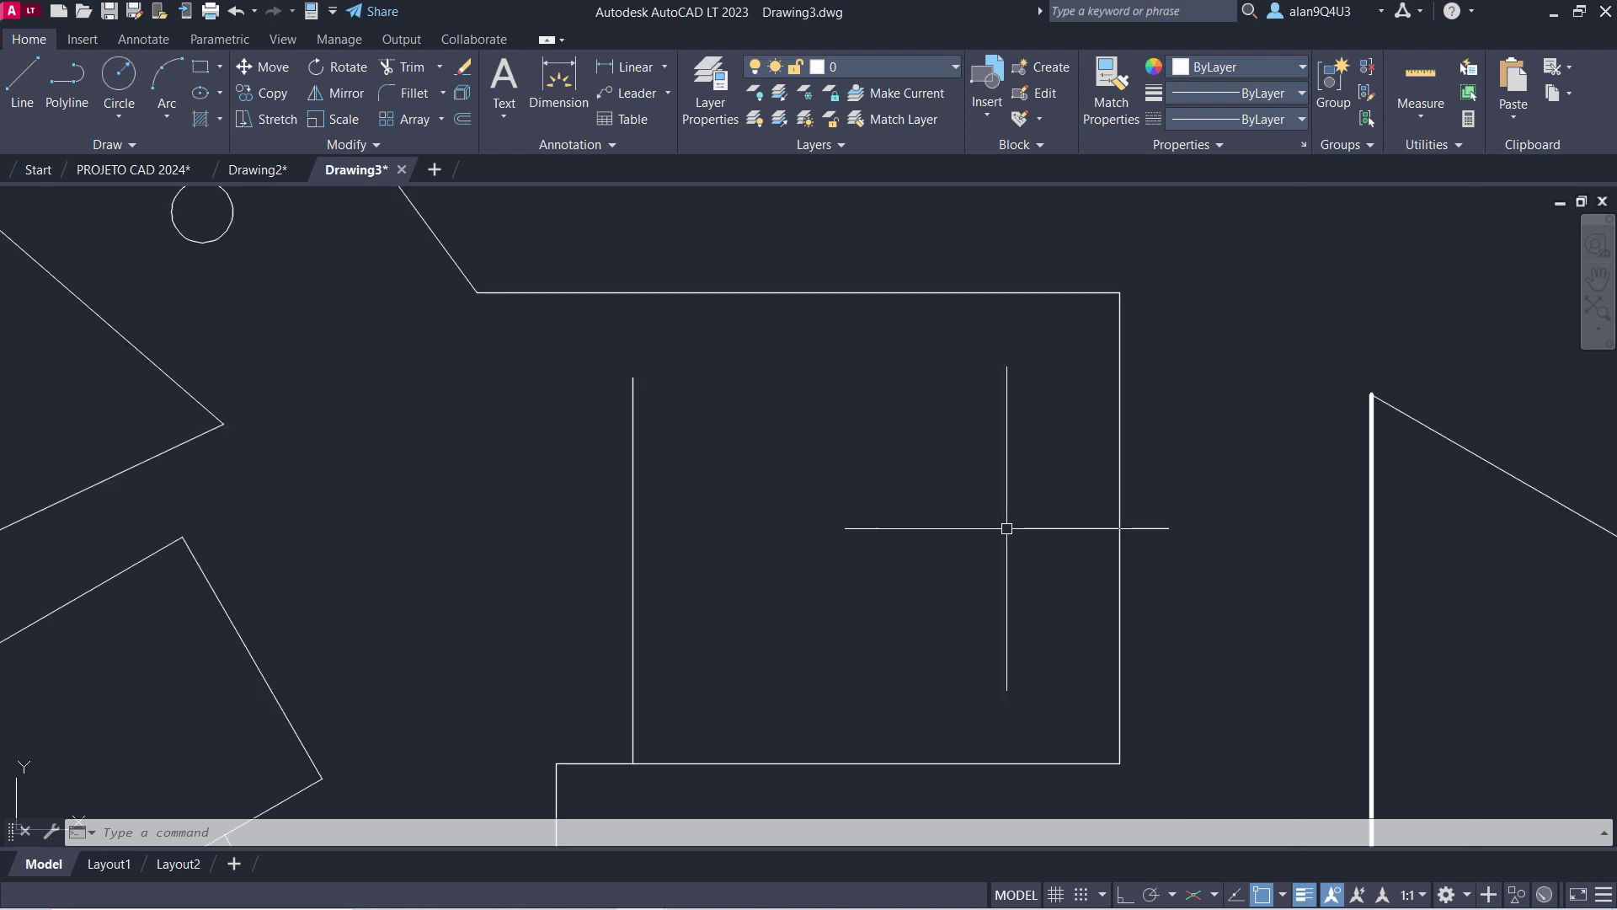
pyautogui.scroll(-3, 1007, 529)
pyautogui.scroll(-1, 1007, 528)
pyautogui.scroll(-2, 1006, 528)
pyautogui.scroll(-2, 969, 517)
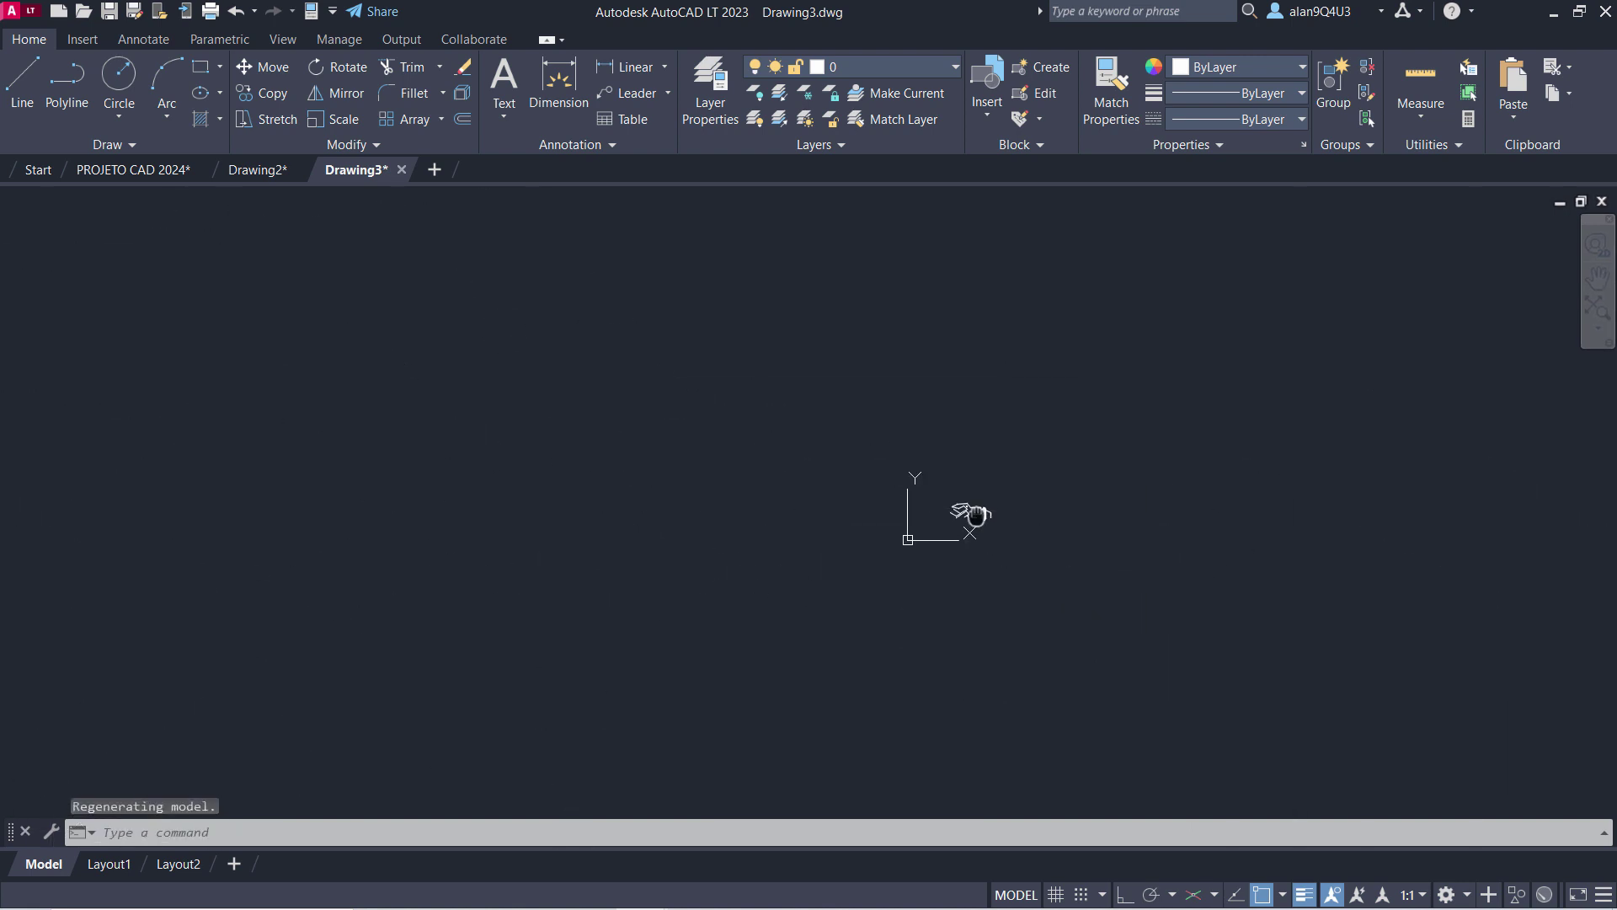
pyautogui.scroll(-2, 941, 496)
pyautogui.scroll(1, 941, 496)
pyautogui.scroll(2, 946, 480)
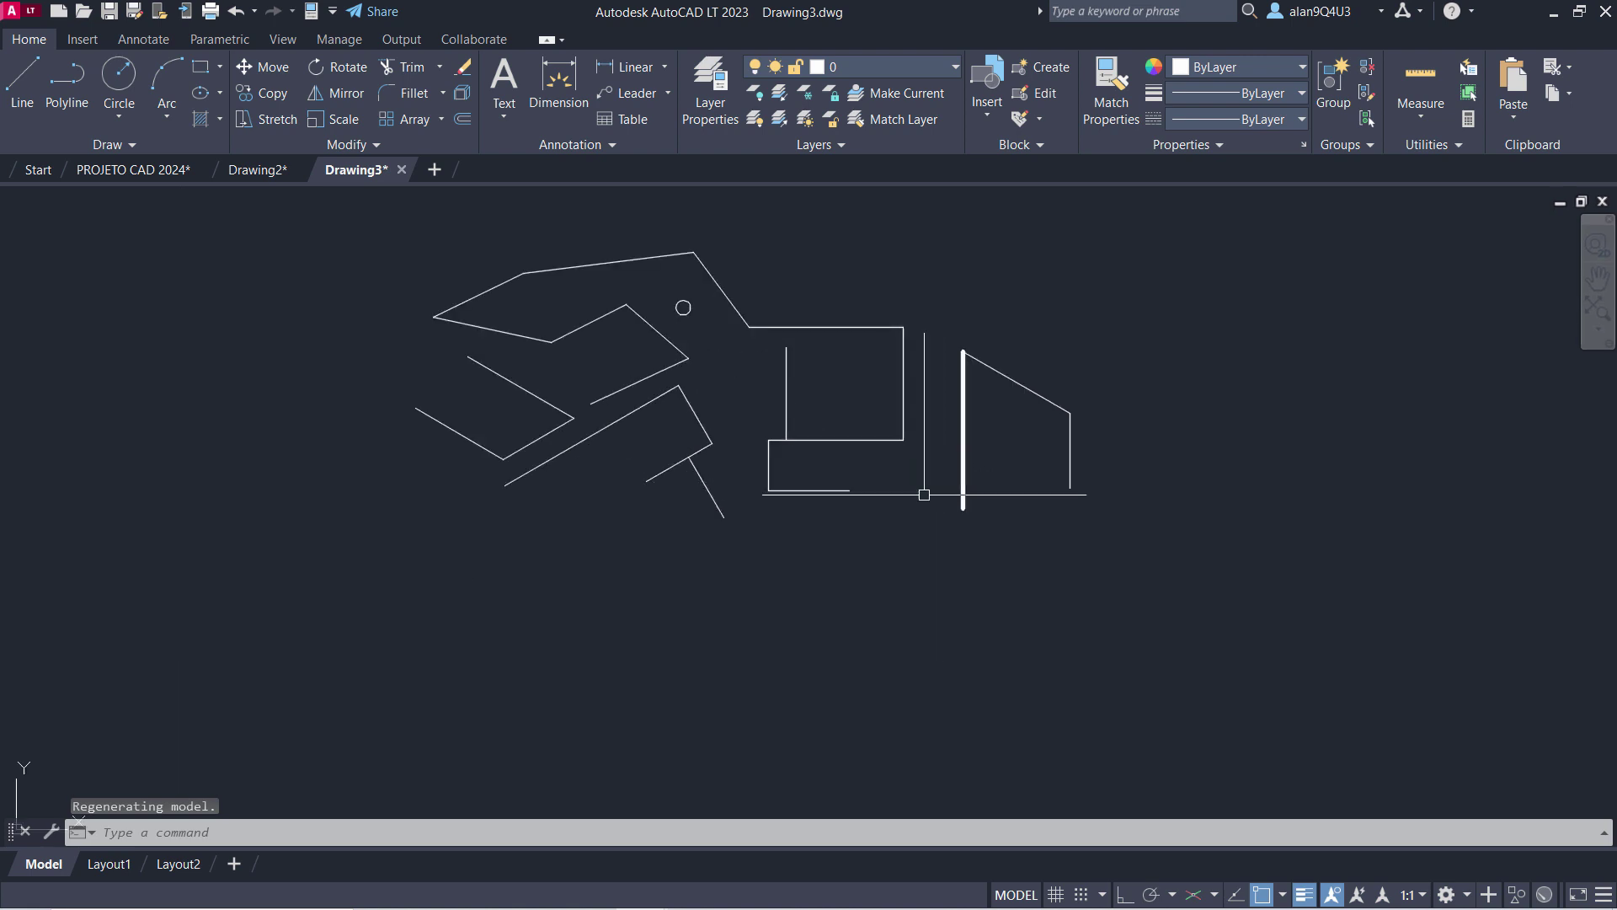
pyautogui.scroll(1, 961, 476)
pyautogui.scroll(2, 892, 475)
pyautogui.scroll(-3, 892, 474)
pyautogui.scroll(-3, 855, 469)
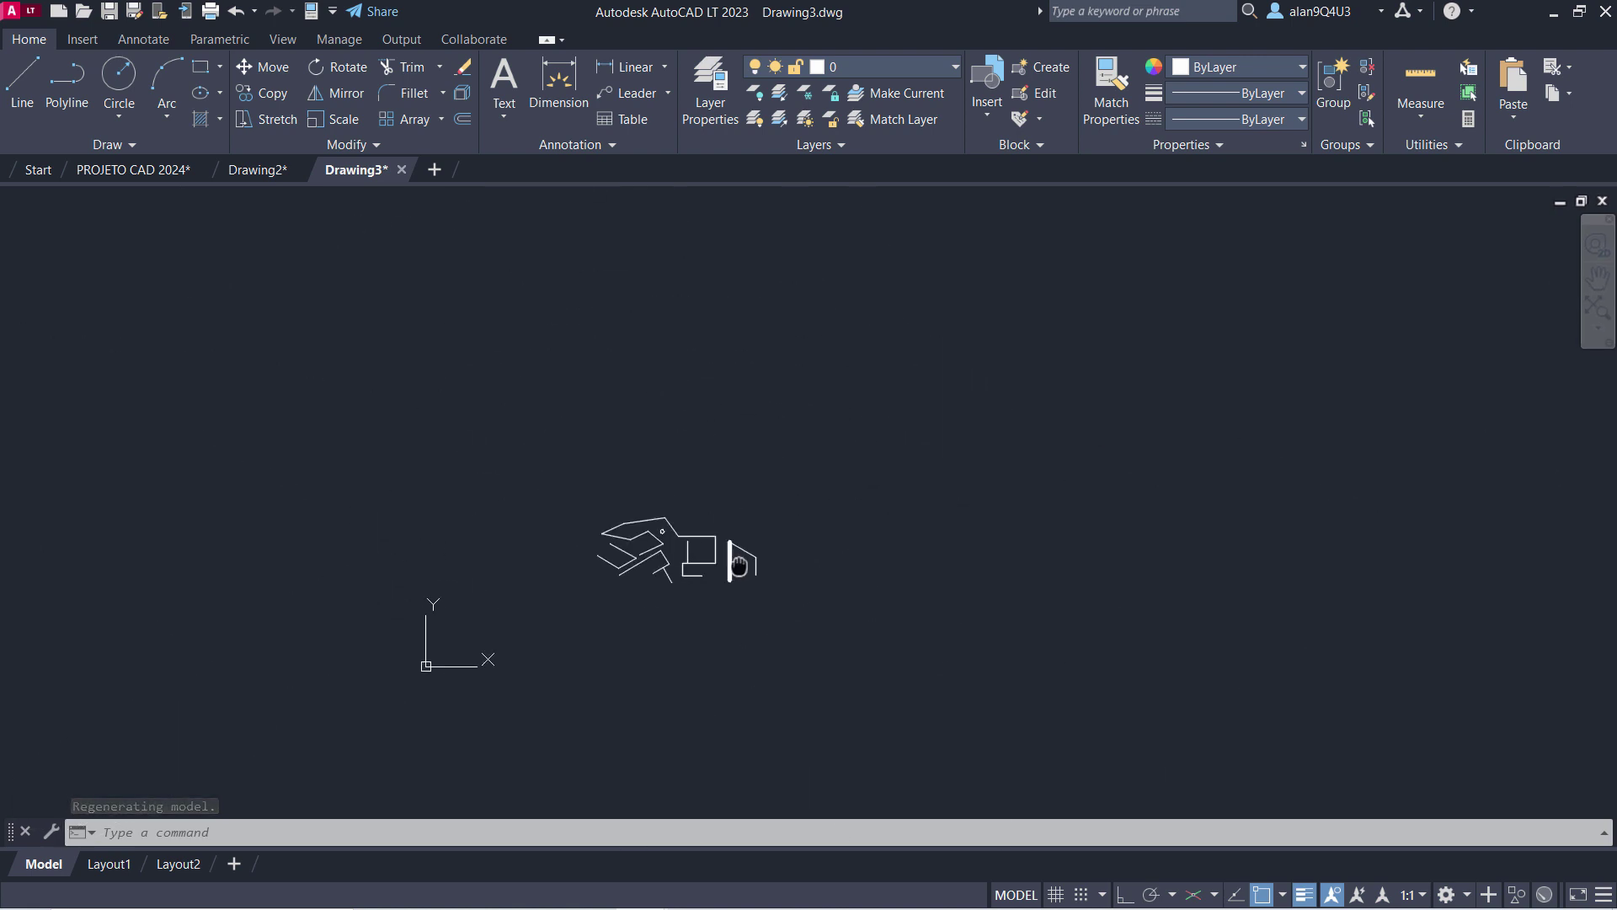
pyautogui.moveTo(723, 564)
pyautogui.mouseDown(button='middle')
pyautogui.moveTo(931, 488)
pyautogui.moveTo(610, 628)
pyautogui.moveTo(931, 236)
pyautogui.moveTo(520, 383)
pyautogui.moveTo(310, 401)
pyautogui.moveTo(1339, 492)
pyautogui.moveTo(1274, 452)
pyautogui.moveTo(823, 466)
pyautogui.moveTo(331, 346)
pyautogui.mouseUp(button='middle')
pyautogui.moveTo(207, 351)
pyautogui.mouseDown(button='middle')
pyautogui.moveTo(487, 386)
pyautogui.moveTo(765, 379)
pyautogui.moveTo(891, 443)
pyautogui.mouseUp(button='middle')
pyautogui.scroll(-2, 764, 394)
# Select all shapes with a crossing window and copy them to the left.
pyautogui.click(1059, 538)
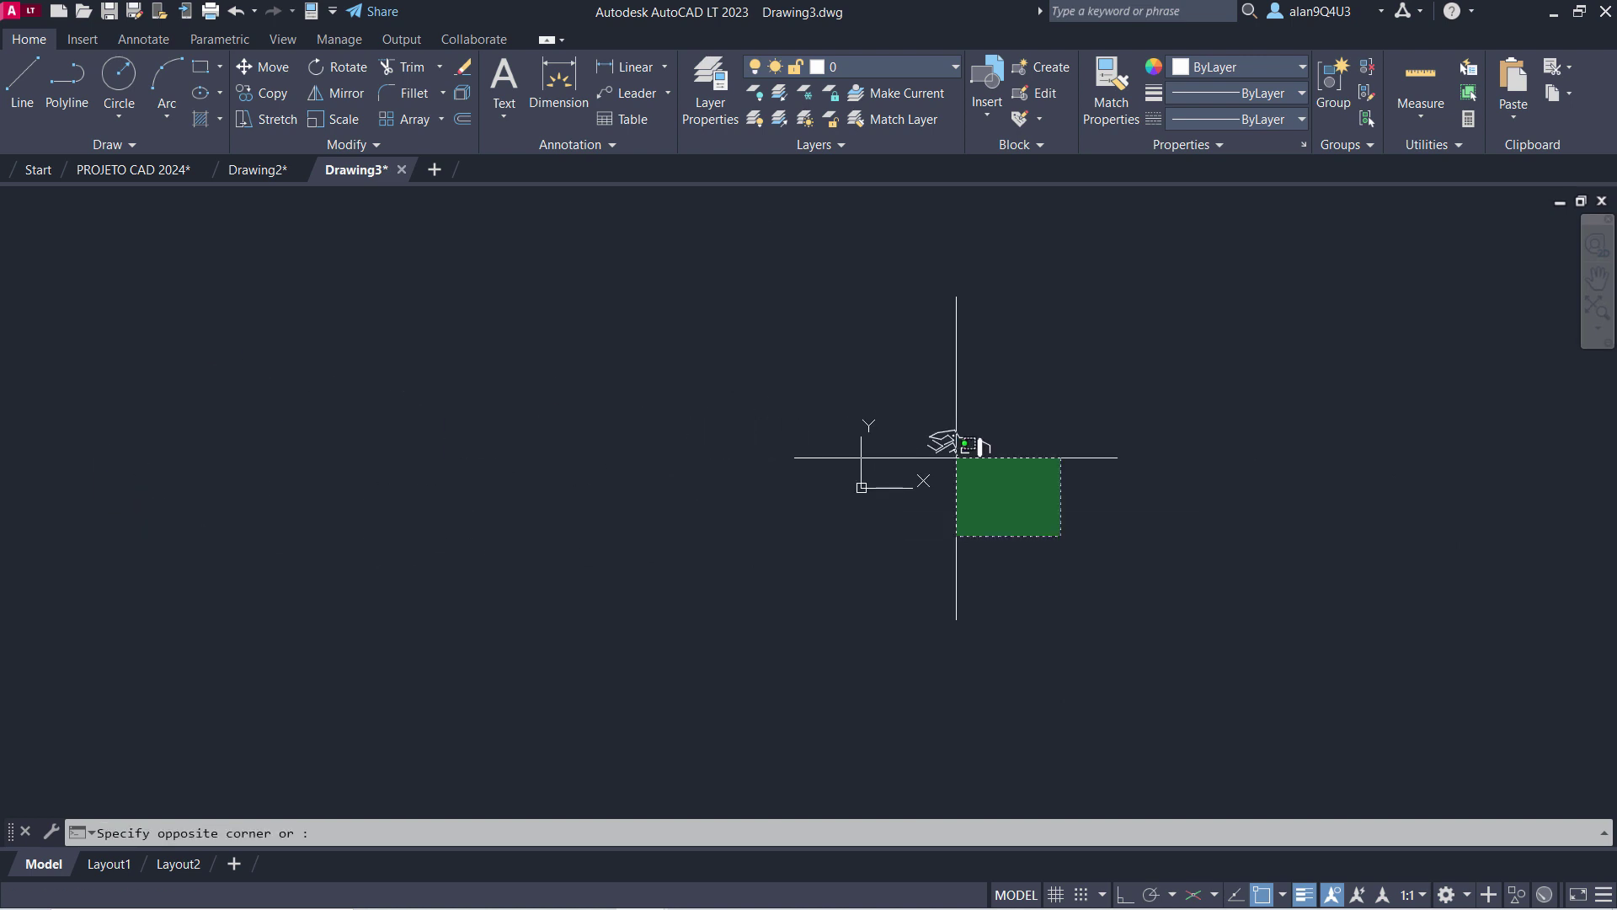
pyautogui.click(874, 421)
pyautogui.click(236, 96)
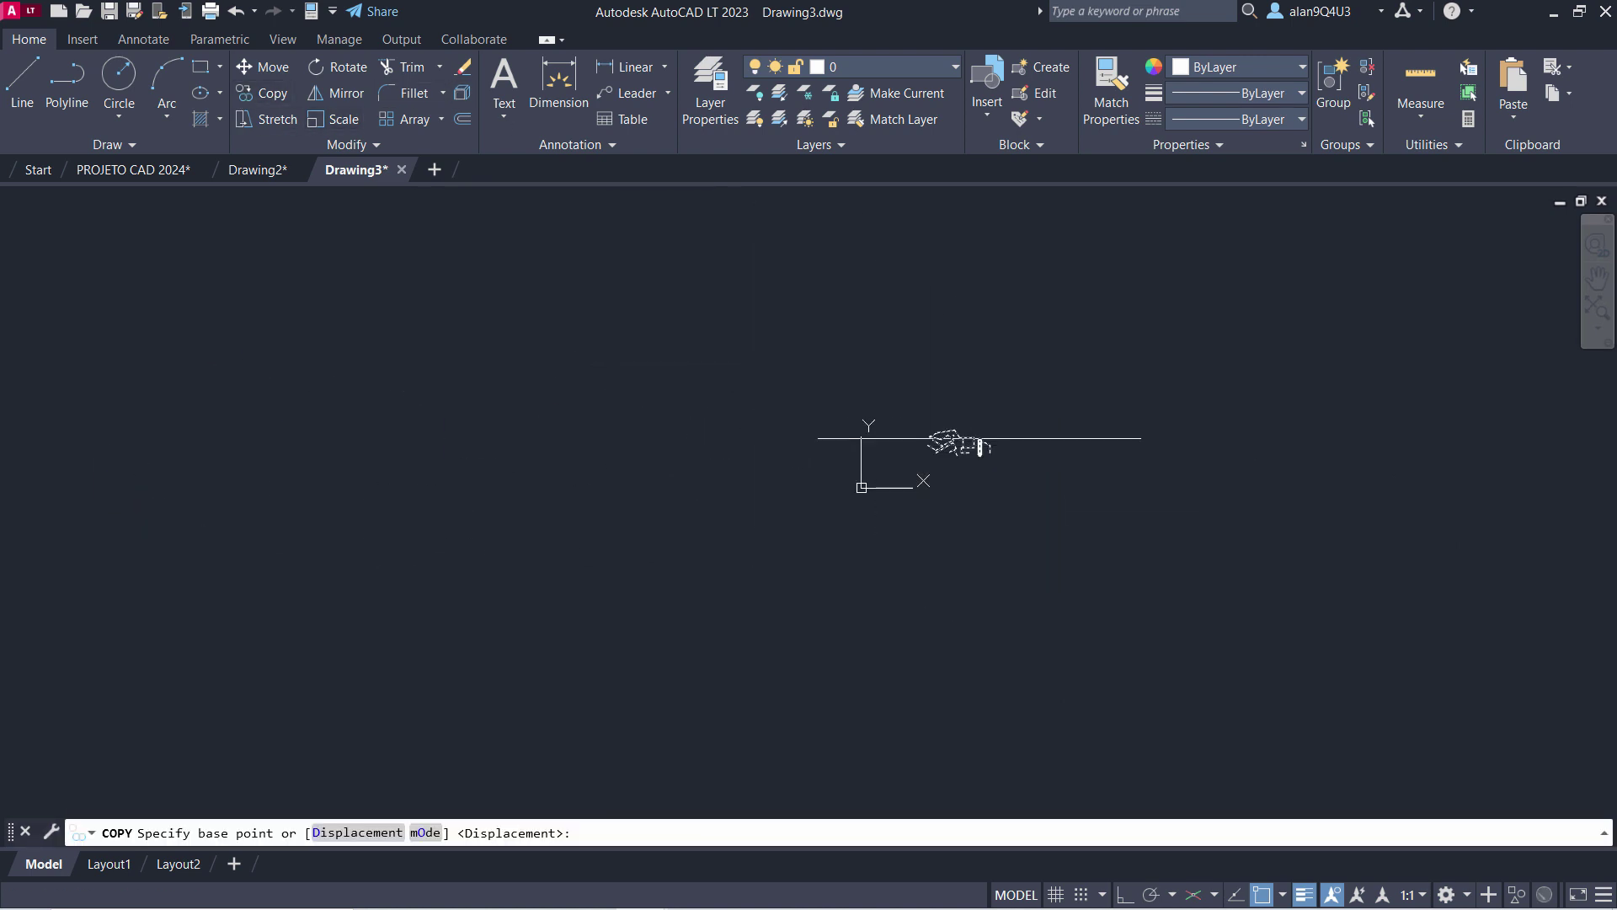
pyautogui.click(979, 439)
pyautogui.press('Escape')
pyautogui.press('Escape')
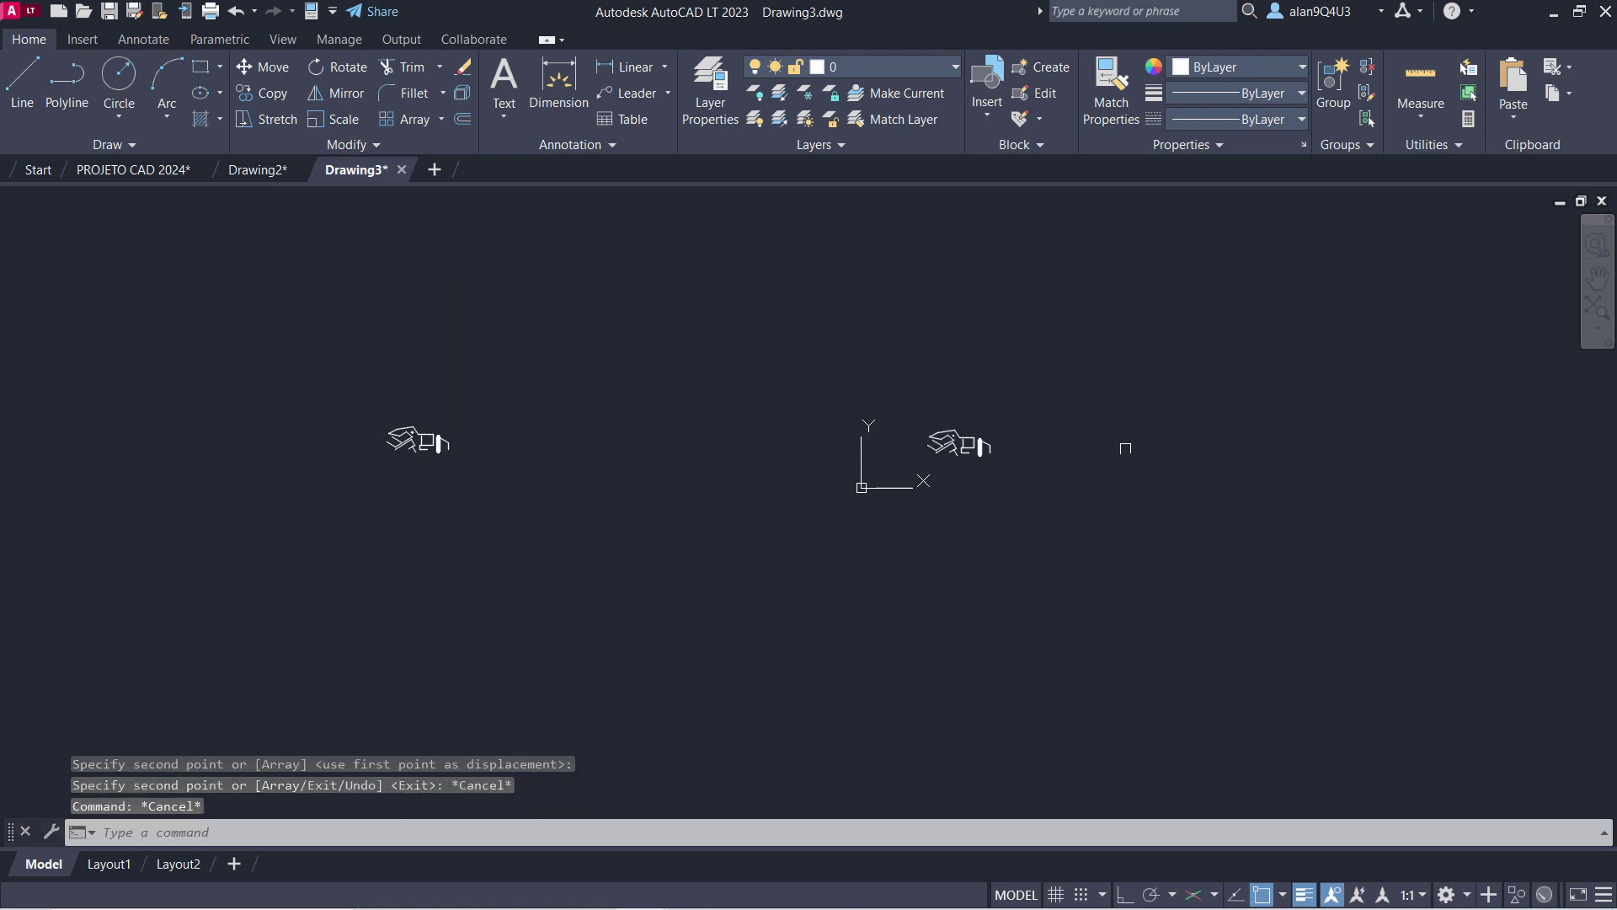
# Zoom in and out to inspect the original and copied drawings.
pyautogui.scroll(4, 1401, 414)
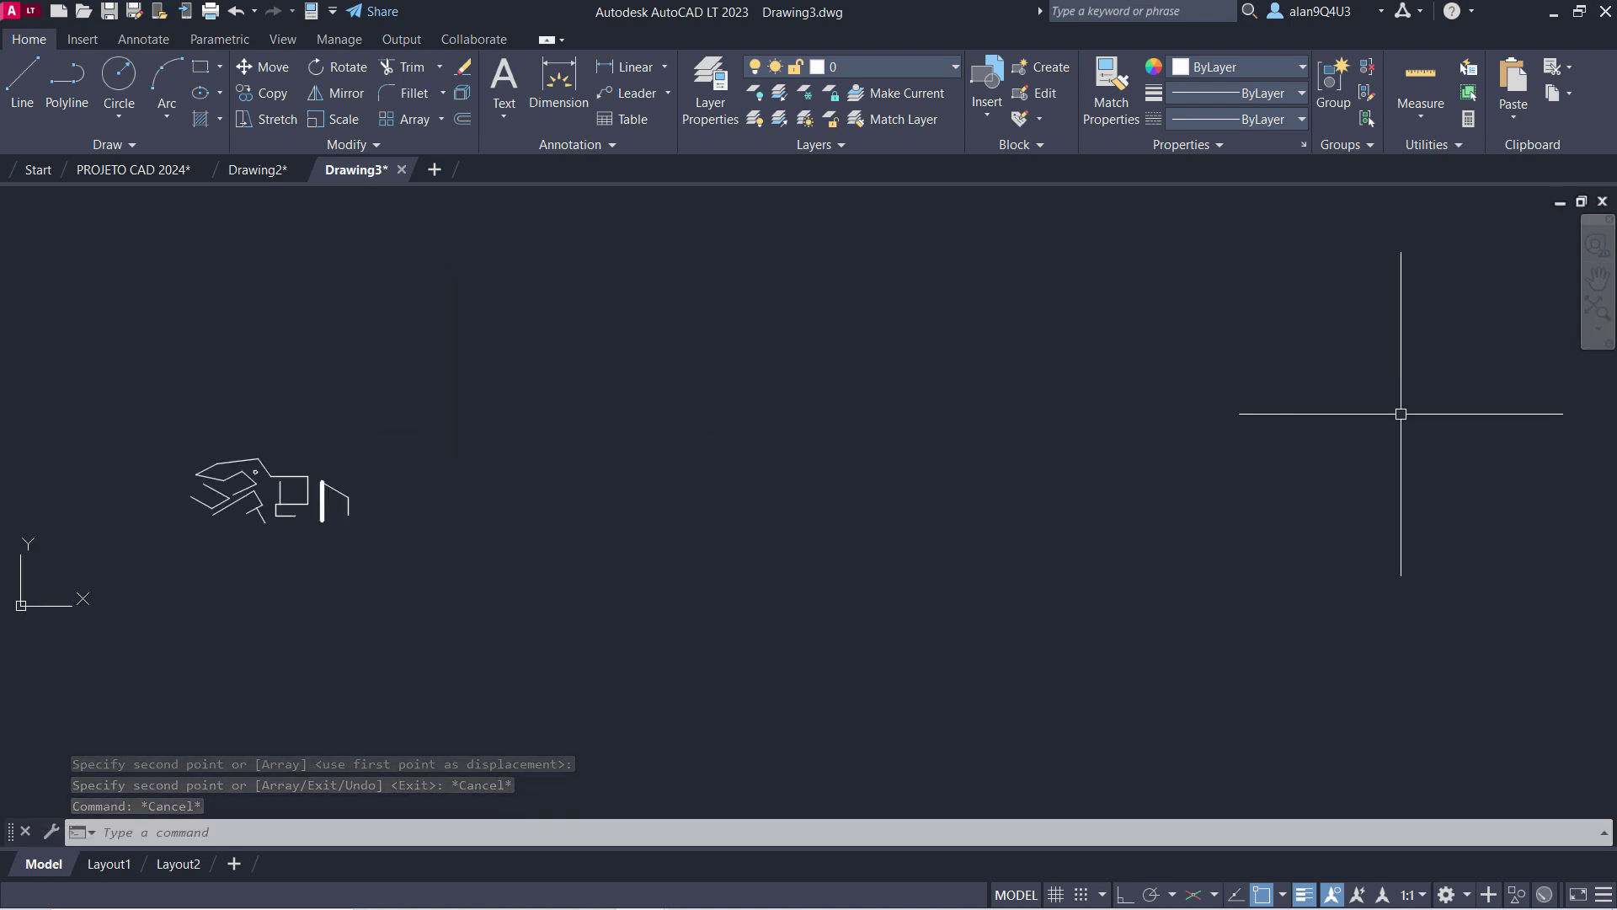
pyautogui.scroll(-4, 1401, 414)
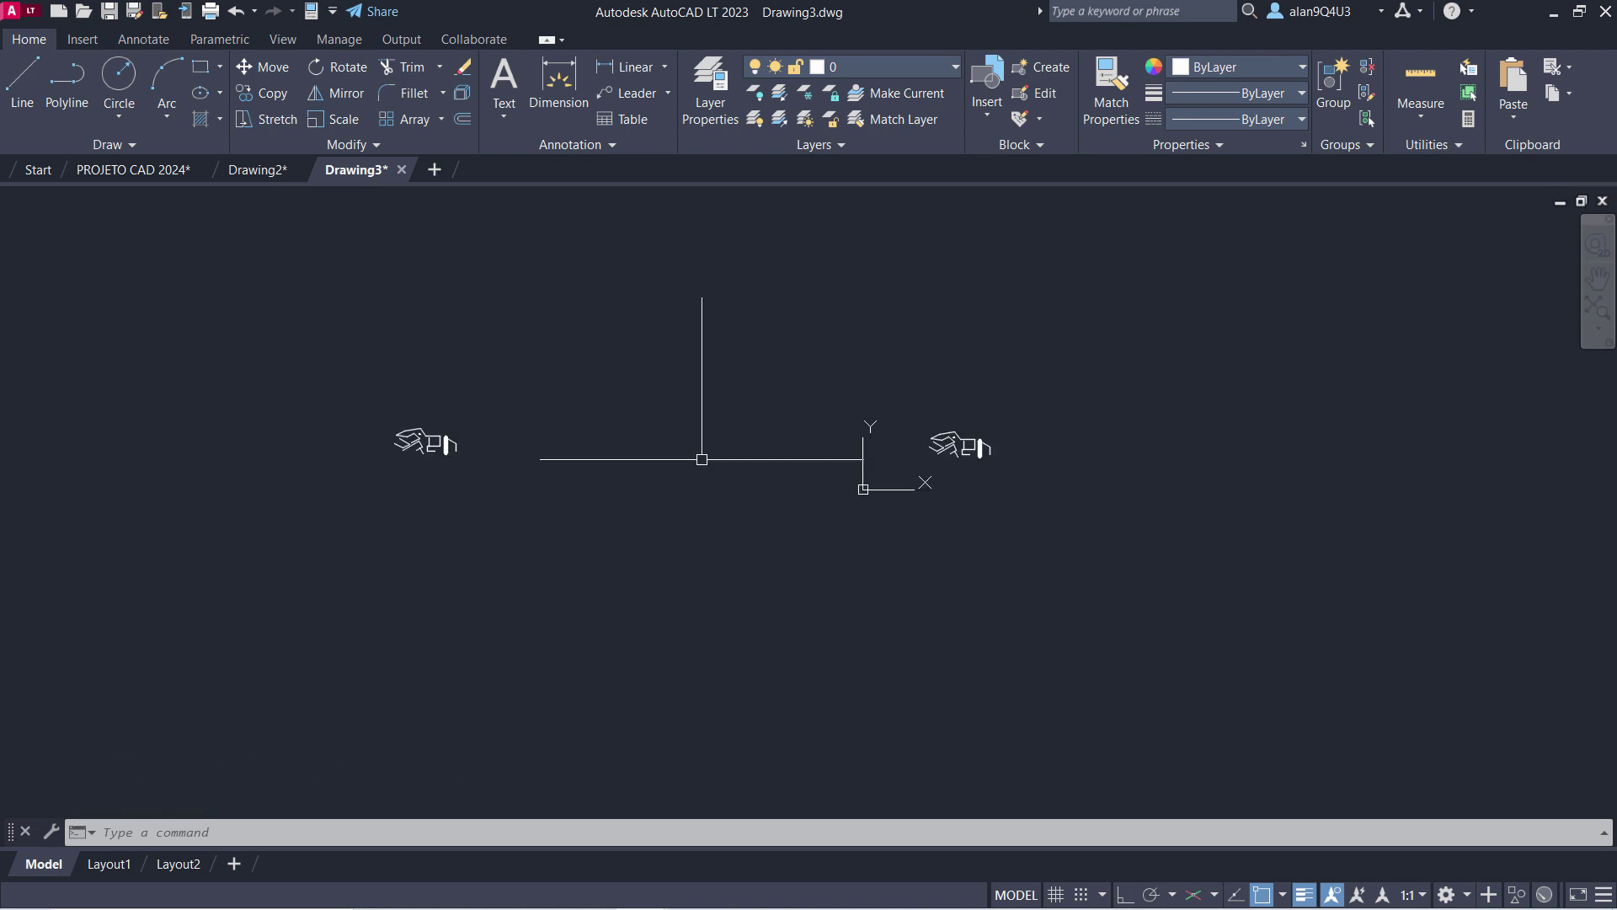
pyautogui.scroll(2, 675, 455)
pyautogui.scroll(2, 631, 437)
pyautogui.scroll(-2, 632, 437)
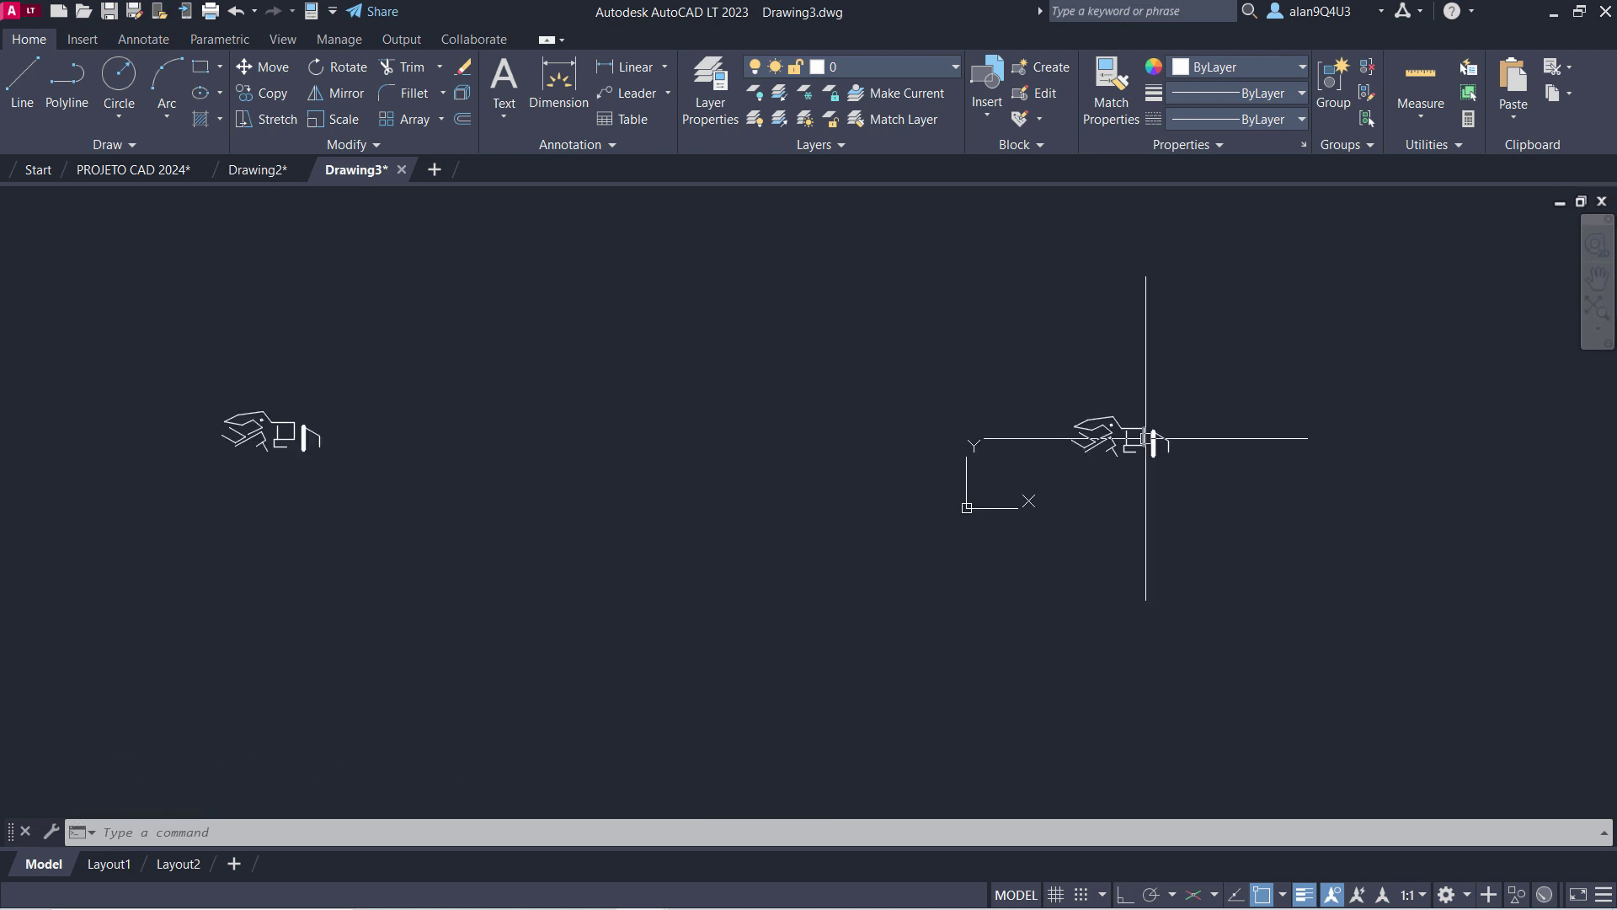
pyautogui.scroll(5, 1146, 438)
pyautogui.scroll(5, 1123, 437)
pyautogui.scroll(-2, 852, 436)
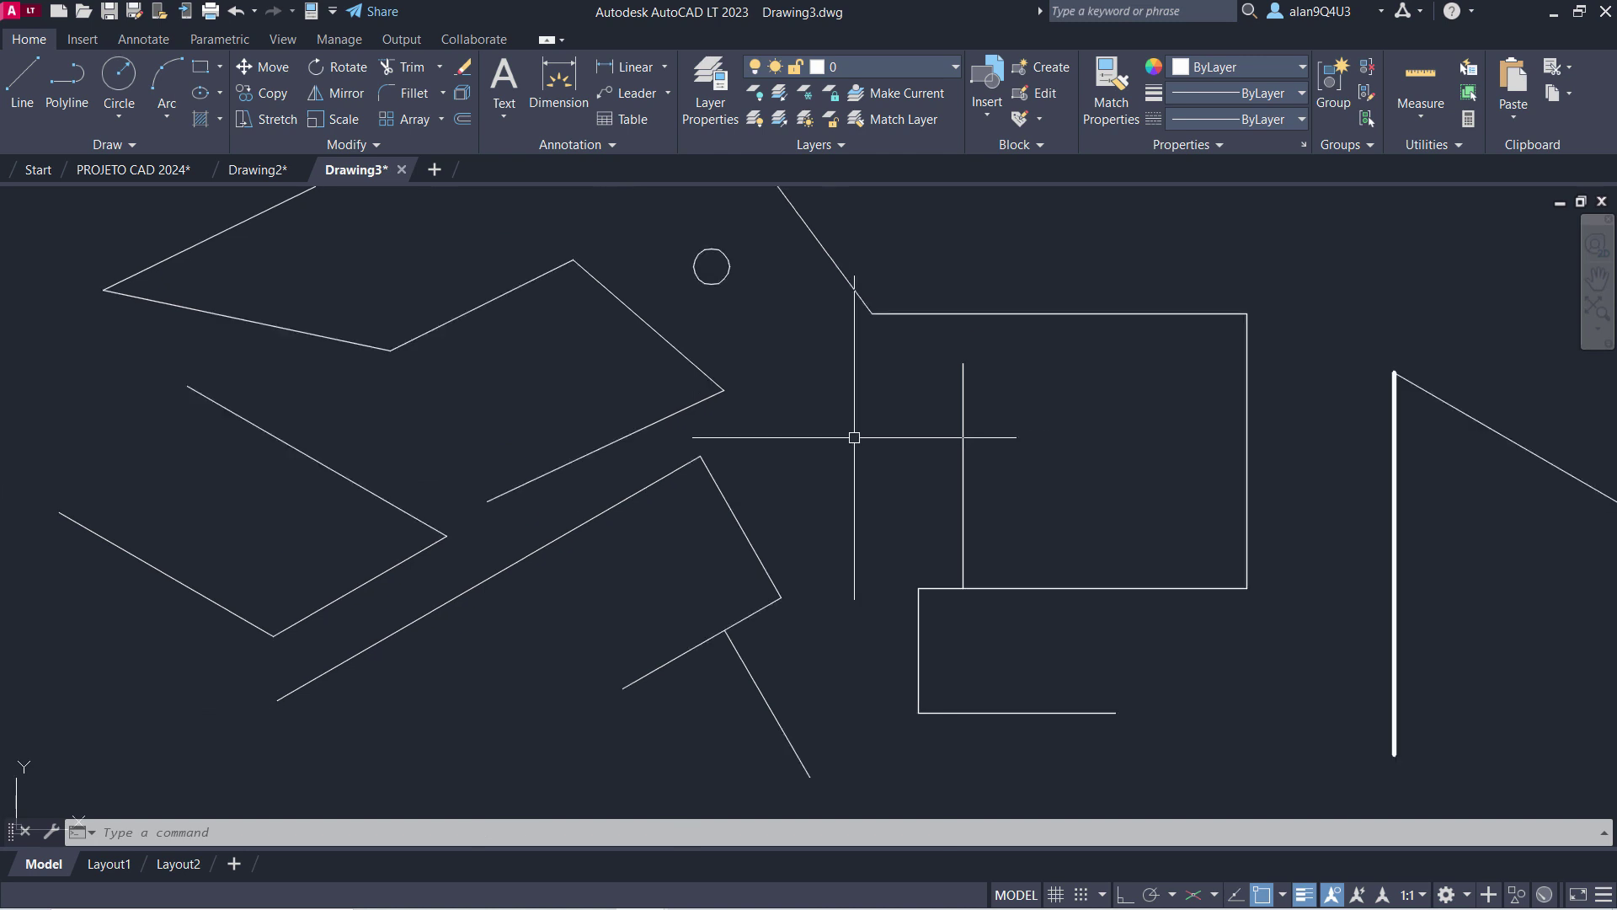
pyautogui.scroll(-2, 794, 469)
pyautogui.scroll(2, 794, 458)
pyautogui.scroll(1, 802, 458)
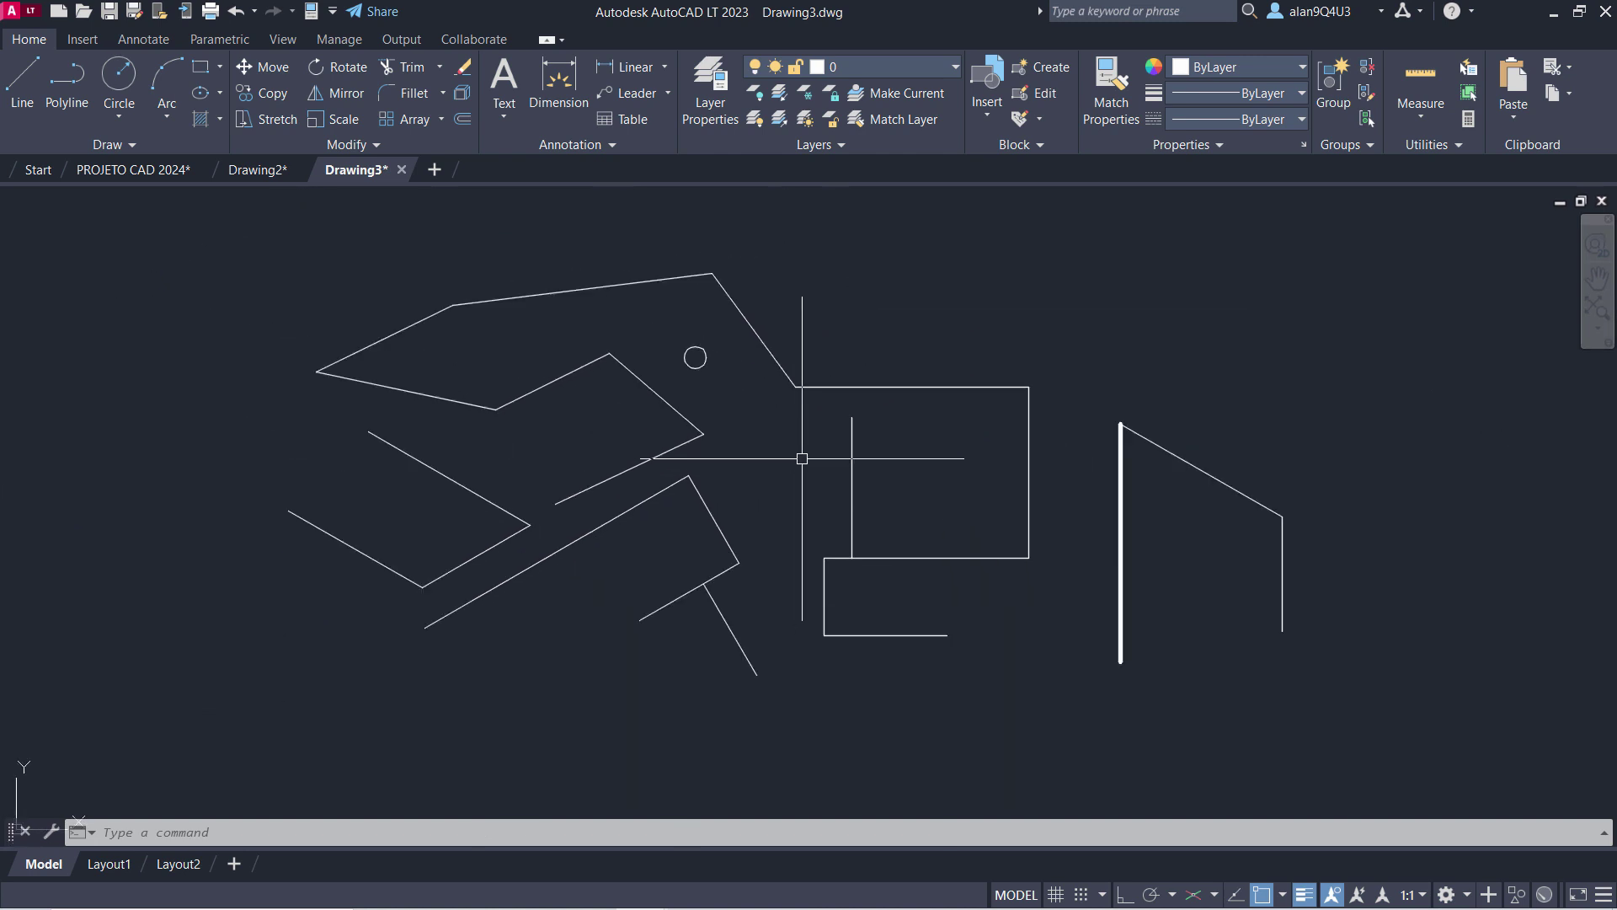
pyautogui.scroll(-5, 802, 458)
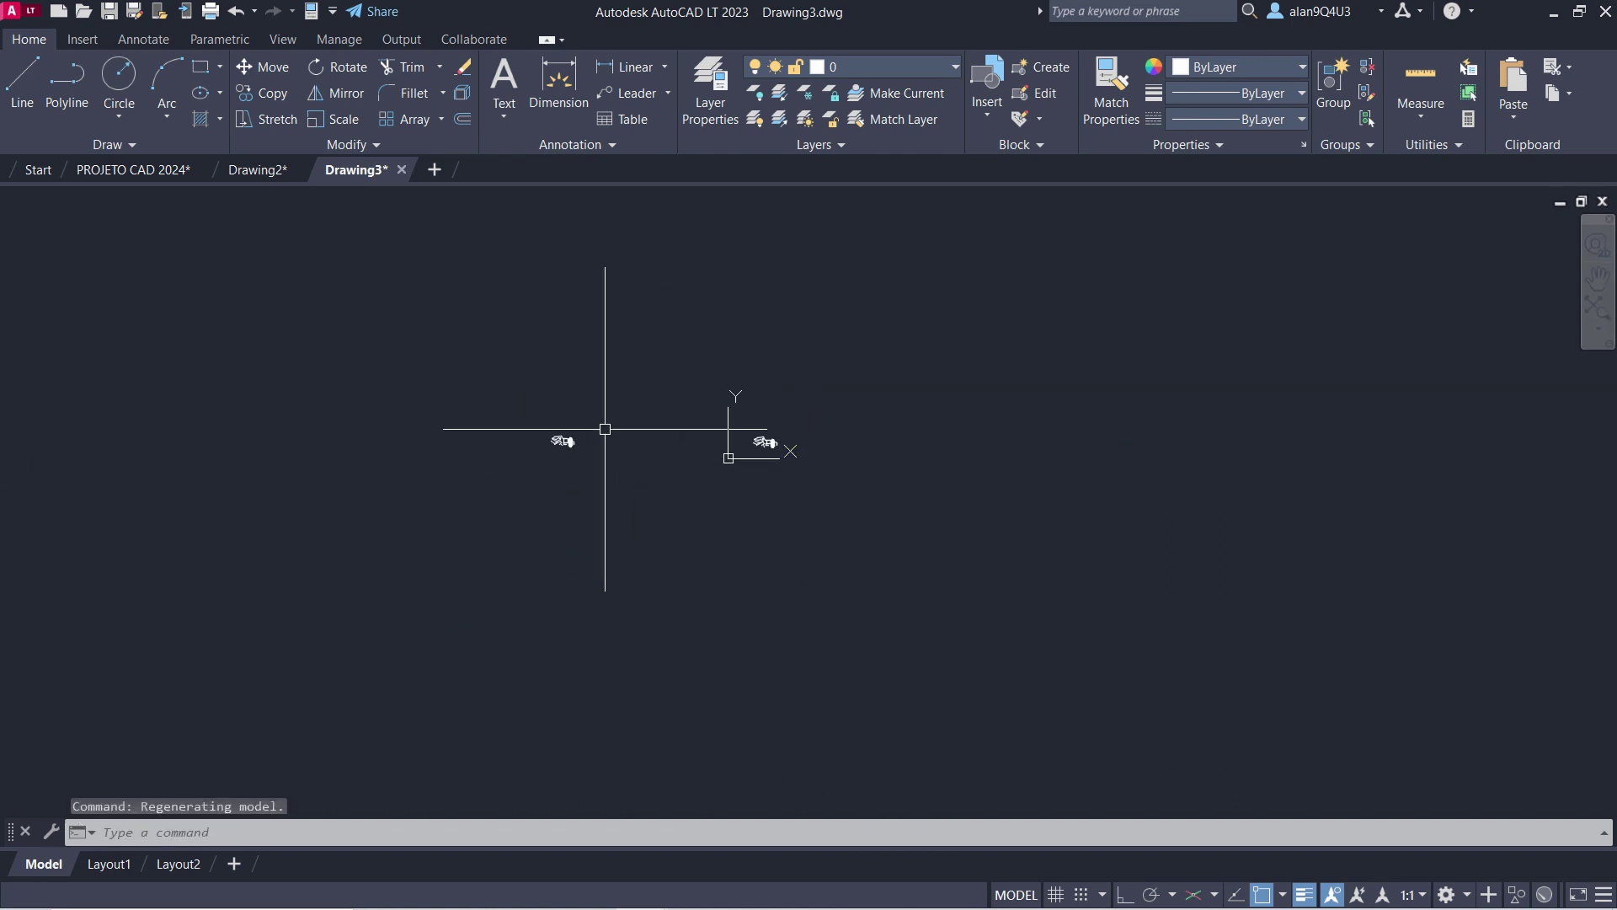
pyautogui.scroll(3, 505, 472)
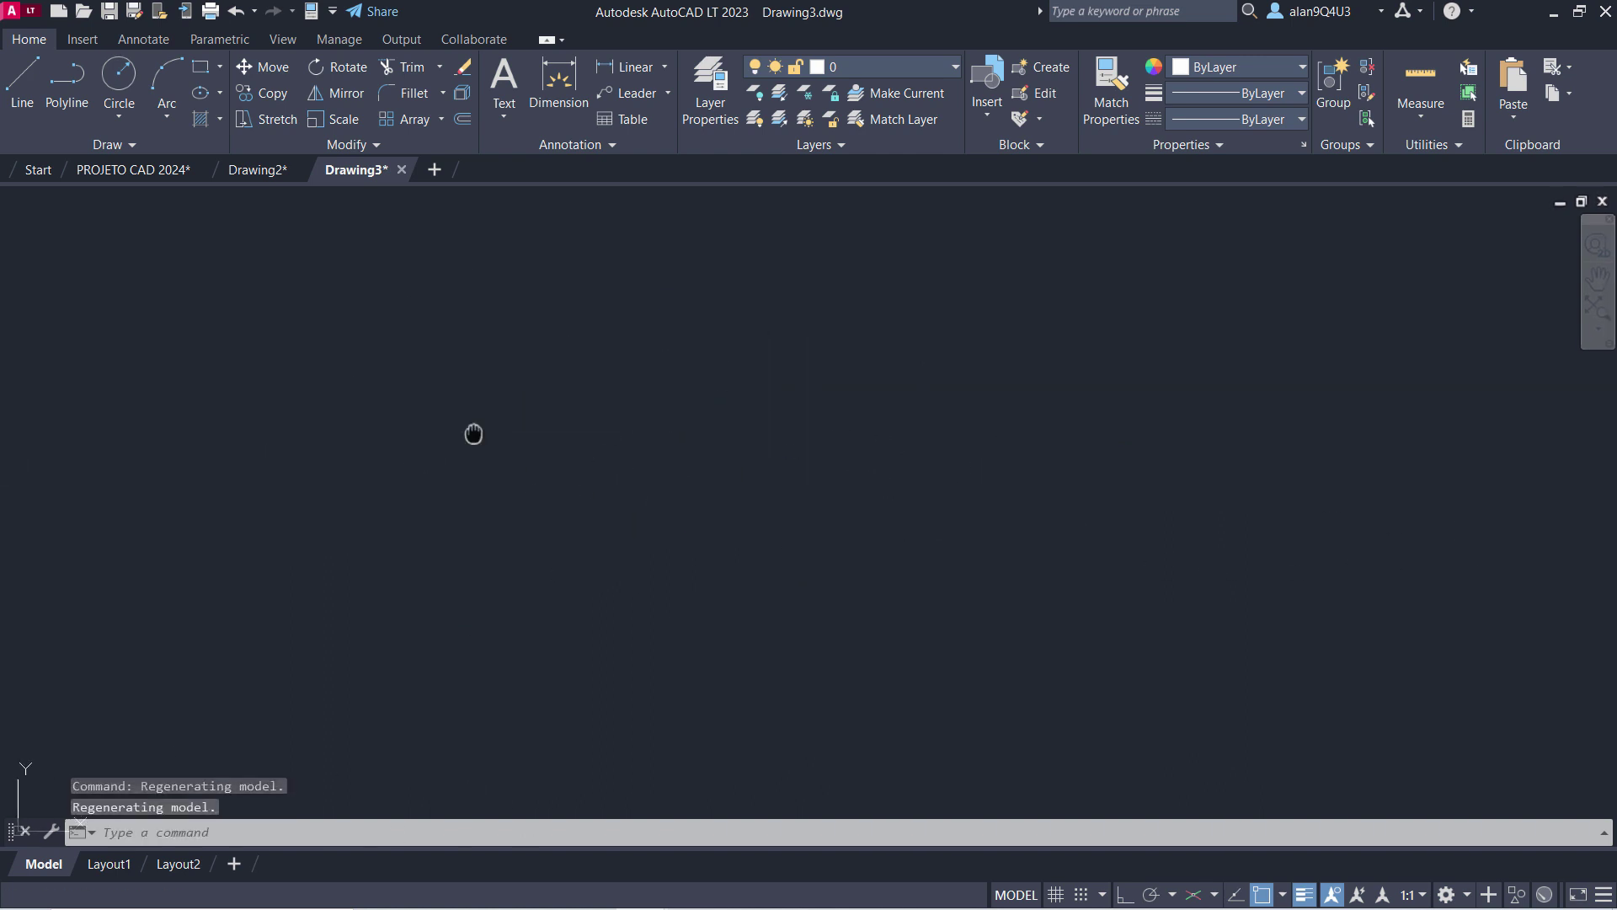
pyautogui.scroll(2, 1007, 523)
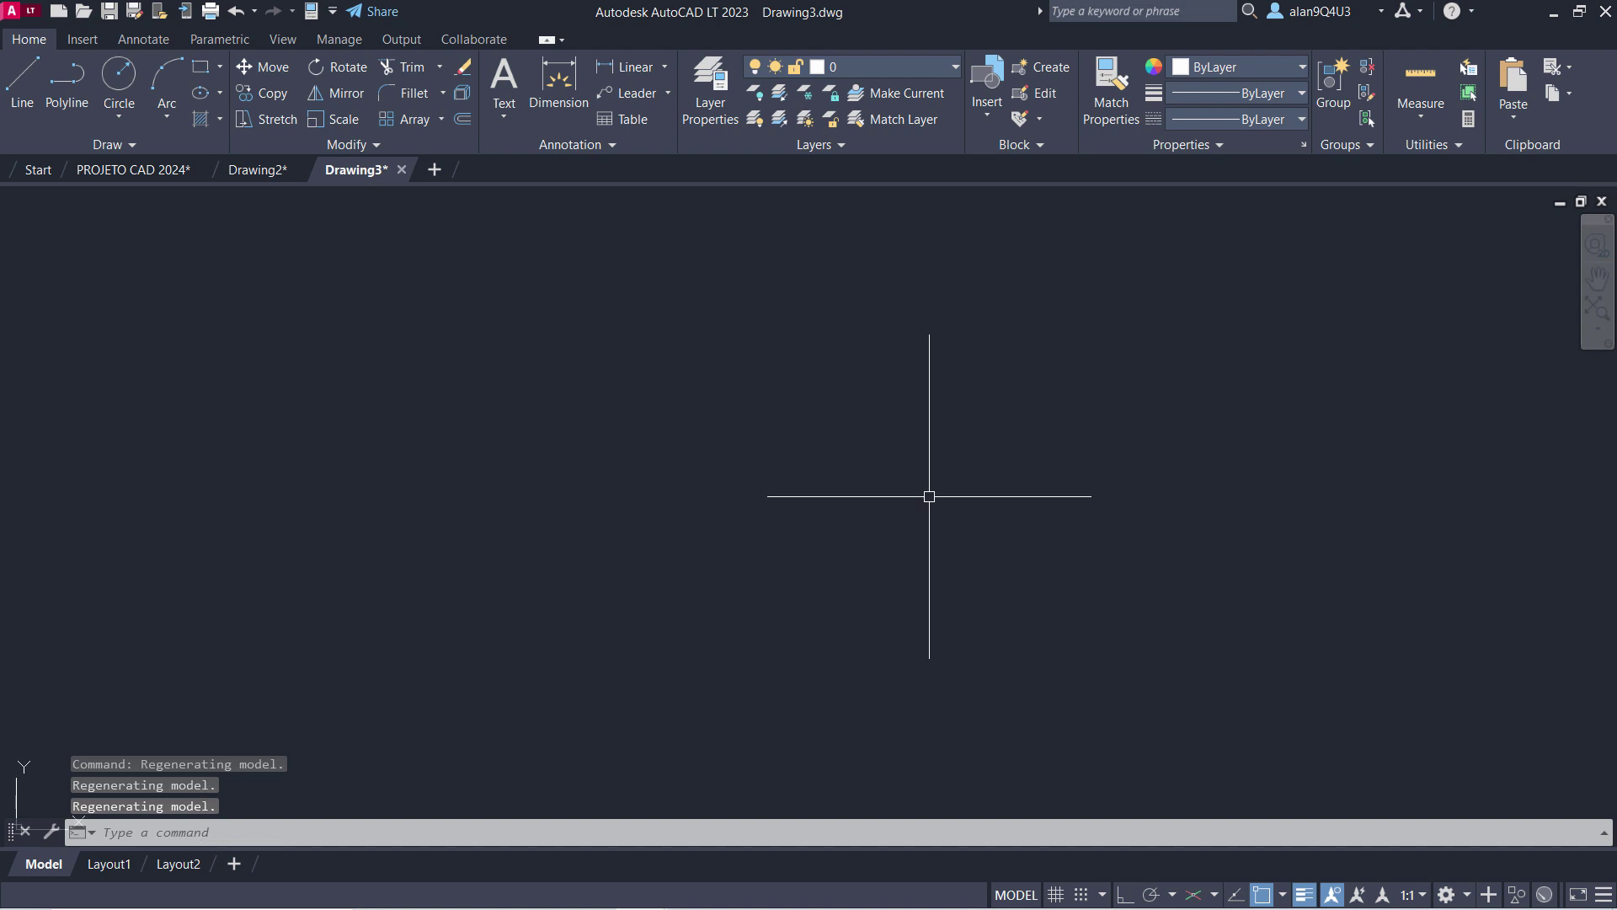
# Zoom to extents so both drawings fit the view.
pyautogui.write('z')
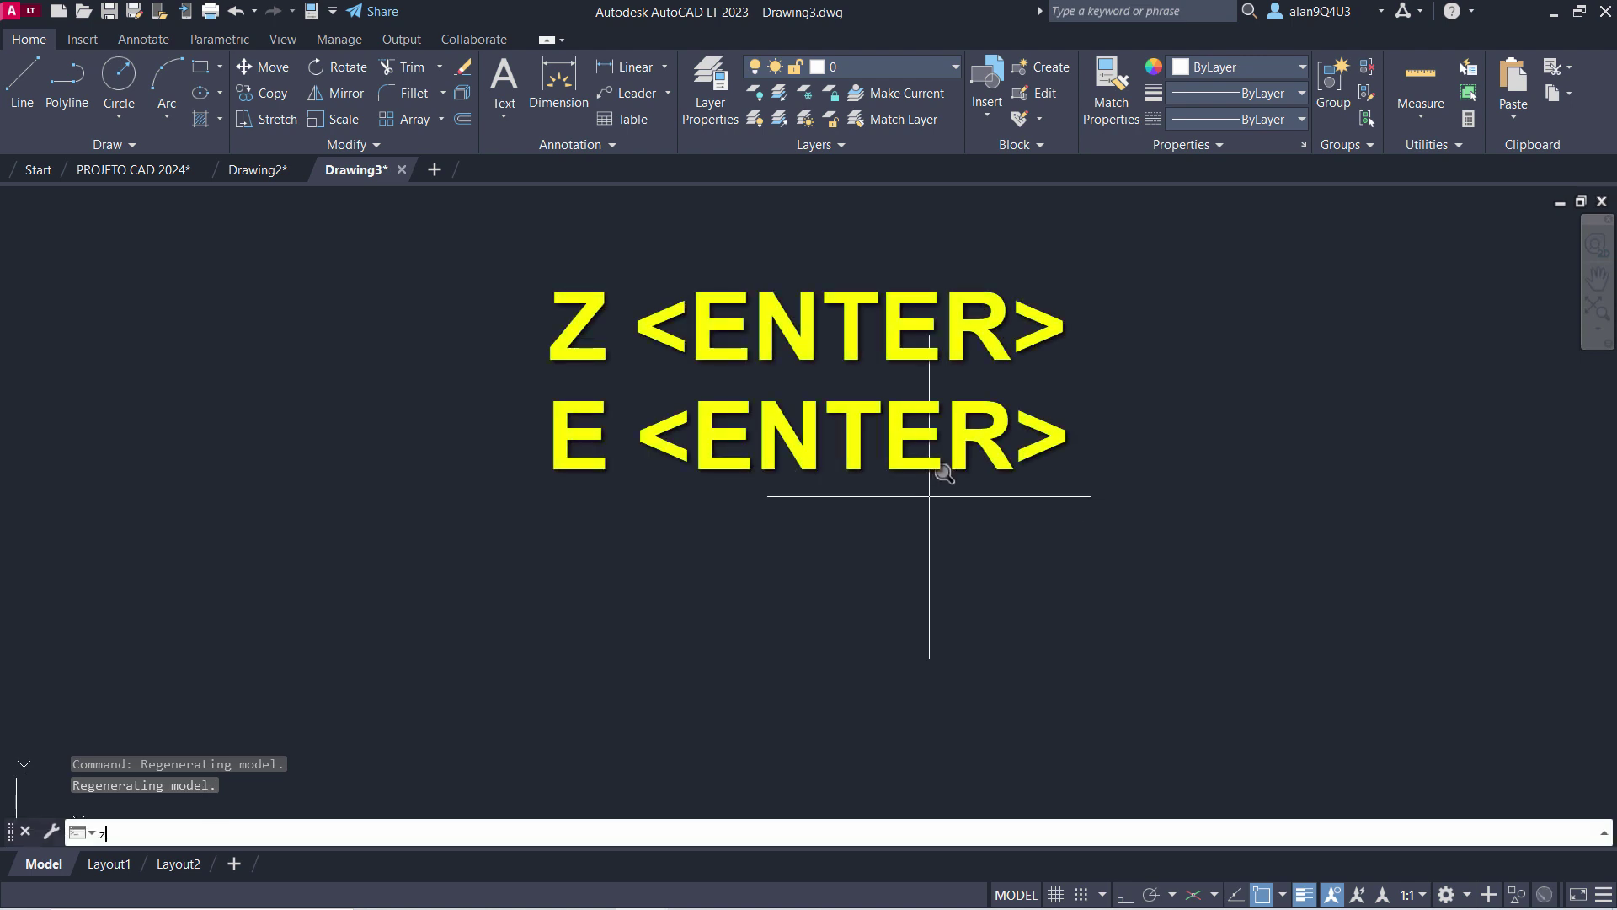
pyautogui.press('Return')
pyautogui.write('e')
pyautogui.press('Return')
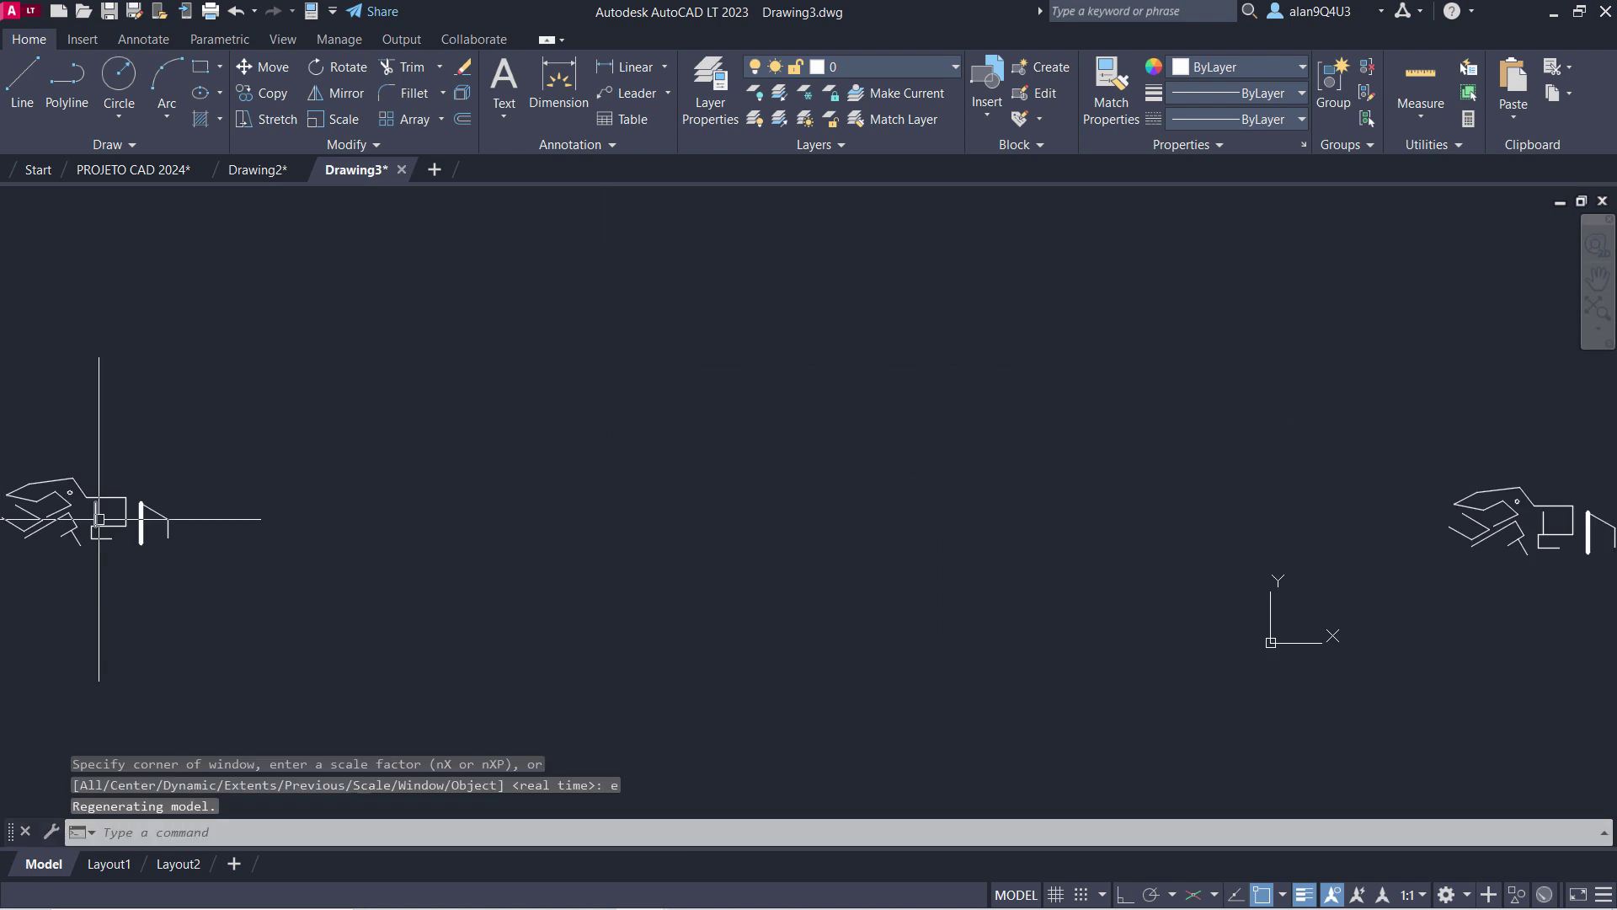
# Erase the left copy of the drawing with a selection window.
pyautogui.moveTo(98, 505); pyautogui.dragTo(253, 496, button='middle')
pyautogui.click(397, 603)
pyautogui.click(114, 379)
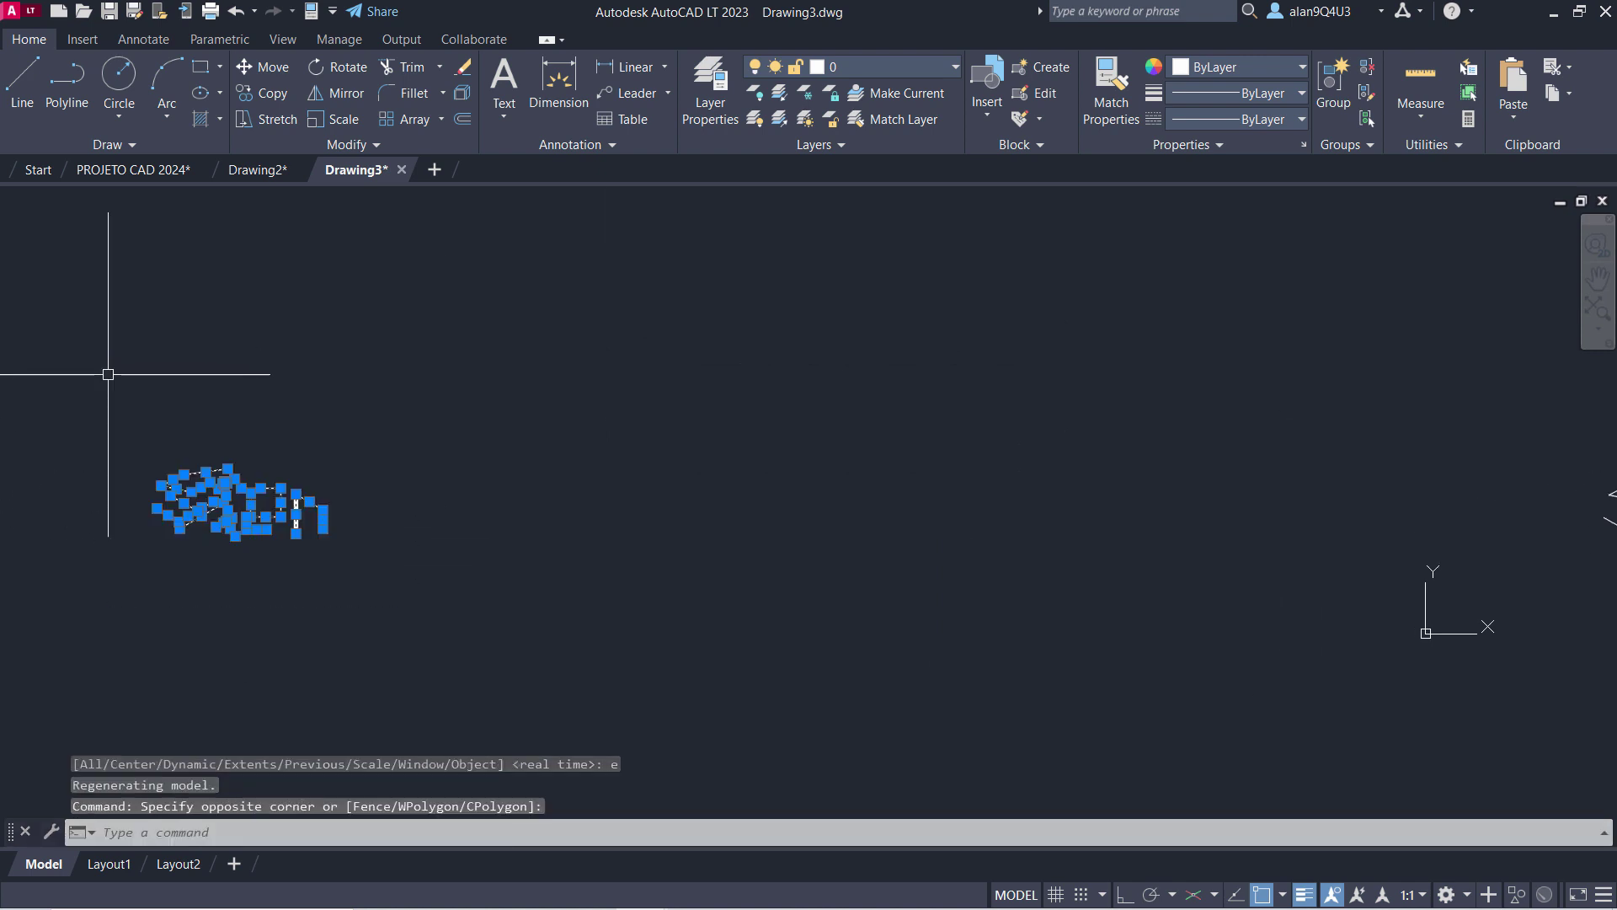
pyautogui.press('Delete')
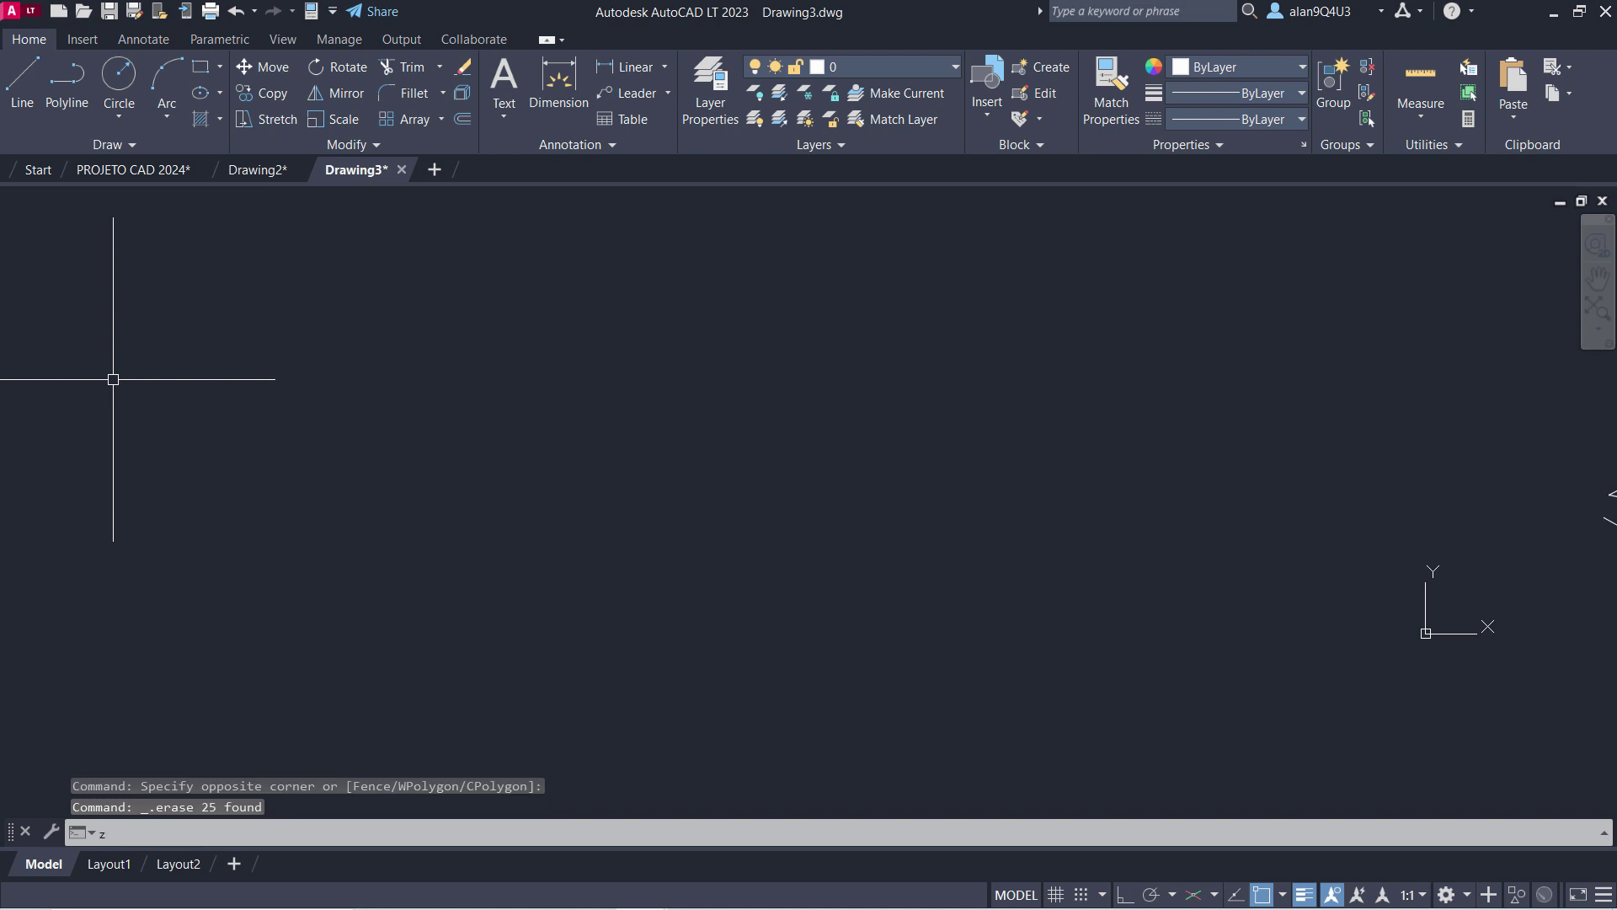
# Zoom to extents again and recentre the remaining sketch in the drawing area.
pyautogui.write('z')
pyautogui.press('Return')
pyautogui.write('e')
pyautogui.press('Return')
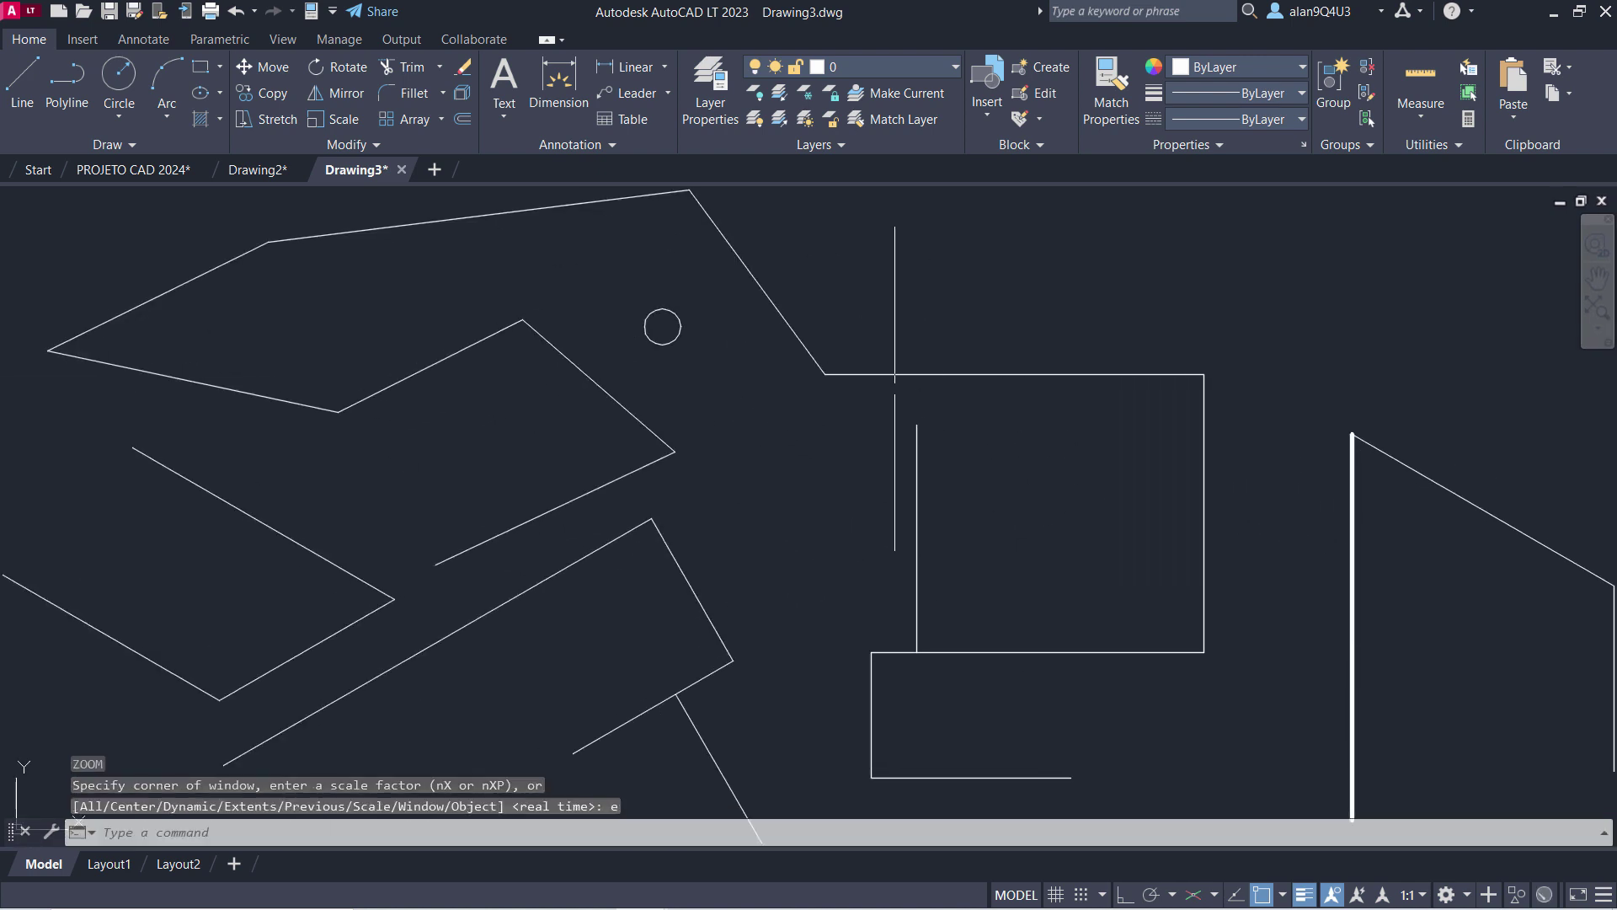
pyautogui.scroll(-5, 795, 523)
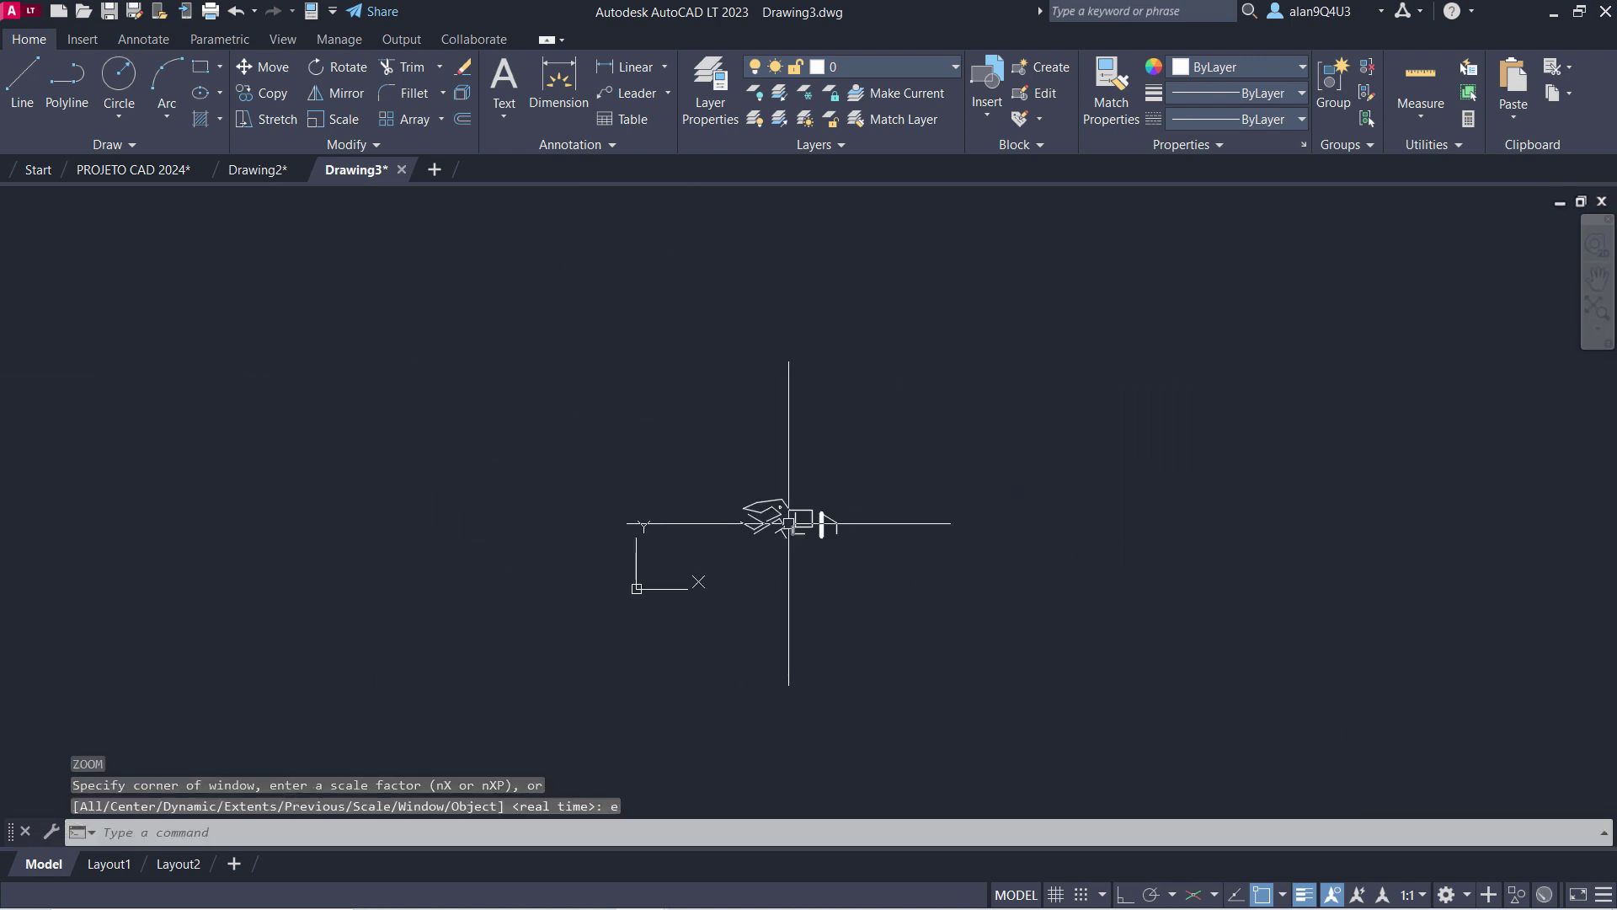
pyautogui.moveTo(795, 522); pyautogui.dragTo(643, 607, button='middle')
pyautogui.scroll(-2, 1081, 455)
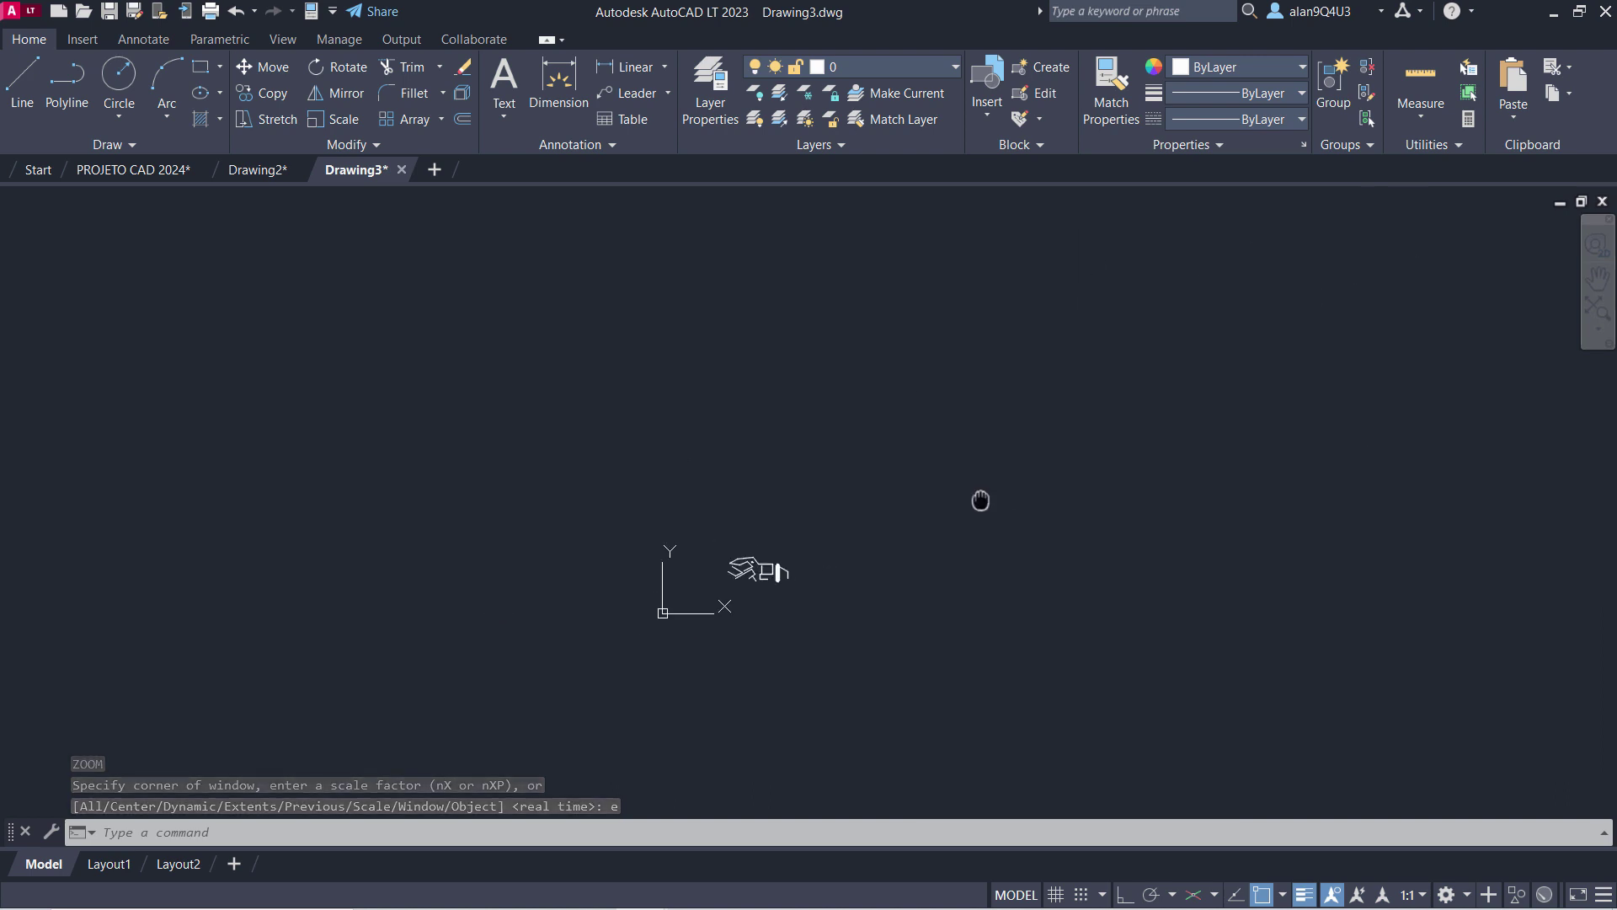
pyautogui.moveTo(983, 498); pyautogui.dragTo(585, 602, button='middle')
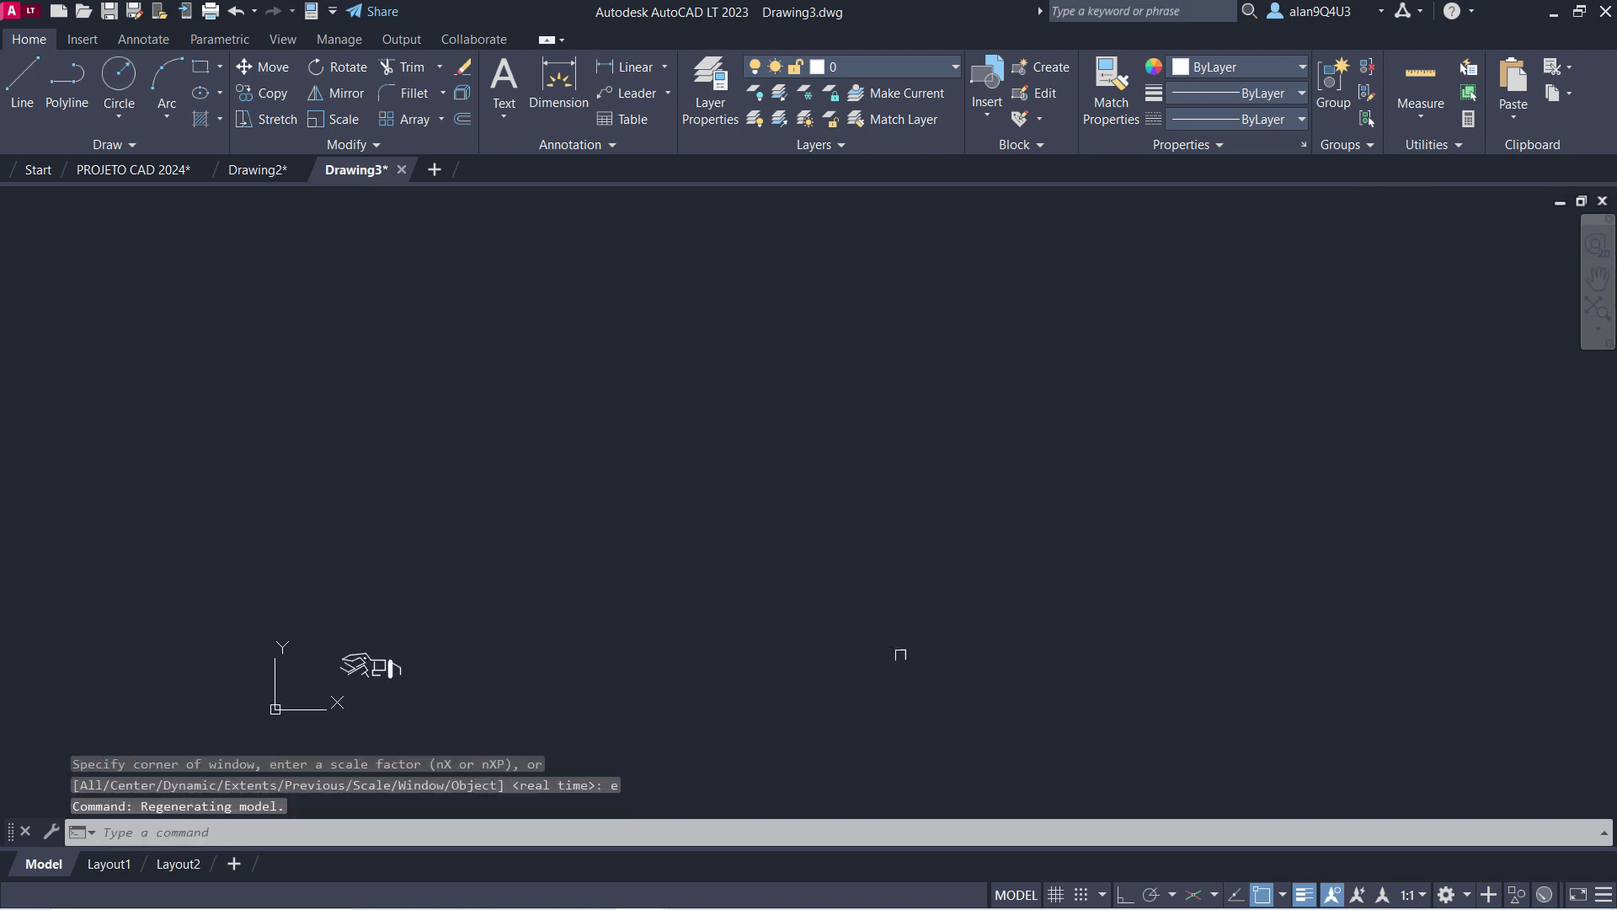
pyautogui.moveTo(459, 670); pyautogui.dragTo(881, 480, button='middle')
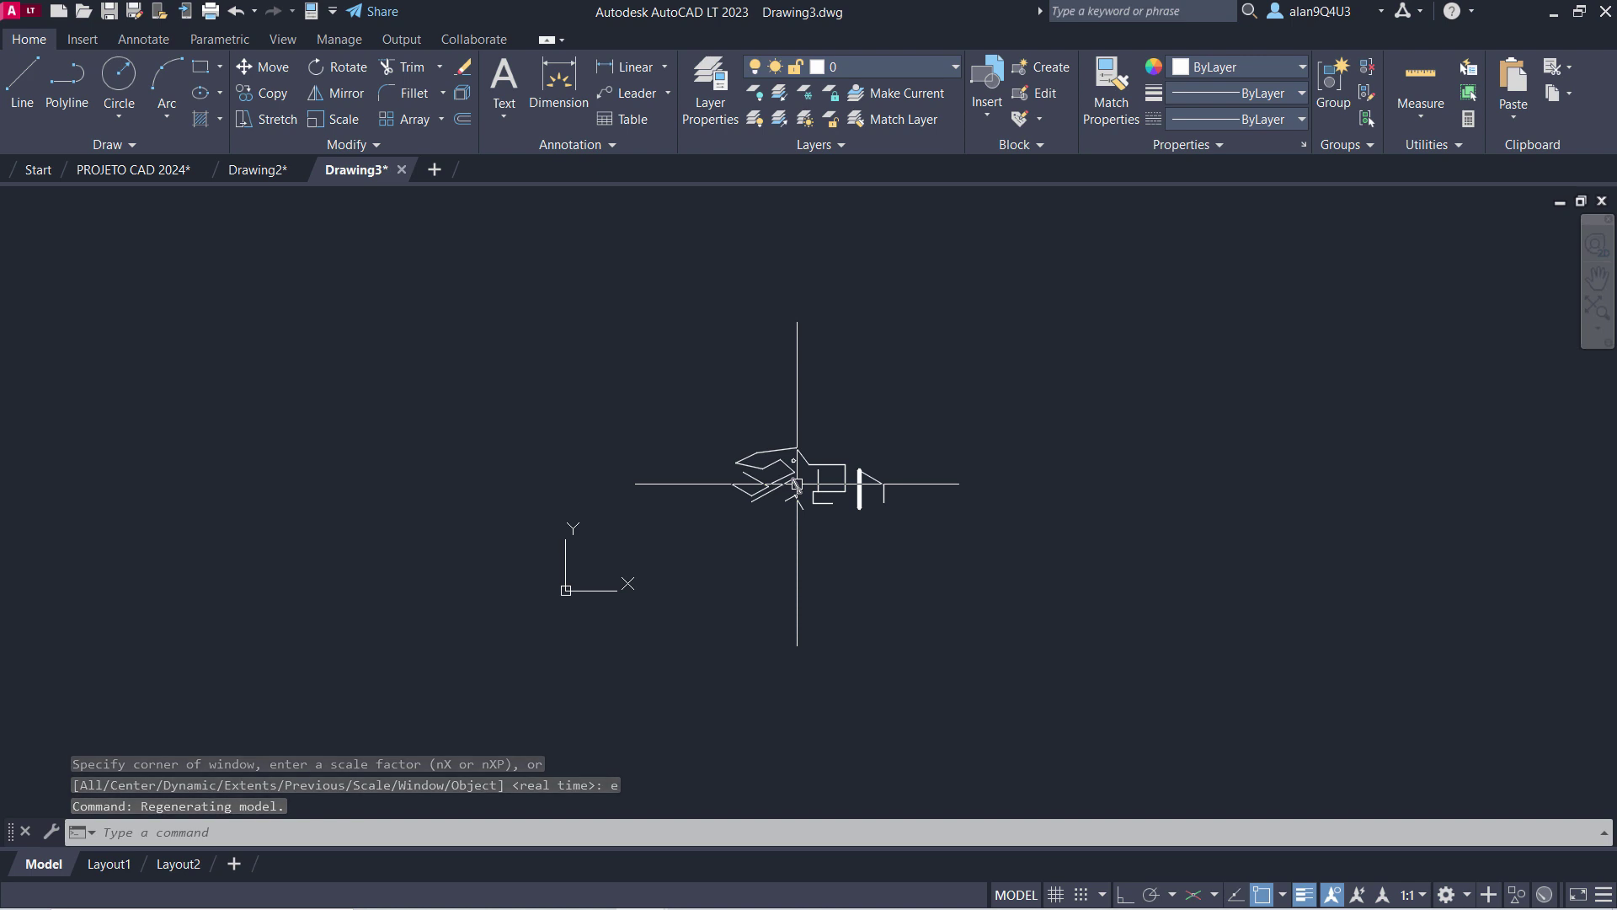
pyautogui.scroll(3, 820, 459)
pyautogui.scroll(2, 820, 458)
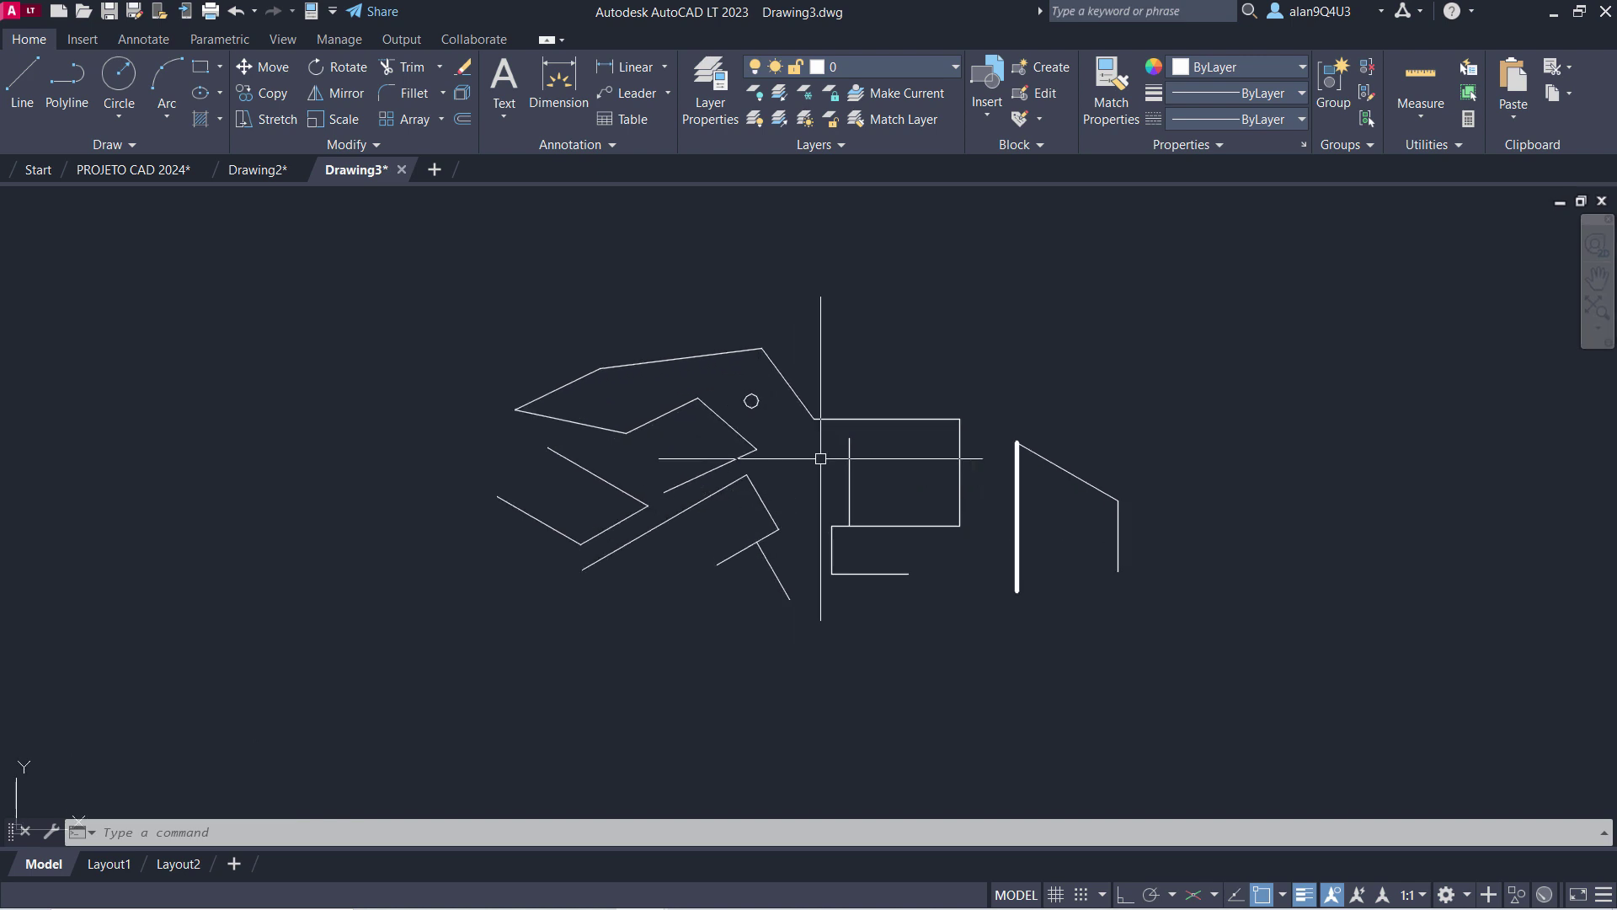
# Start ZOOM, then open the Options dialog with OP.
pyautogui.write('z')
pyautogui.press('Return')
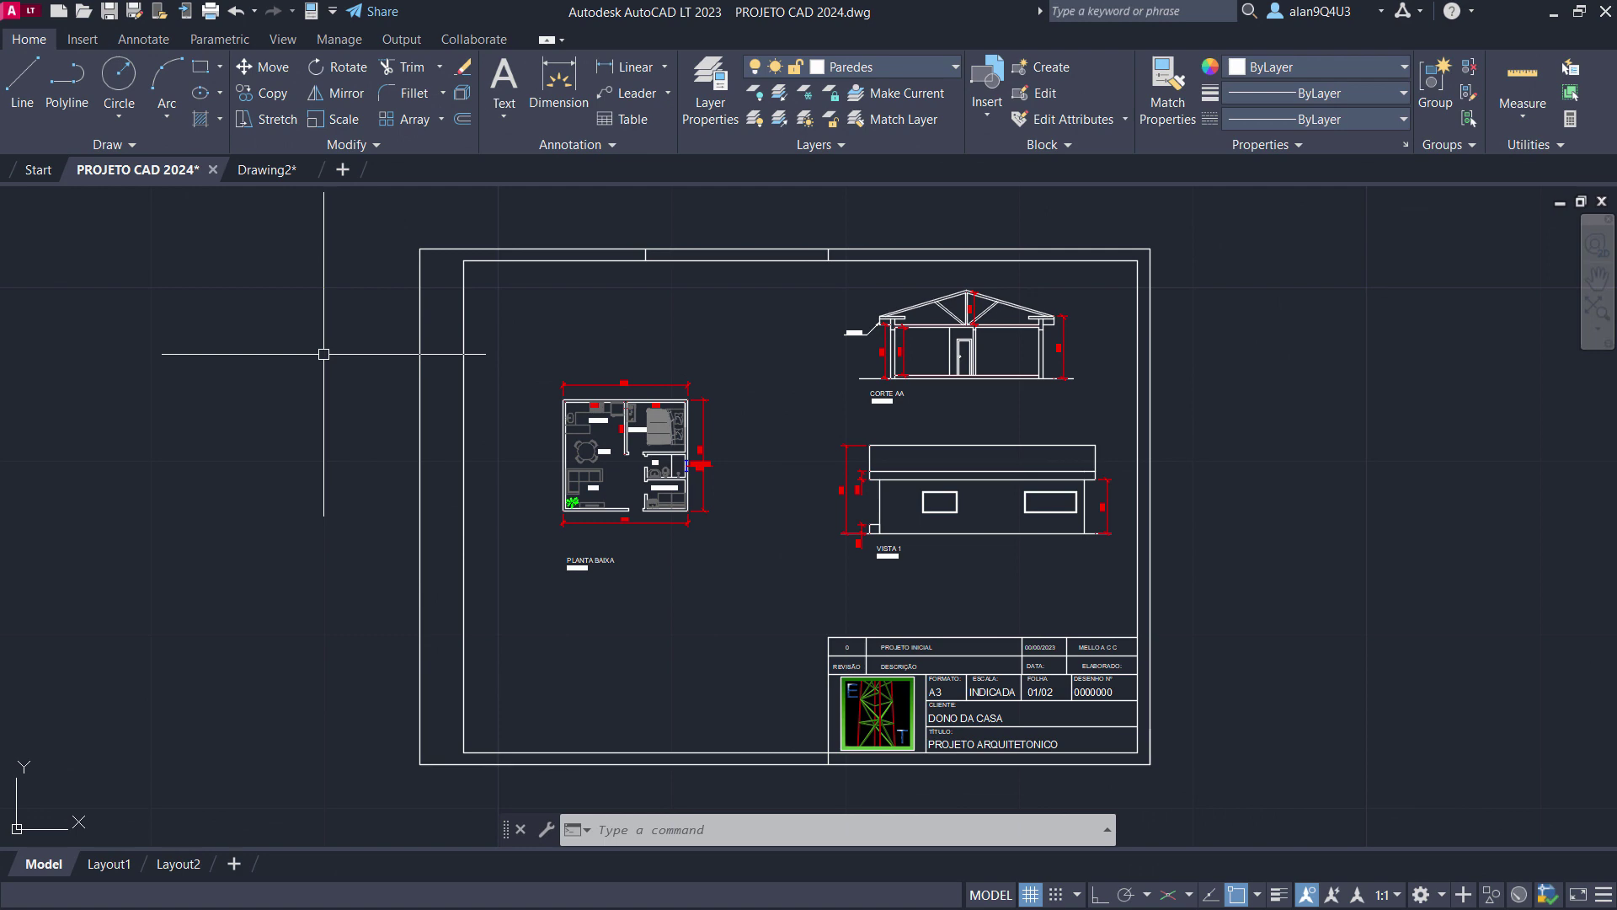
pyautogui.write('op')
pyautogui.press('Return')
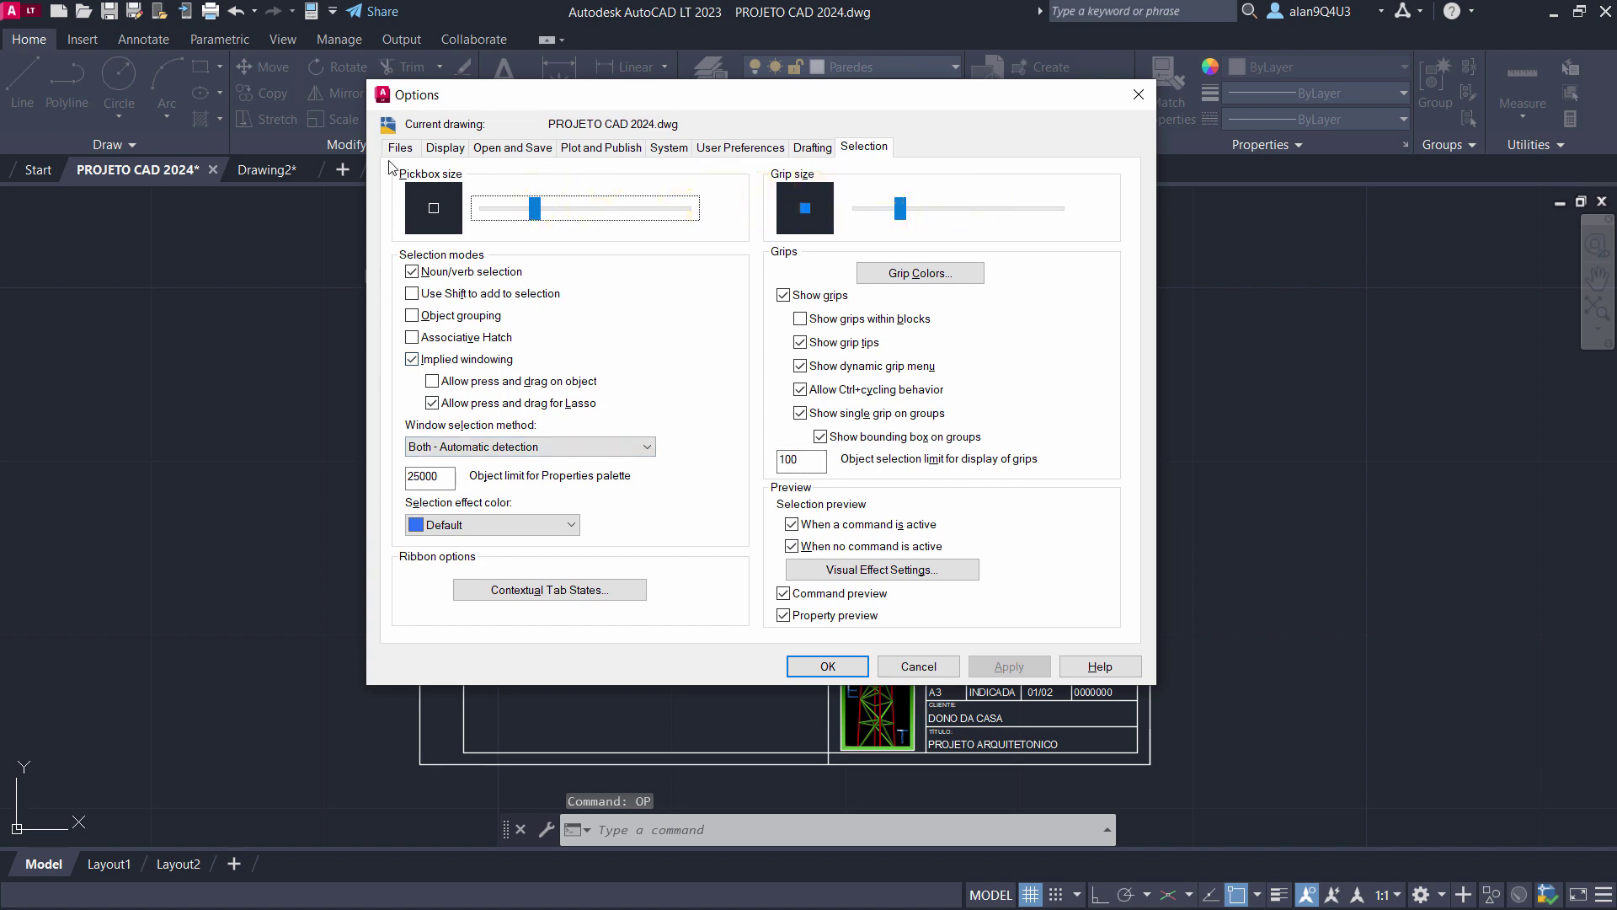
# Browse the Files, Display, Open and Save, and Plot and Publish tabs.
pyautogui.click(400, 148)
pyautogui.click(444, 148)
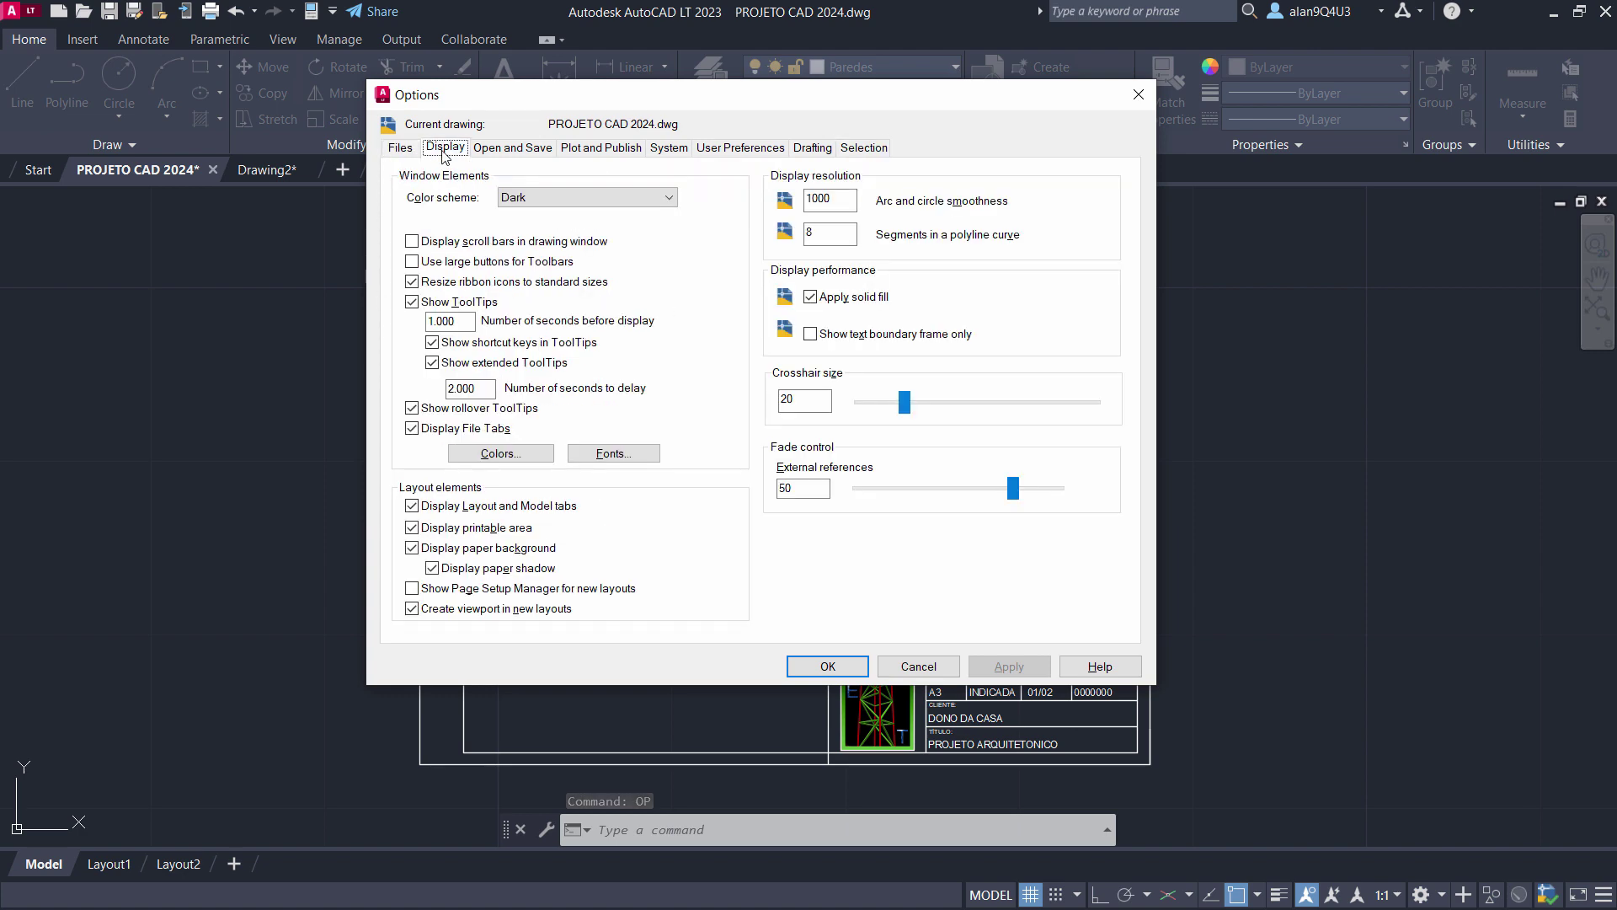
pyautogui.click(507, 150)
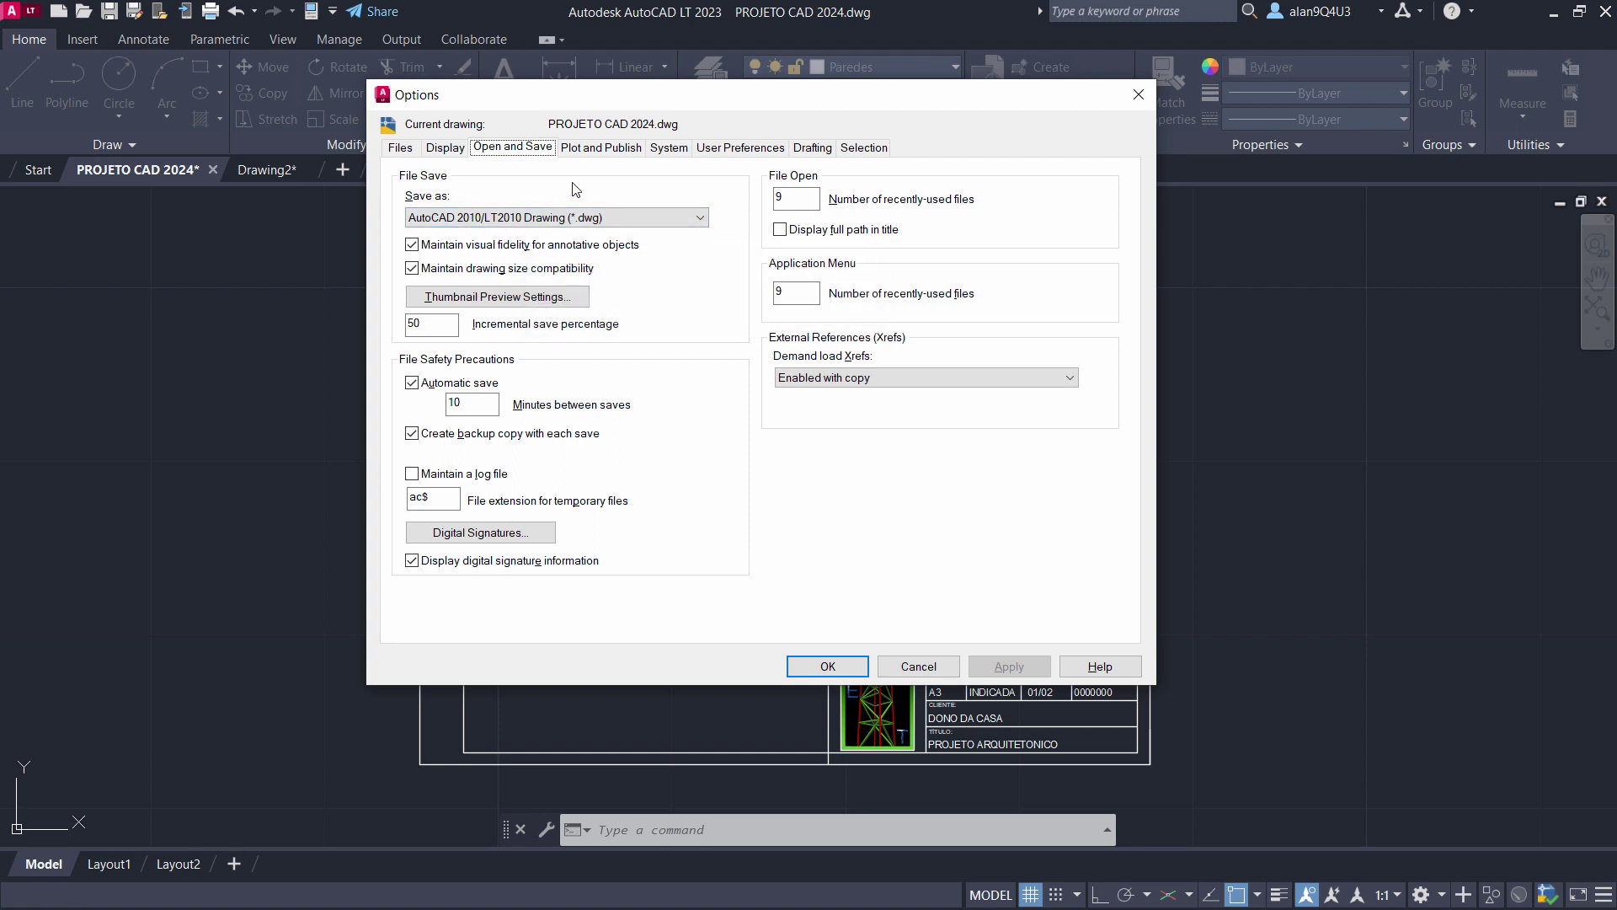
pyautogui.click(603, 151)
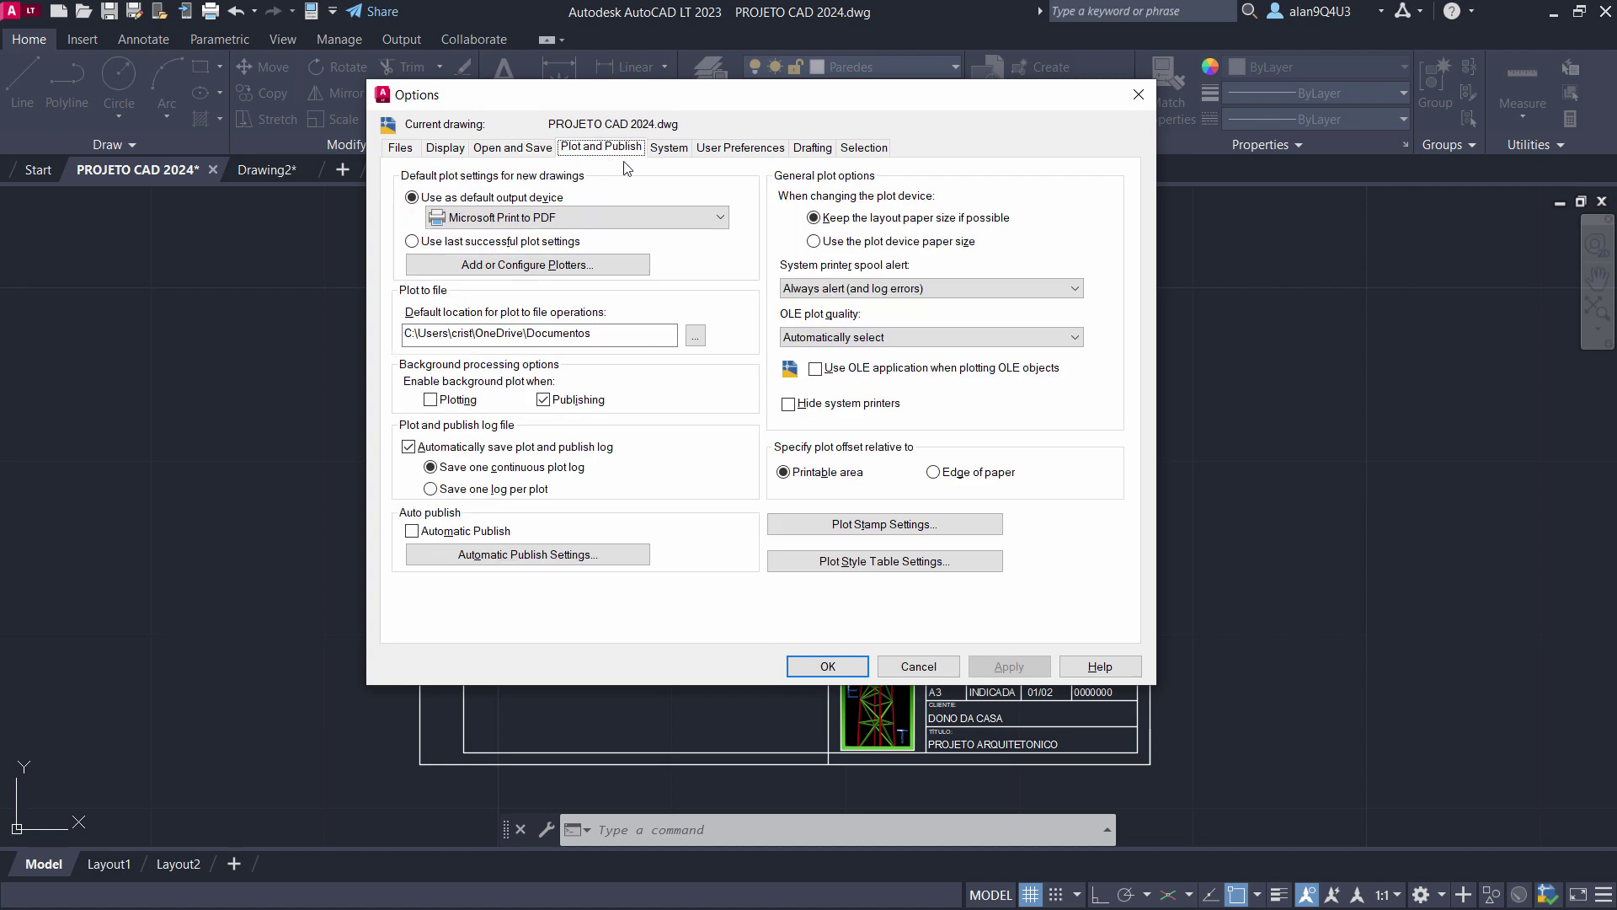
# Turn on shortcut menus in the drawing area under User Preferences.
pyautogui.click(674, 150)
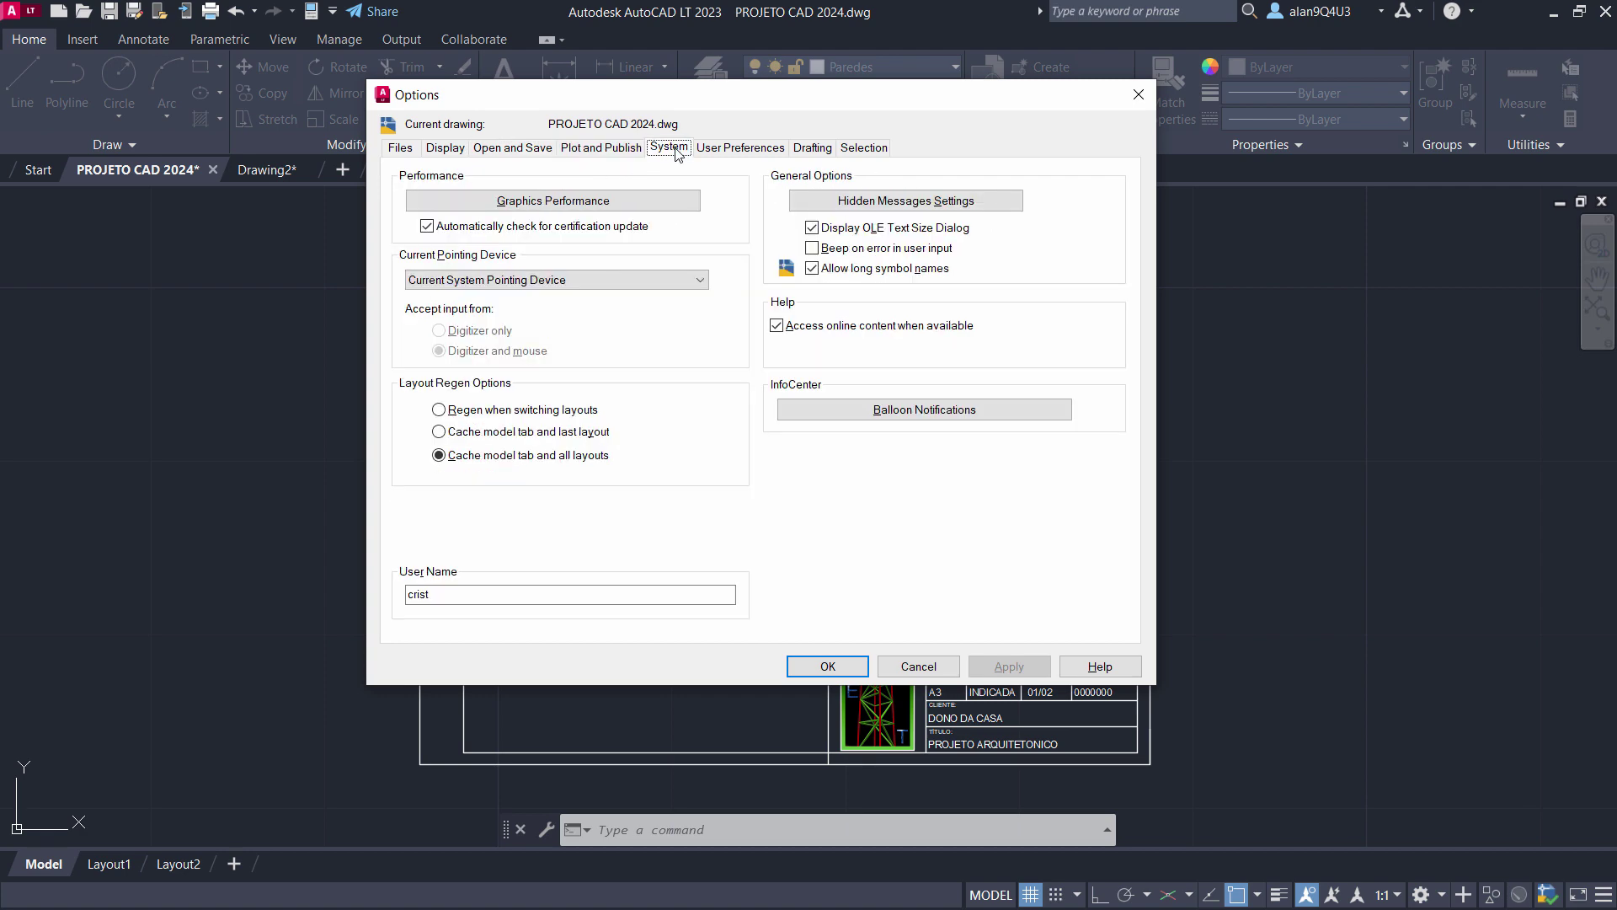
pyautogui.click(743, 158)
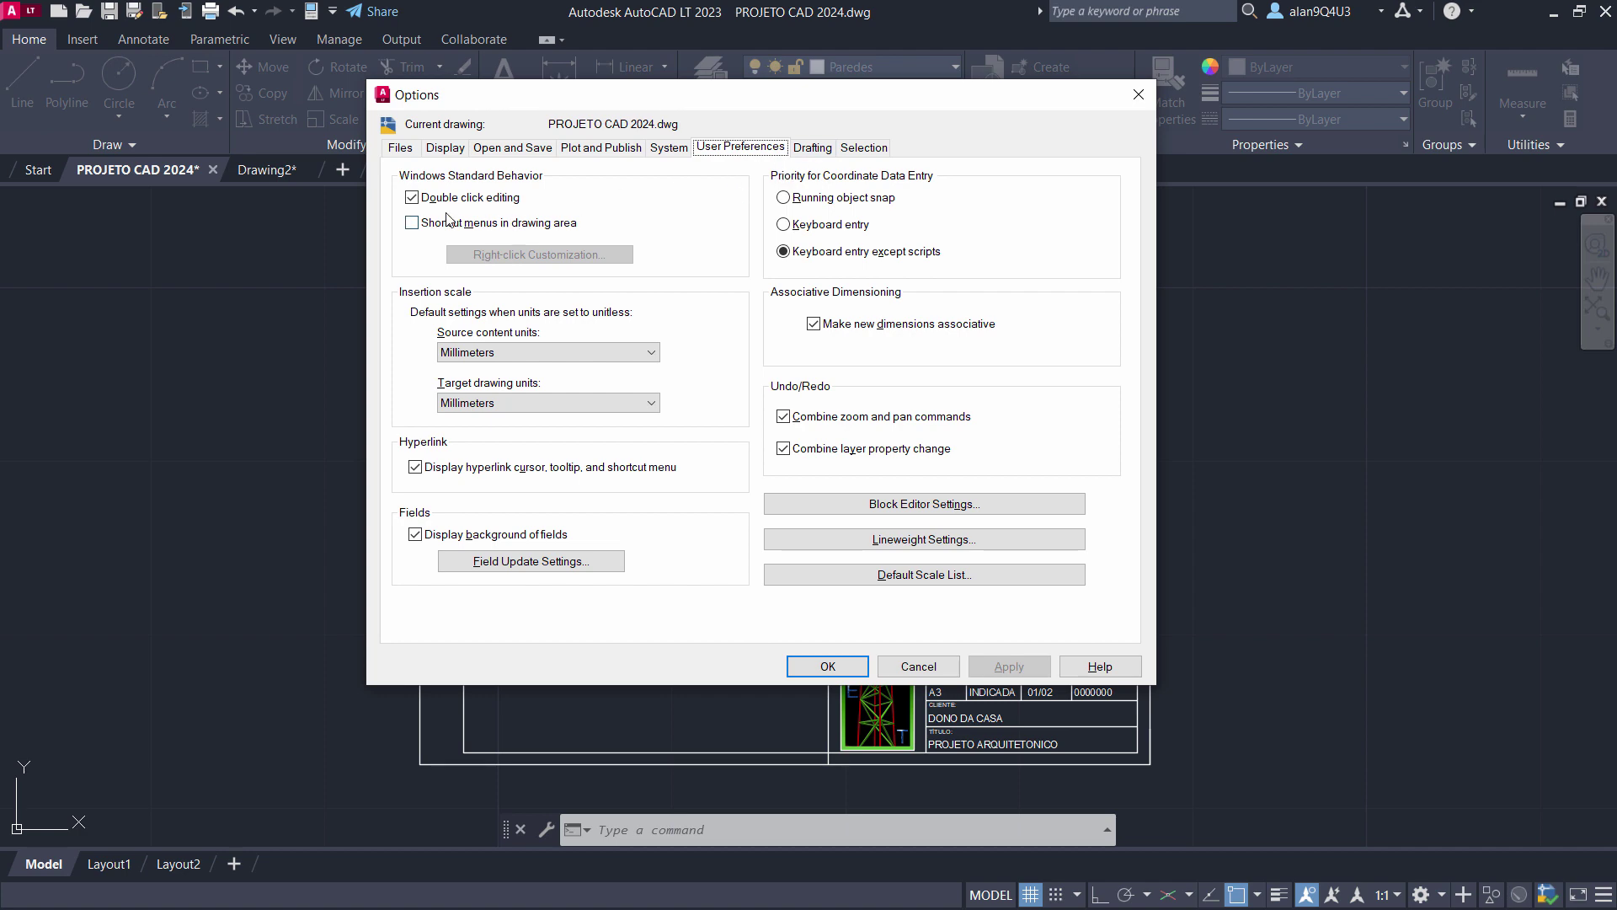
pyautogui.click(412, 222)
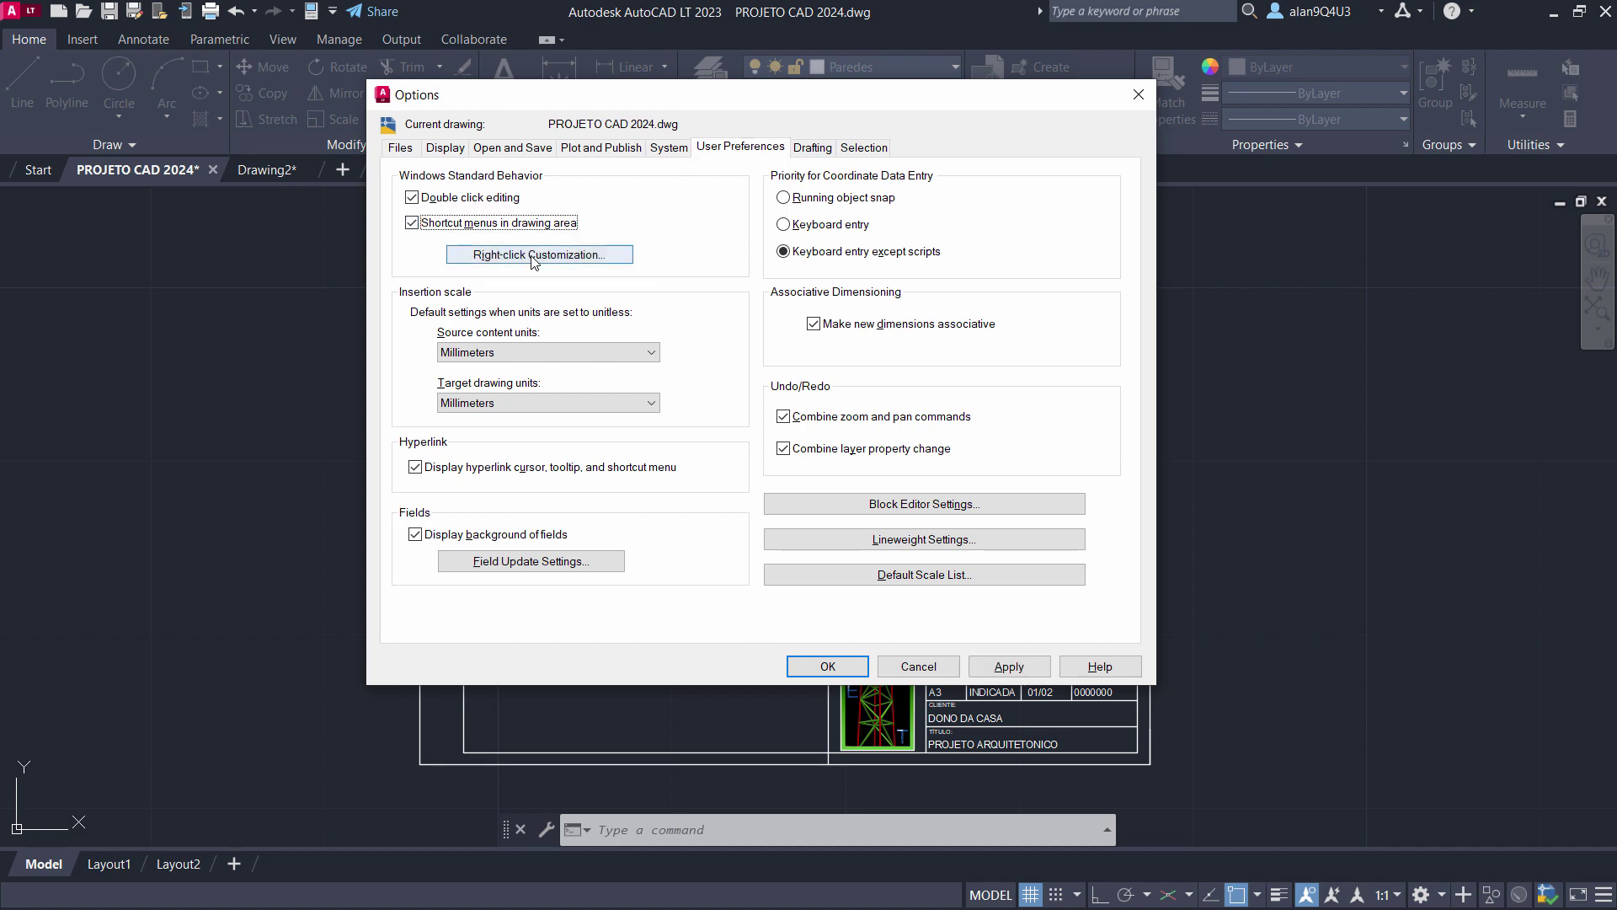
# Set right-click to Repeat Last Command with time-sensitive right-click enabled.
pyautogui.click(534, 256)
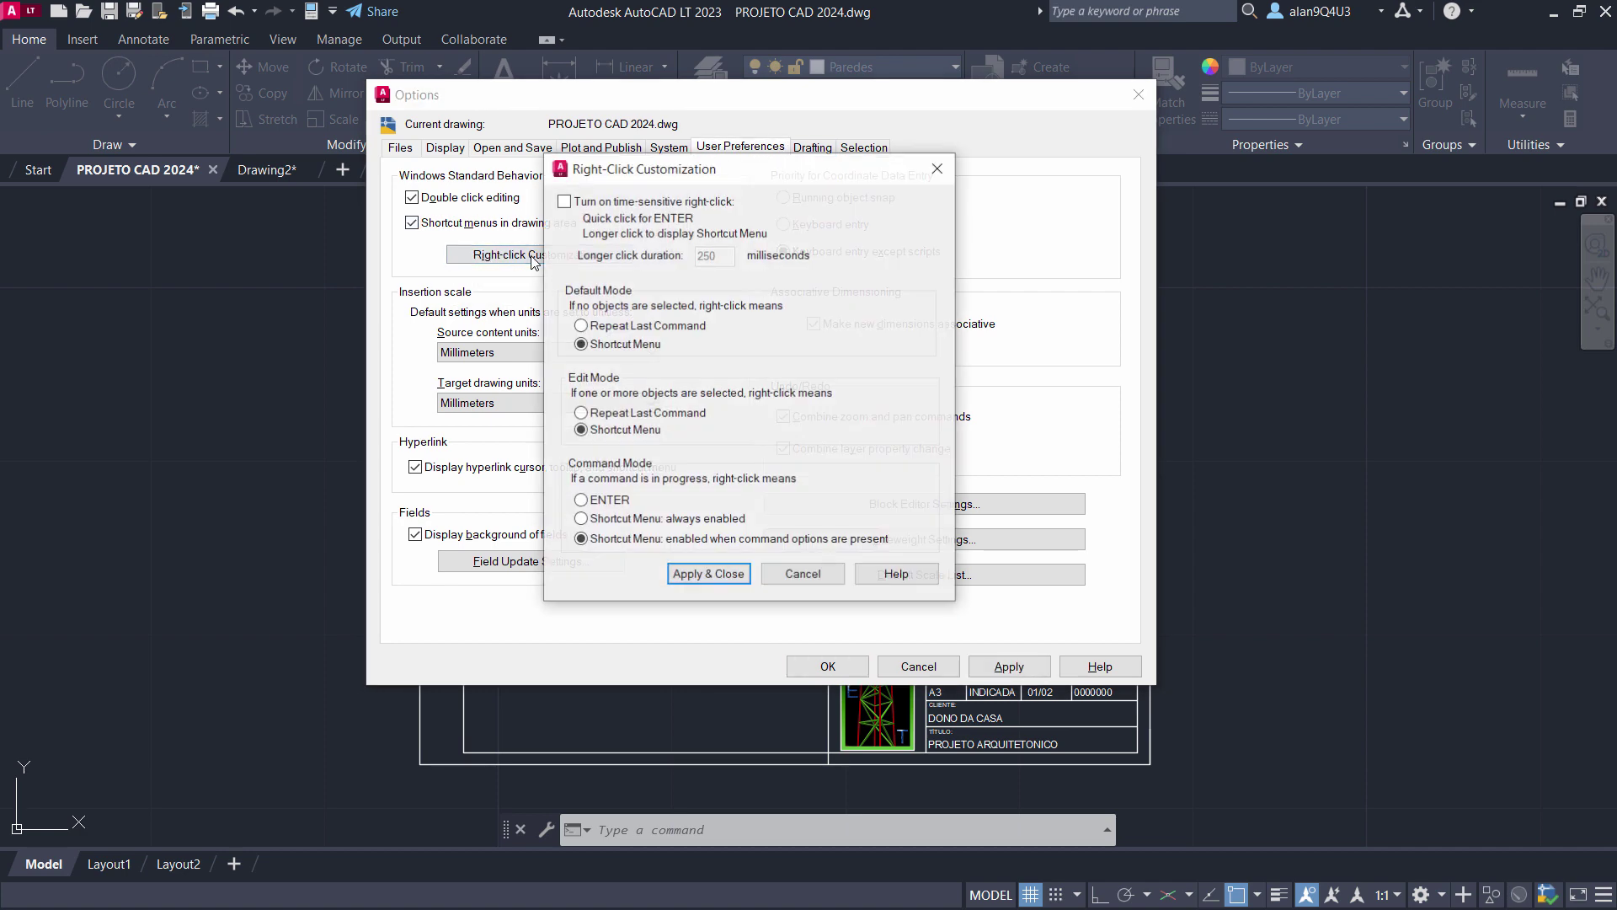
pyautogui.click(580, 326)
pyautogui.click(581, 412)
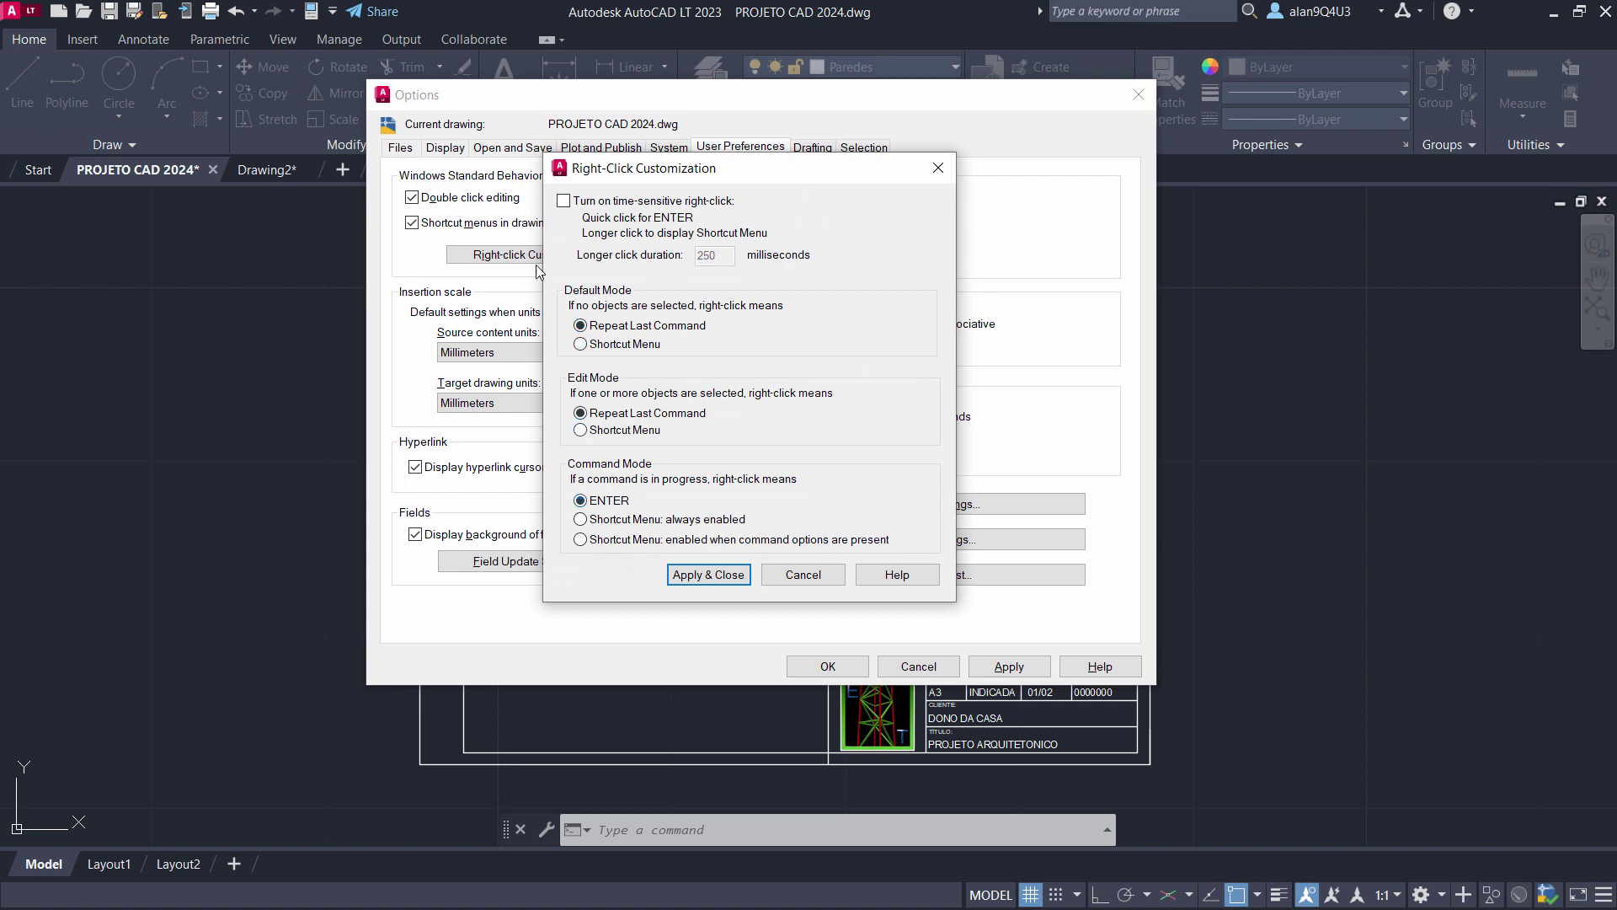
pyautogui.click(564, 201)
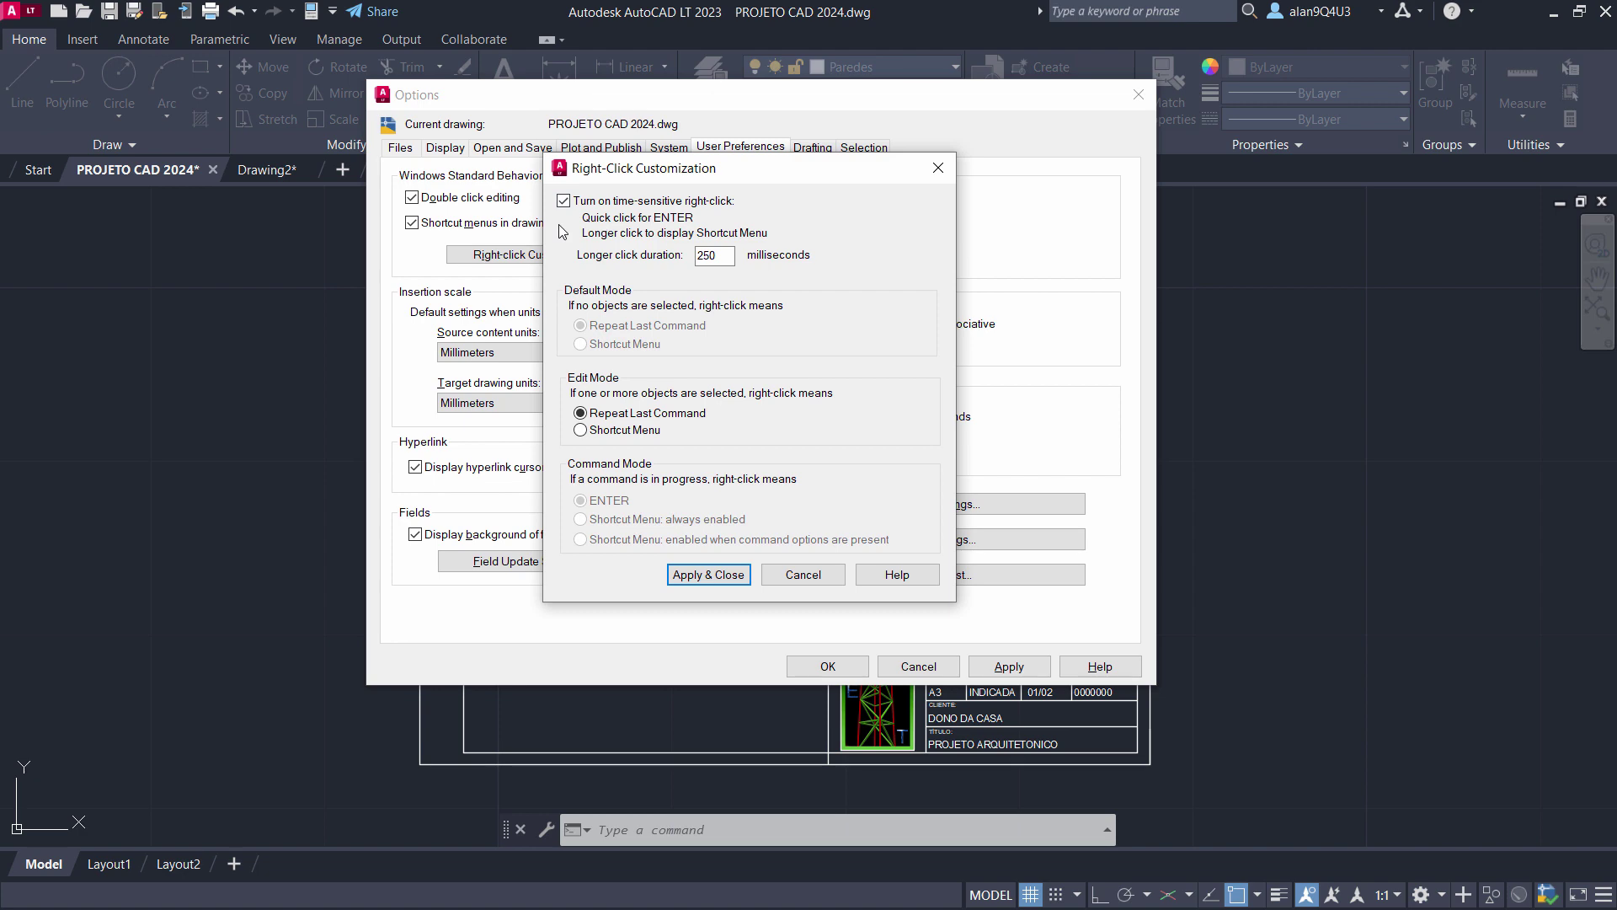
pyautogui.click(725, 577)
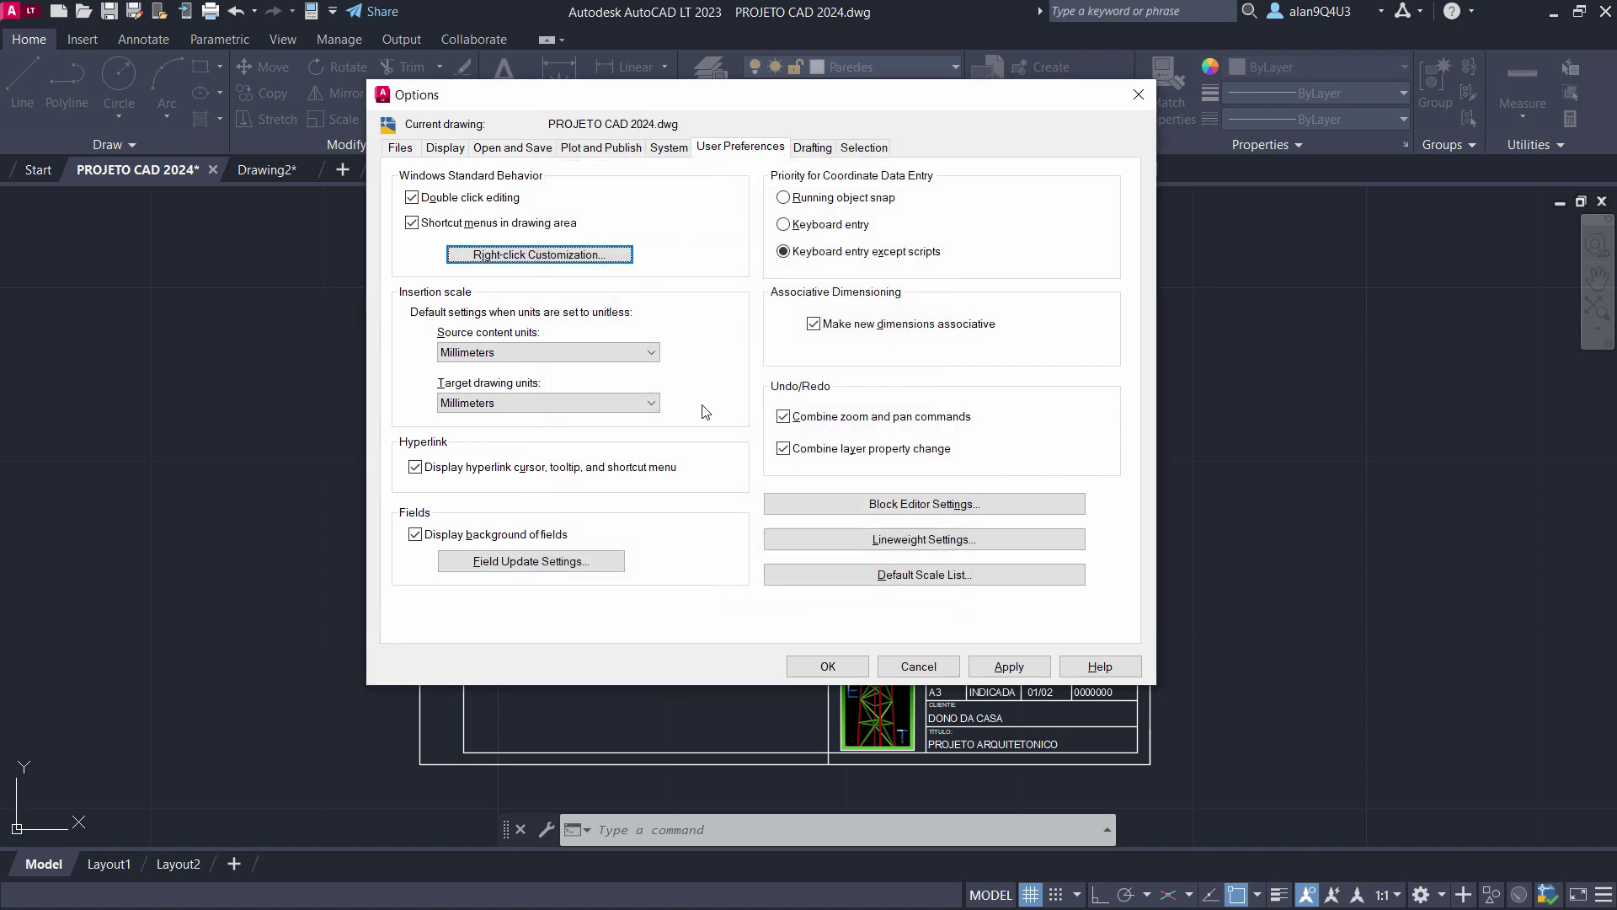
pyautogui.click(811, 150)
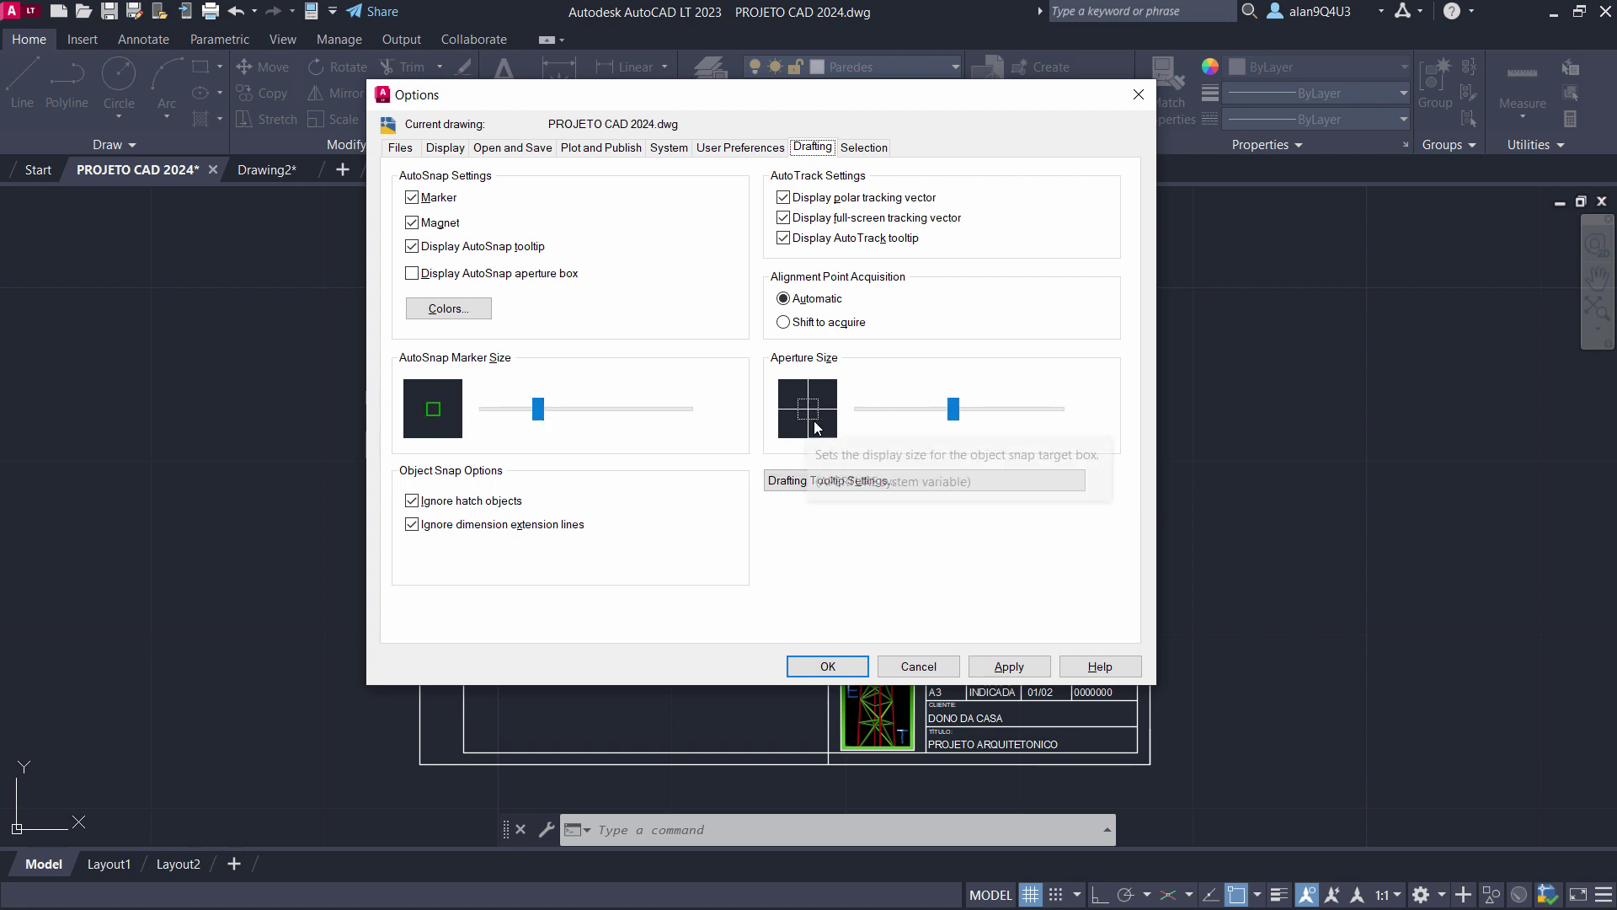
# Shrink the aperture size, slightly enlarge pickbox and grip sizes, then apply and close Options.
pyautogui.moveTo(955, 412); pyautogui.dragTo(938, 417)
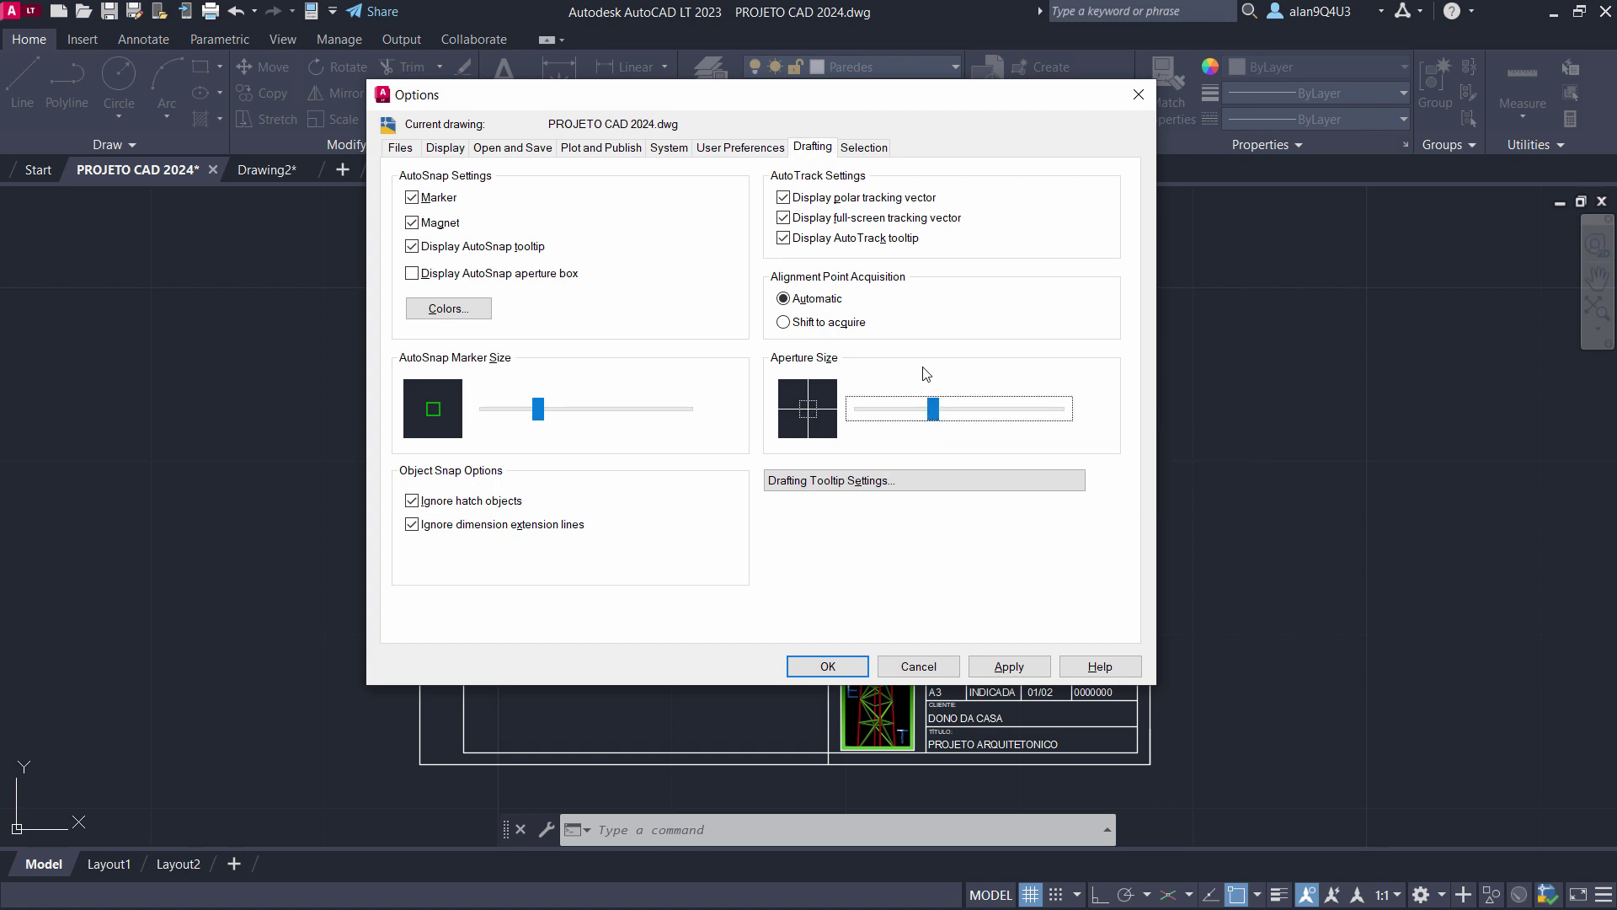
pyautogui.click(864, 149)
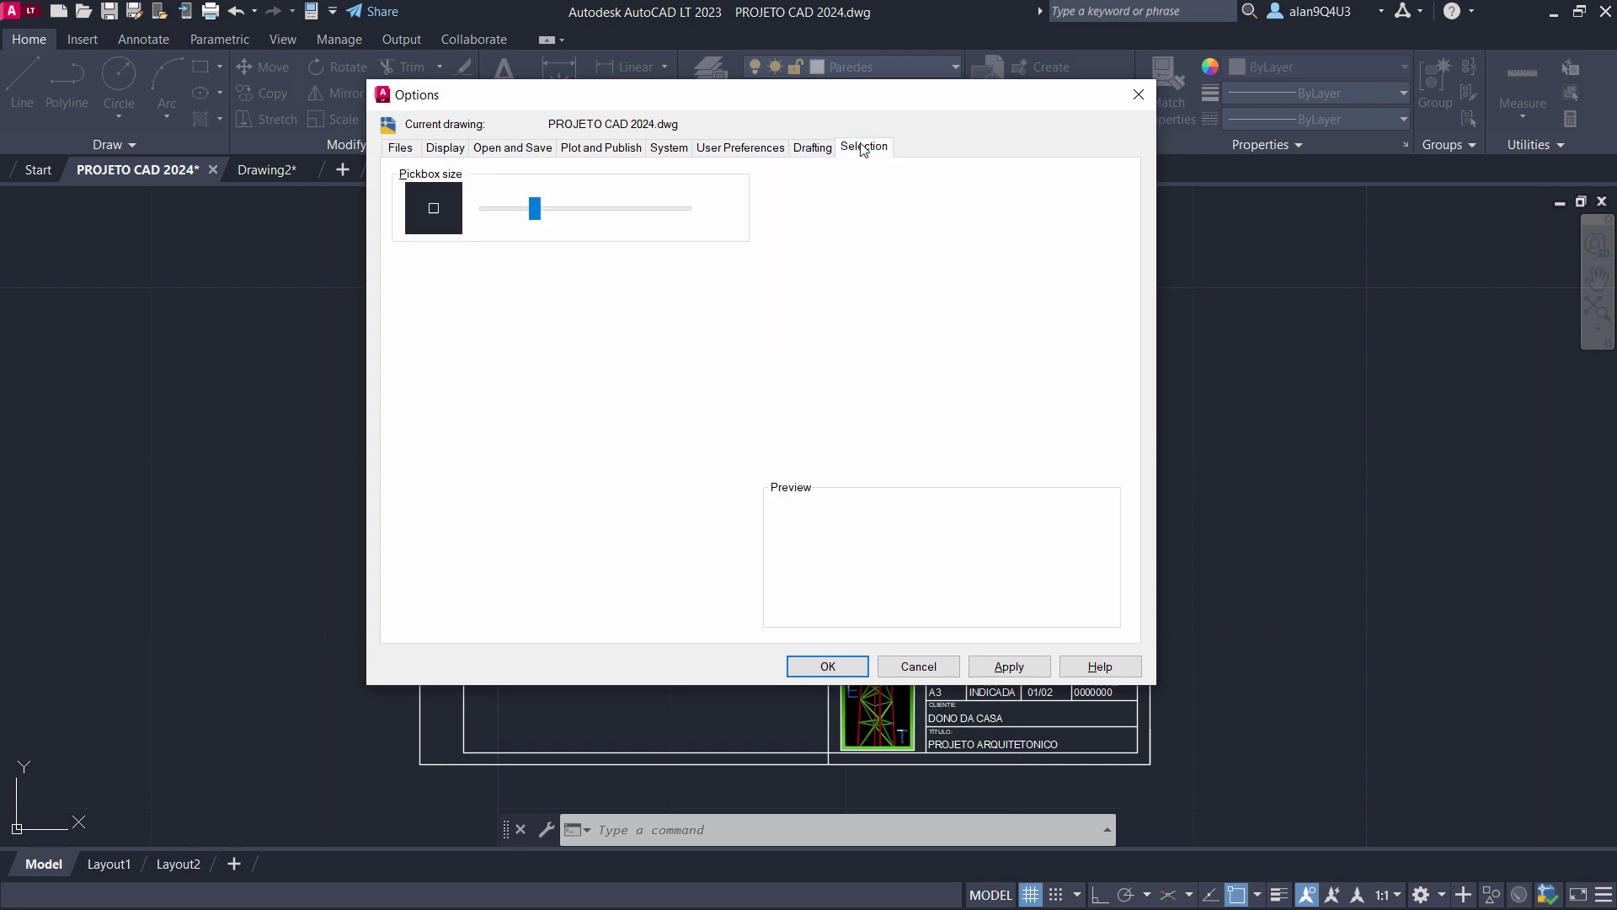
pyautogui.click(550, 218)
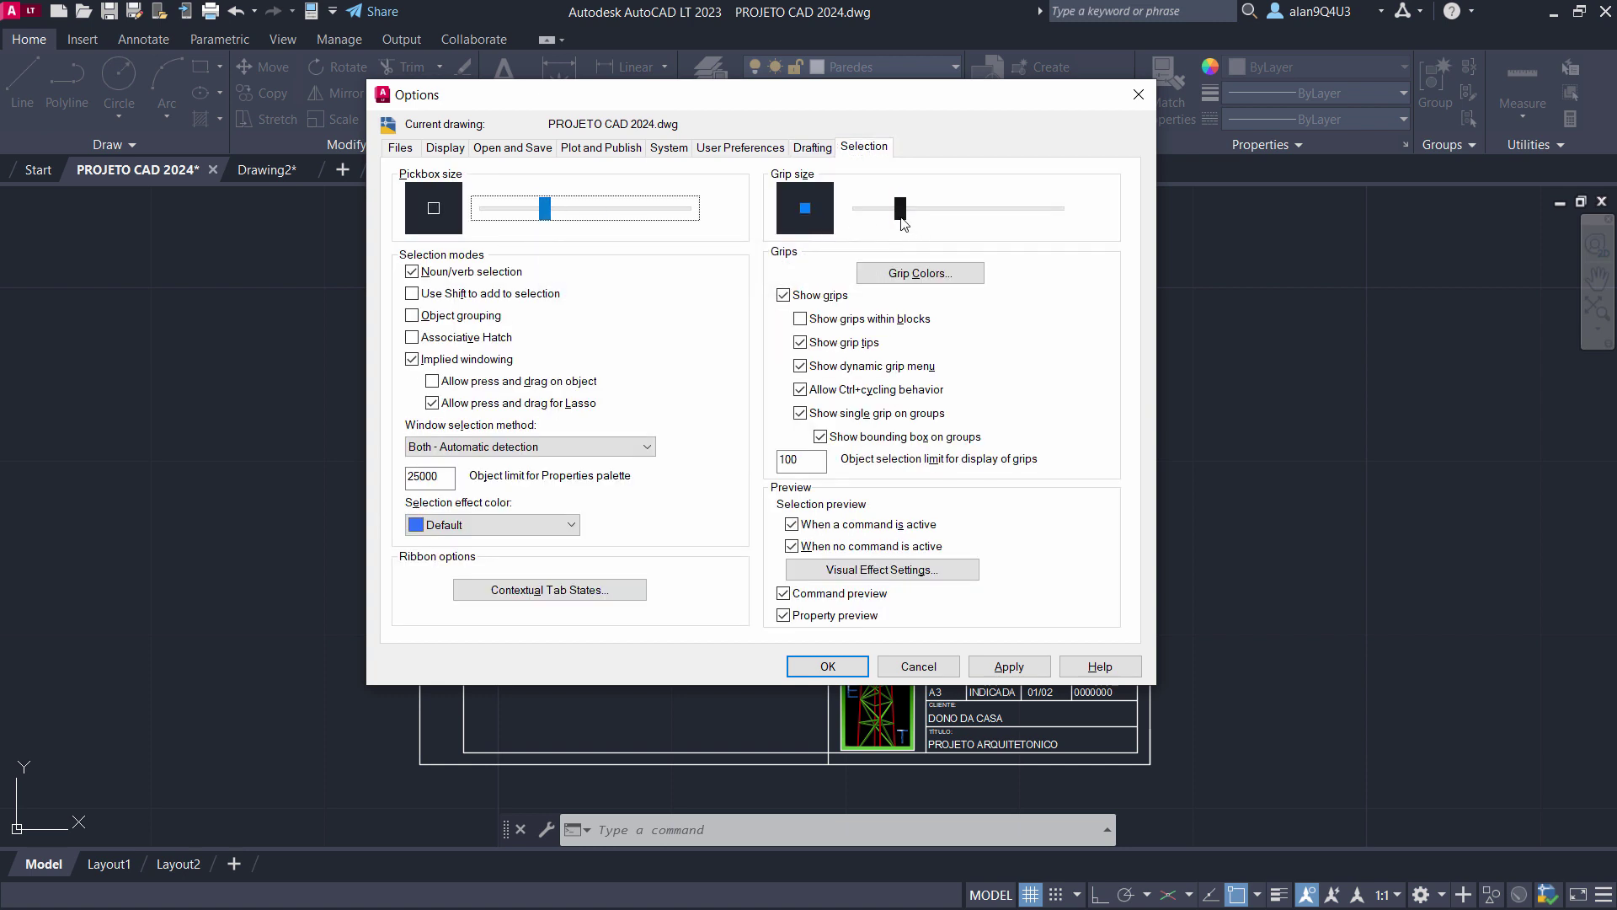
pyautogui.click(920, 216)
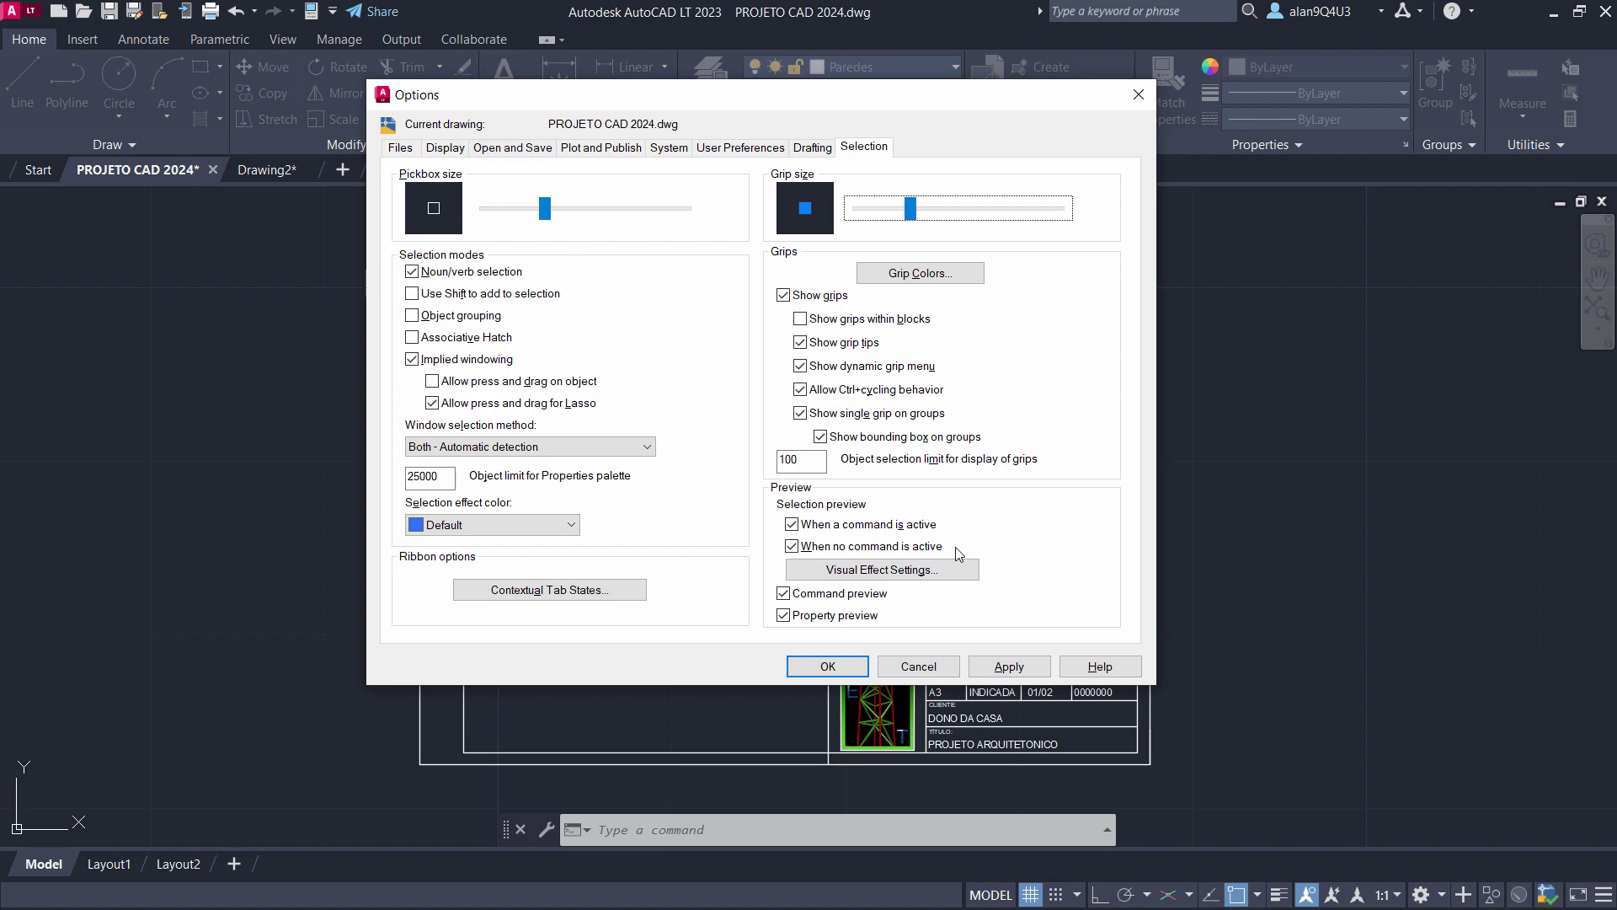
pyautogui.click(1011, 666)
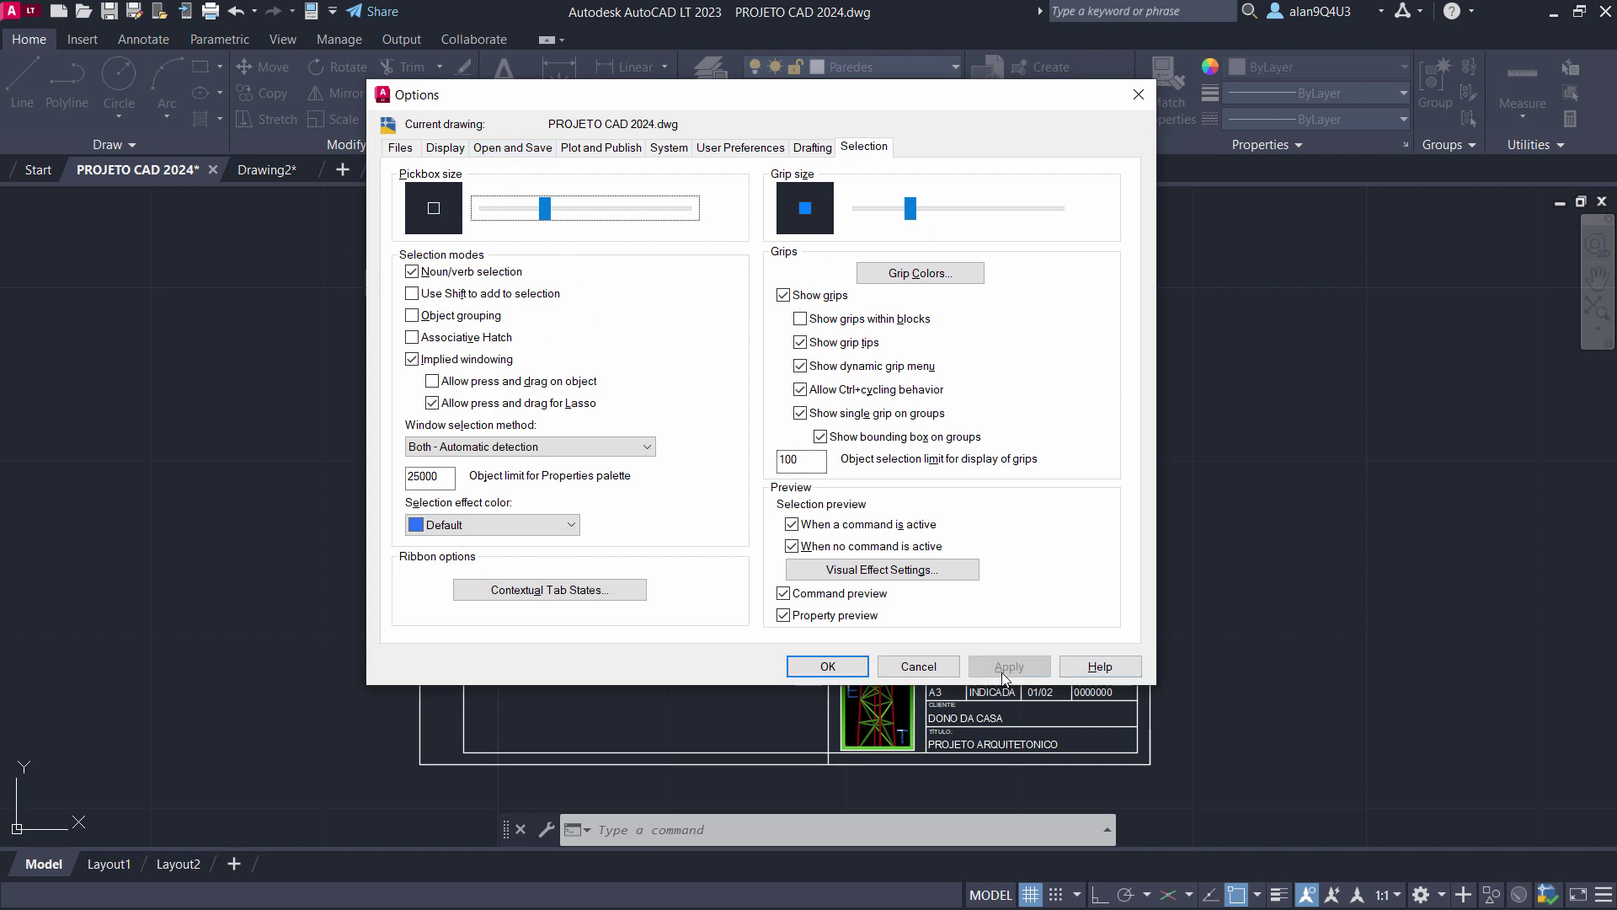
pyautogui.click(821, 667)
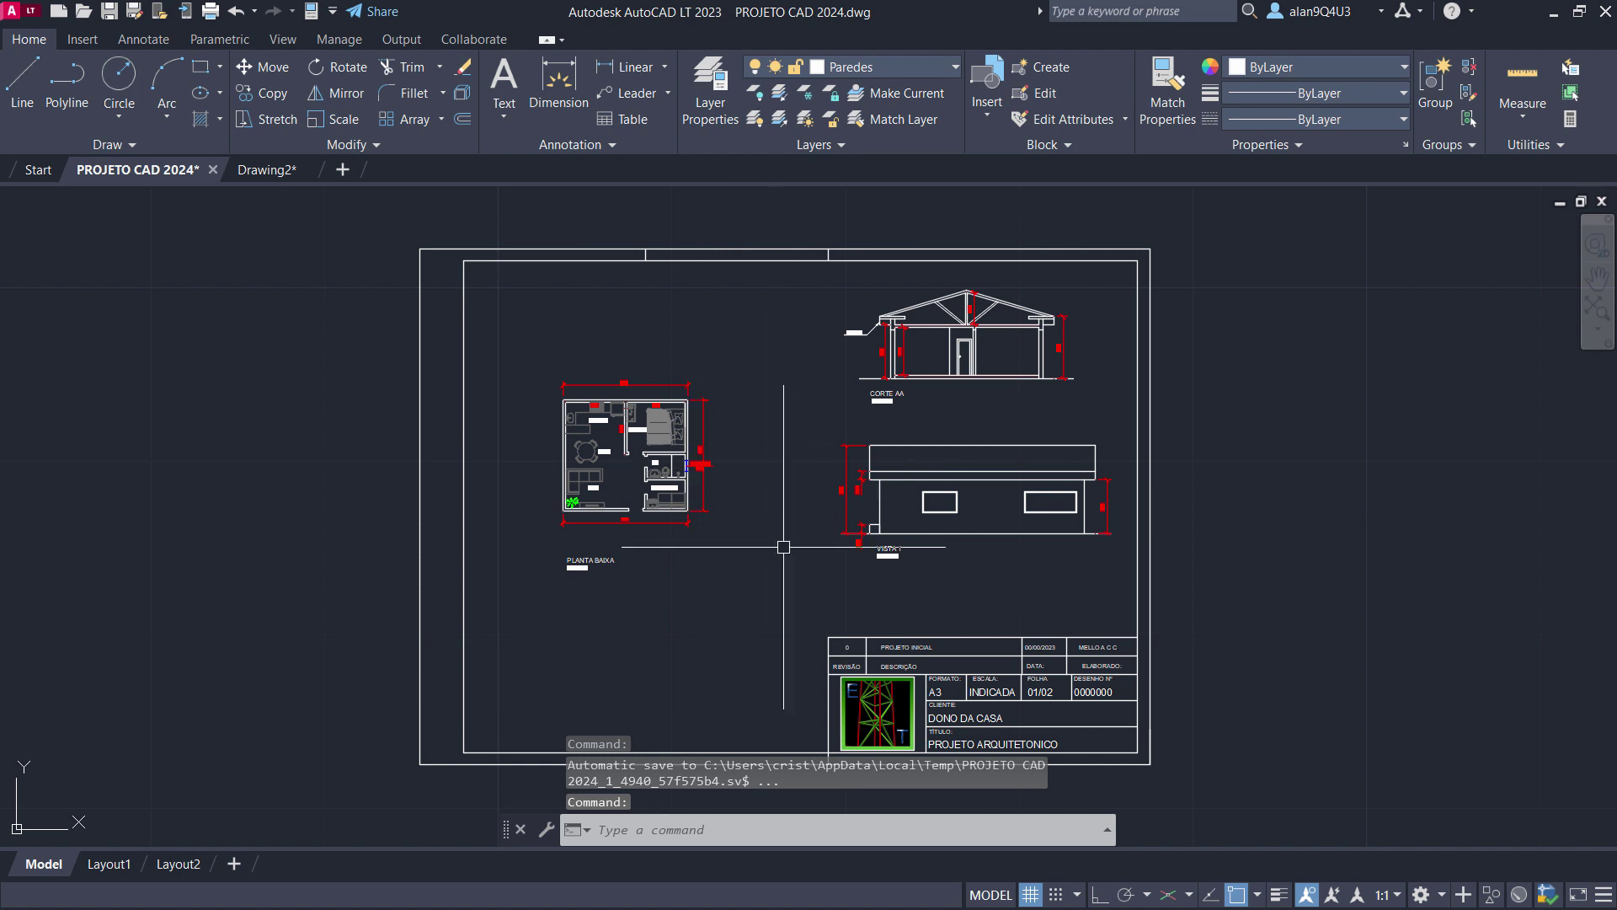
# Draw two short separate lines in the empty area right of the sheet.
pyautogui.scroll(-2, 210, 449)
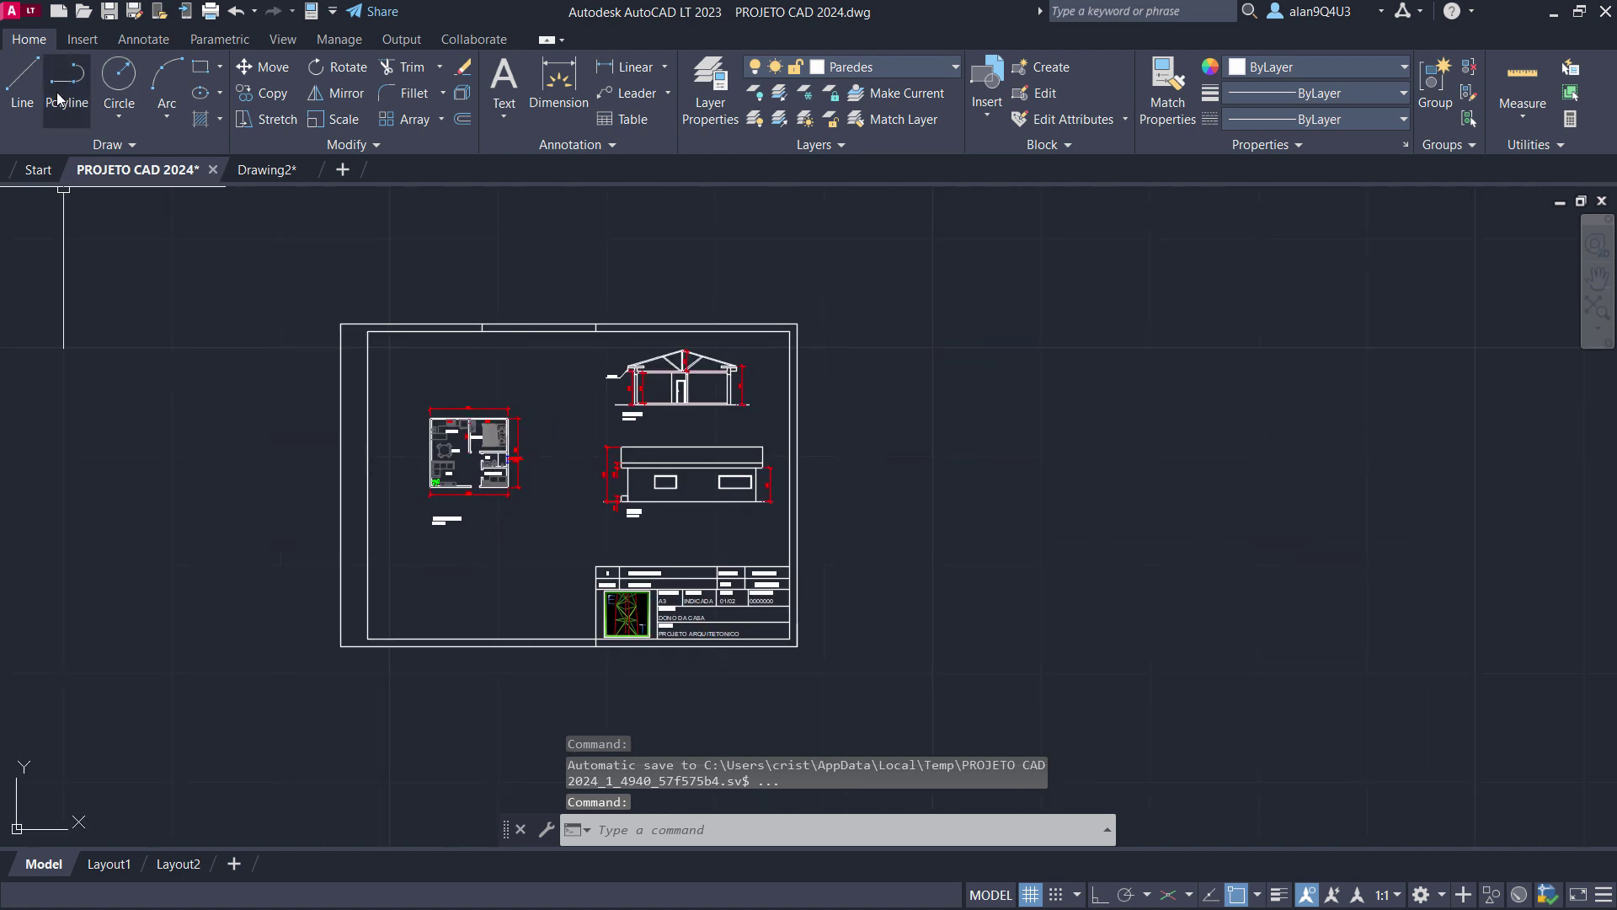
pyautogui.click(22, 80)
pyautogui.click(949, 563)
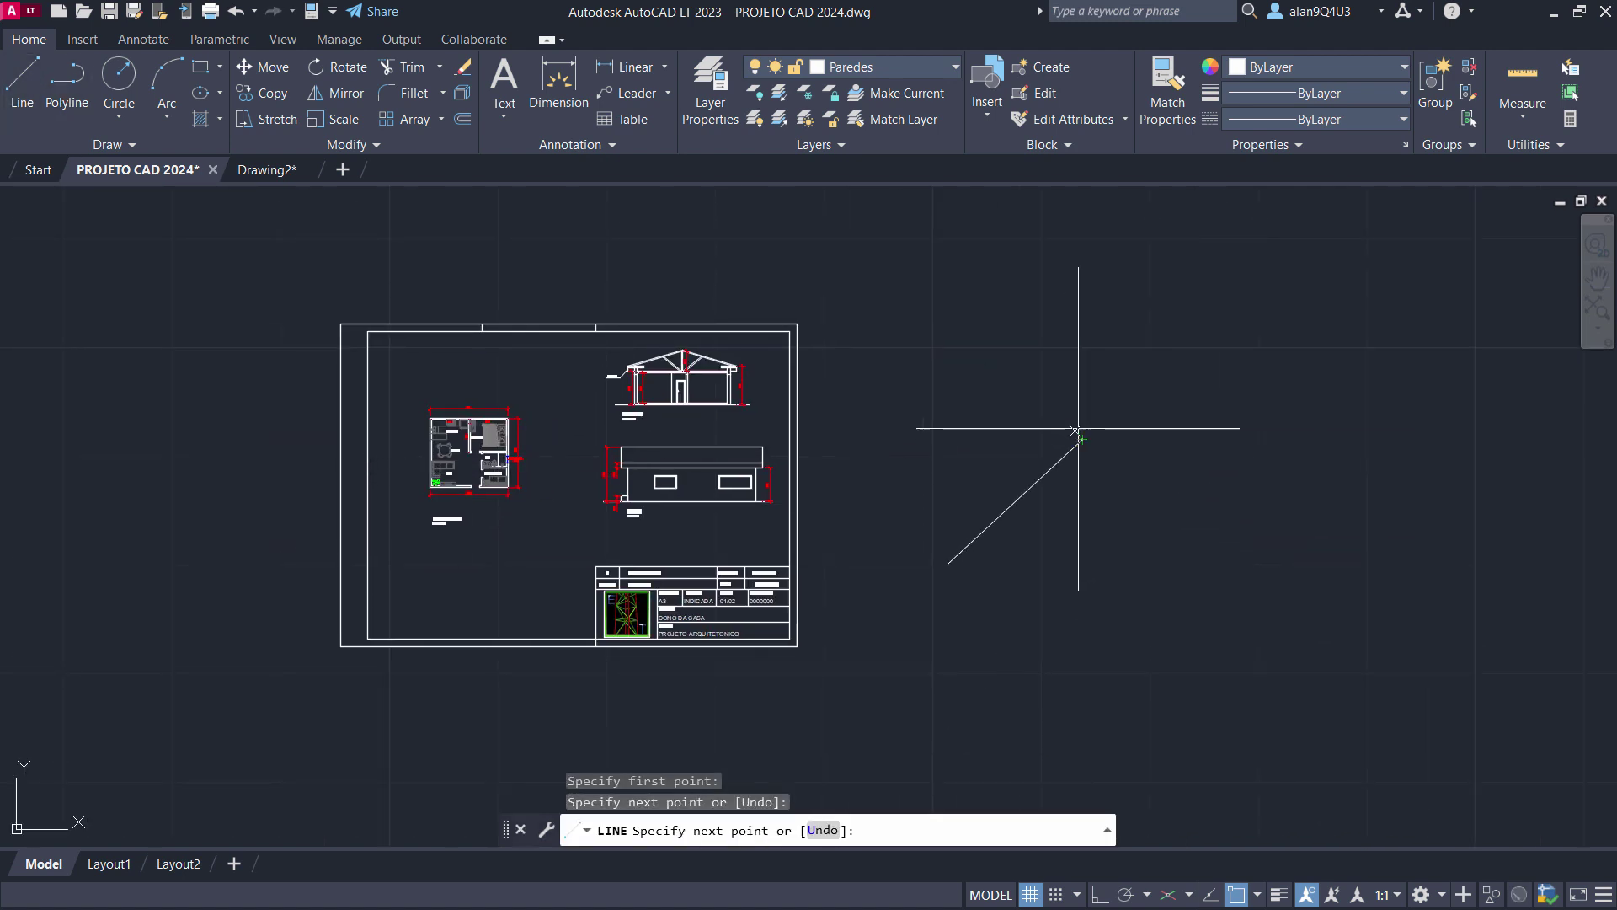
pyautogui.press('Escape')
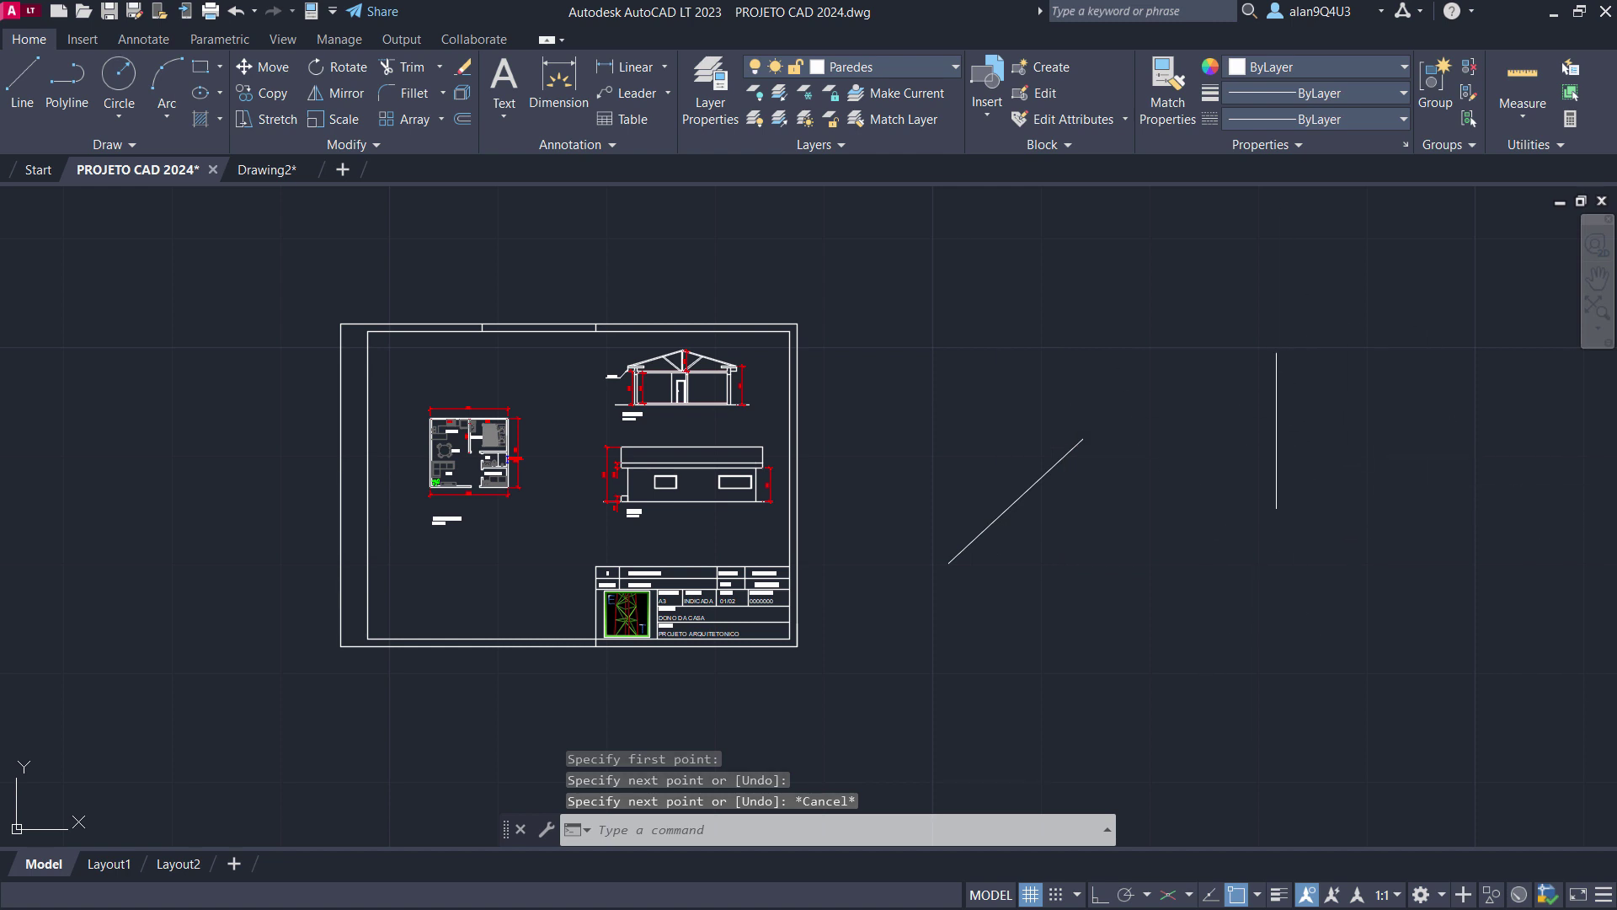
pyautogui.press('Return')
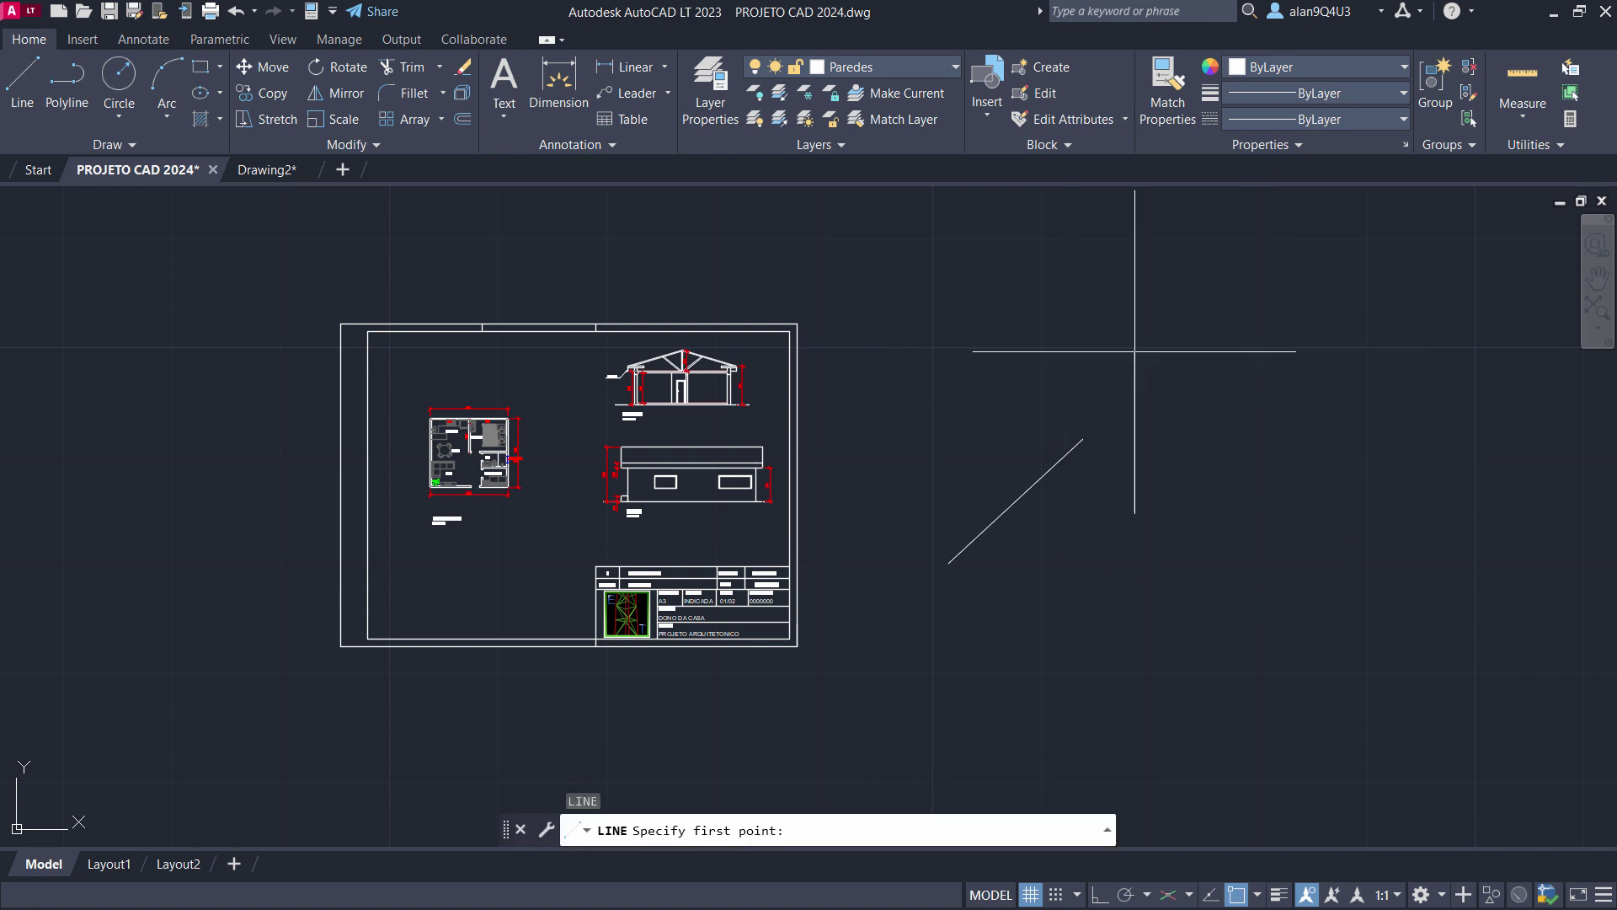
pyautogui.click(1135, 352)
pyautogui.click(1180, 447)
pyautogui.press('Escape')
pyautogui.press('Escape')
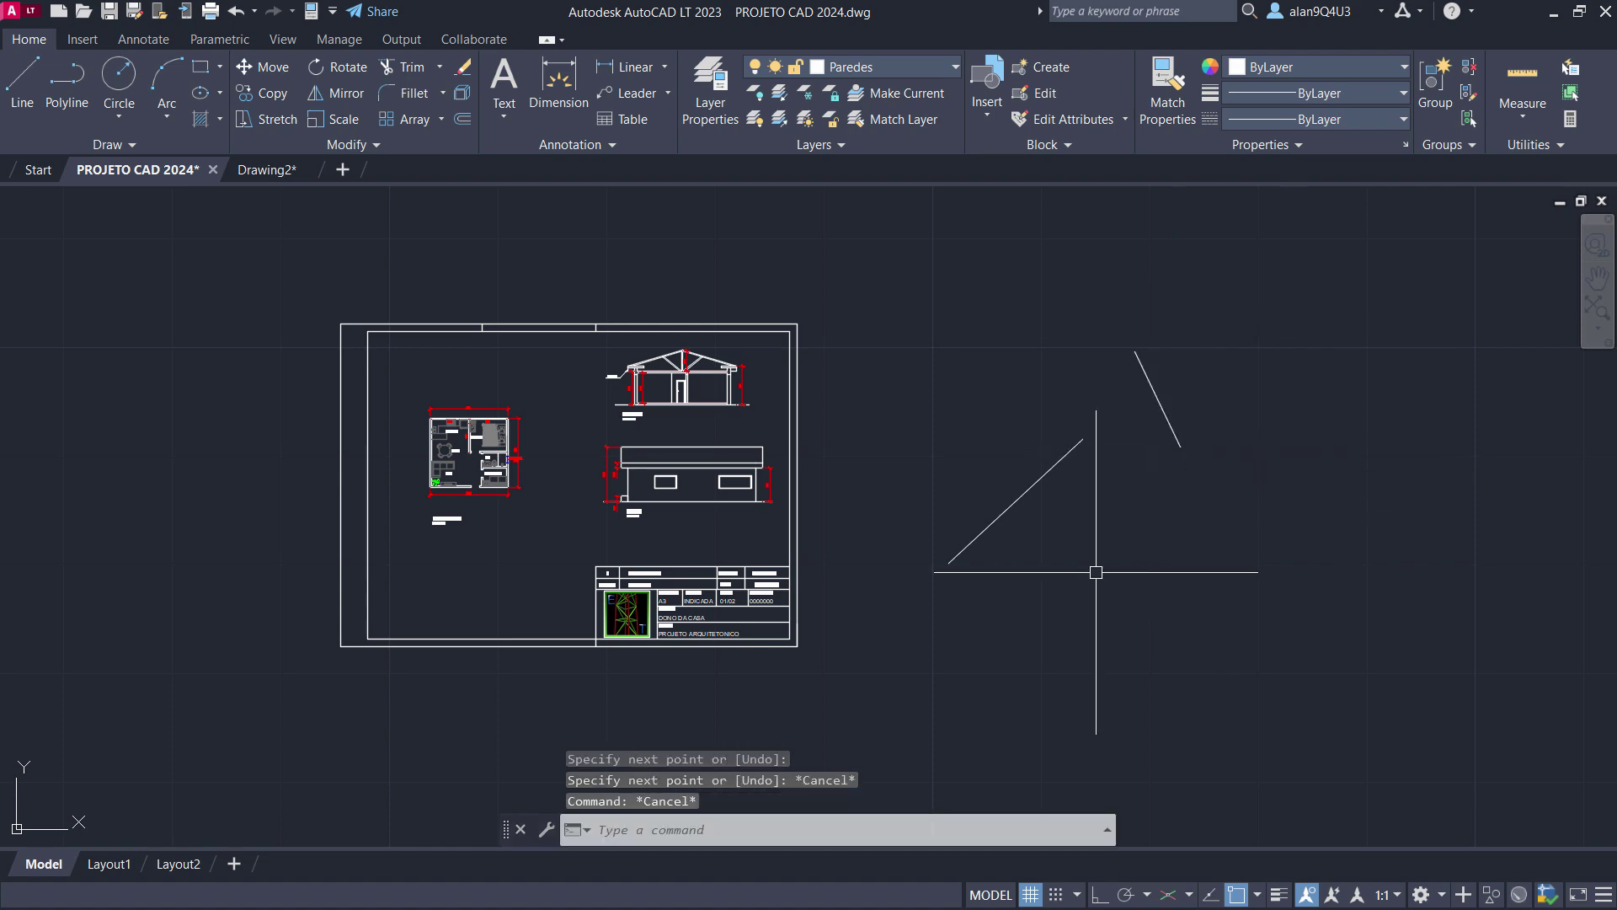
# Open Options with OP, close it, and reopen it by repeating the command.
pyautogui.write('OP')
pyautogui.press('Return')
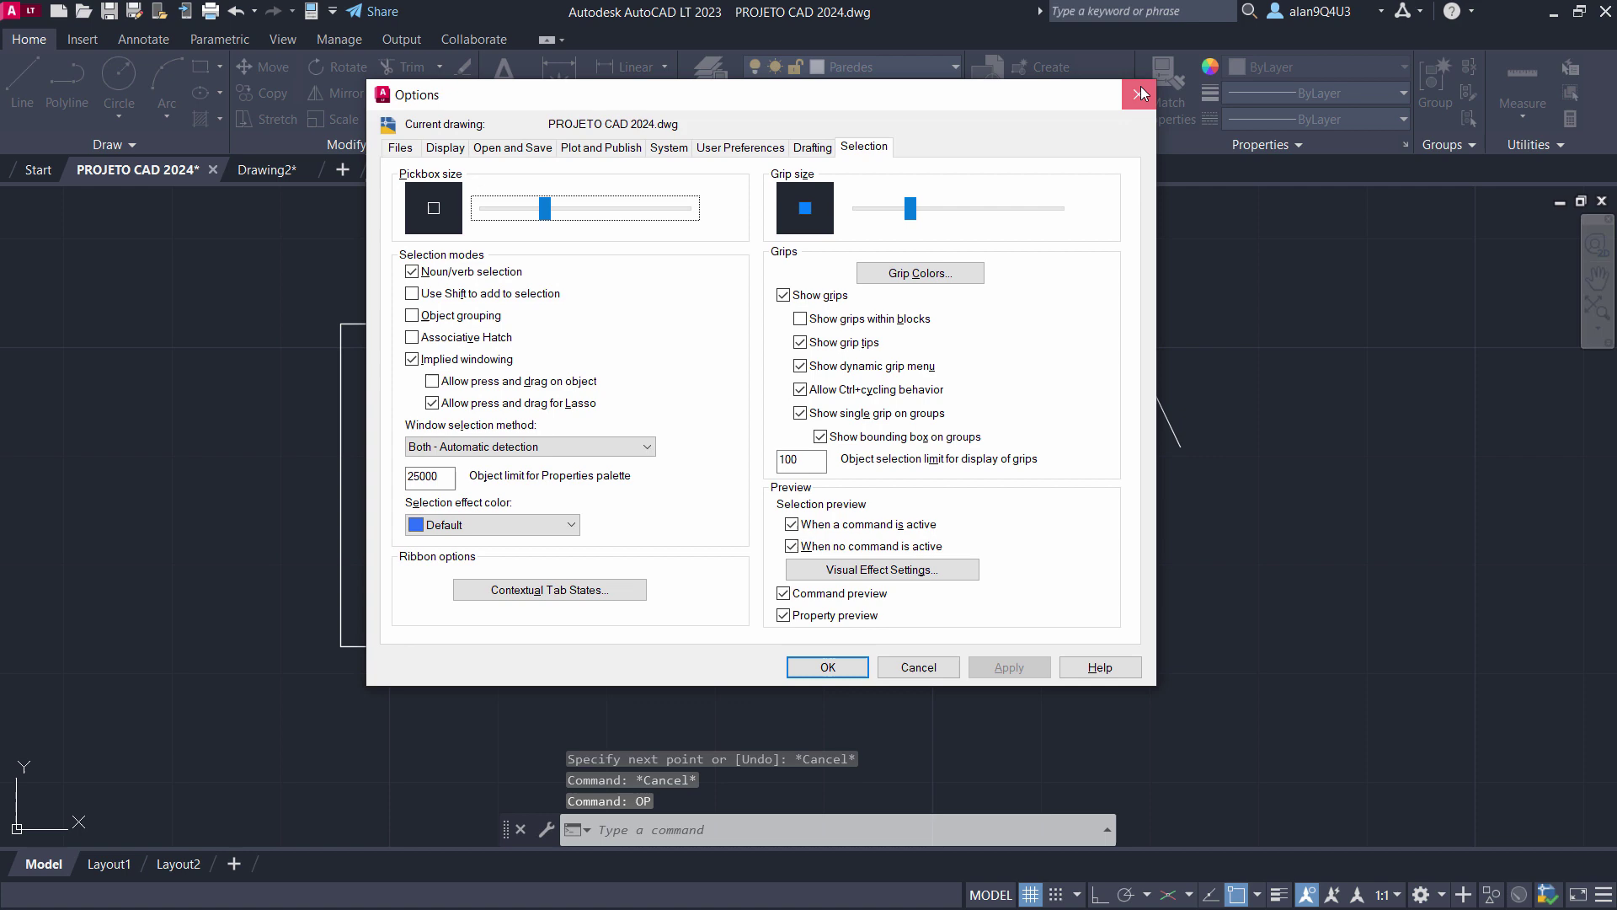
pyautogui.click(1136, 96)
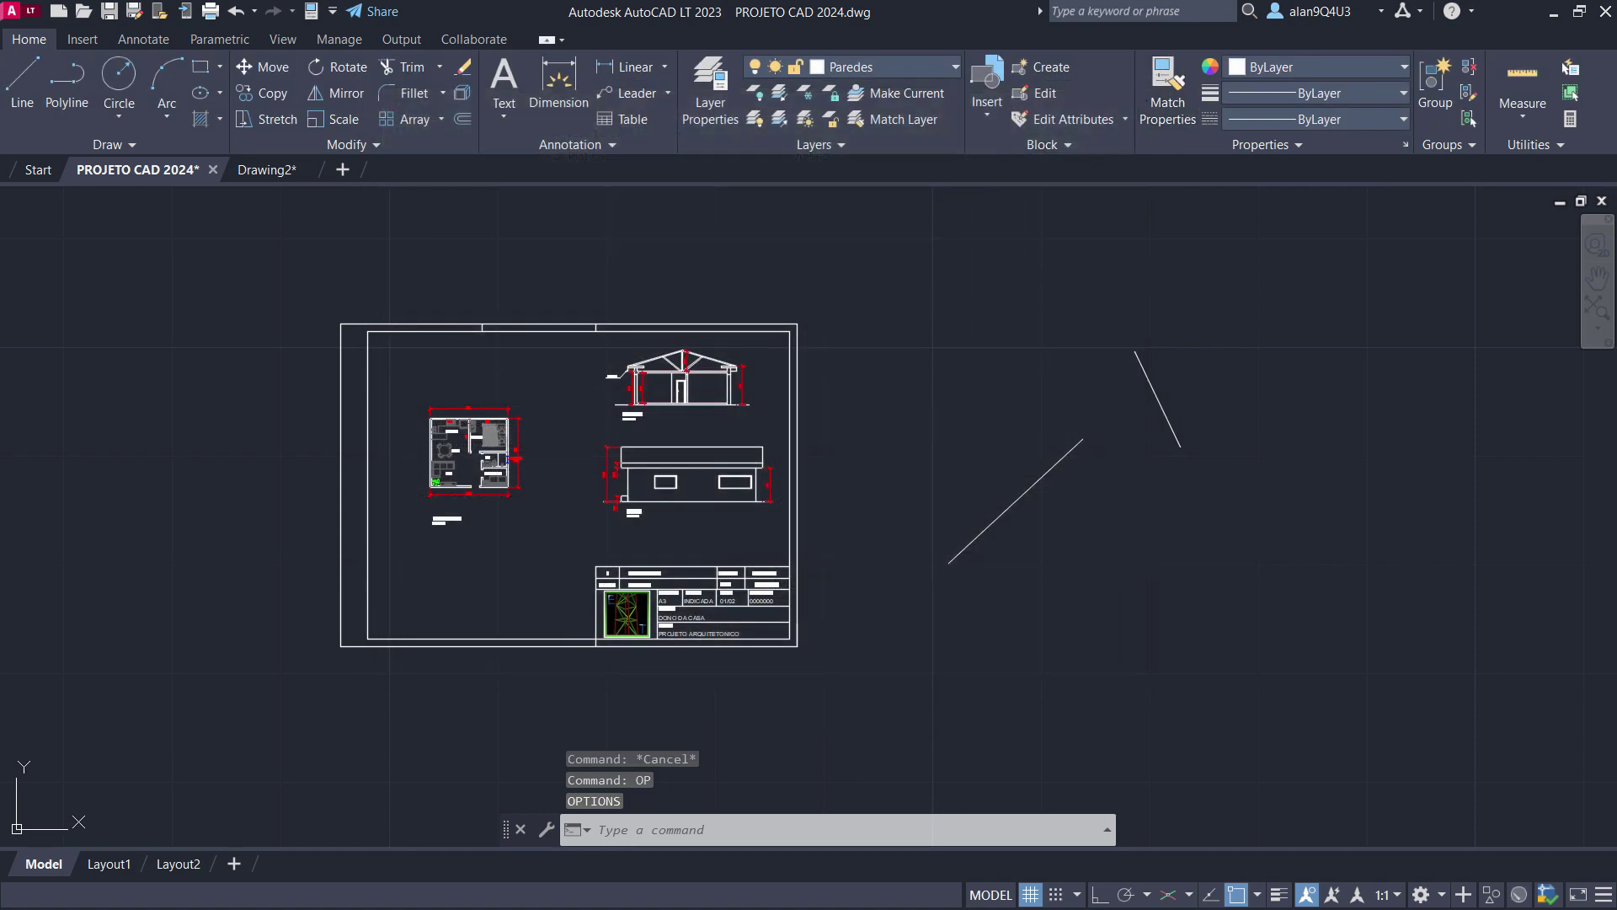
pyautogui.press('Return')
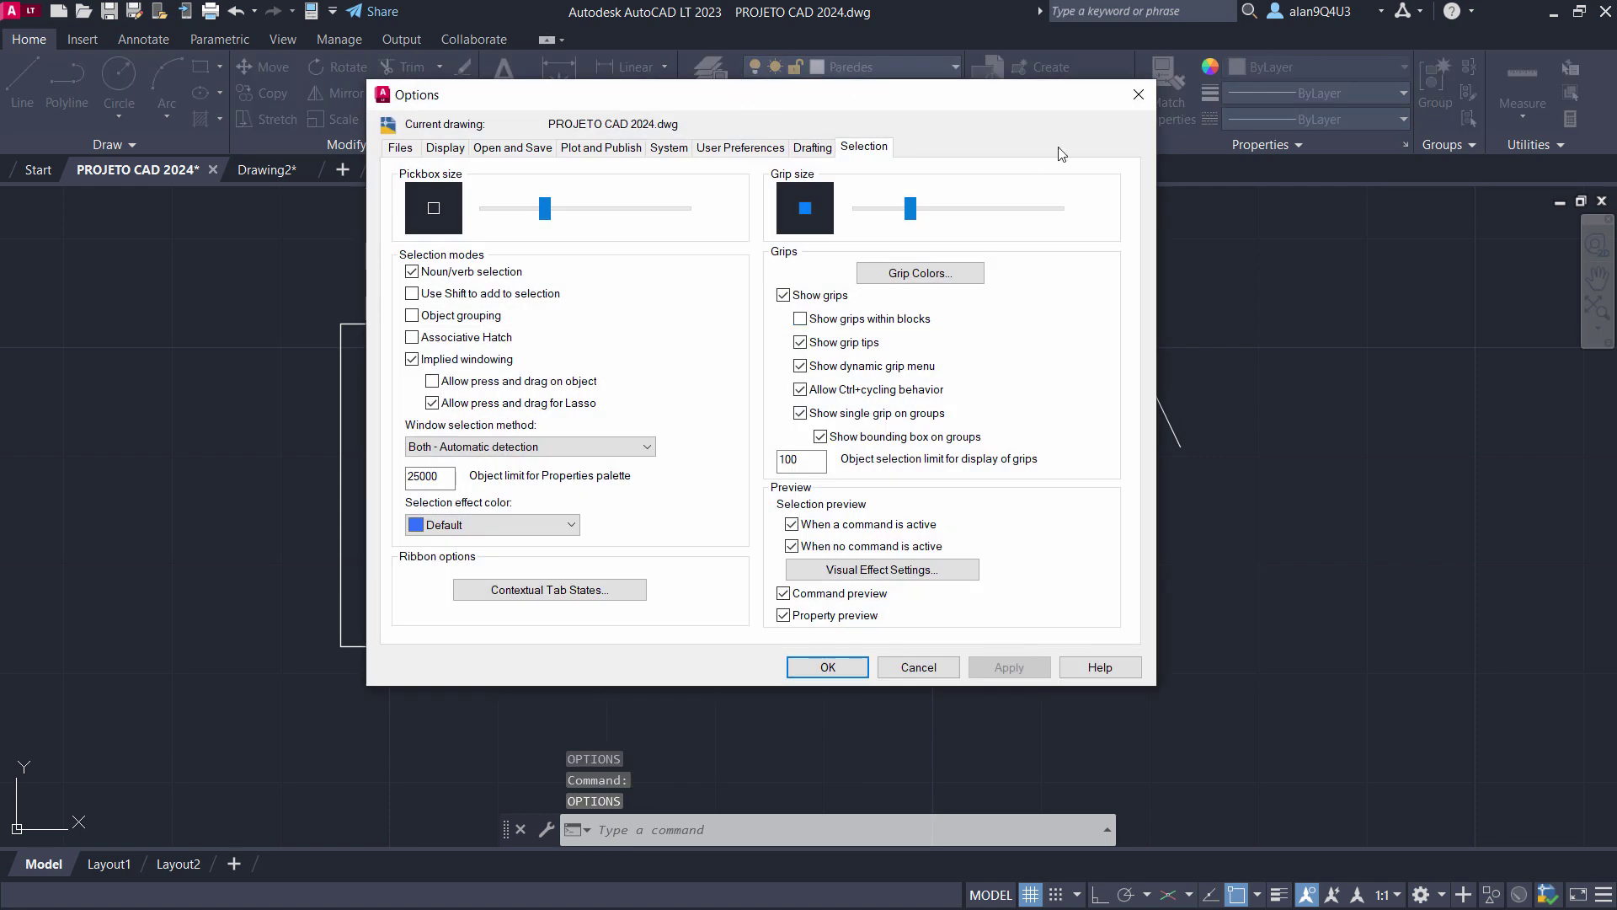